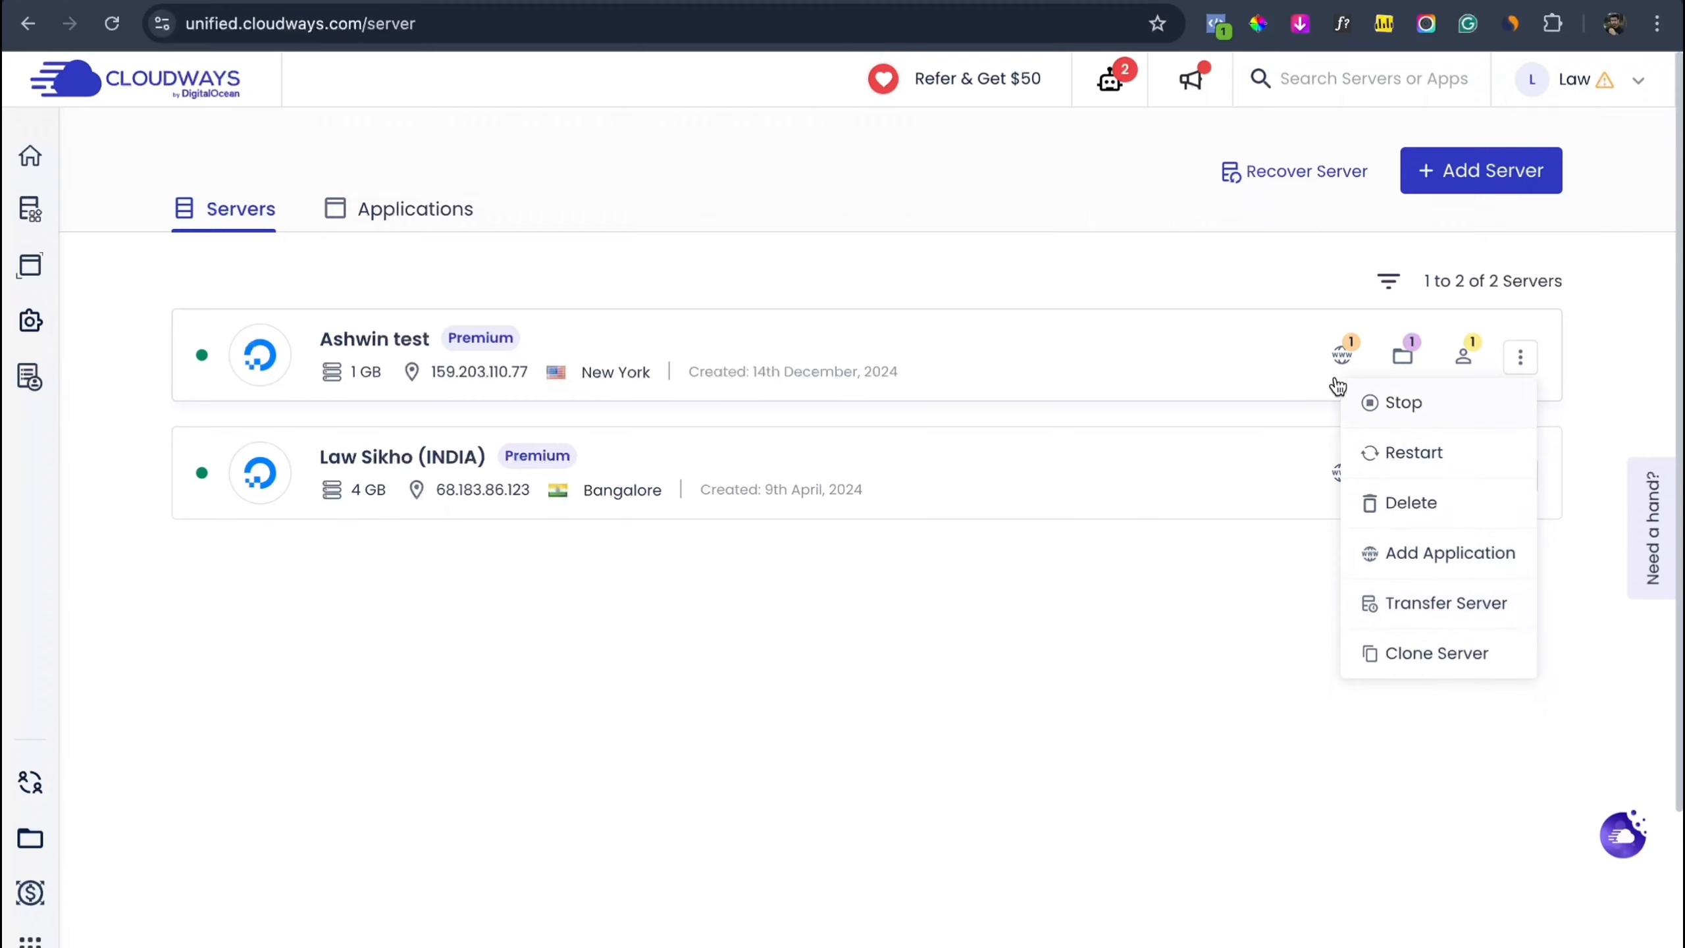
# Step: Open wordpress hunter's Access Details, preview its live blog, and close the hosting-credits survey
pyautogui.click(1343, 359)
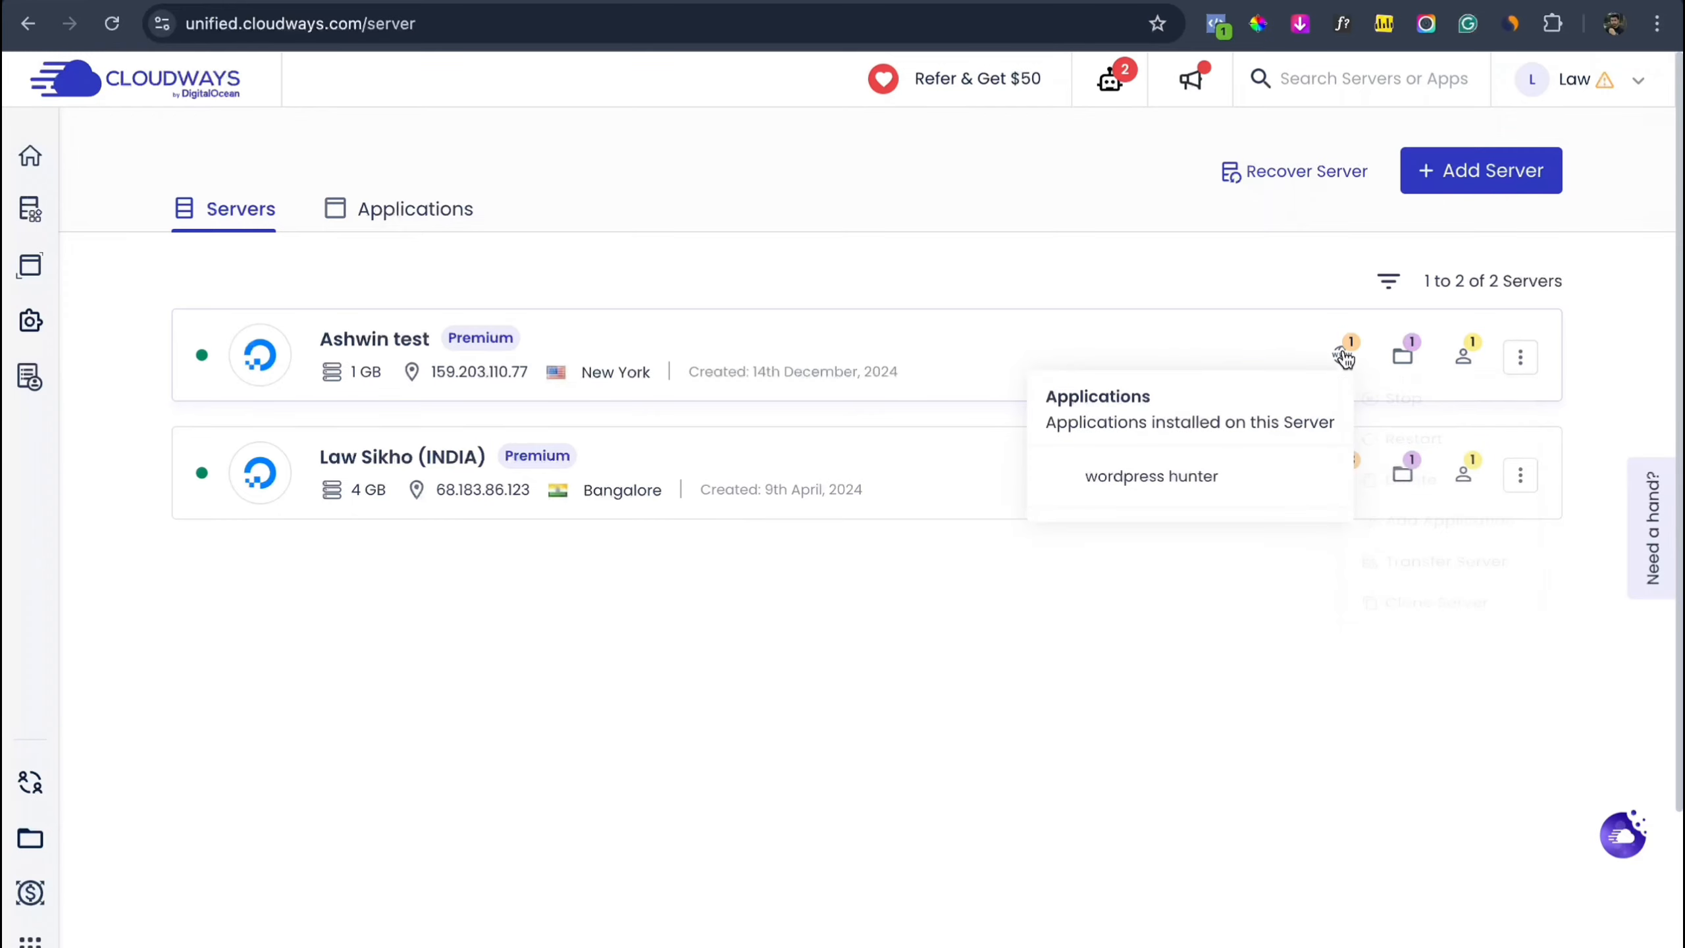
pyautogui.click(1223, 476)
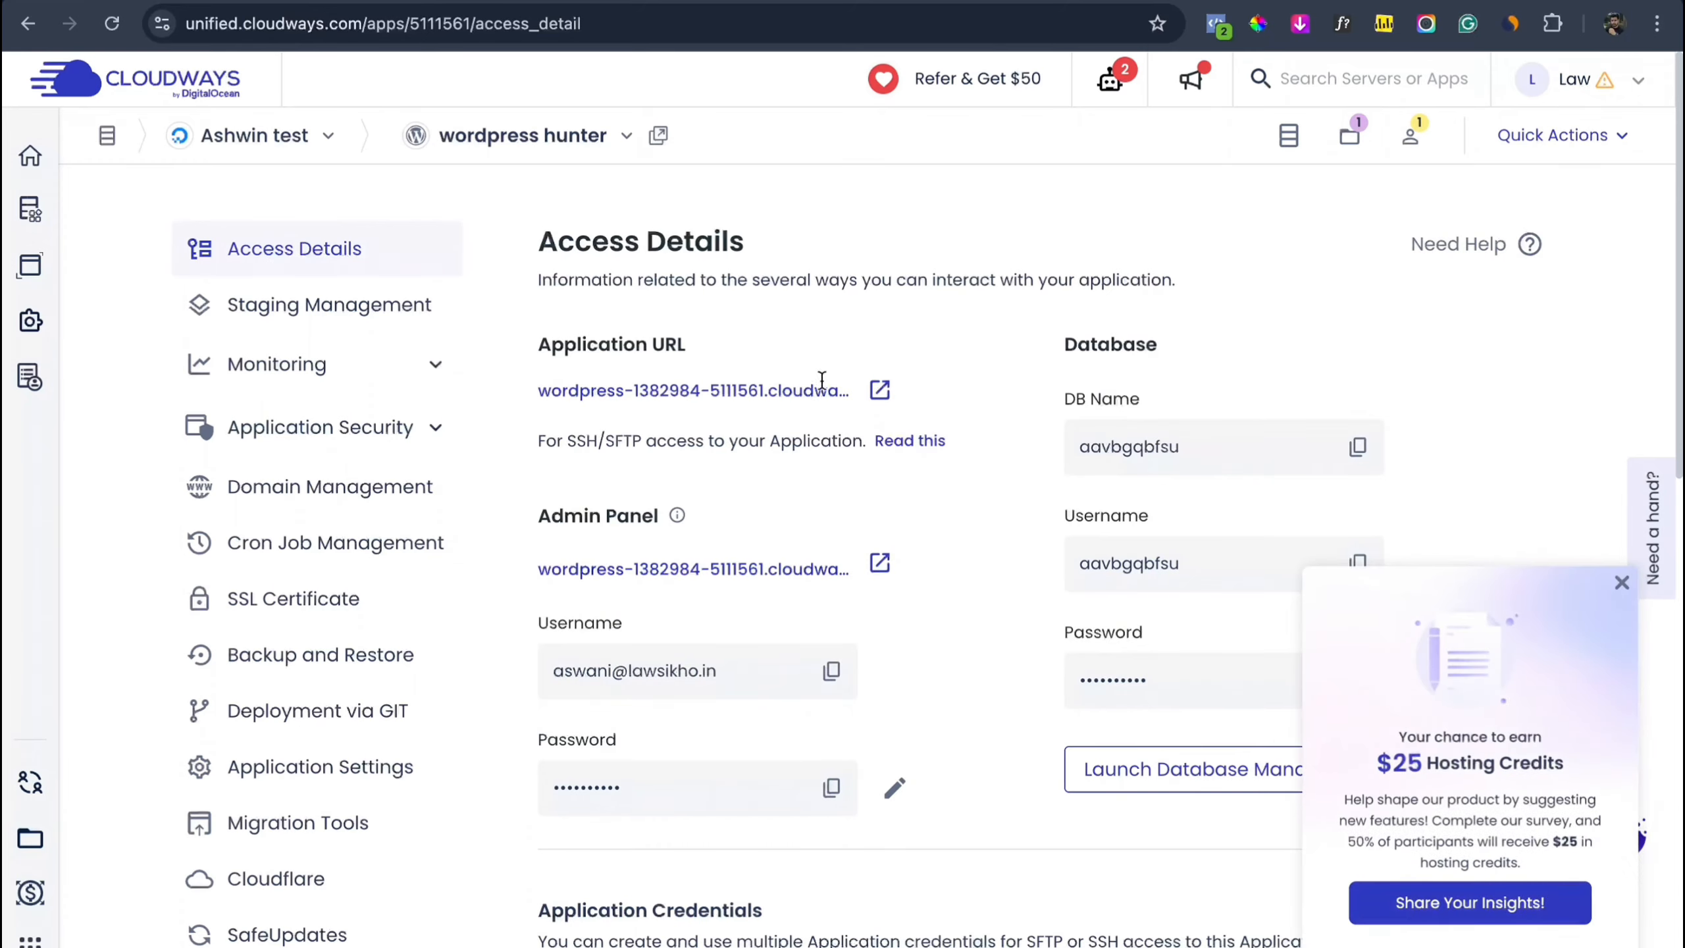
pyautogui.click(881, 391)
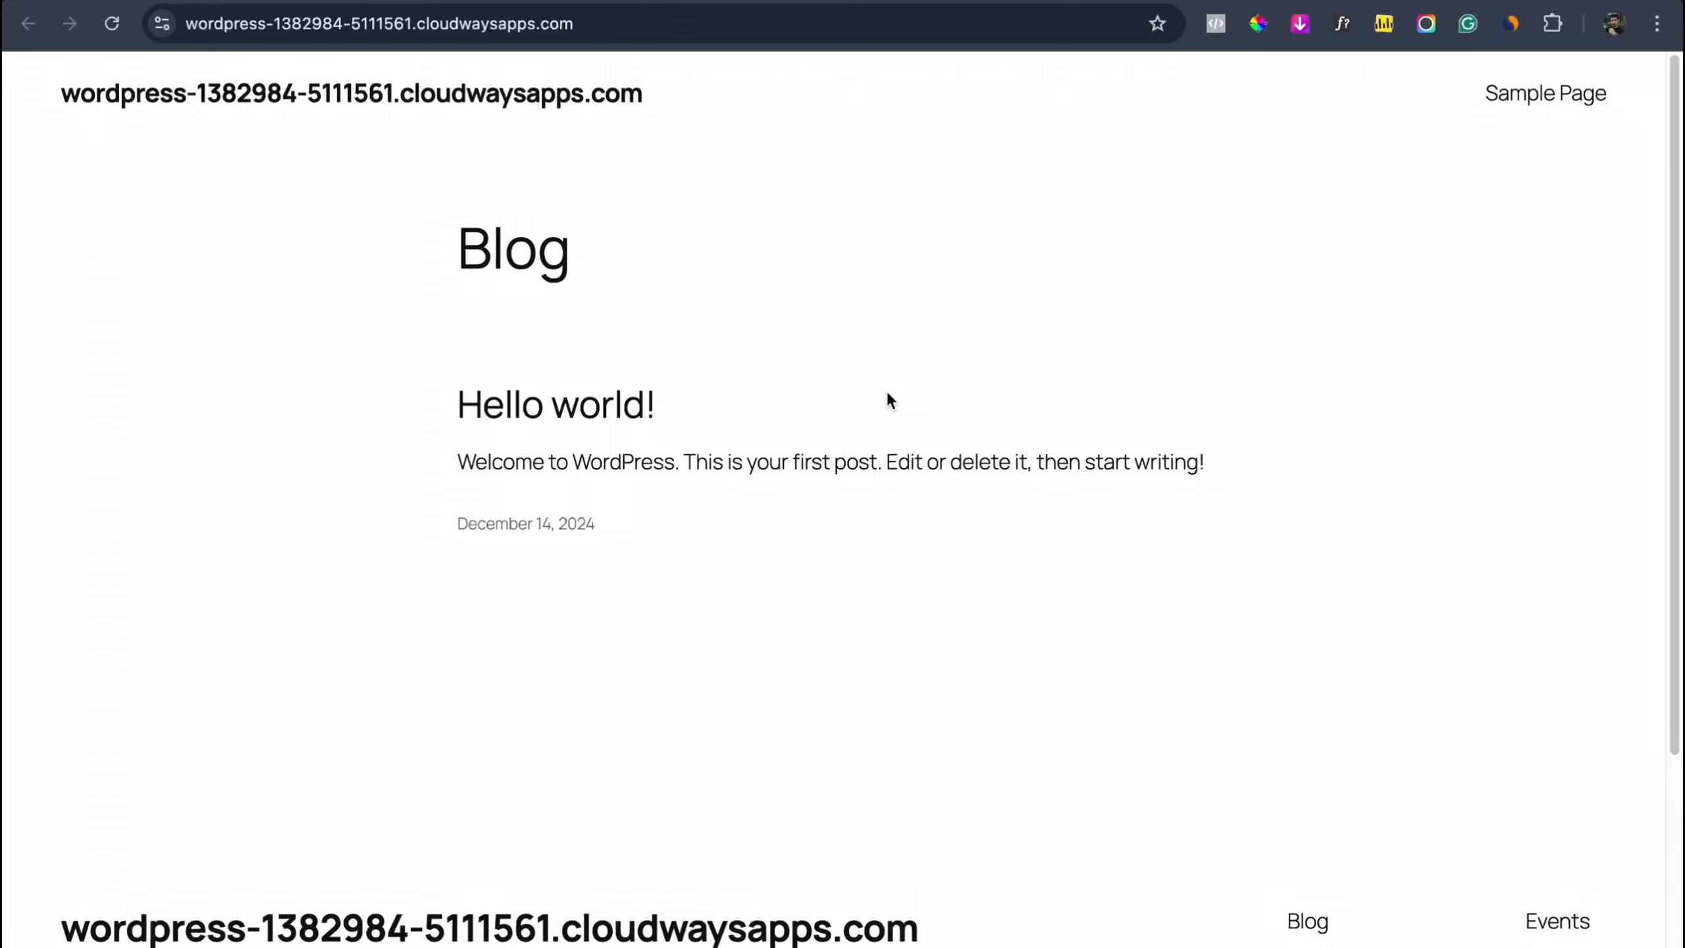
pyautogui.tripleClick(323, 32)
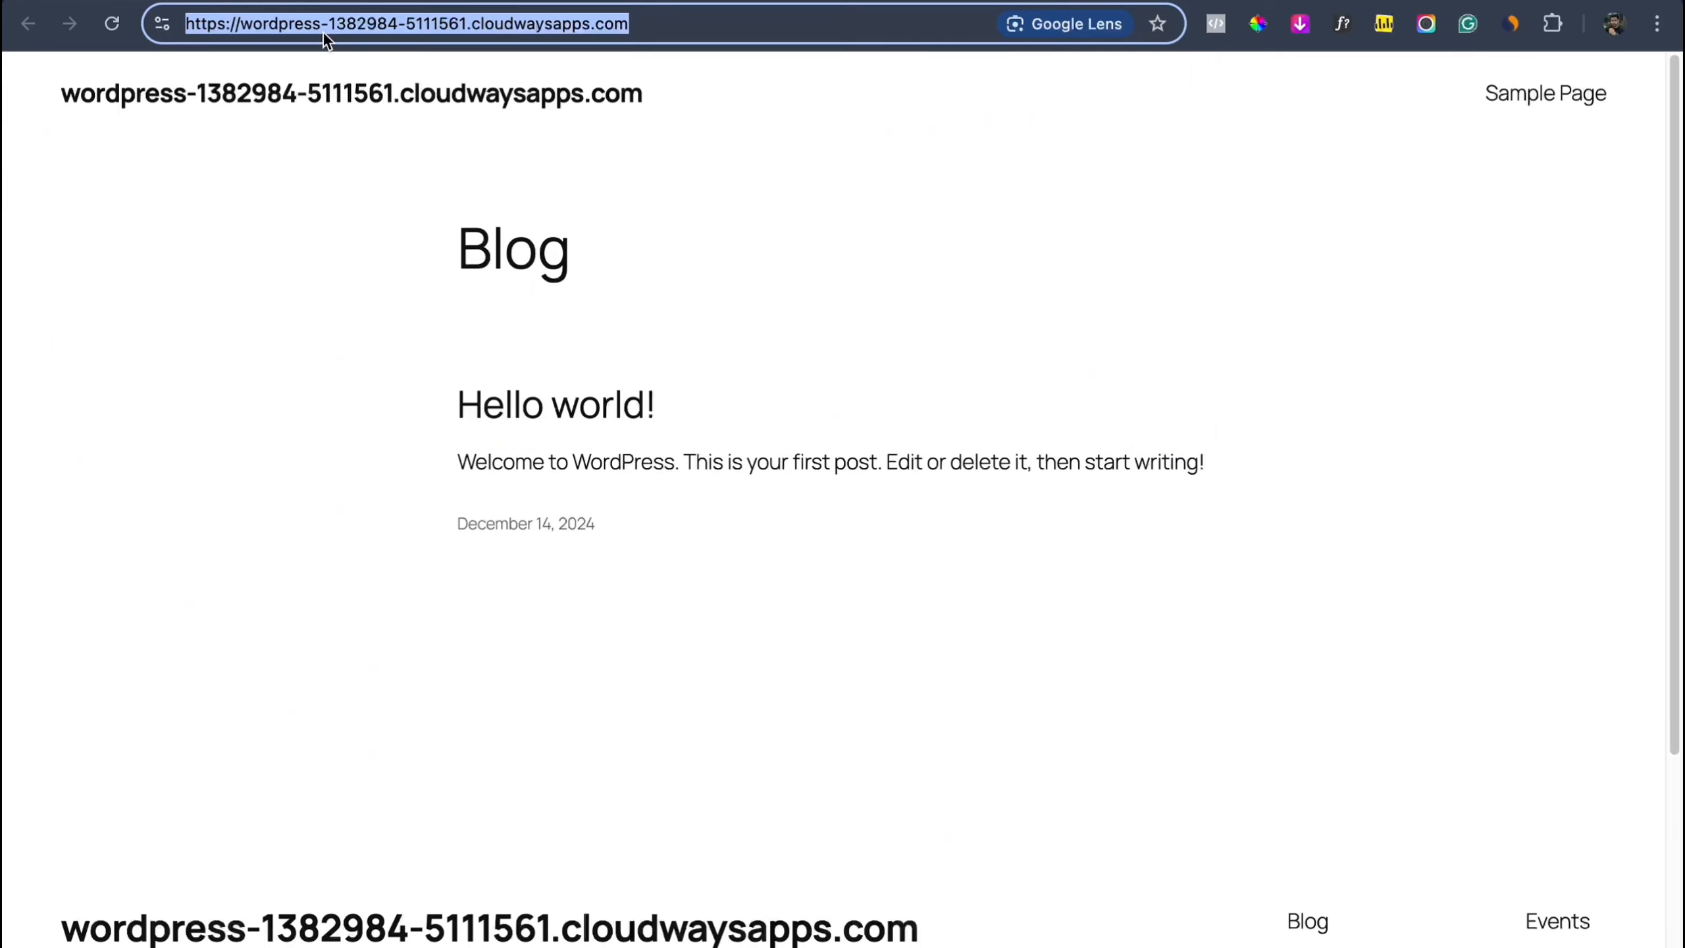
pyautogui.click(307, 0)
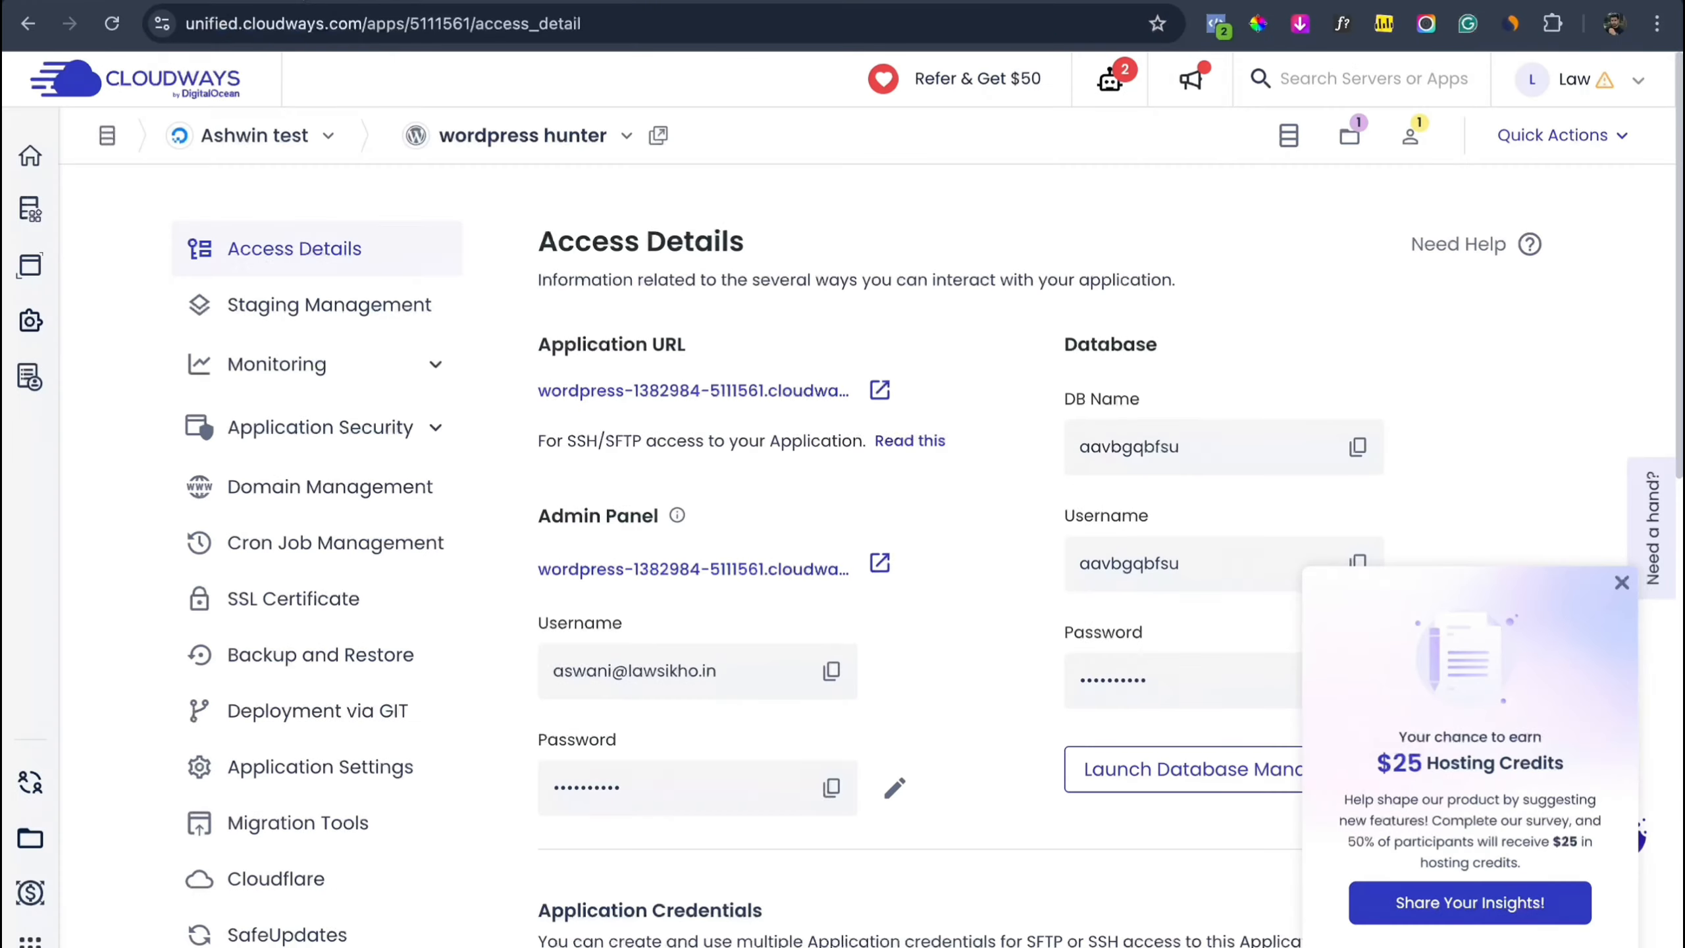
pyautogui.click(1622, 582)
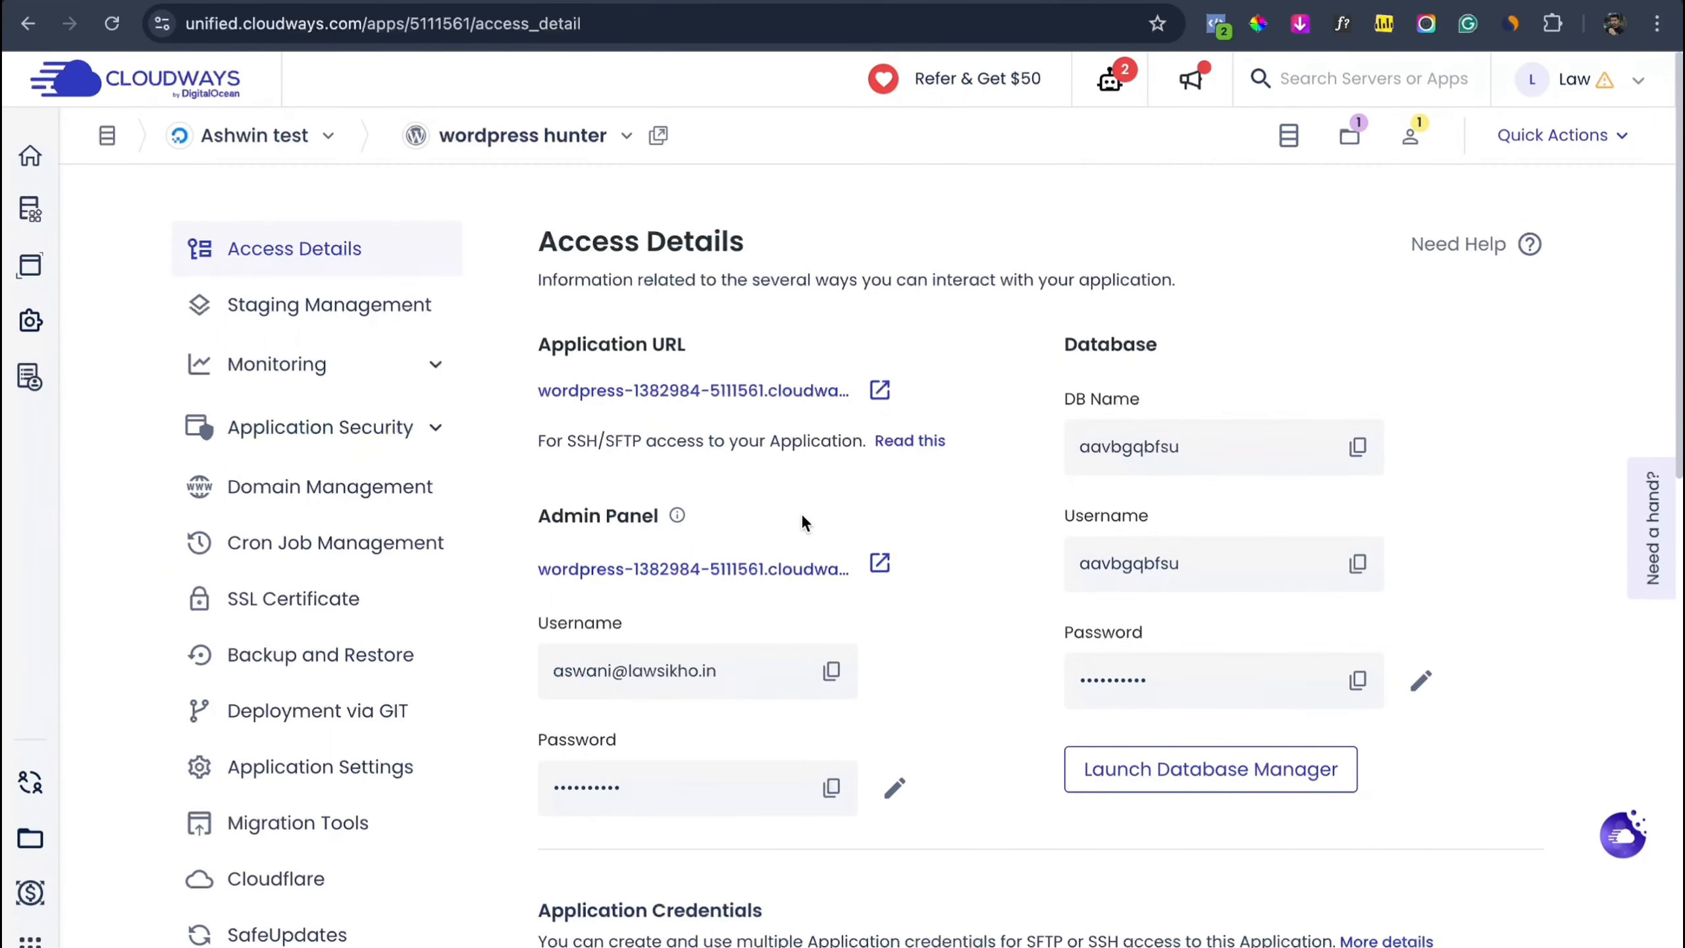
# Step: Open the WordPress admin login and paste the admin username copied from Access Details
pyautogui.click(878, 563)
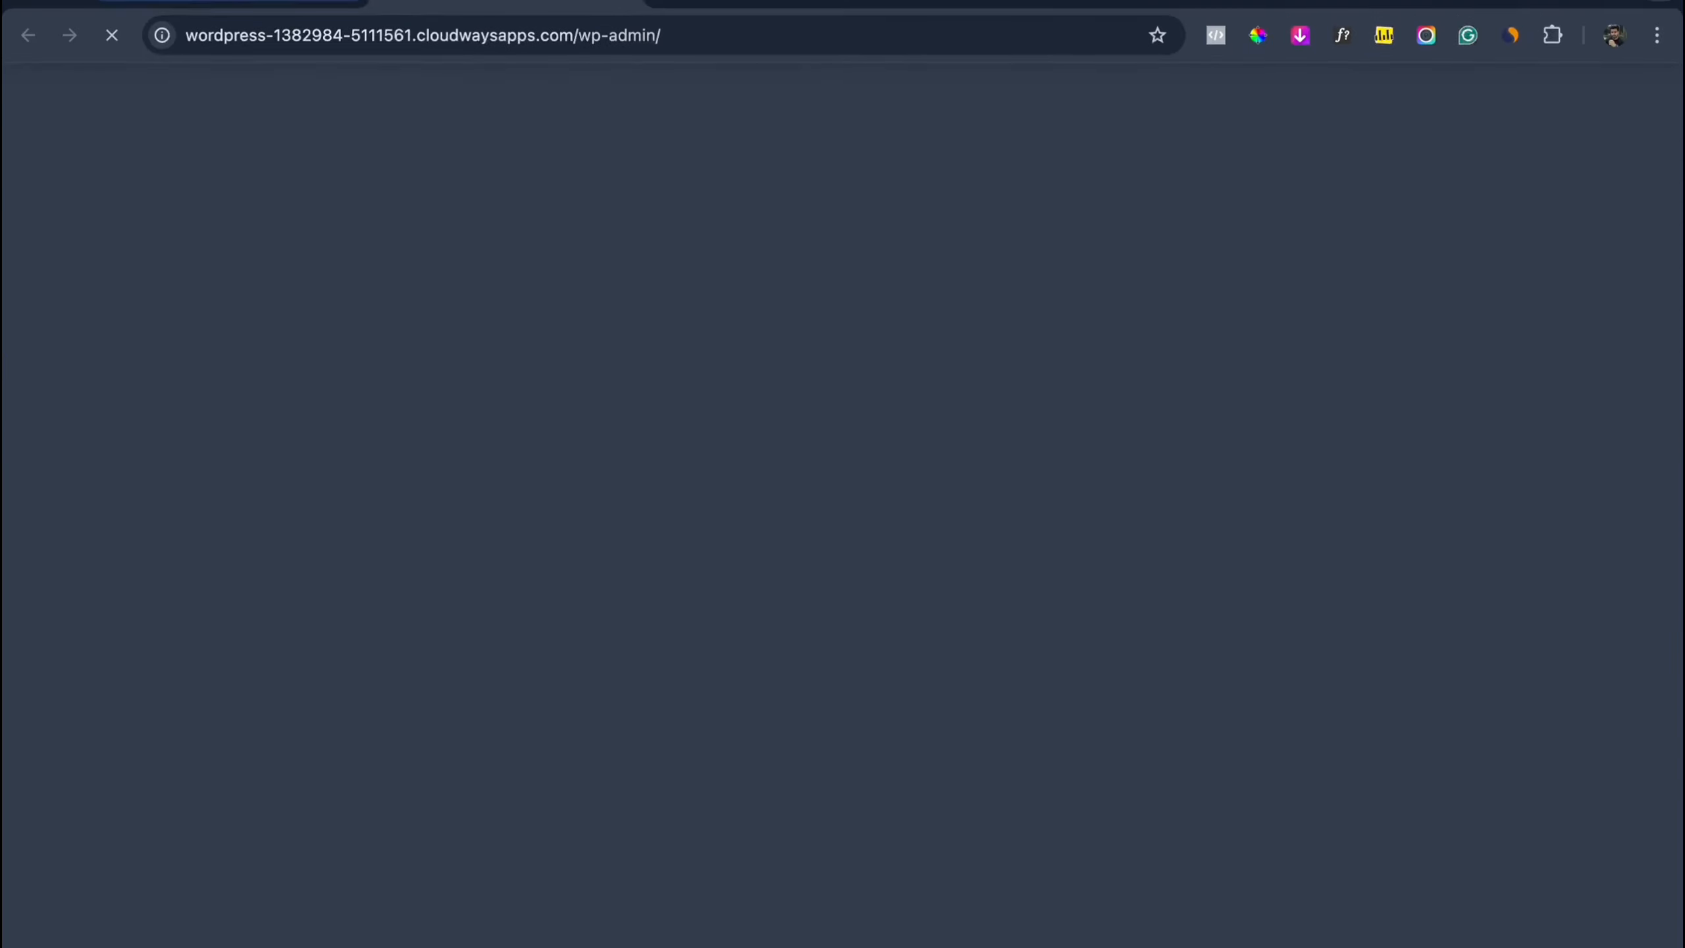
pyautogui.click(271, 7)
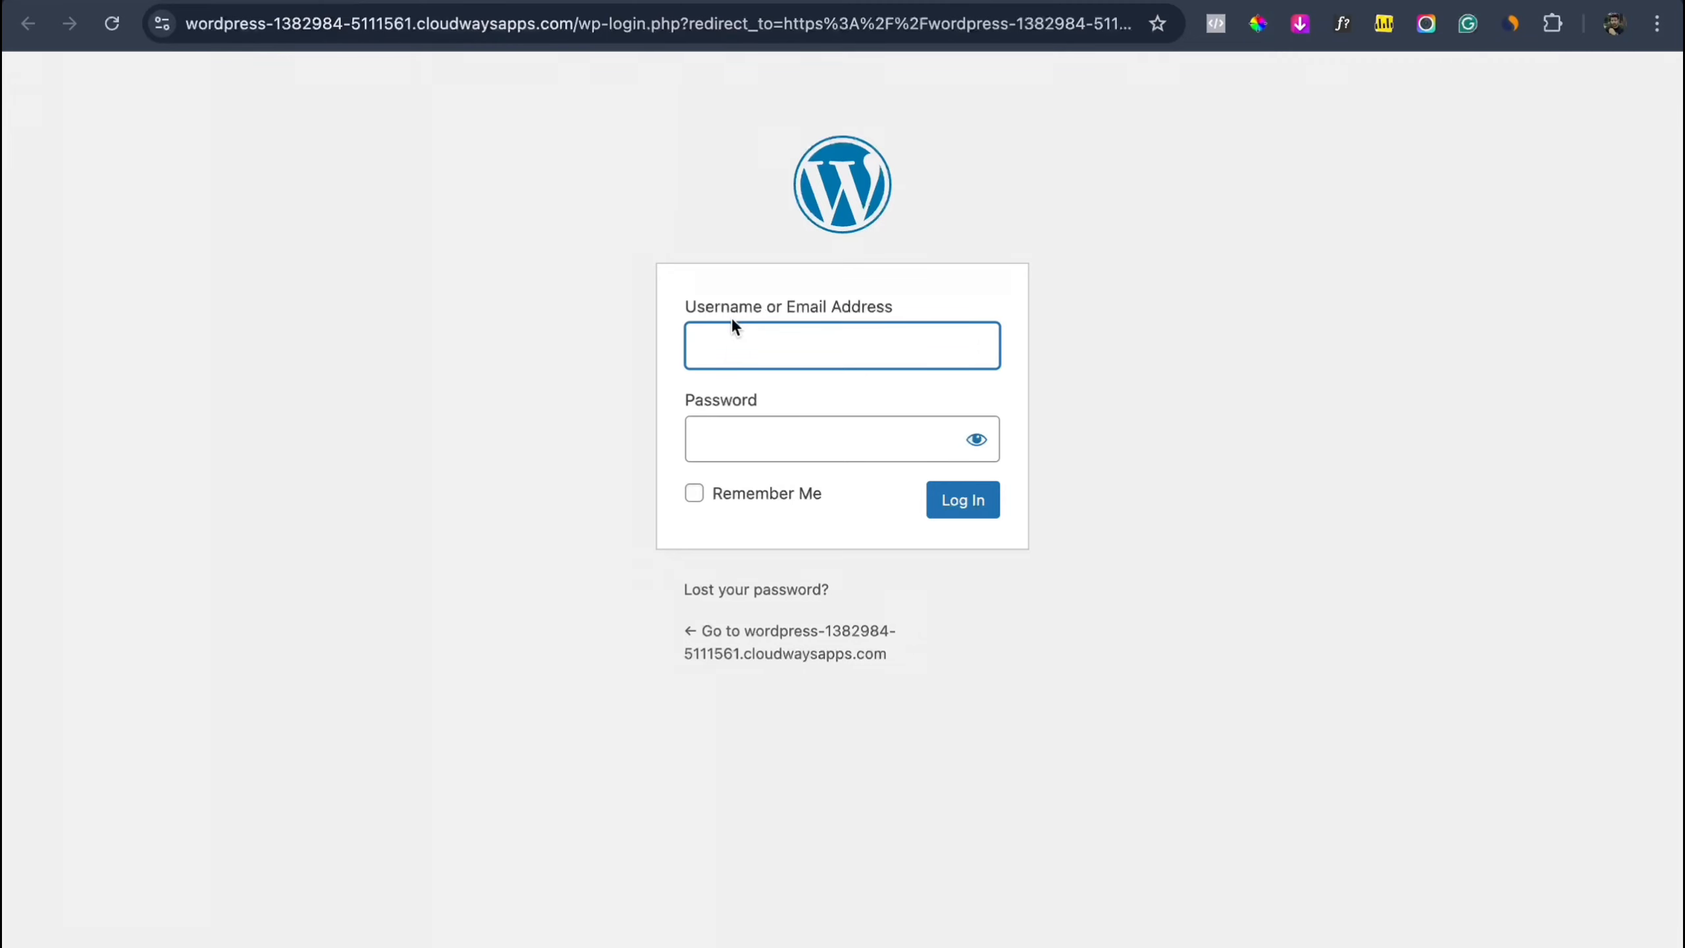
pyautogui.click(240, 12)
pyautogui.click(249, 1)
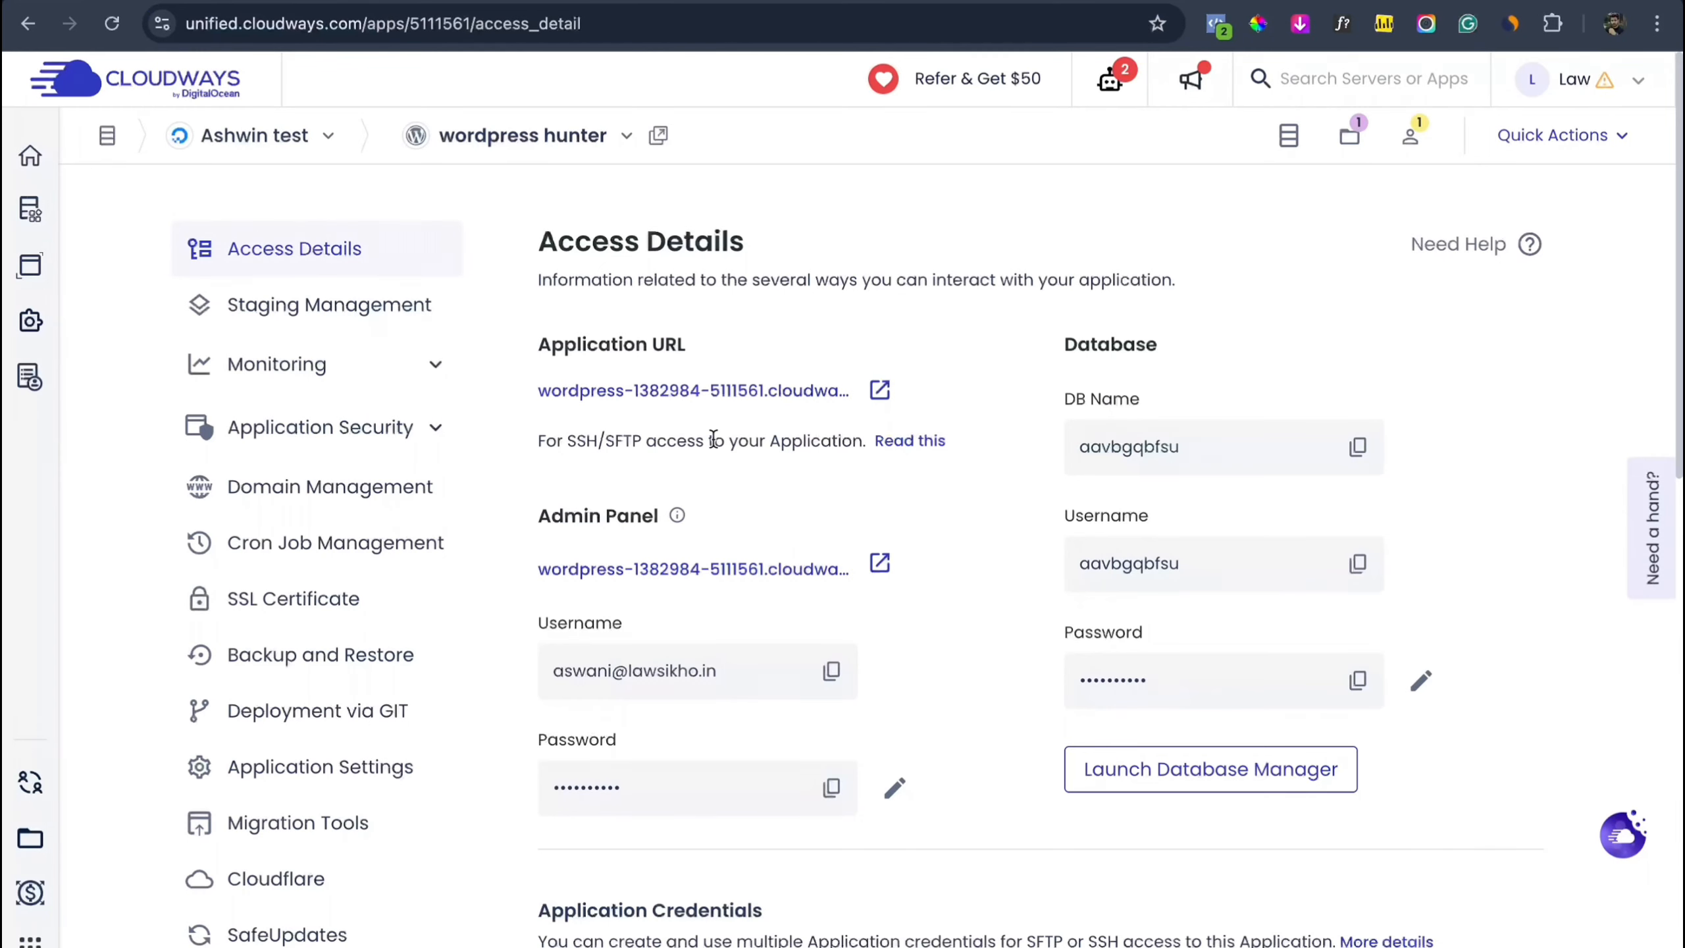
pyautogui.scroll(-1, 748, 614)
pyautogui.click(830, 643)
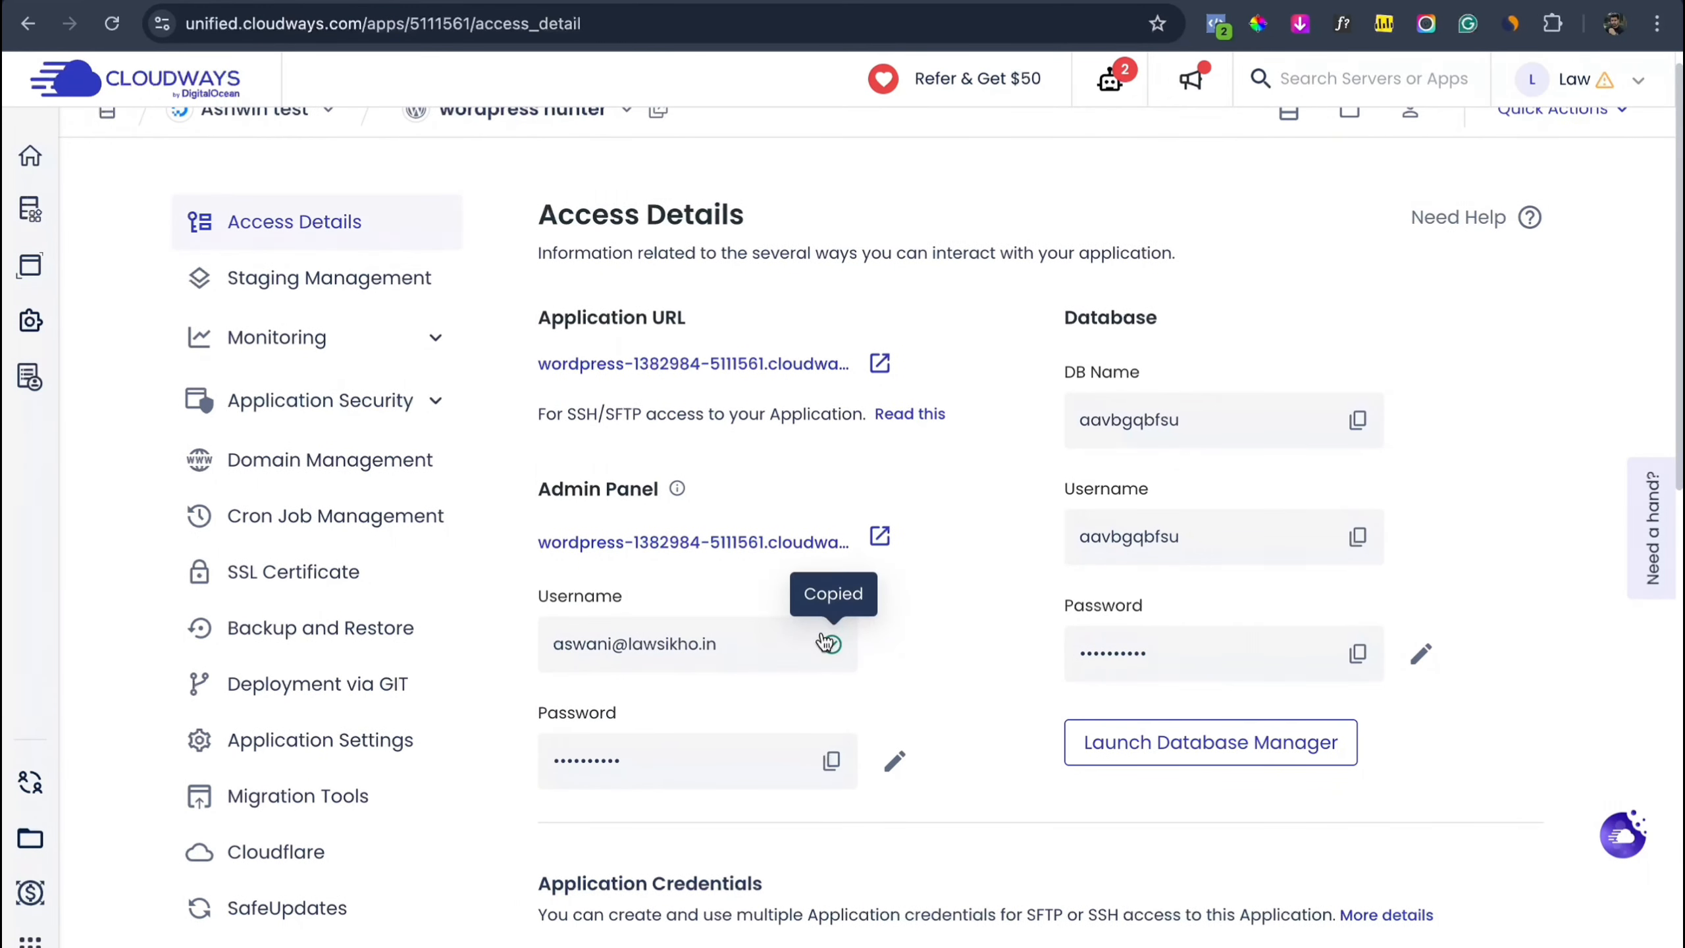
pyautogui.click(557, 1)
pyautogui.click(787, 327)
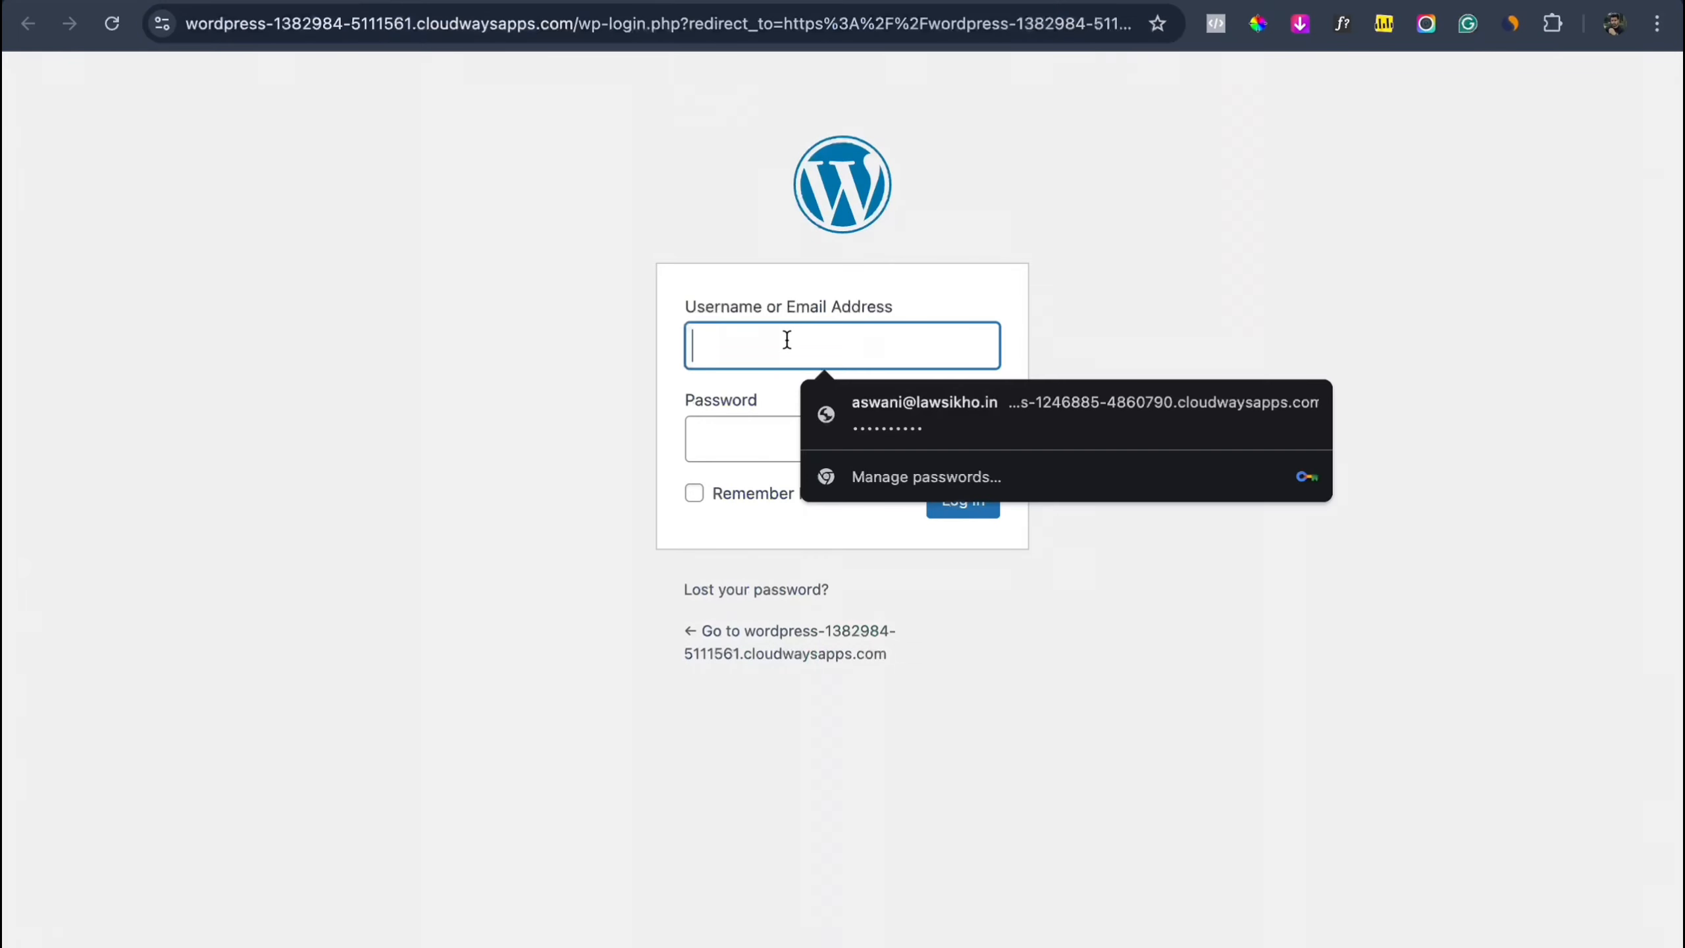
pyautogui.press('super+v')
# Step: Paste the copied admin password, log in, and decline saving the password in the browser
pyautogui.click(223, 7)
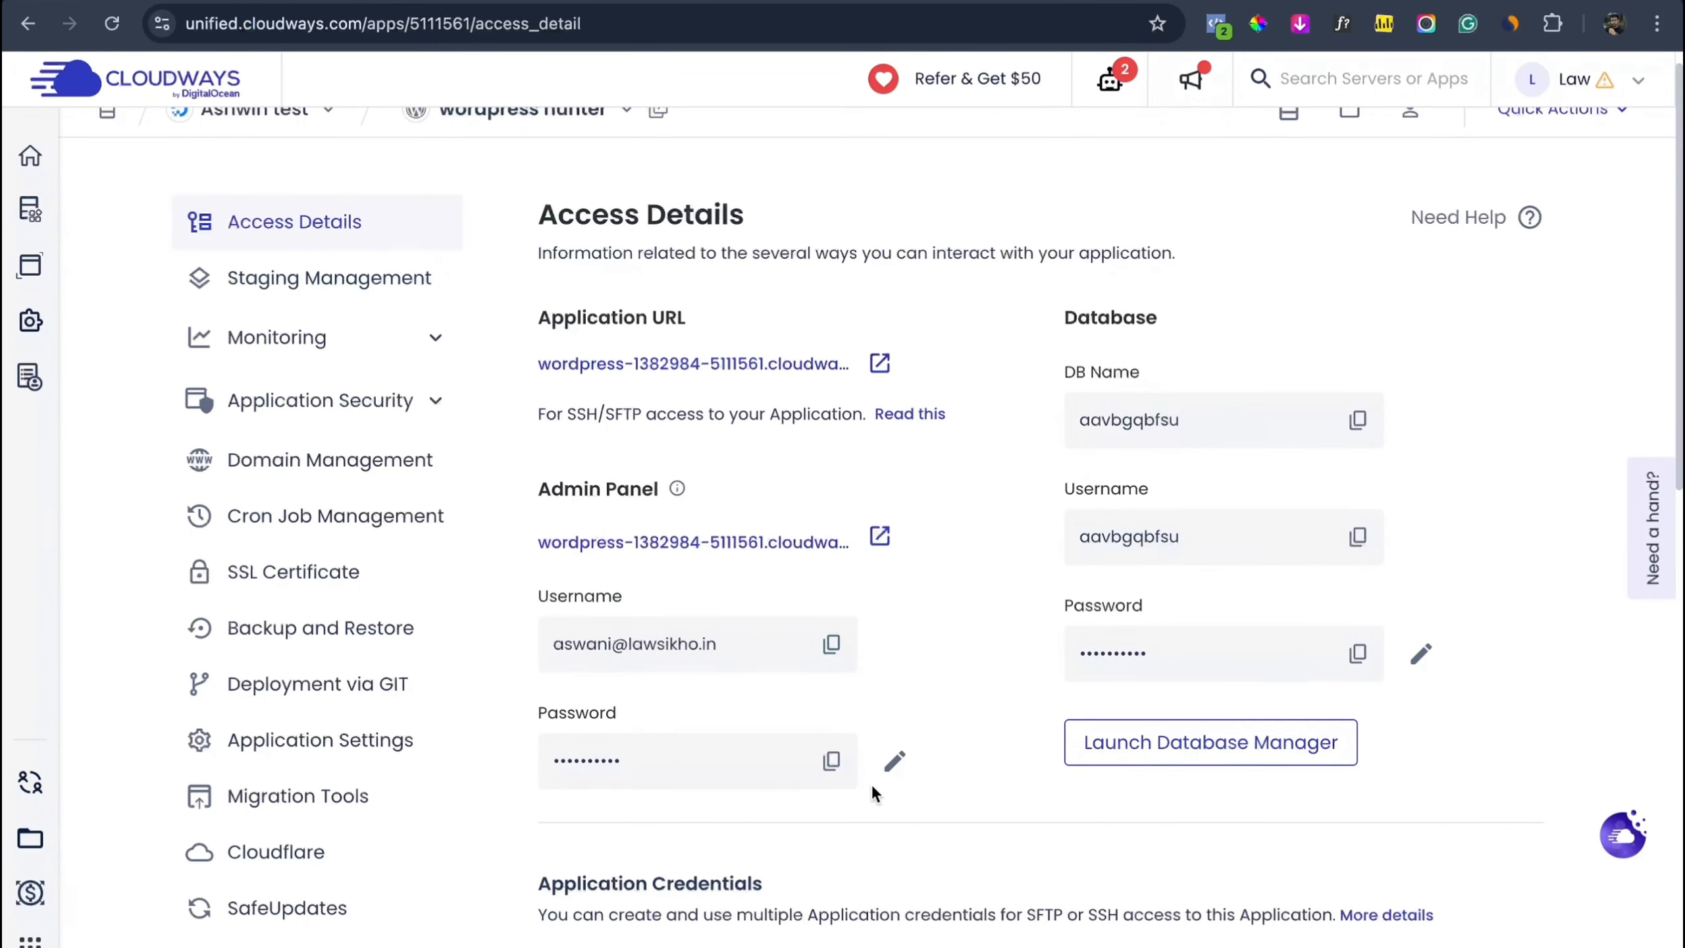
pyautogui.click(830, 760)
pyautogui.click(532, 2)
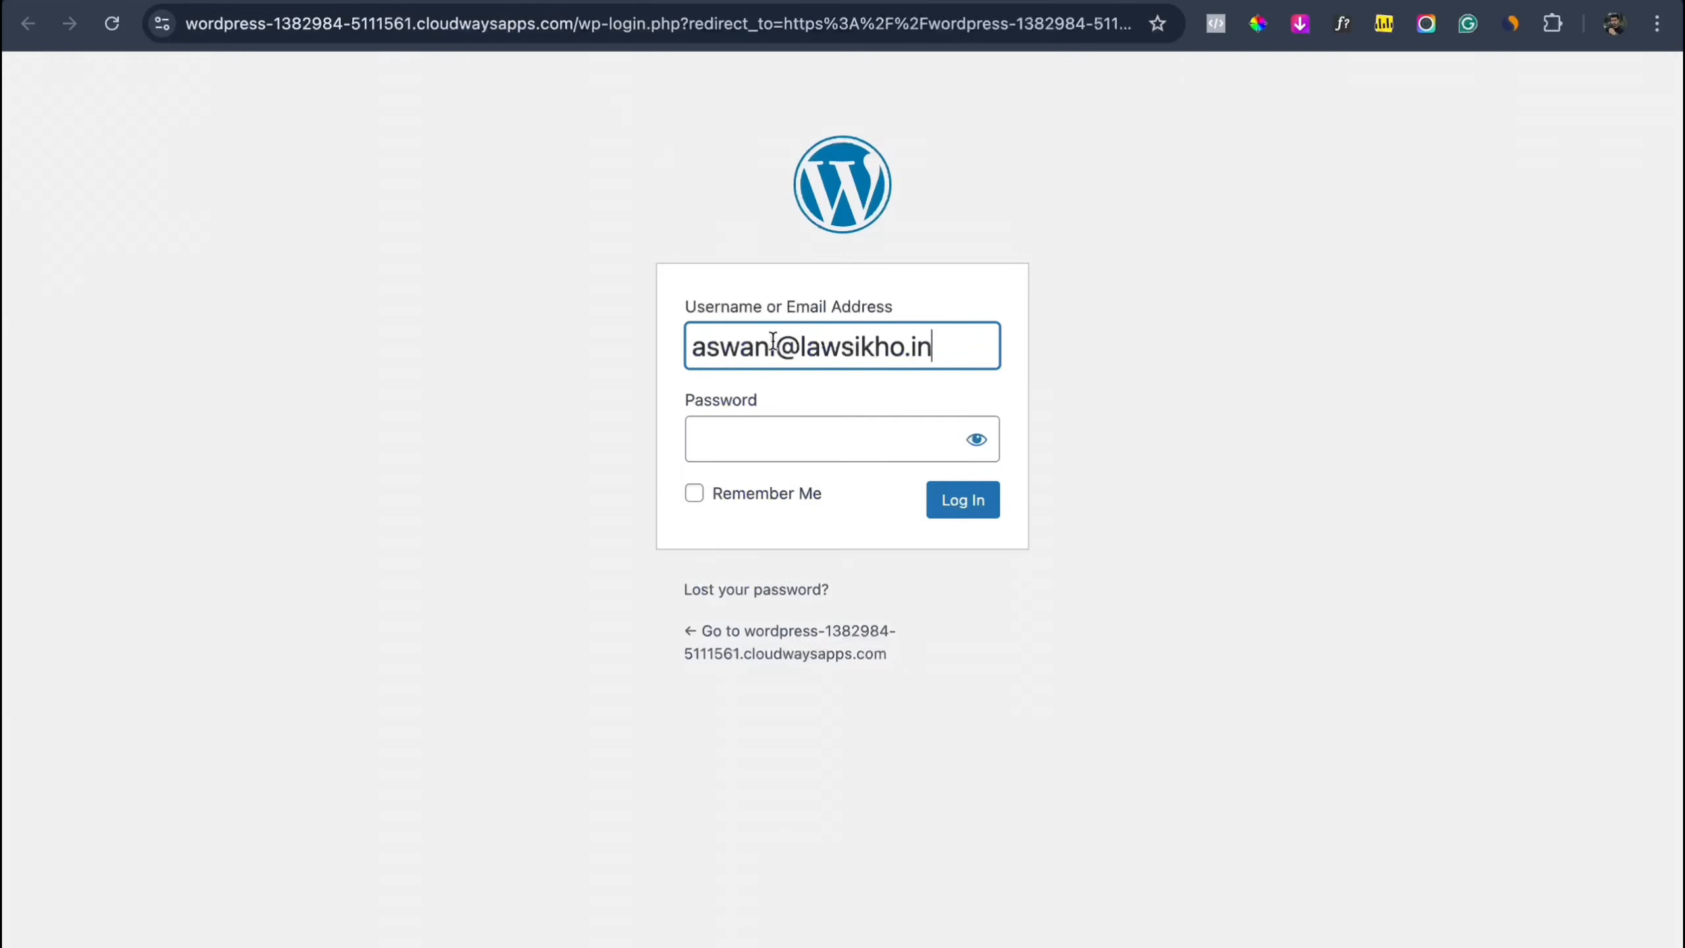
pyautogui.click(768, 444)
pyautogui.press('super+v')
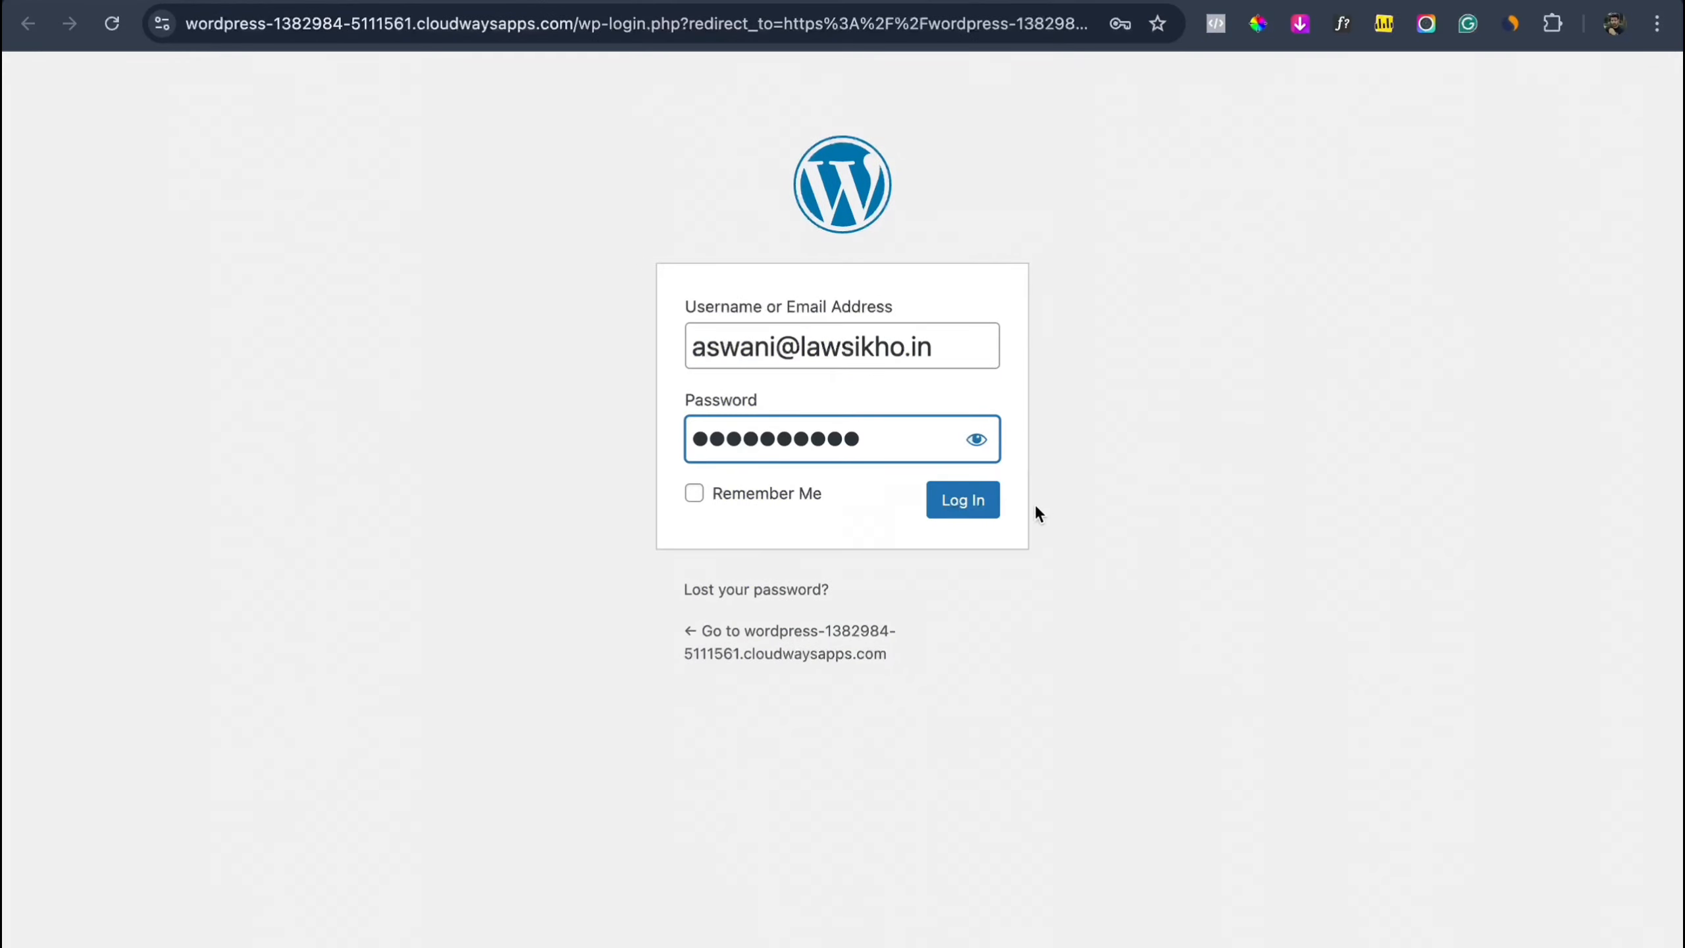
pyautogui.click(982, 522)
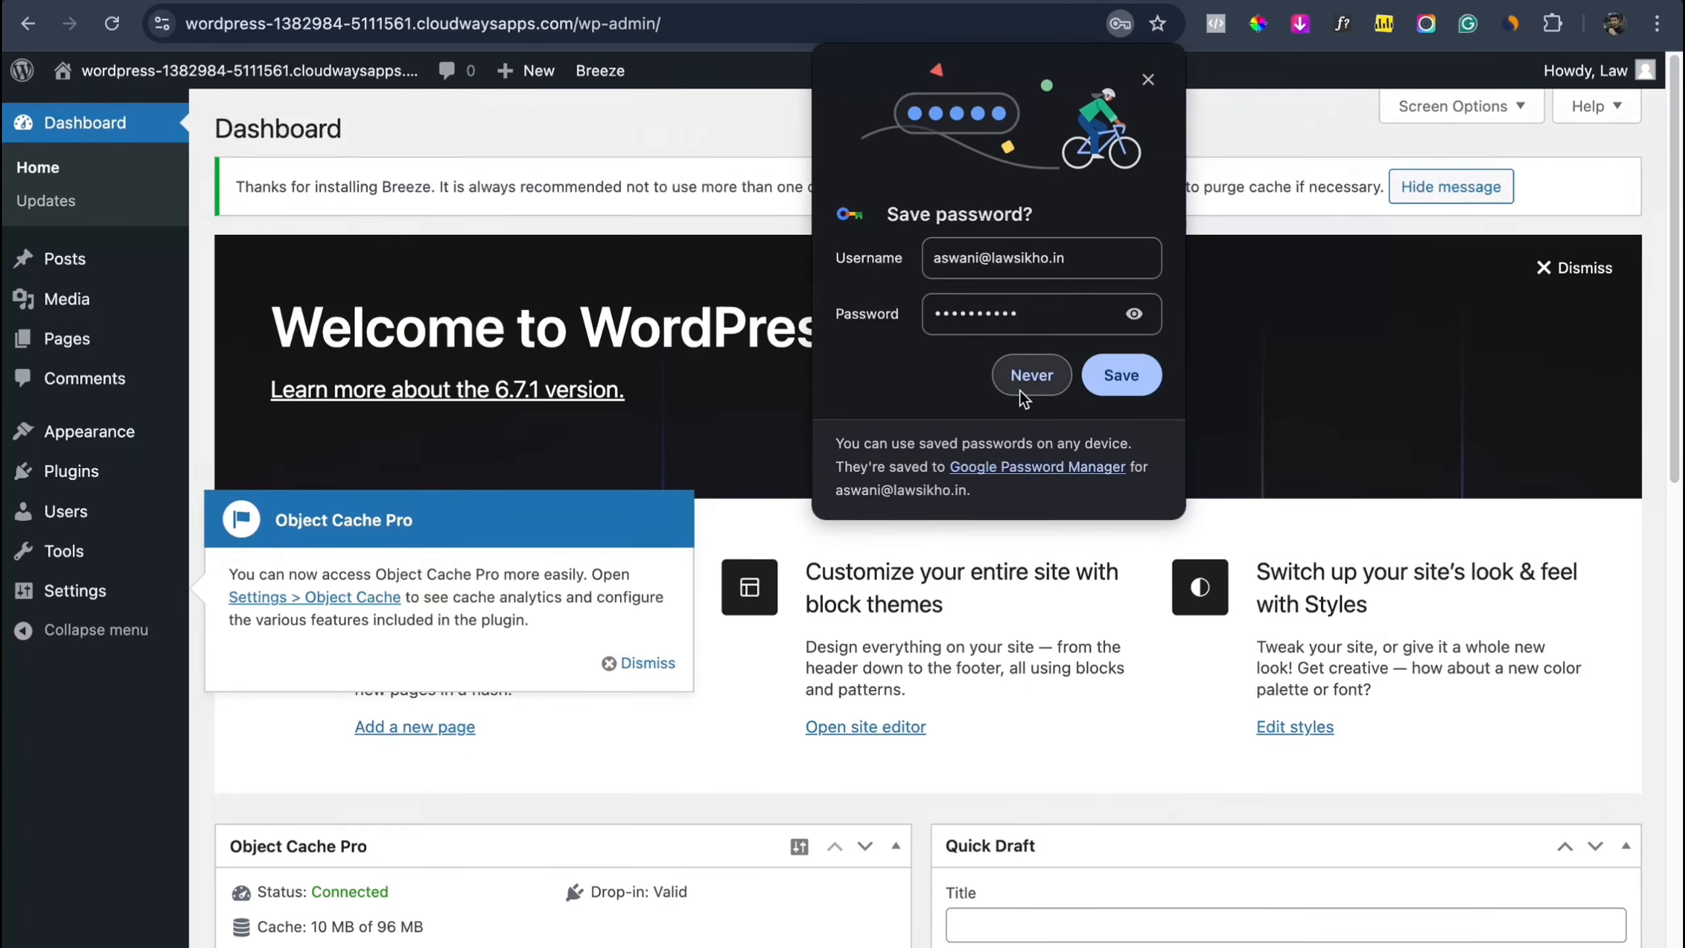
pyautogui.click(1030, 376)
# Step: Dismiss the dashboard's welcome panel and the Object Cache Pro notice
pyautogui.click(1595, 266)
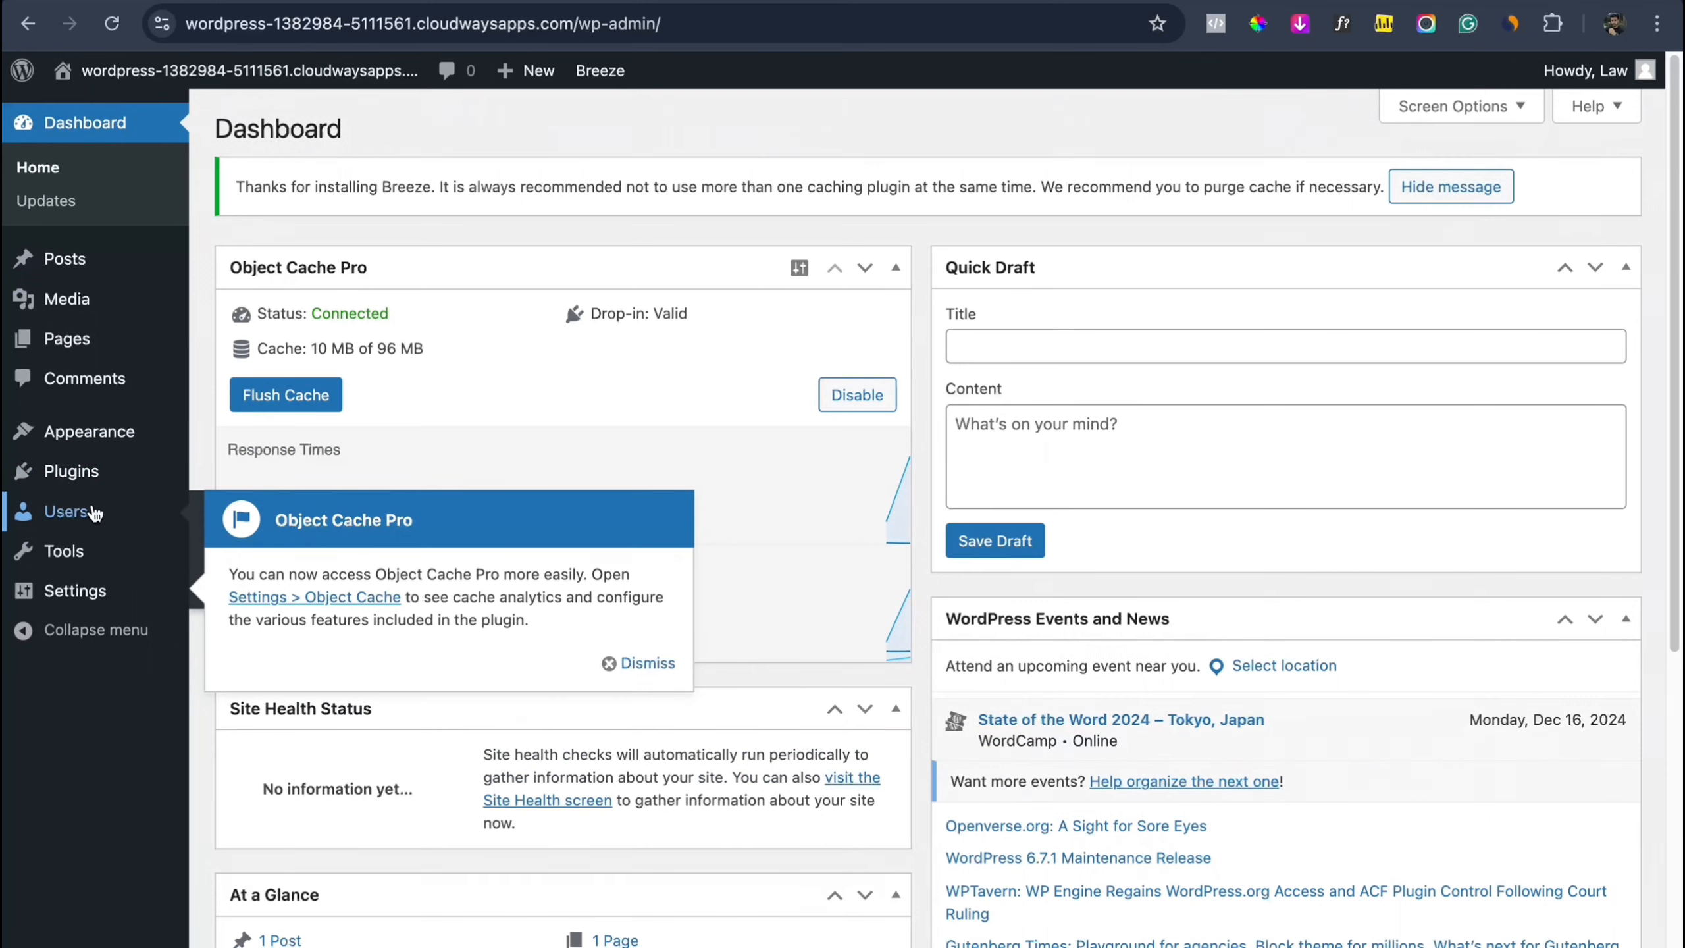
pyautogui.moveTo(100, 497)
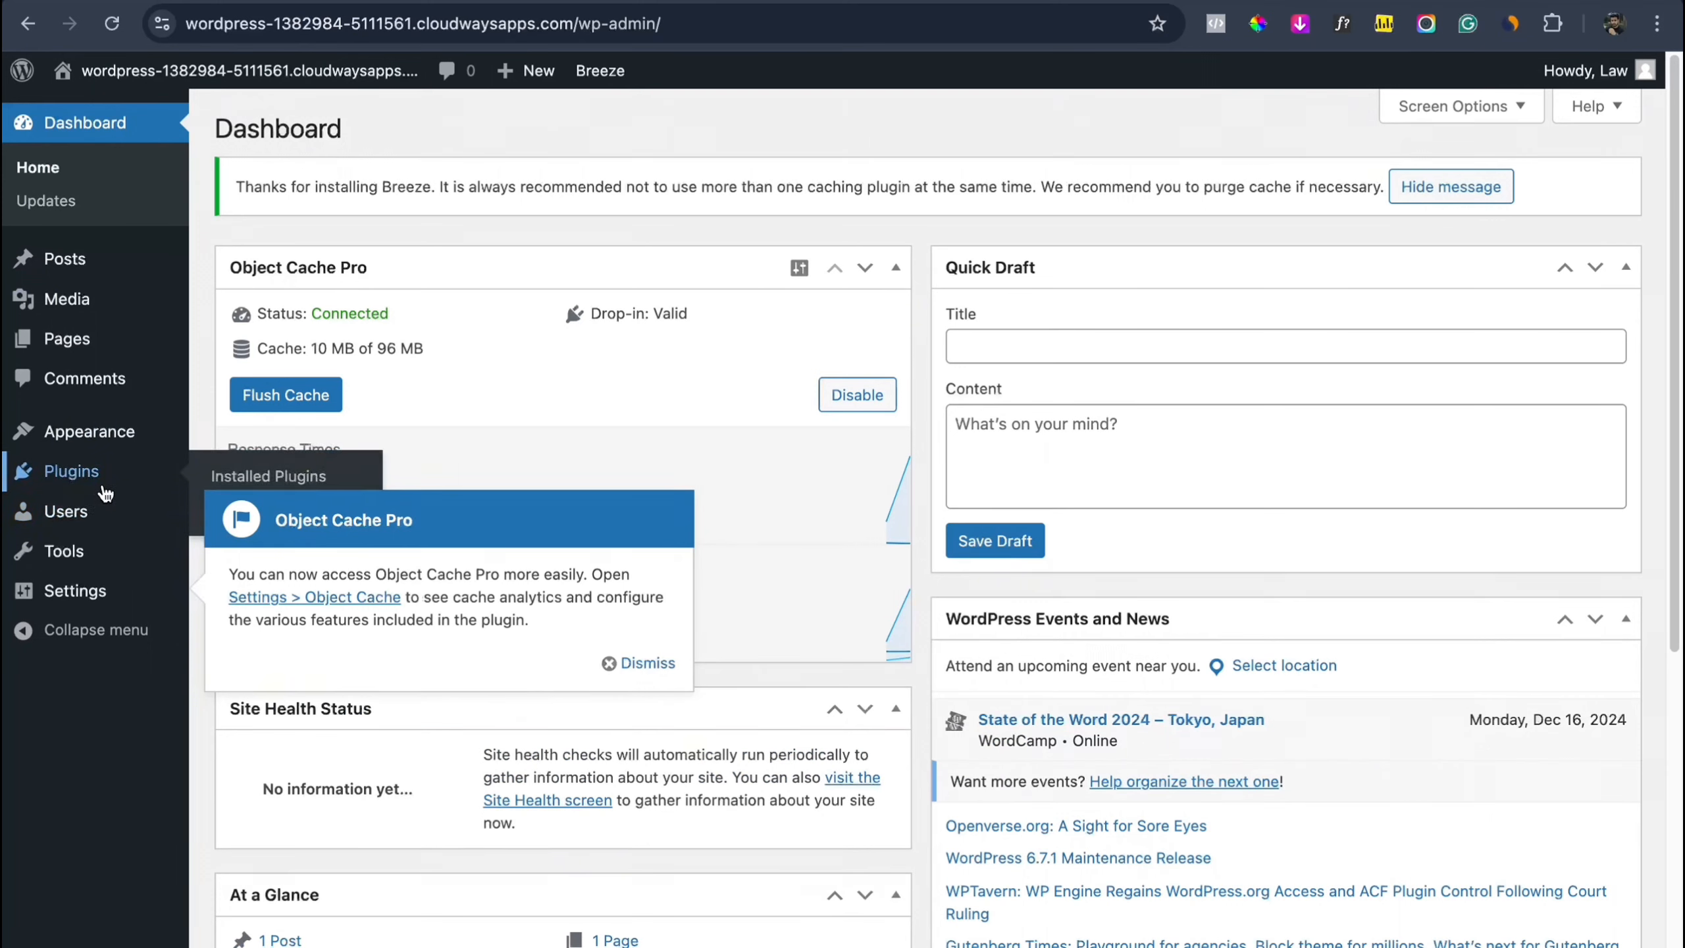
pyautogui.click(613, 663)
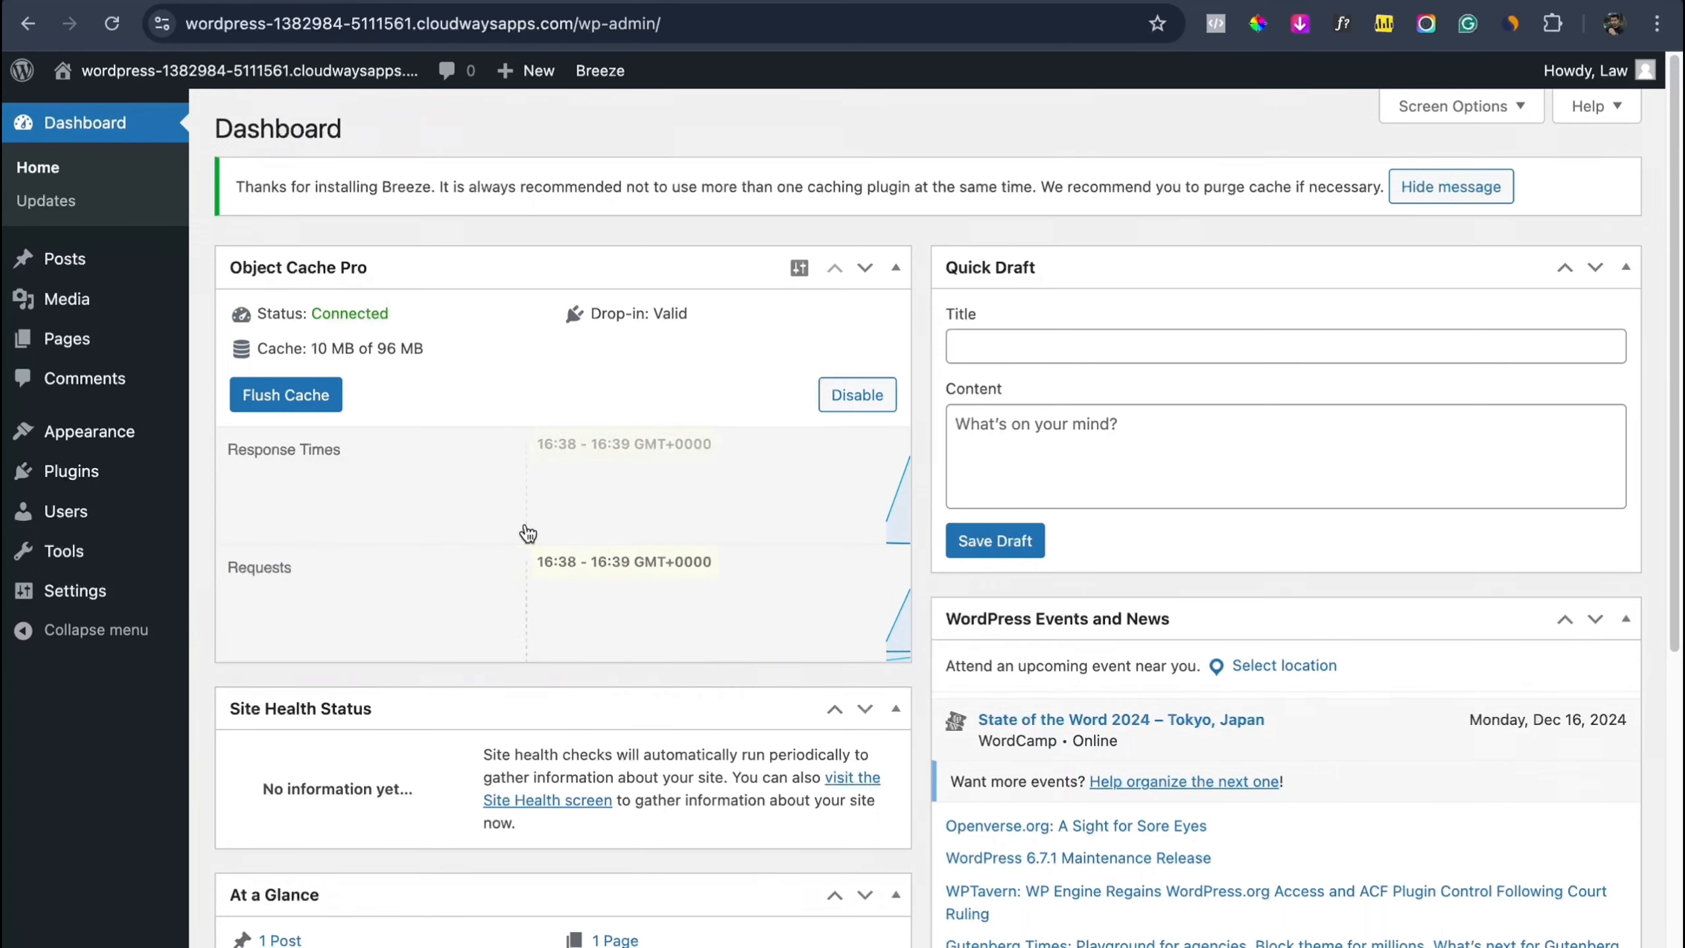
# Step: Preview the site's public Blog and Sample Page, then return to the Dashboard
pyautogui.moveTo(115, 284)
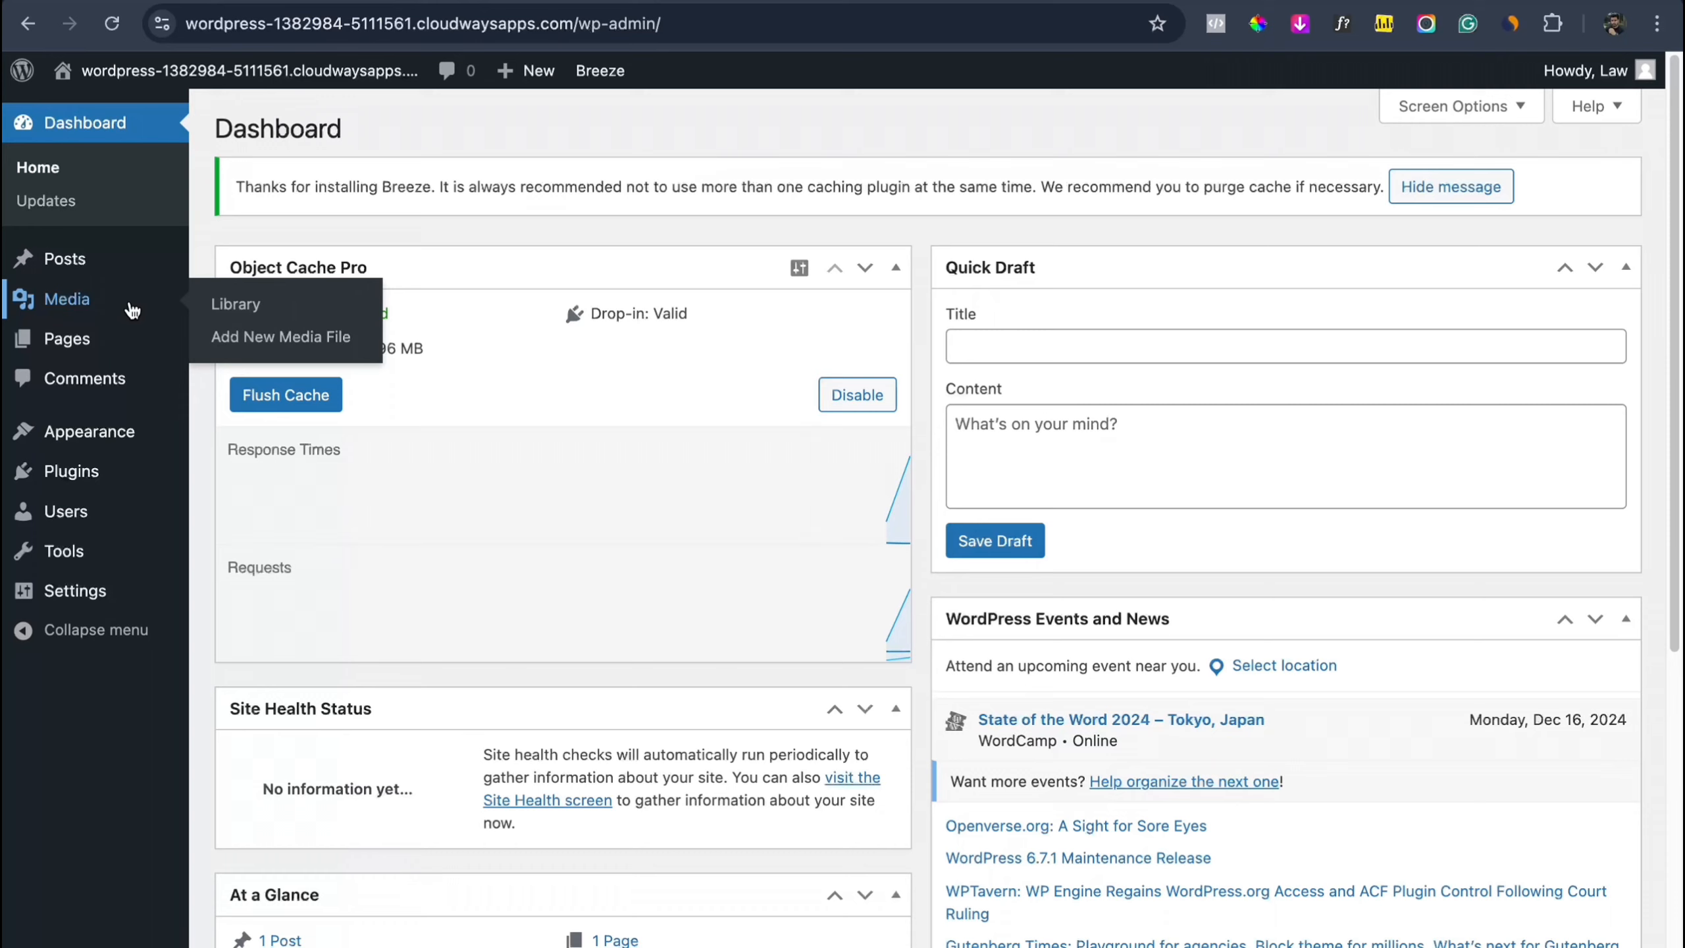
pyautogui.moveTo(123, 341)
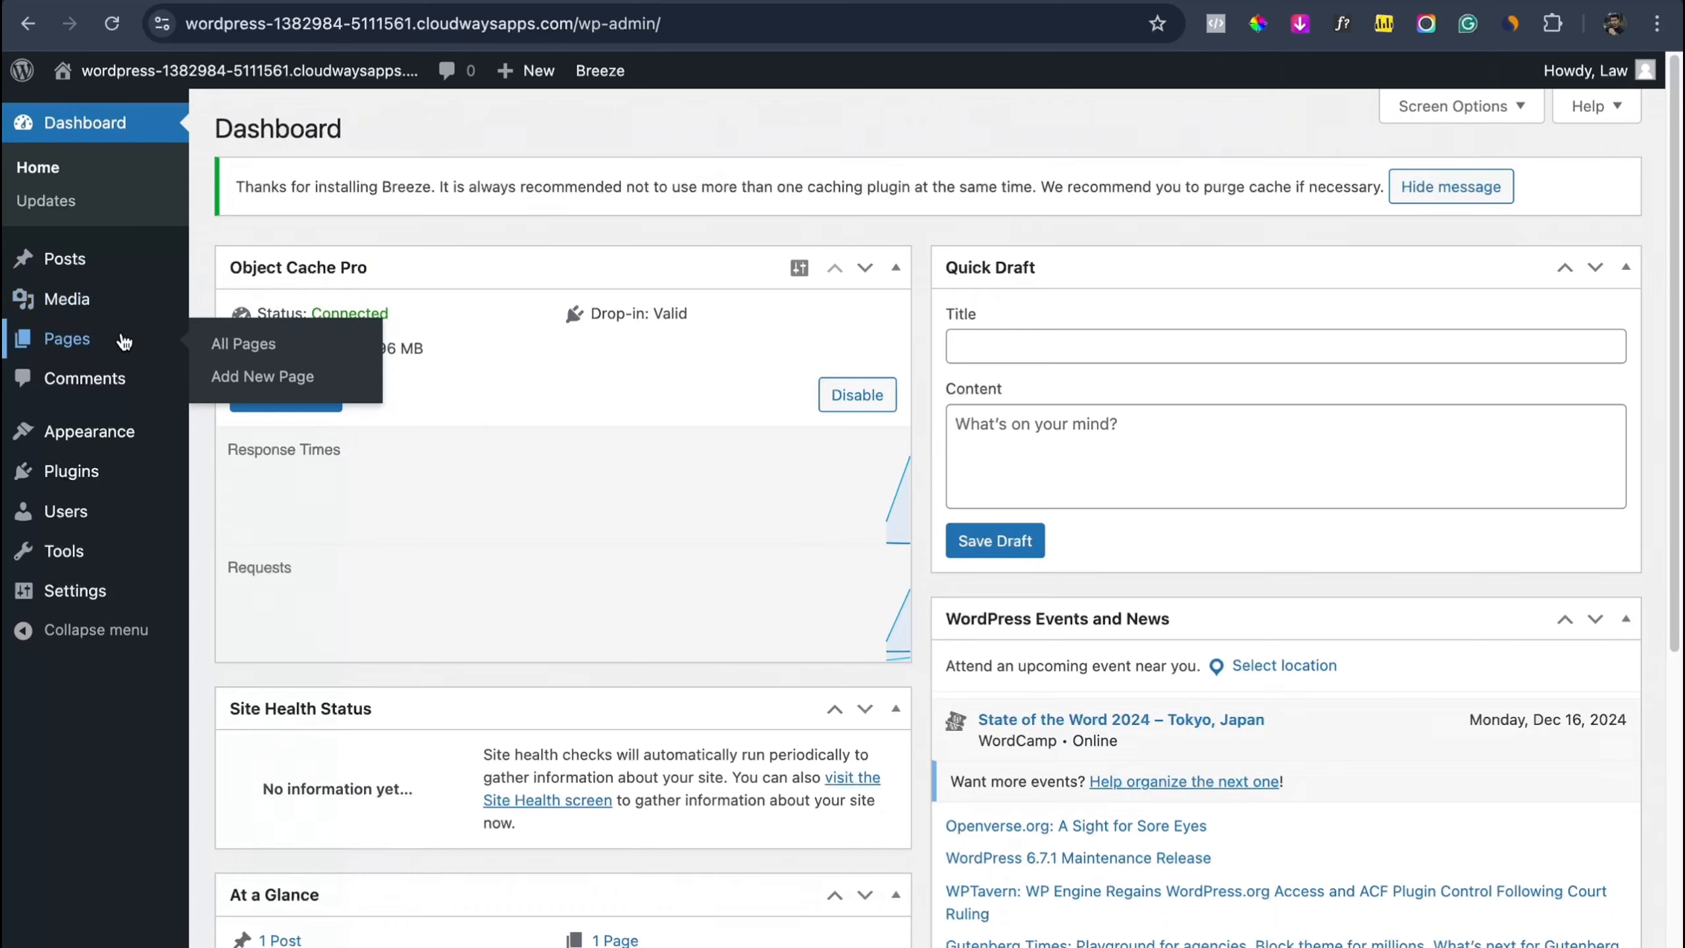
pyautogui.click(777, 19)
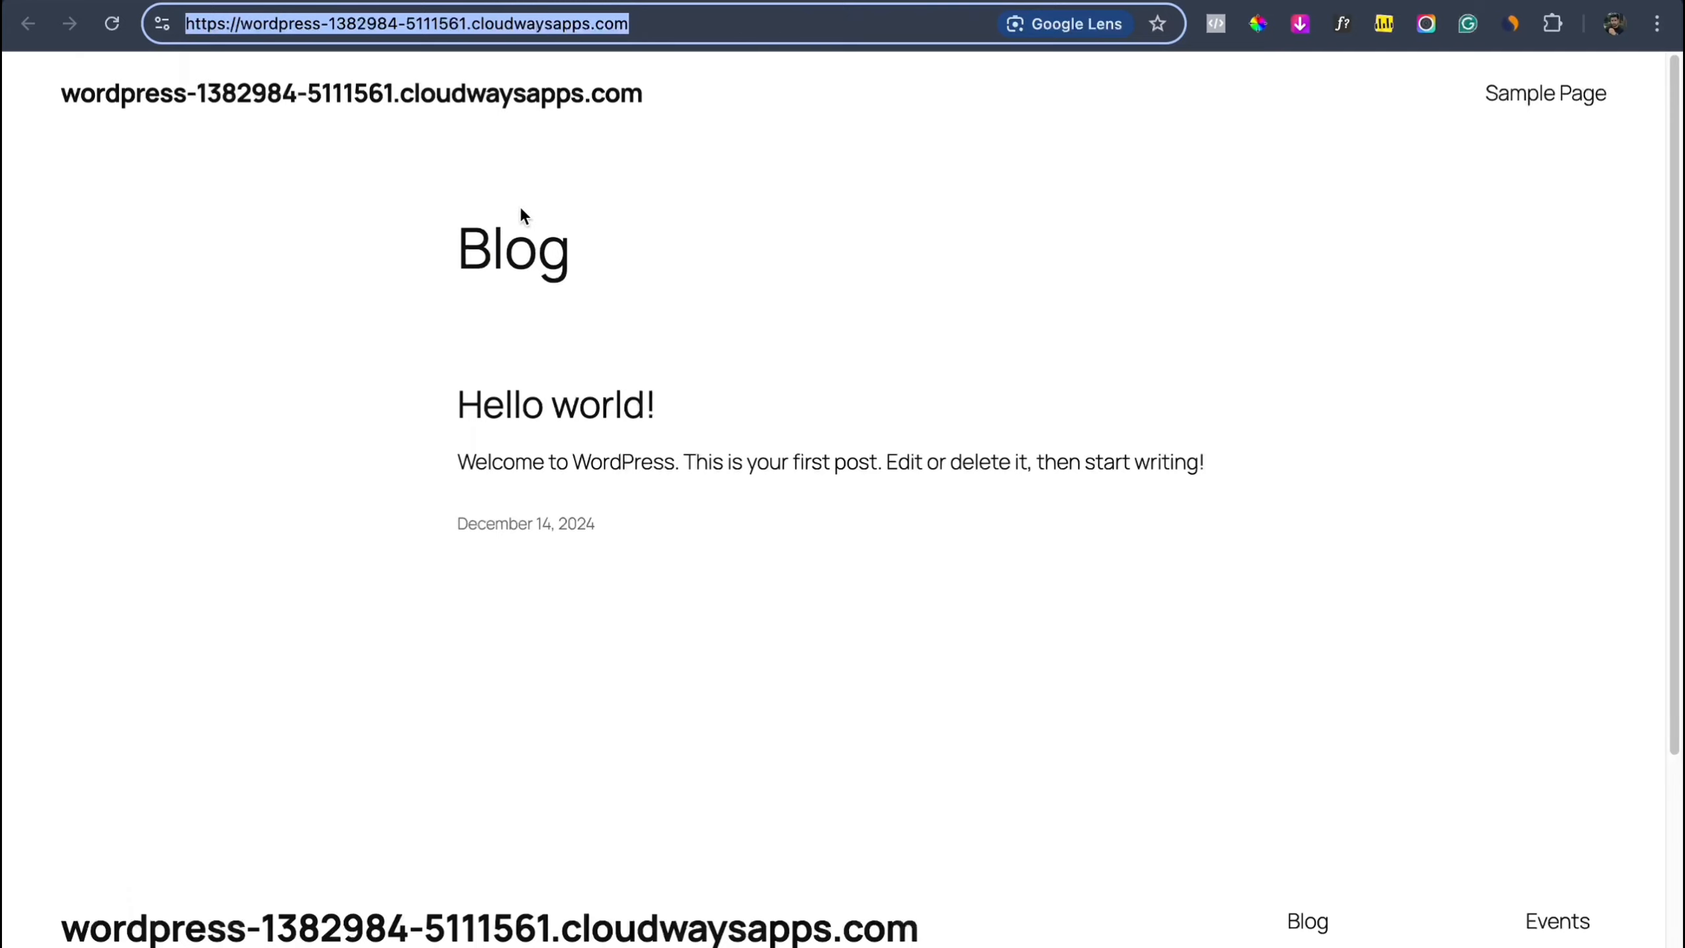
pyautogui.click(1554, 103)
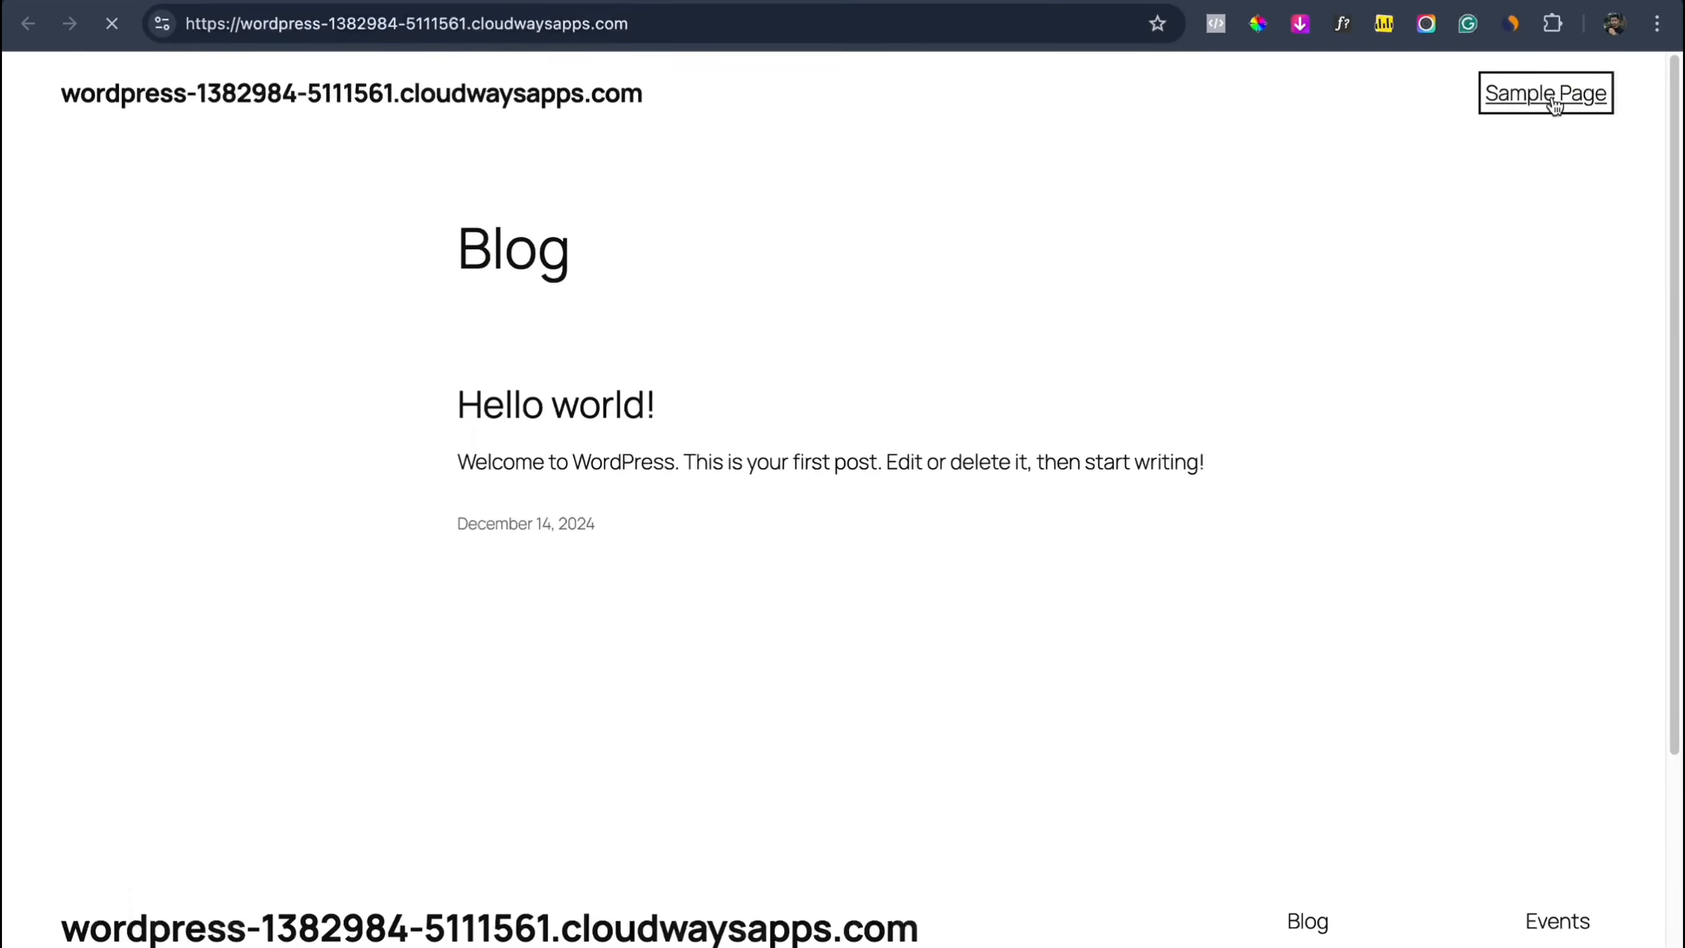
pyautogui.scroll(-8, 1235, 472)
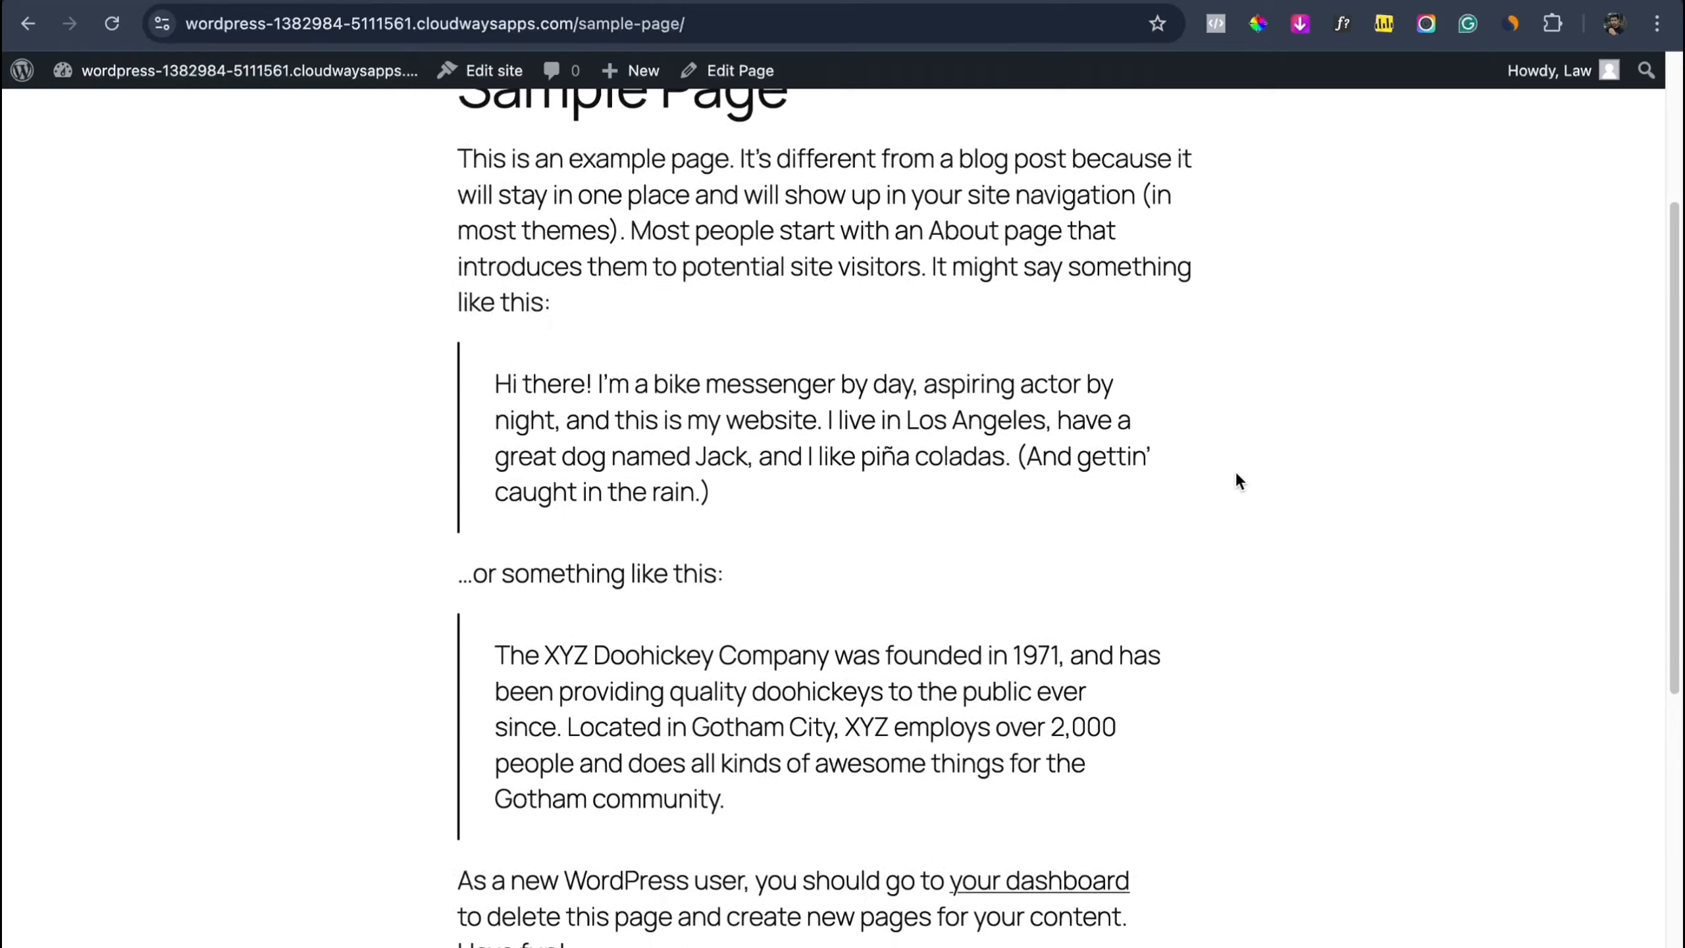
pyautogui.click(332, 3)
pyautogui.moveTo(57, 338)
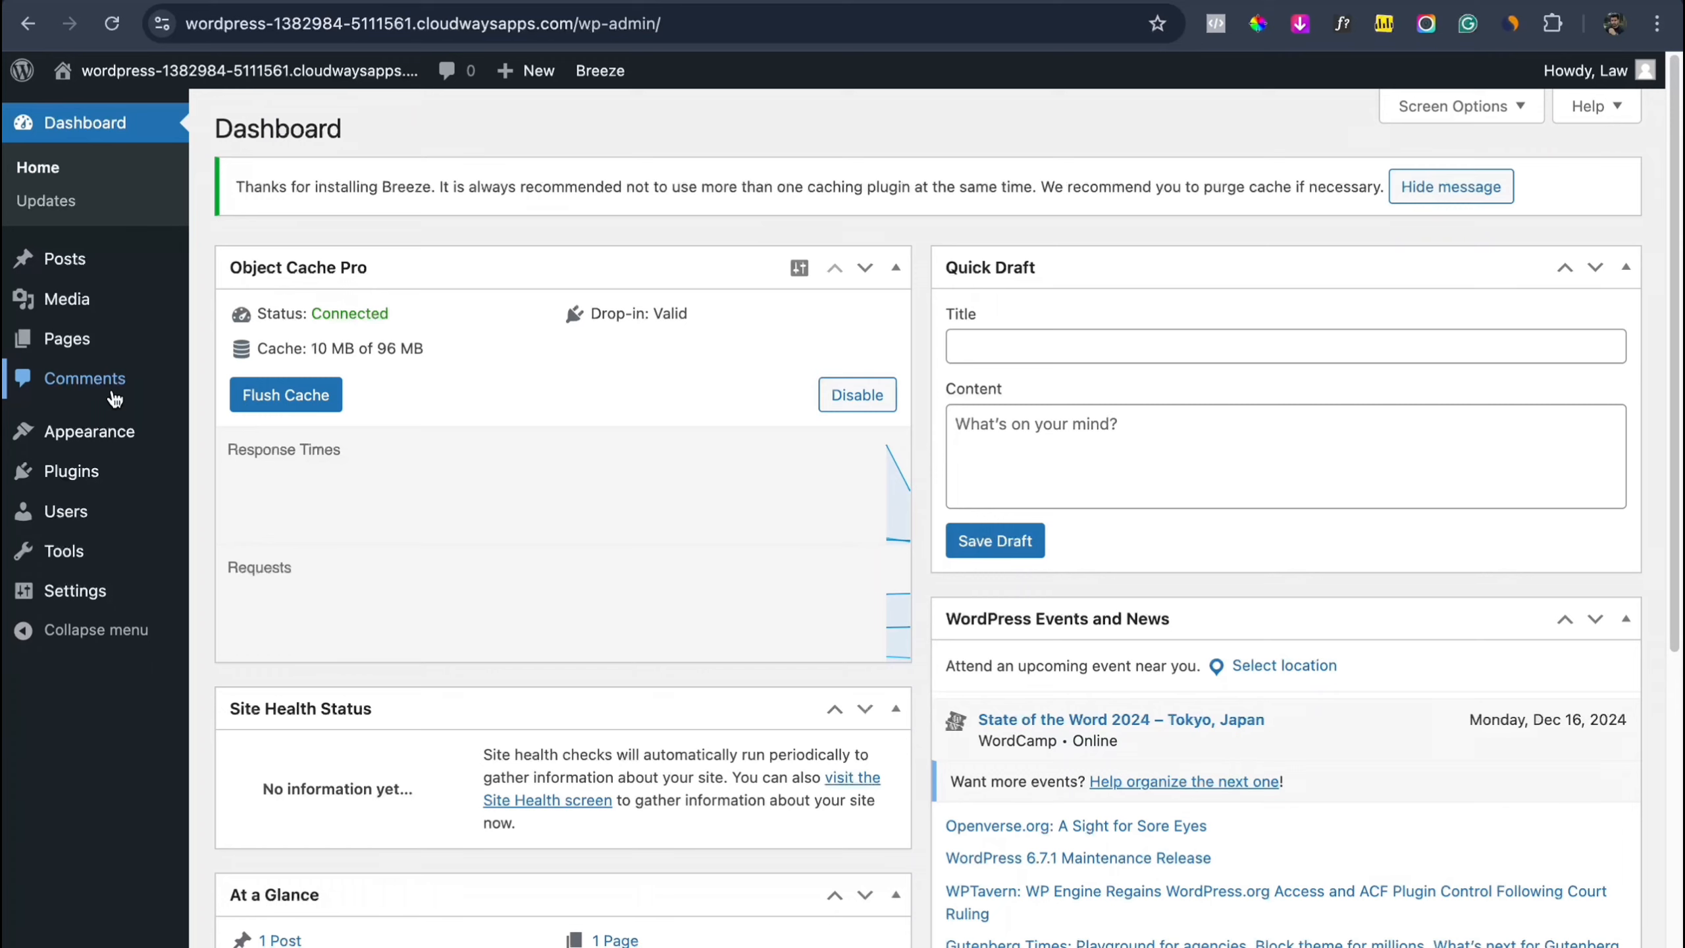
pyautogui.moveTo(117, 435)
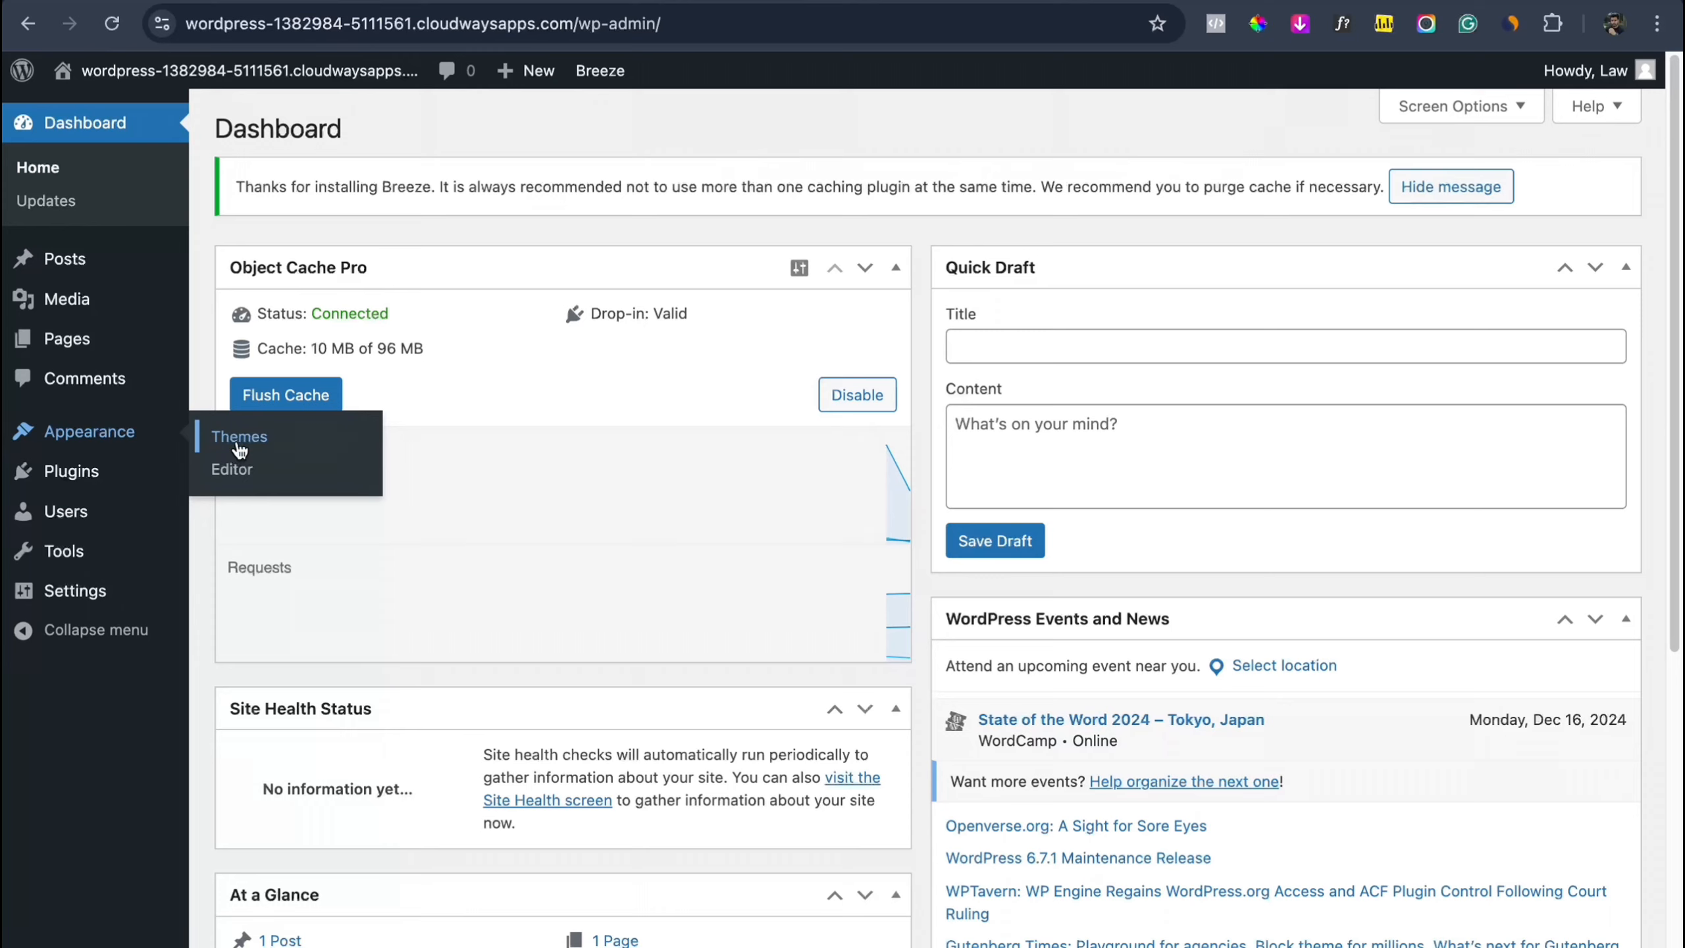
# Step: Go to Appearance > Themes > Add New Theme and scroll through the Popular themes grid
pyautogui.click(240, 450)
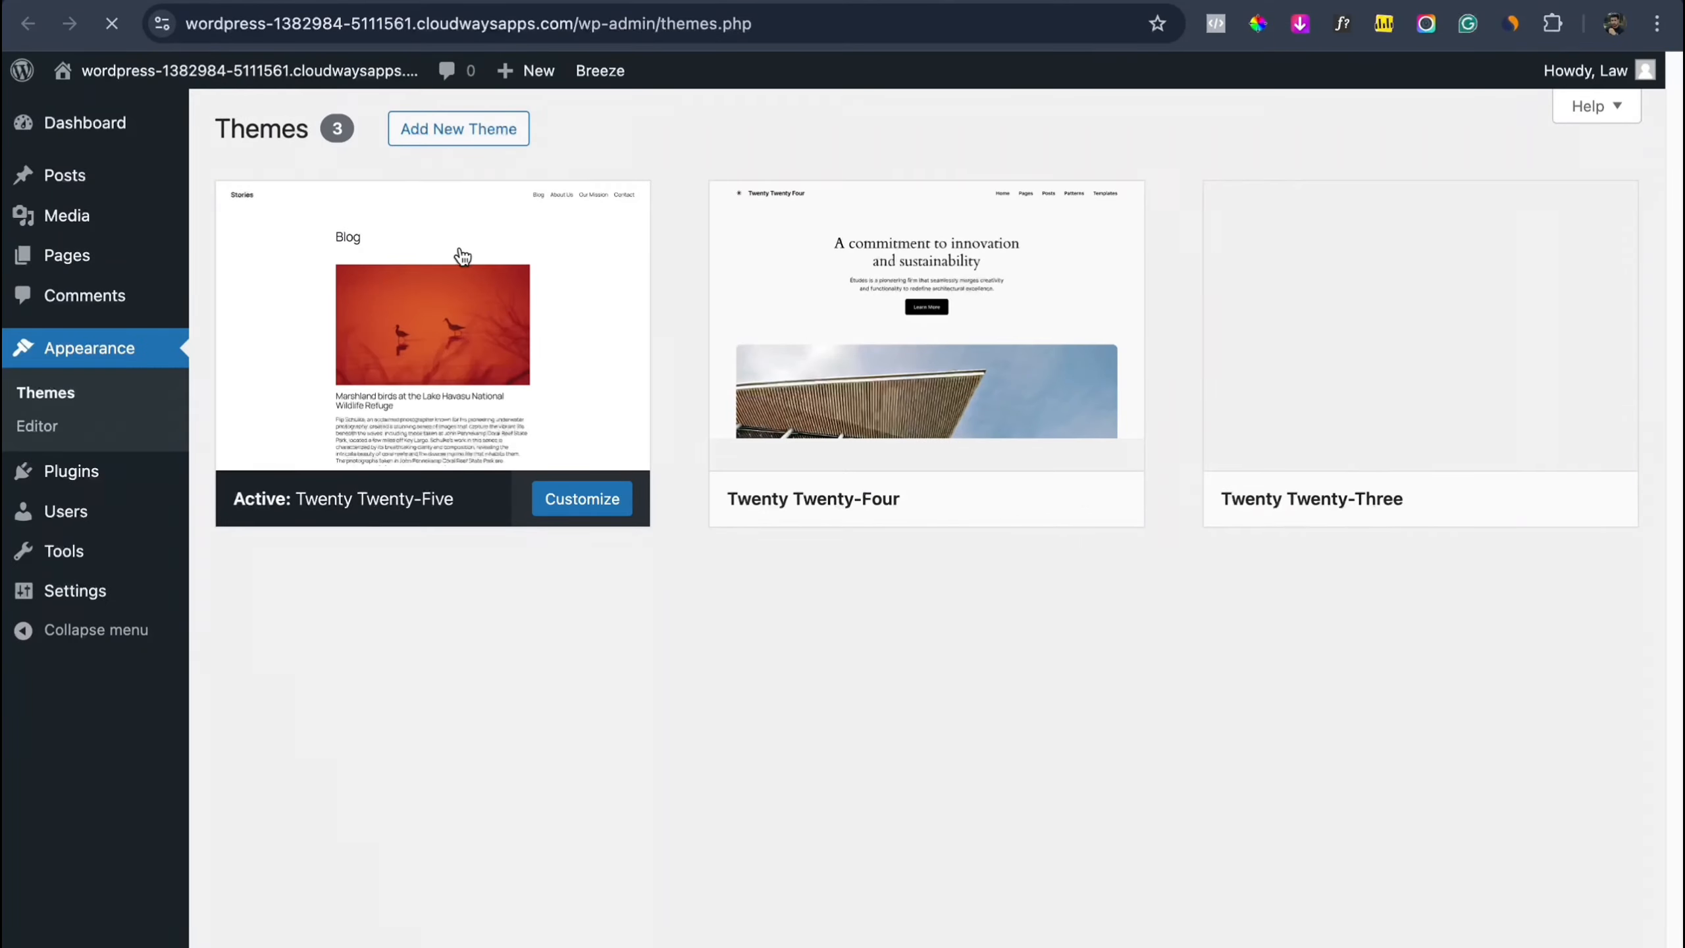
pyautogui.click(496, 139)
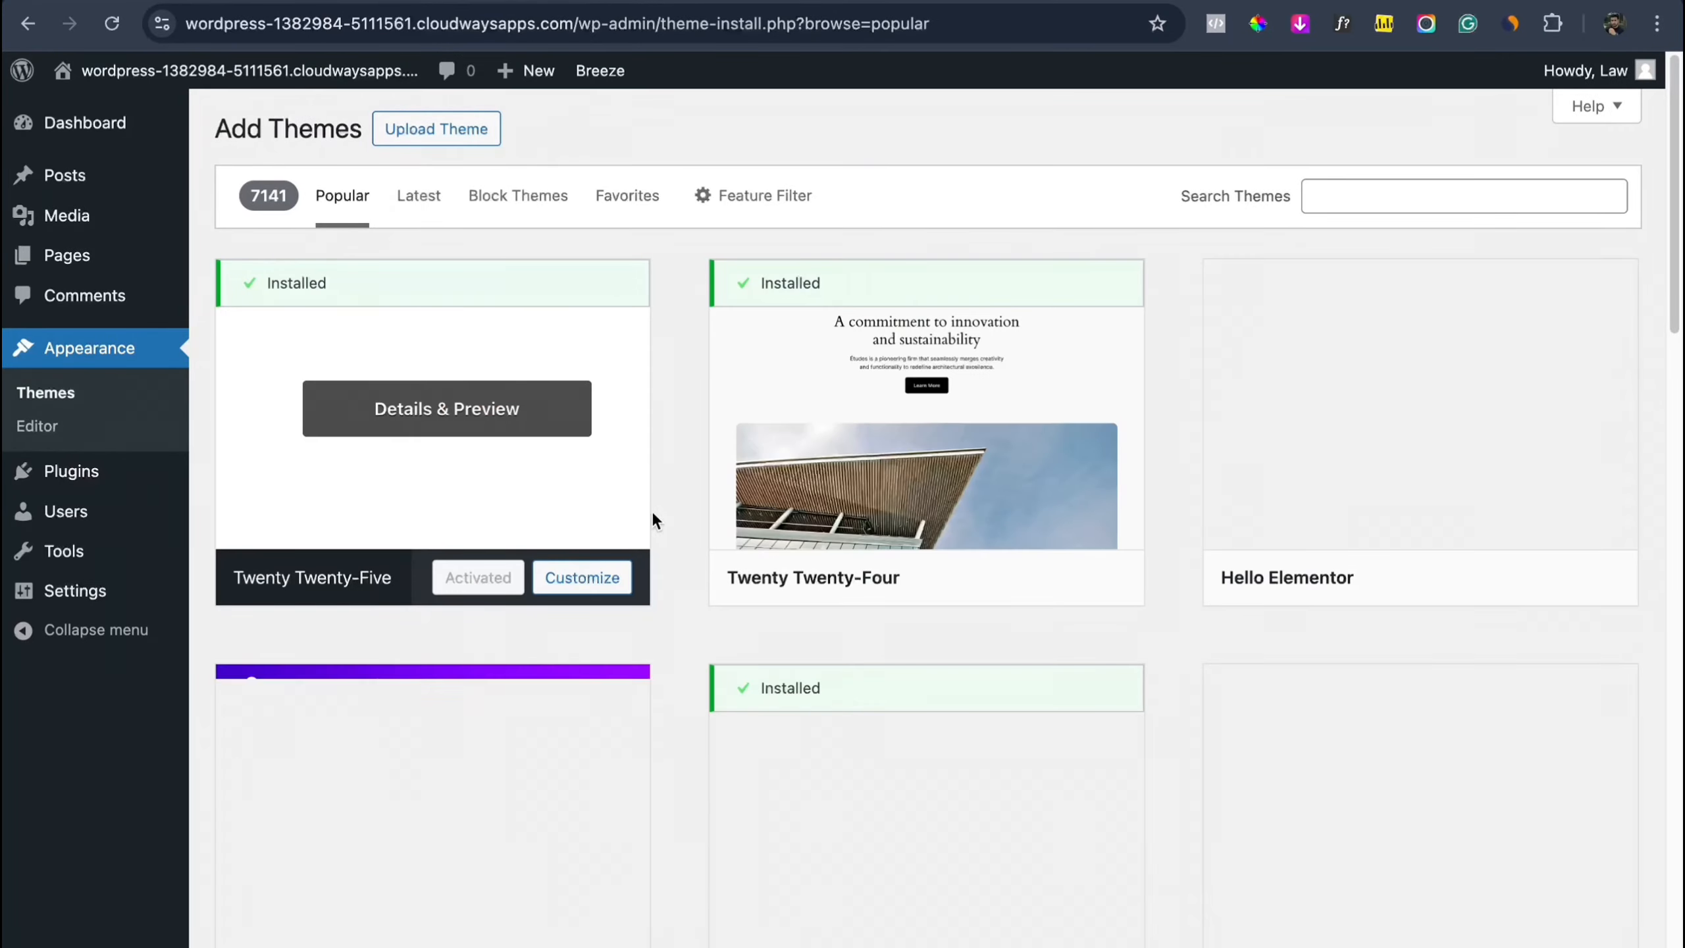
pyautogui.scroll(-3, 654, 531)
pyautogui.scroll(-20, 658, 537)
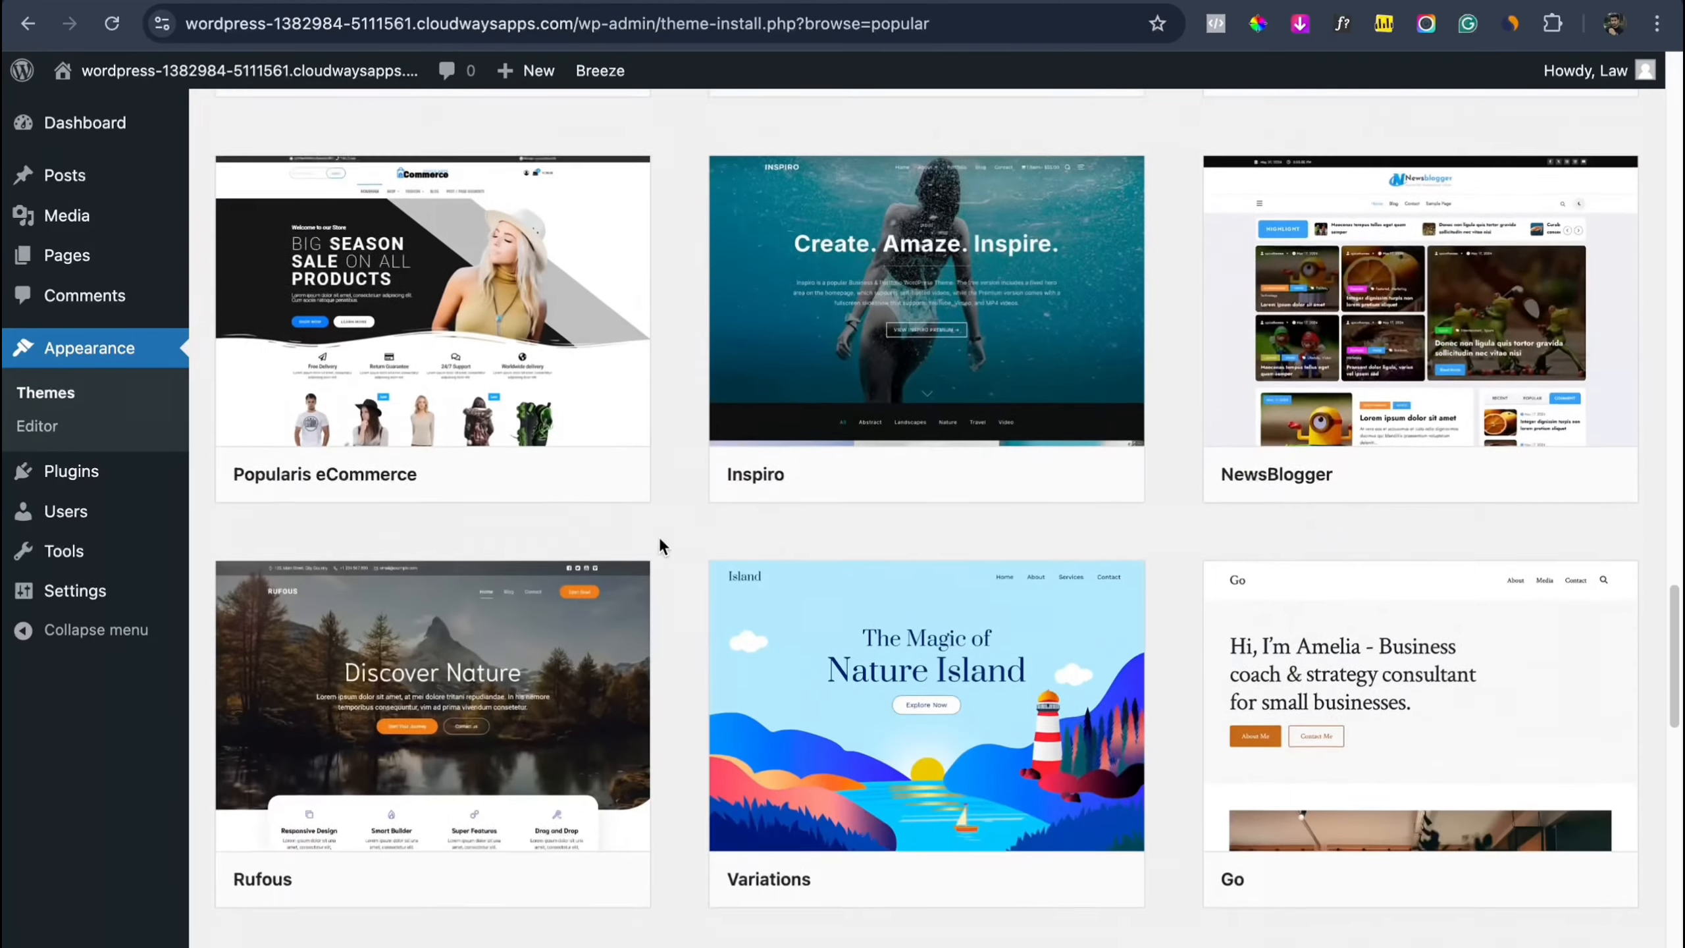
pyautogui.scroll(10, 659, 541)
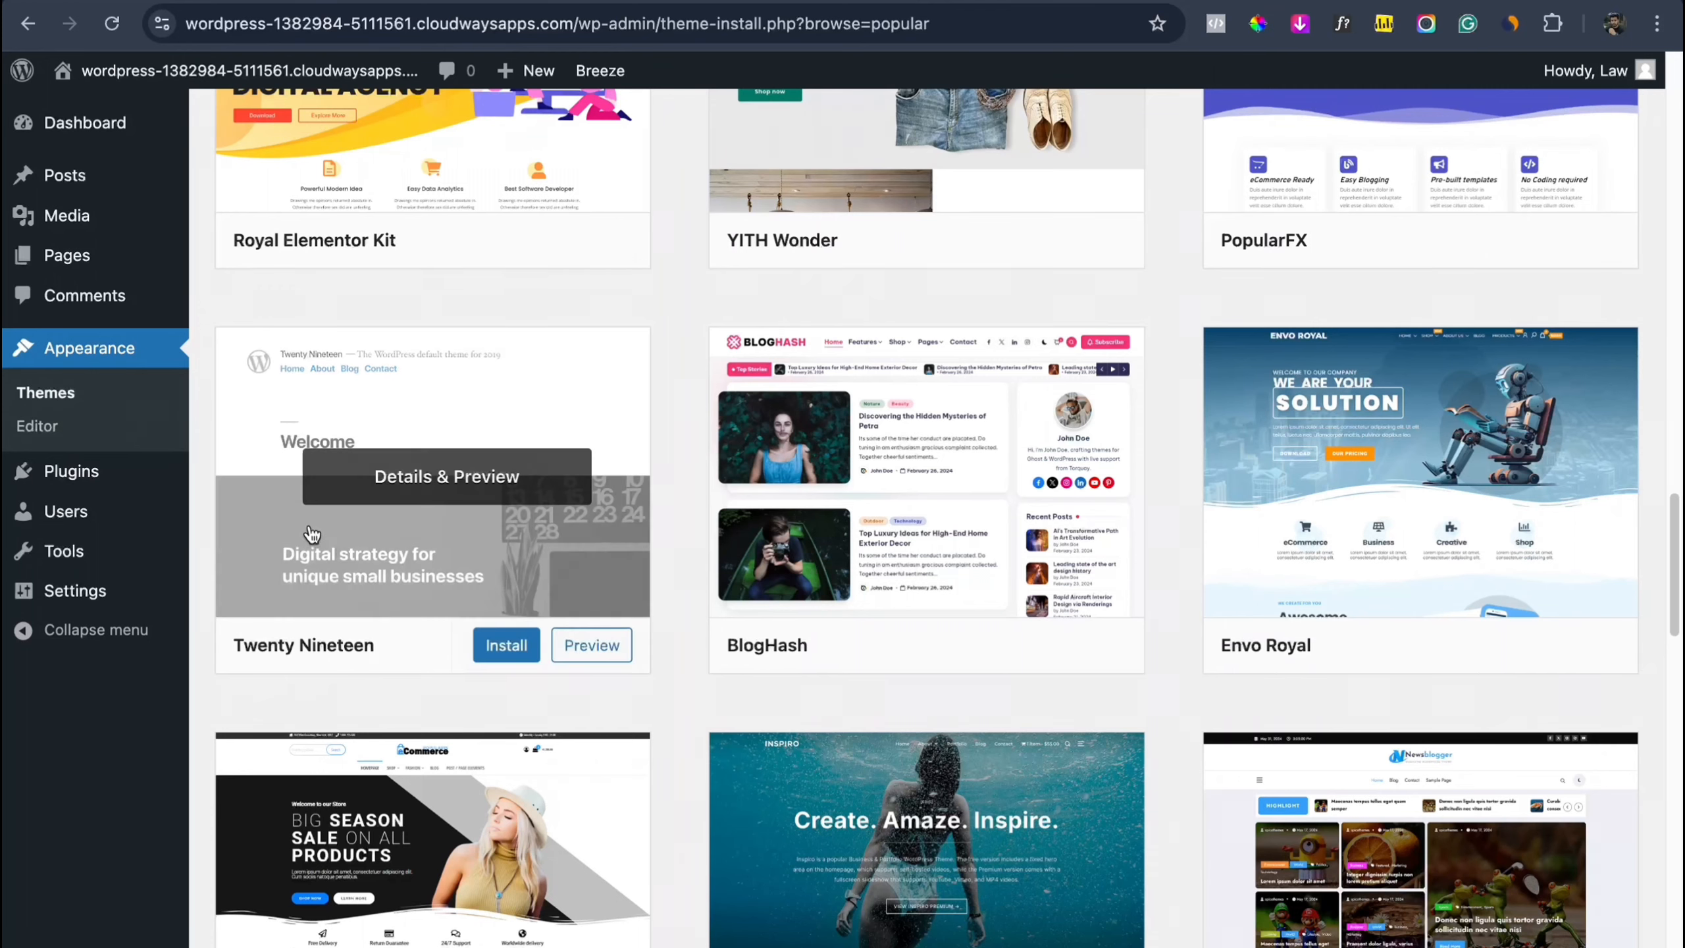
pyautogui.scroll(1, 340, 499)
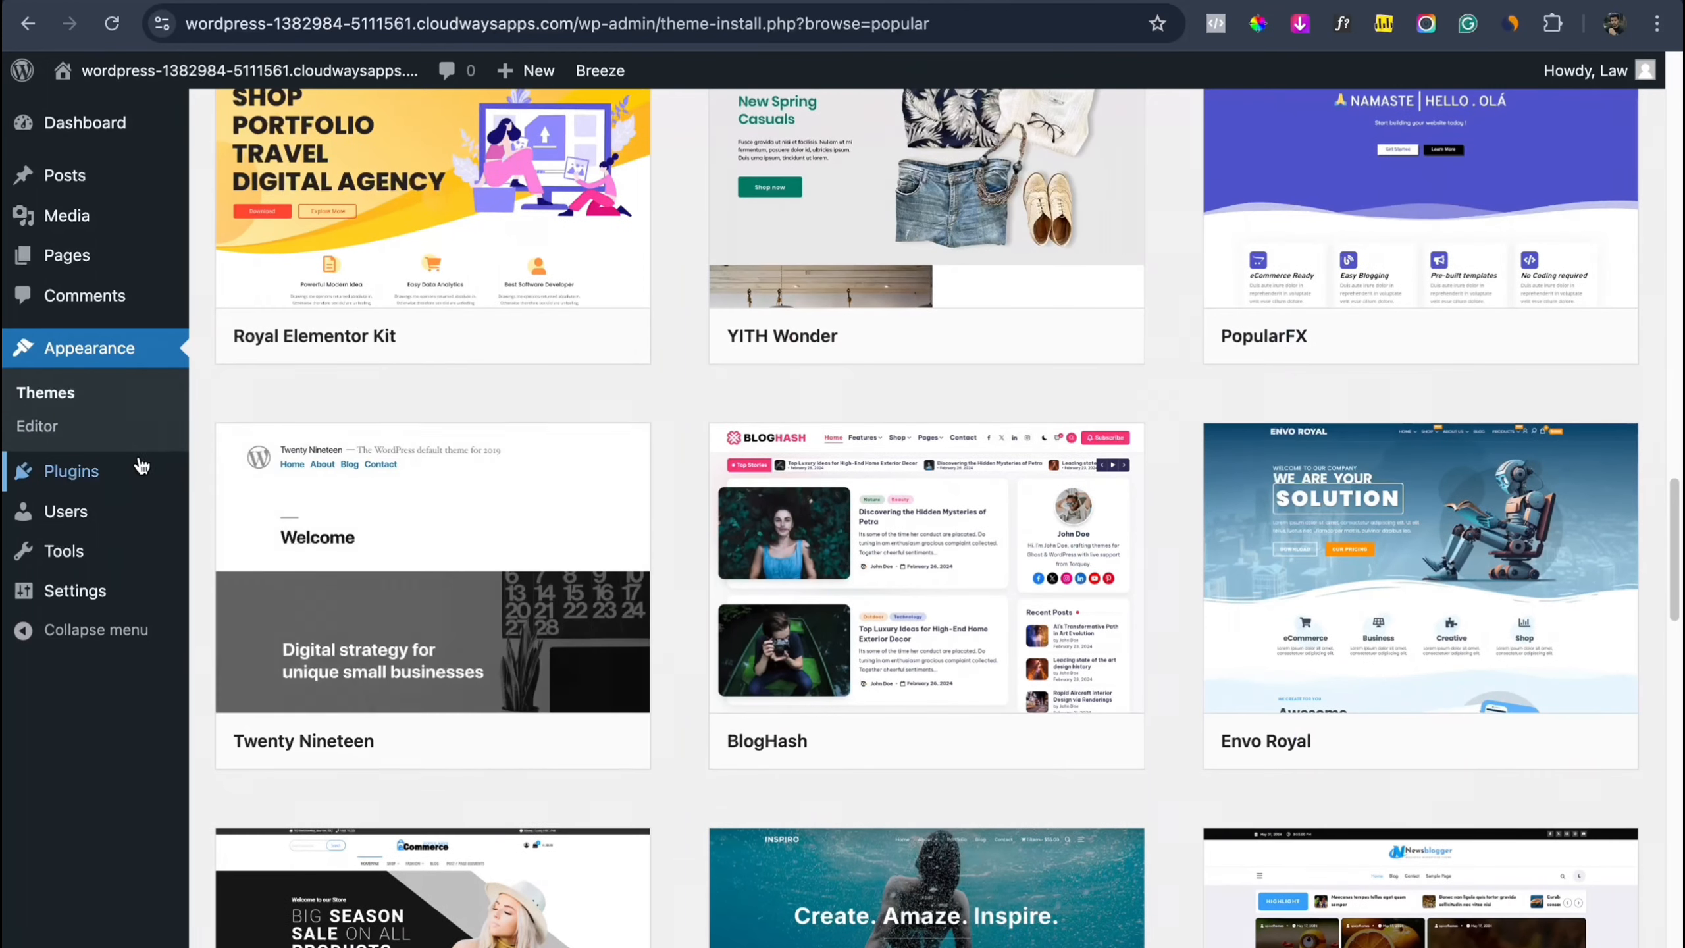
pyautogui.moveTo(133, 470)
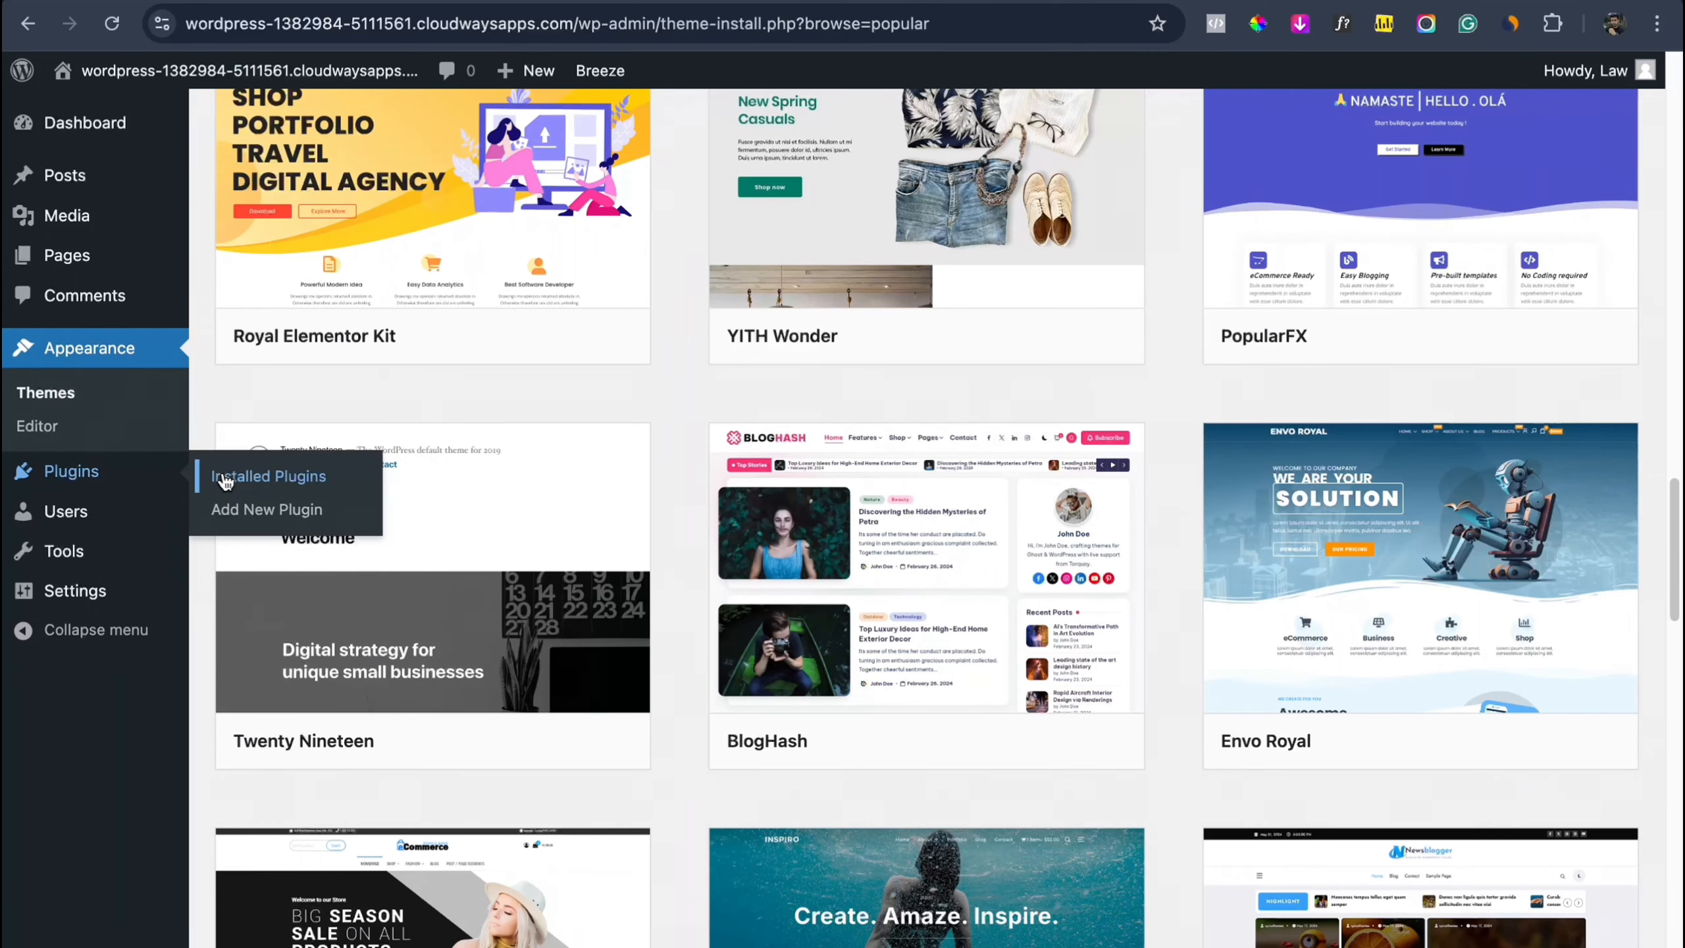
pyautogui.hotkey('ctrl', 'Left')
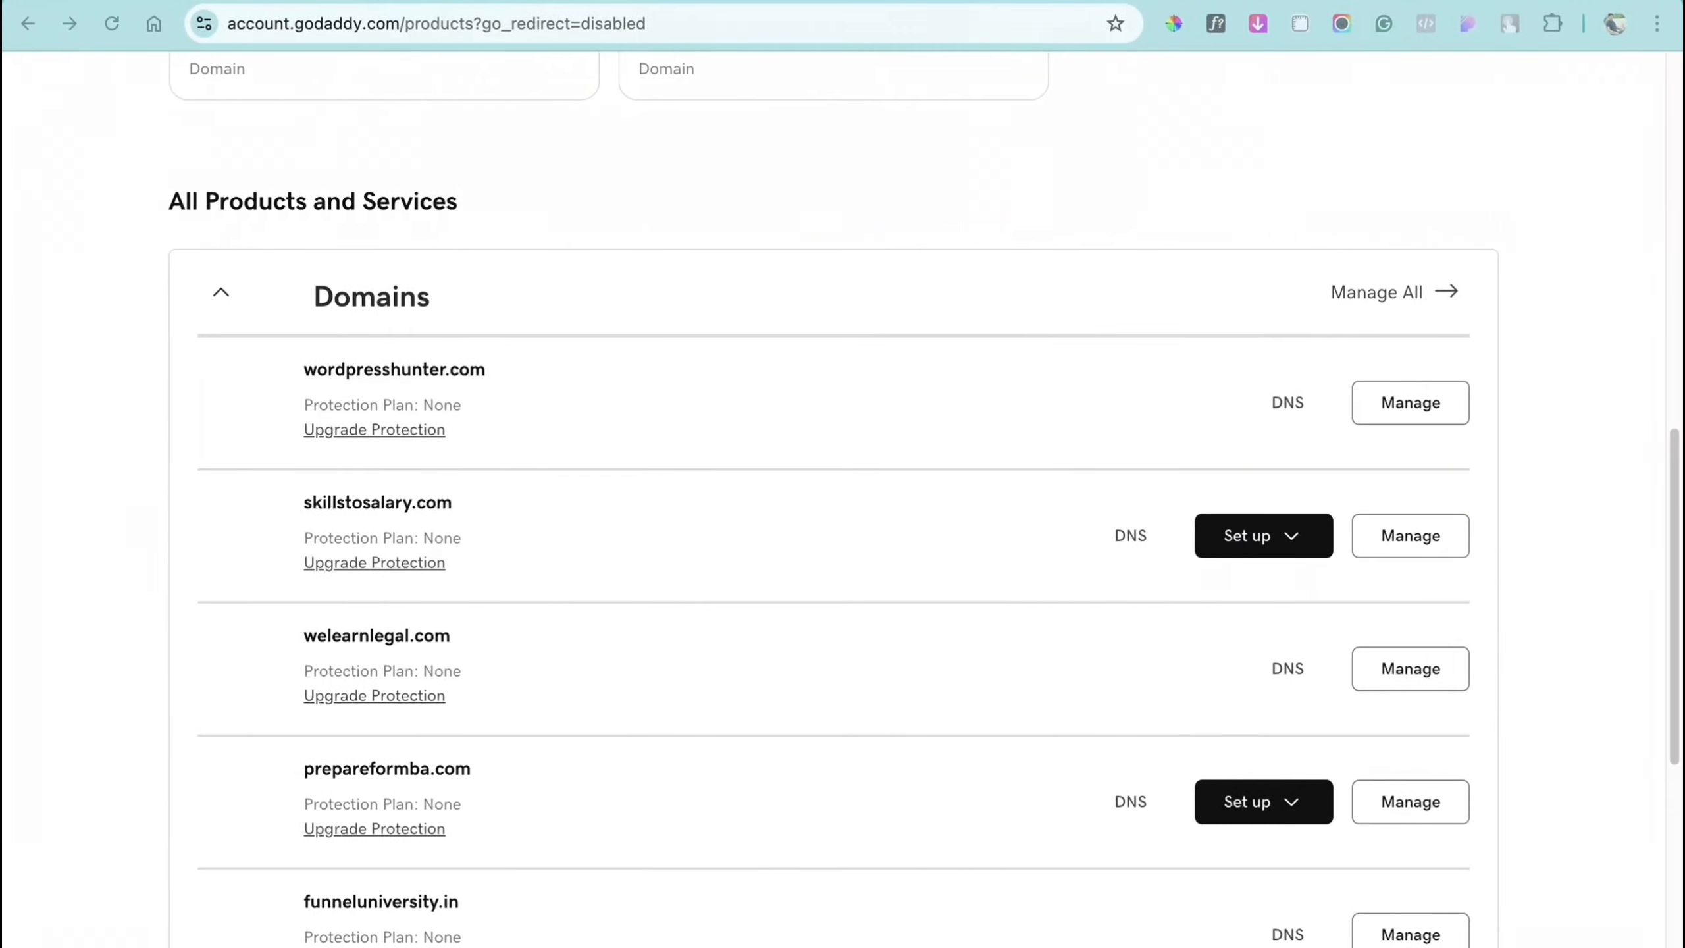
pyautogui.hotkey('ctrl', 'Tab')
pyautogui.hscroll(7, 804, 476)
pyautogui.scroll(-4, 803, 476)
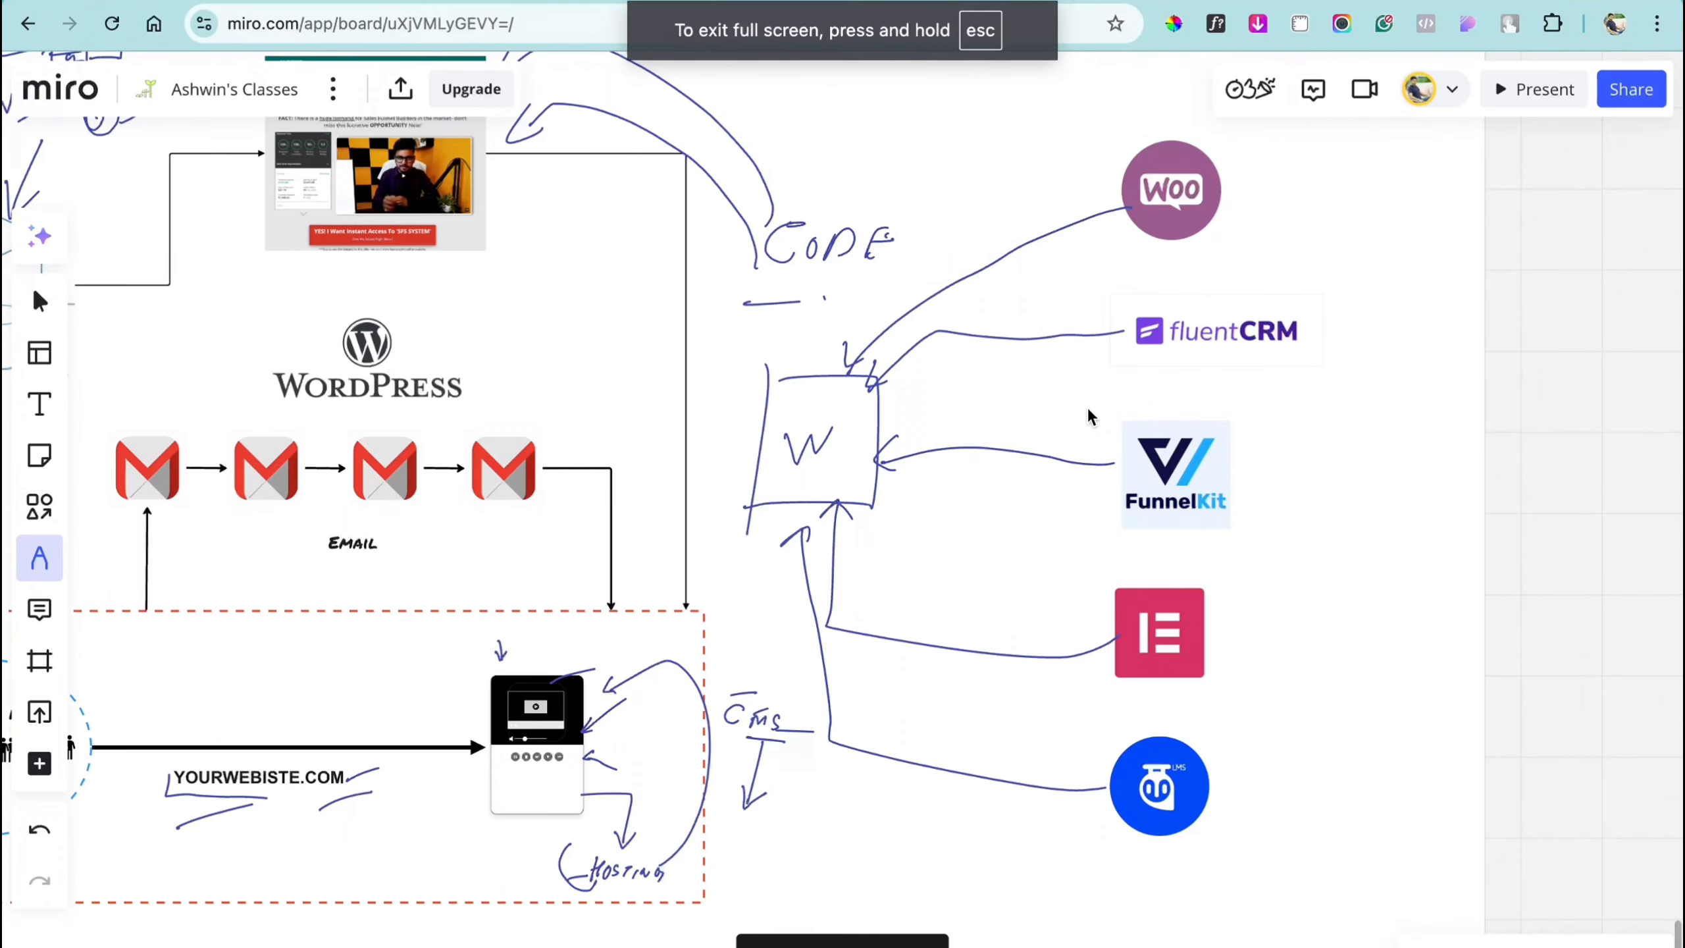
pyautogui.hotkey('ctrl', 'Right')
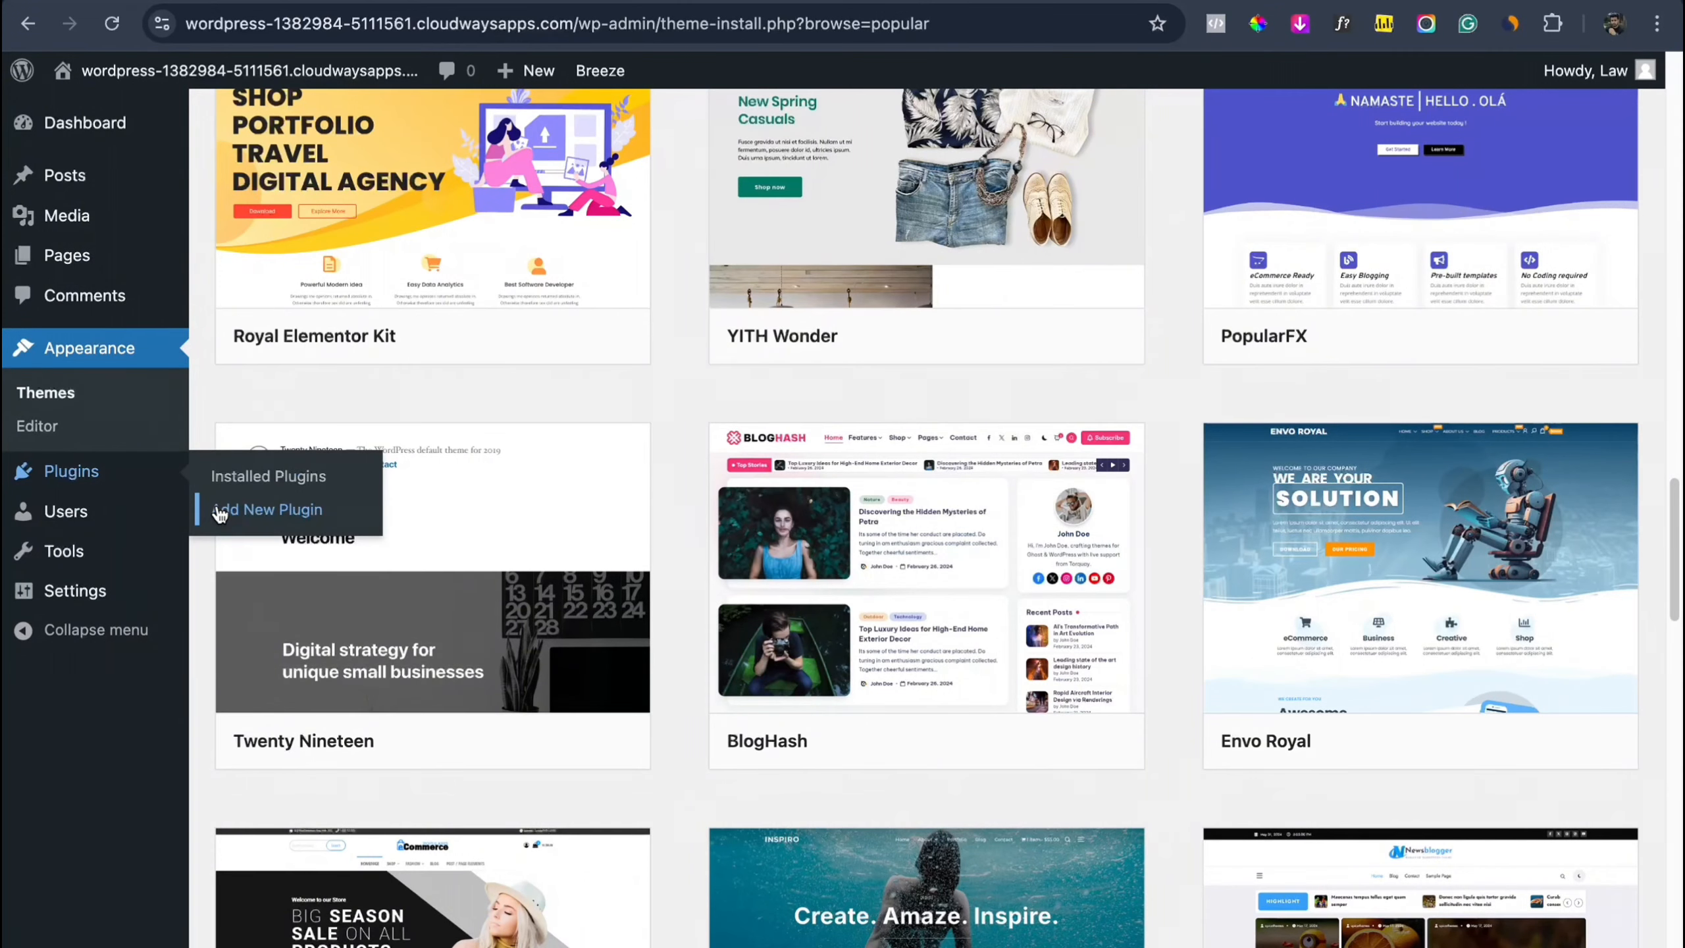
pyautogui.moveTo(112, 521)
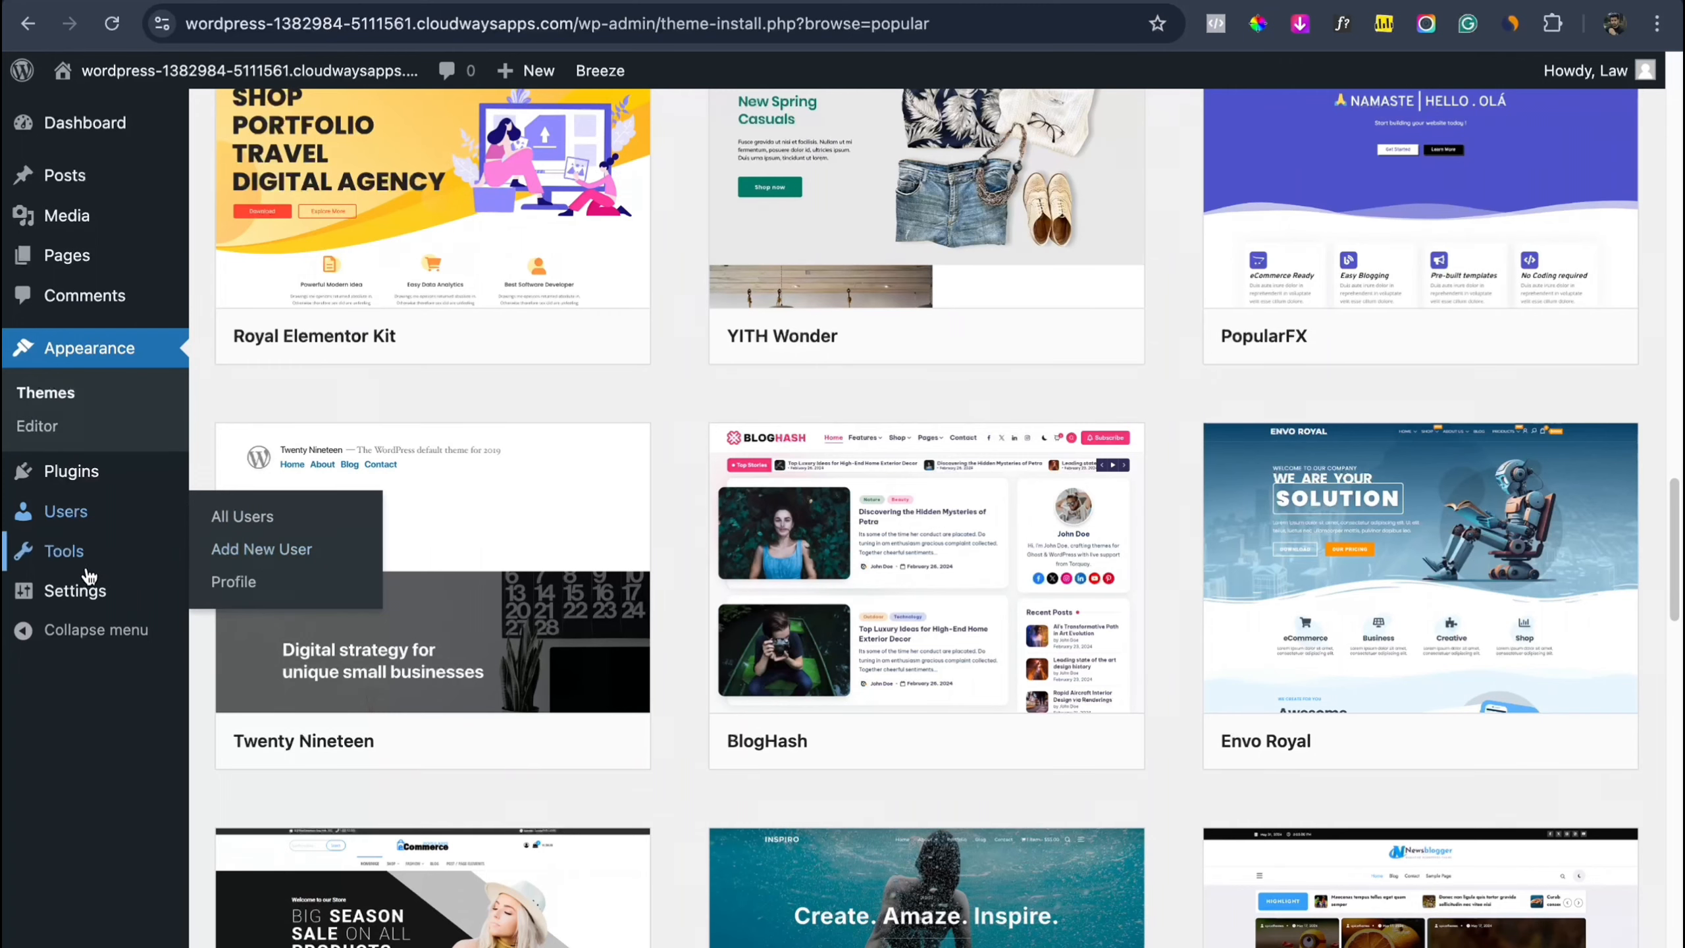
pyautogui.moveTo(77, 584)
pyautogui.scroll(10, 80, 591)
pyautogui.scroll(4, 77, 589)
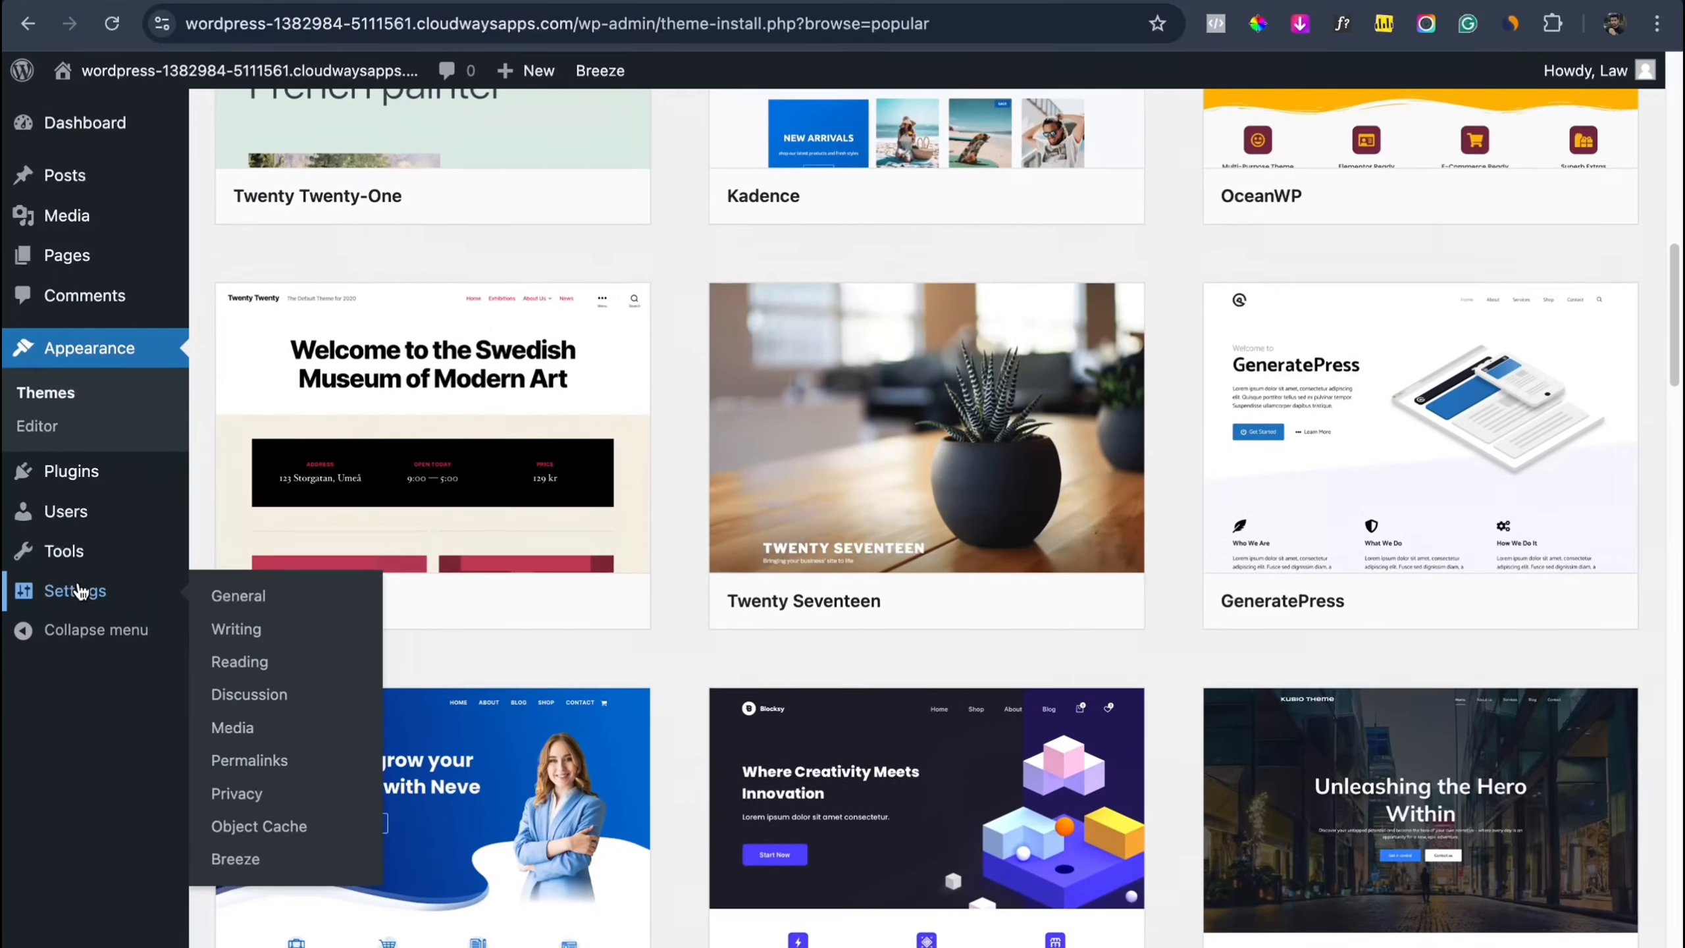
pyautogui.scroll(10, 78, 589)
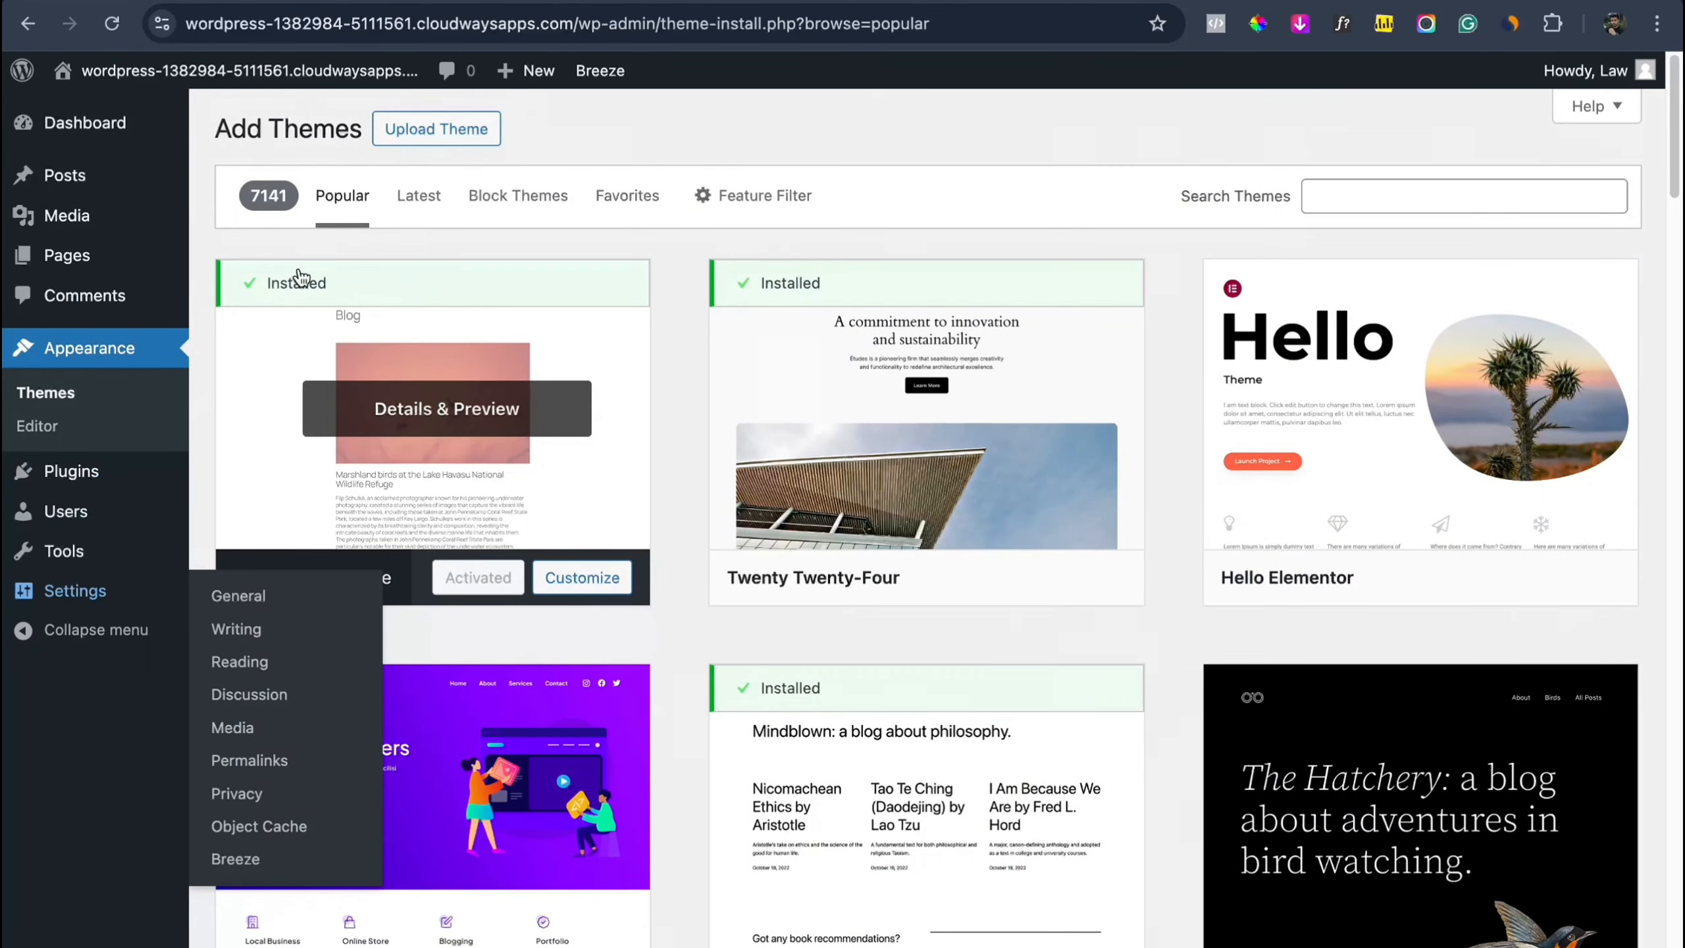
pyautogui.moveTo(162, 128)
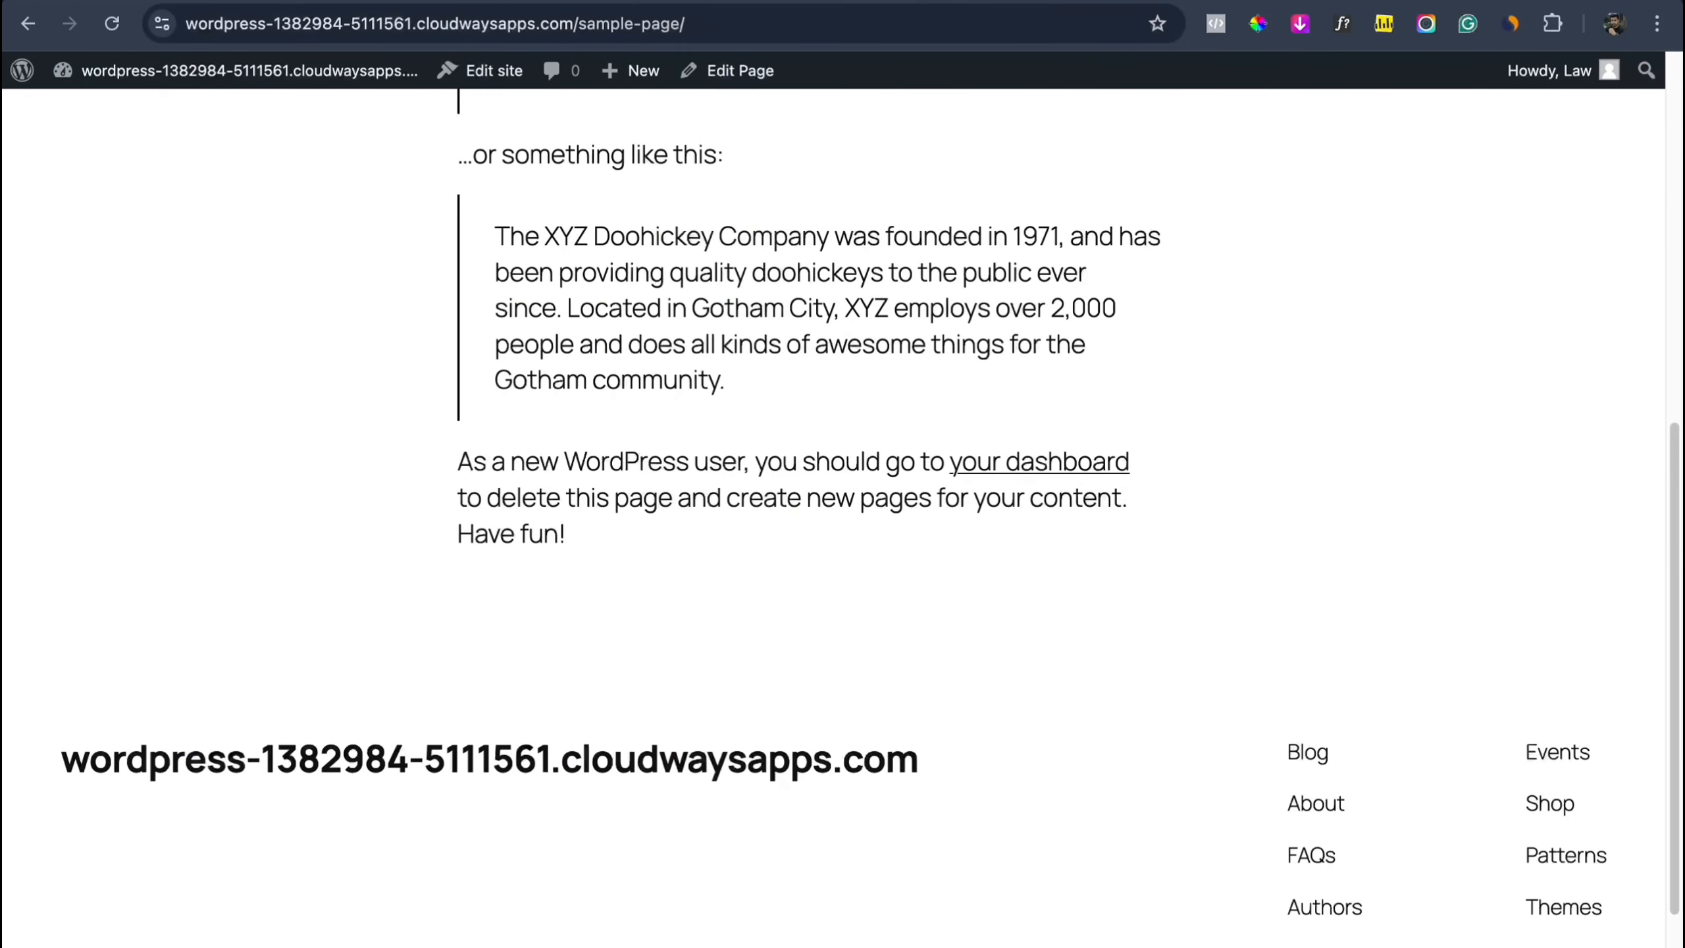
# Step: Highlight the temporary cloudwaysapps address, then scroll Access Details to find Public IP 159.203.110.77
pyautogui.doubleClick(325, 29)
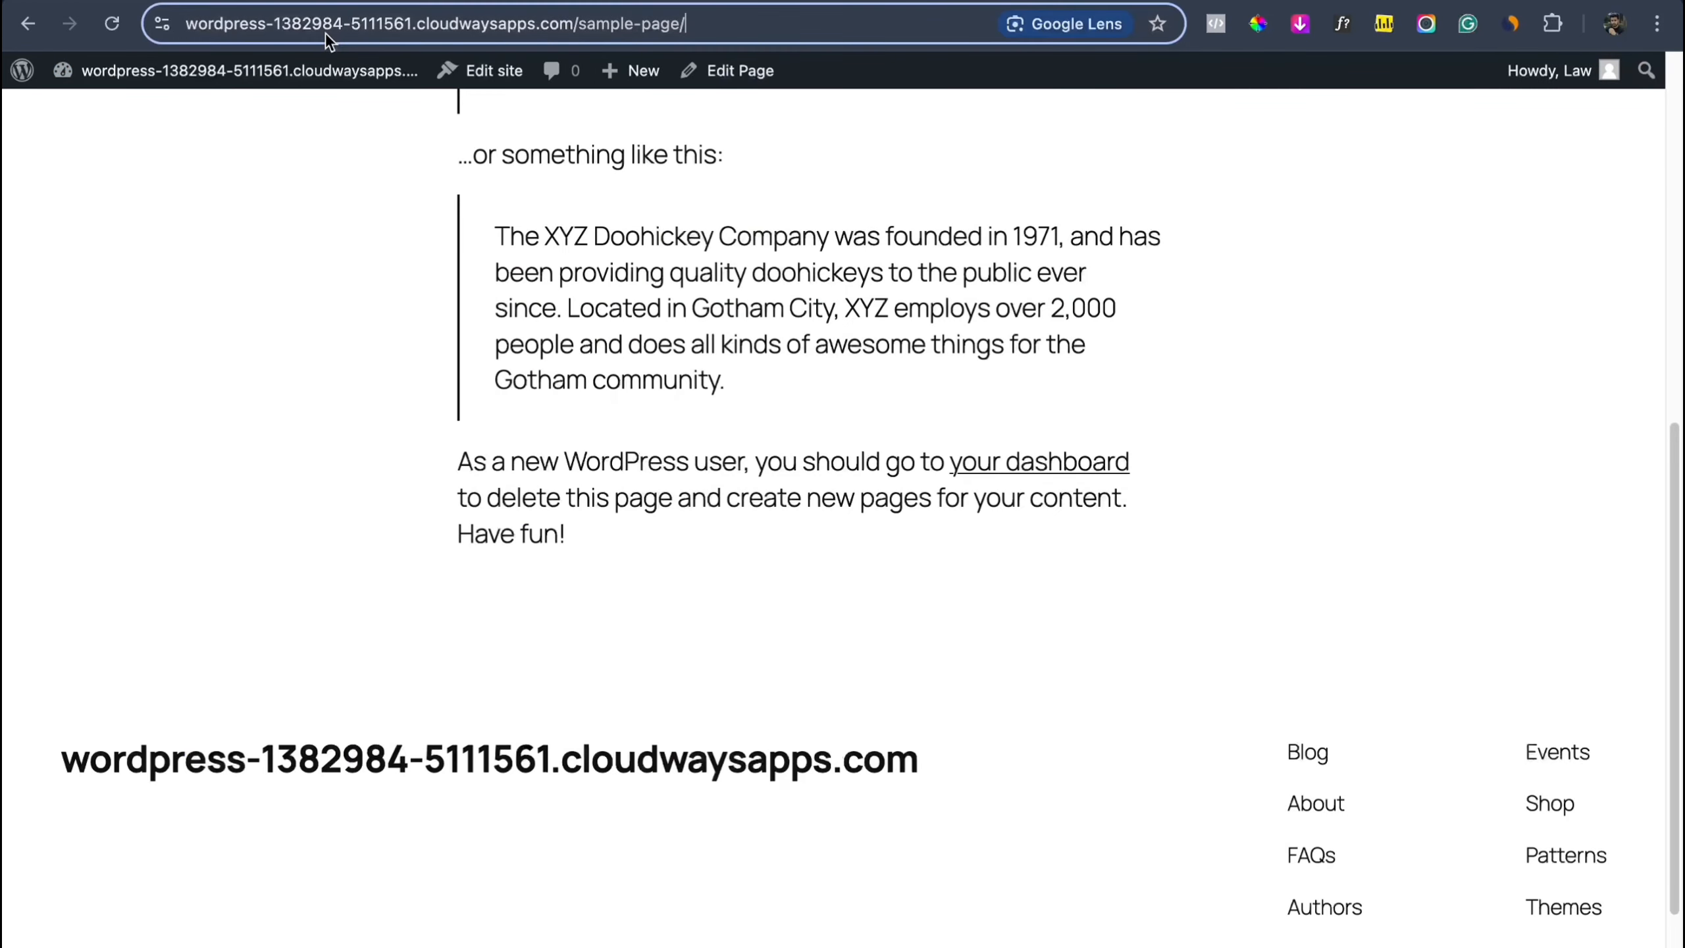
pyautogui.click(426, 21)
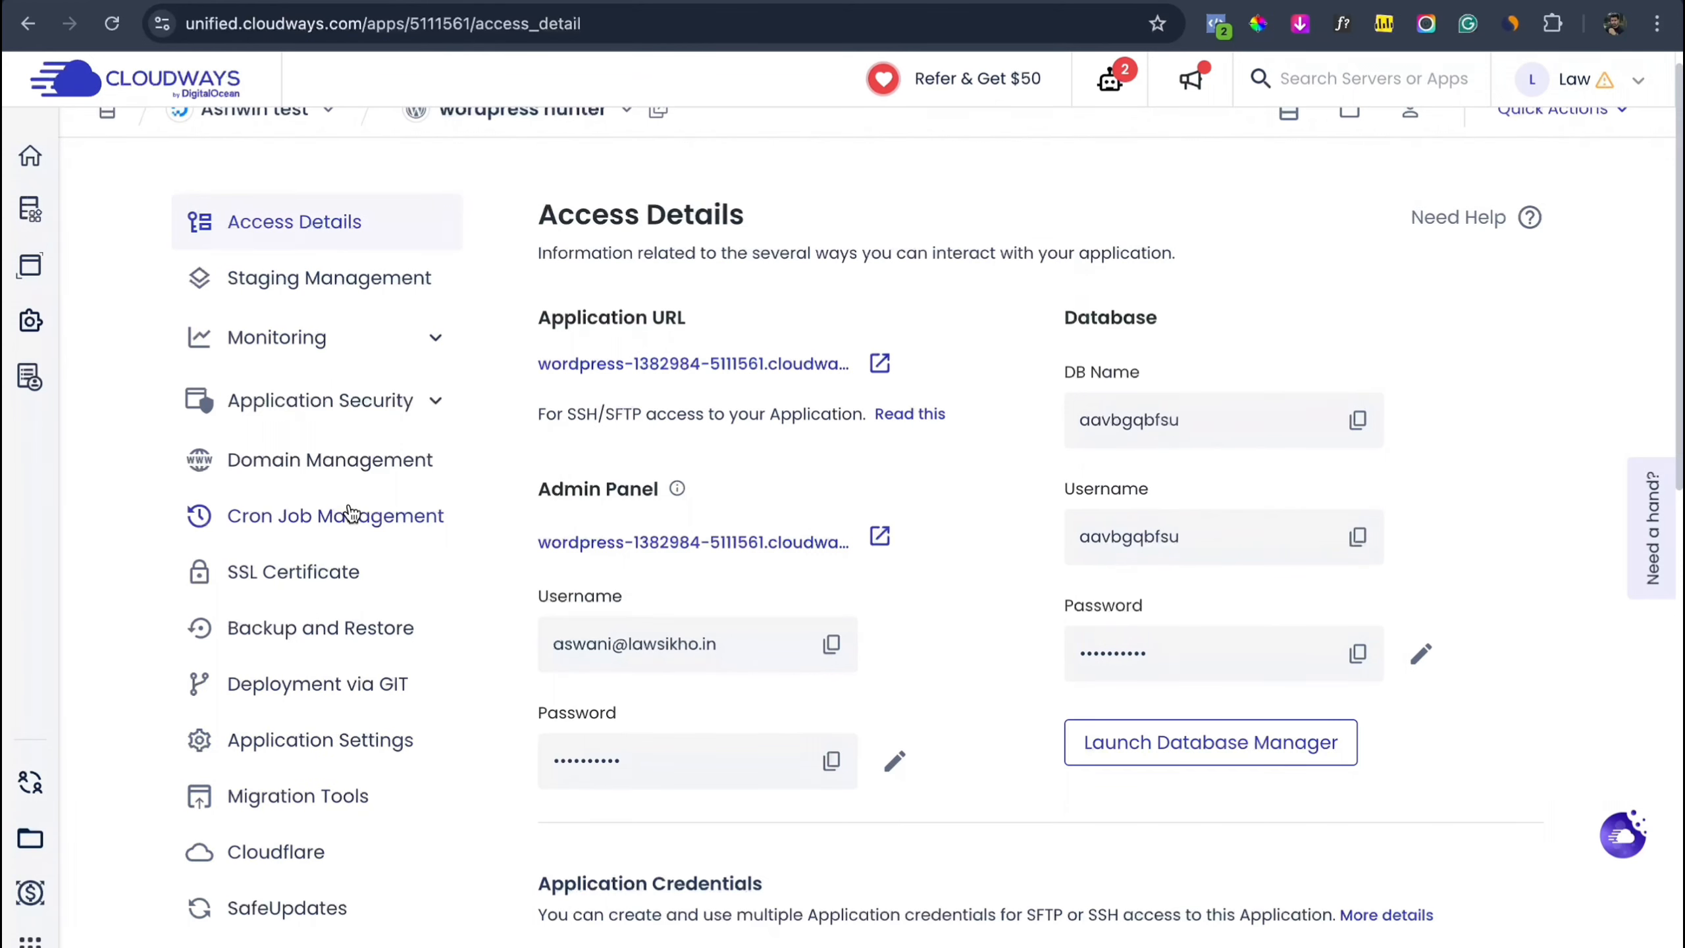
pyautogui.scroll(-3, 352, 511)
pyautogui.scroll(3, 350, 482)
pyautogui.scroll(1, 352, 510)
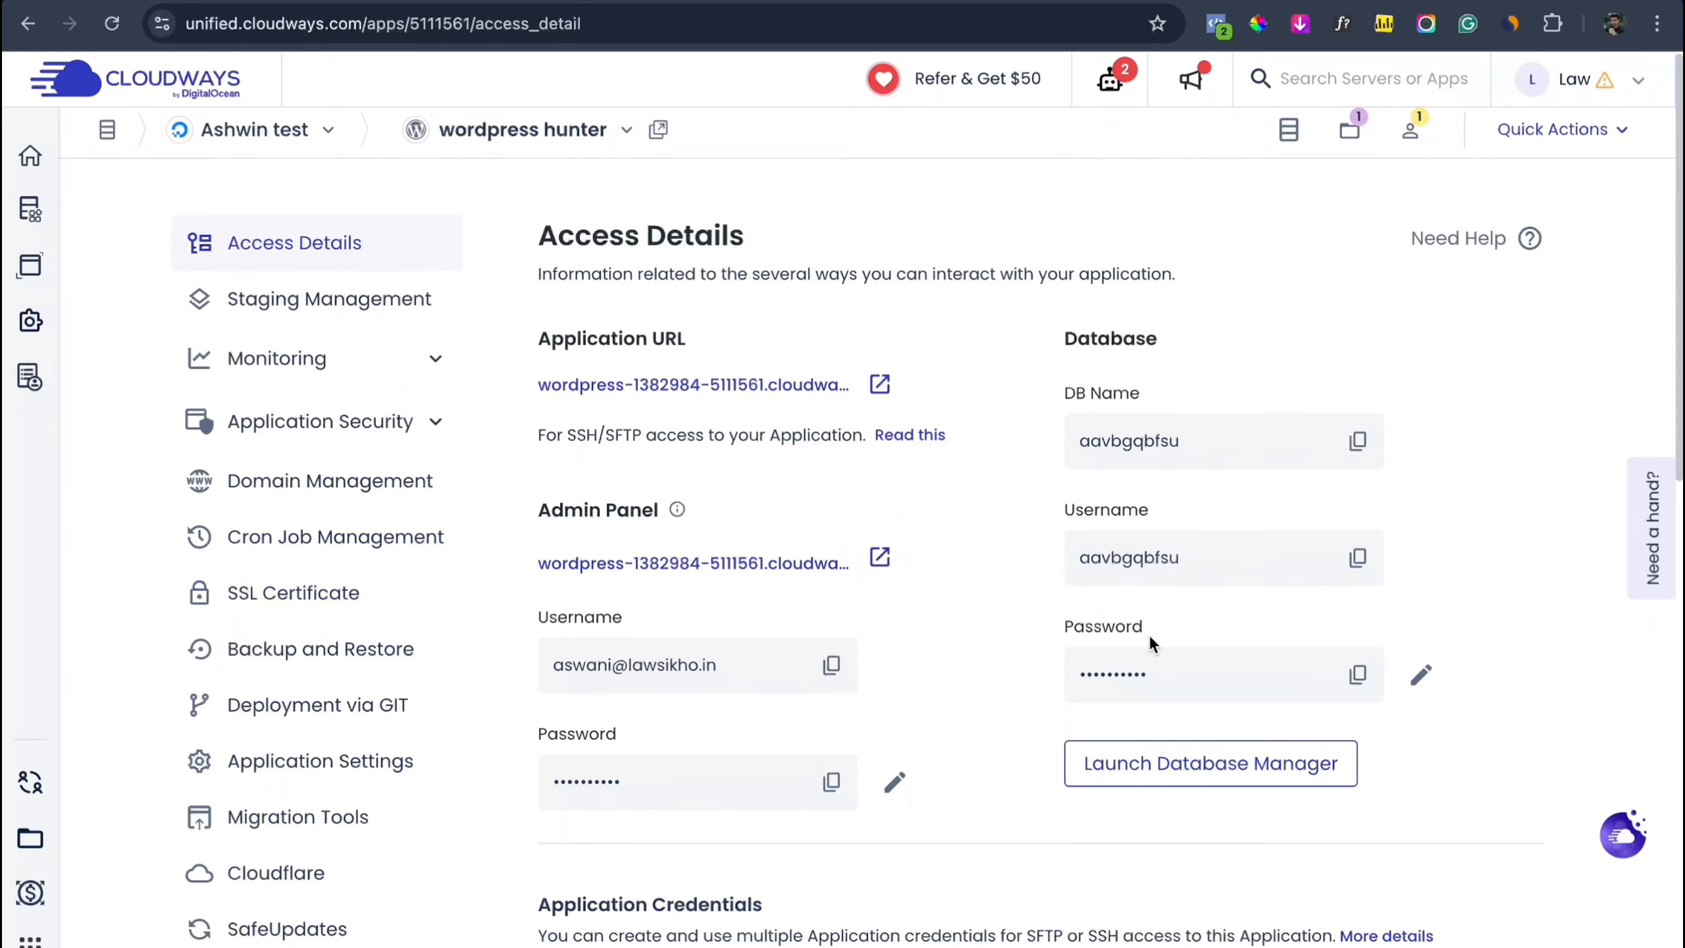
pyautogui.scroll(-5, 1033, 556)
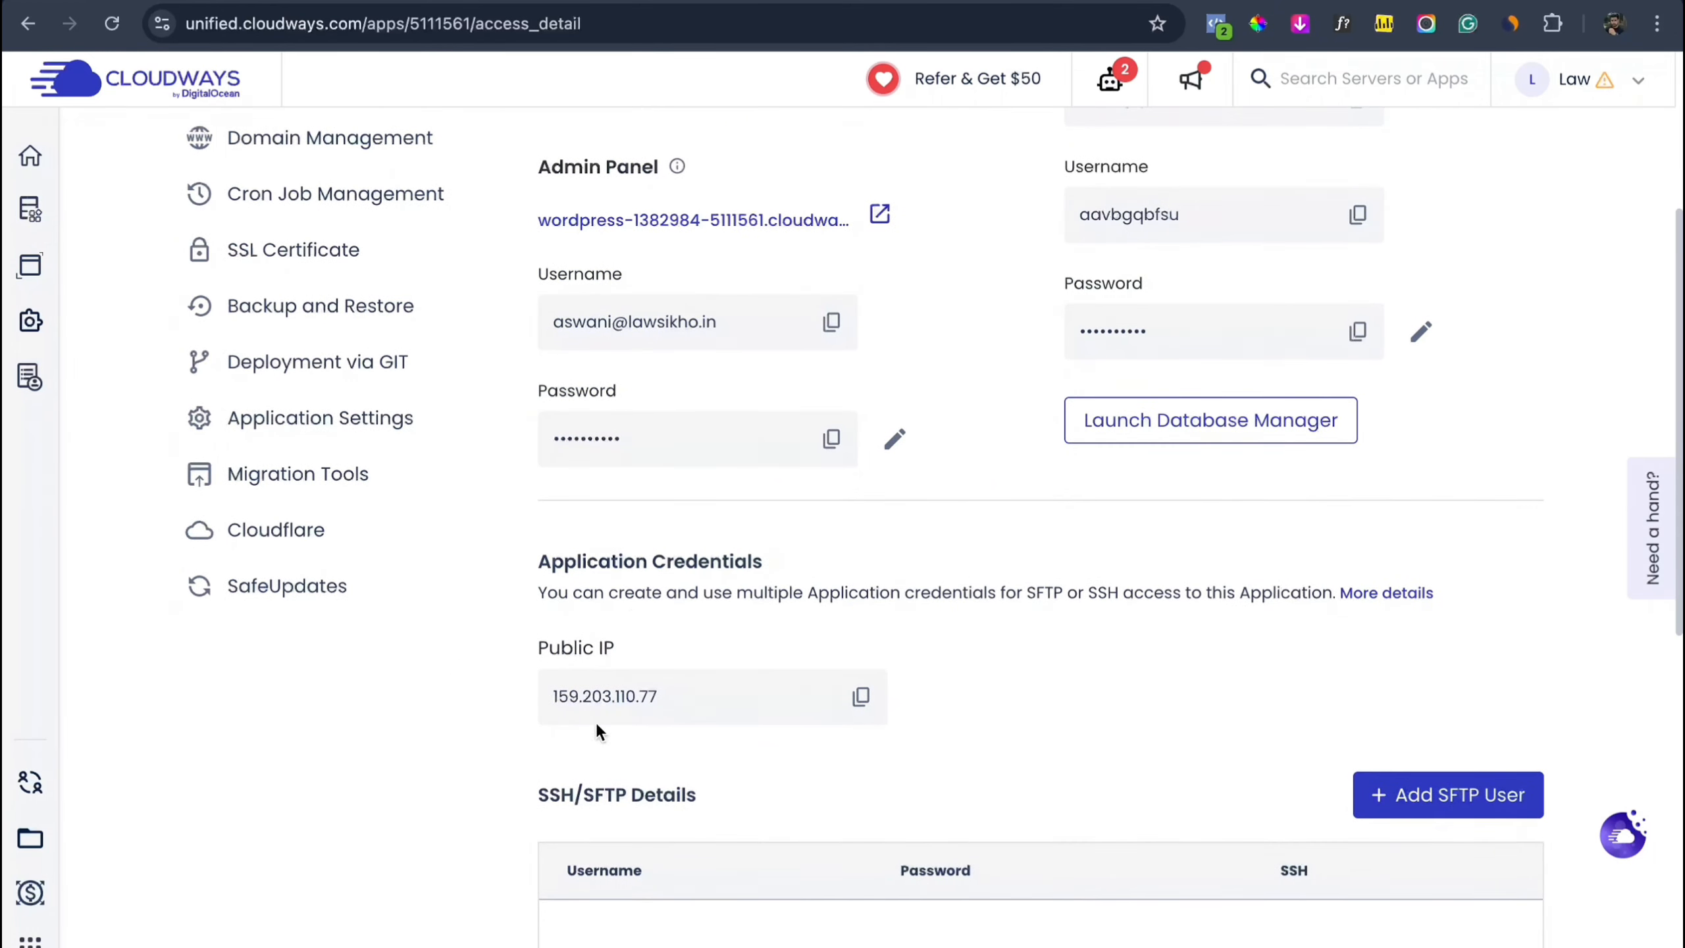
pyautogui.scroll(1, 577, 690)
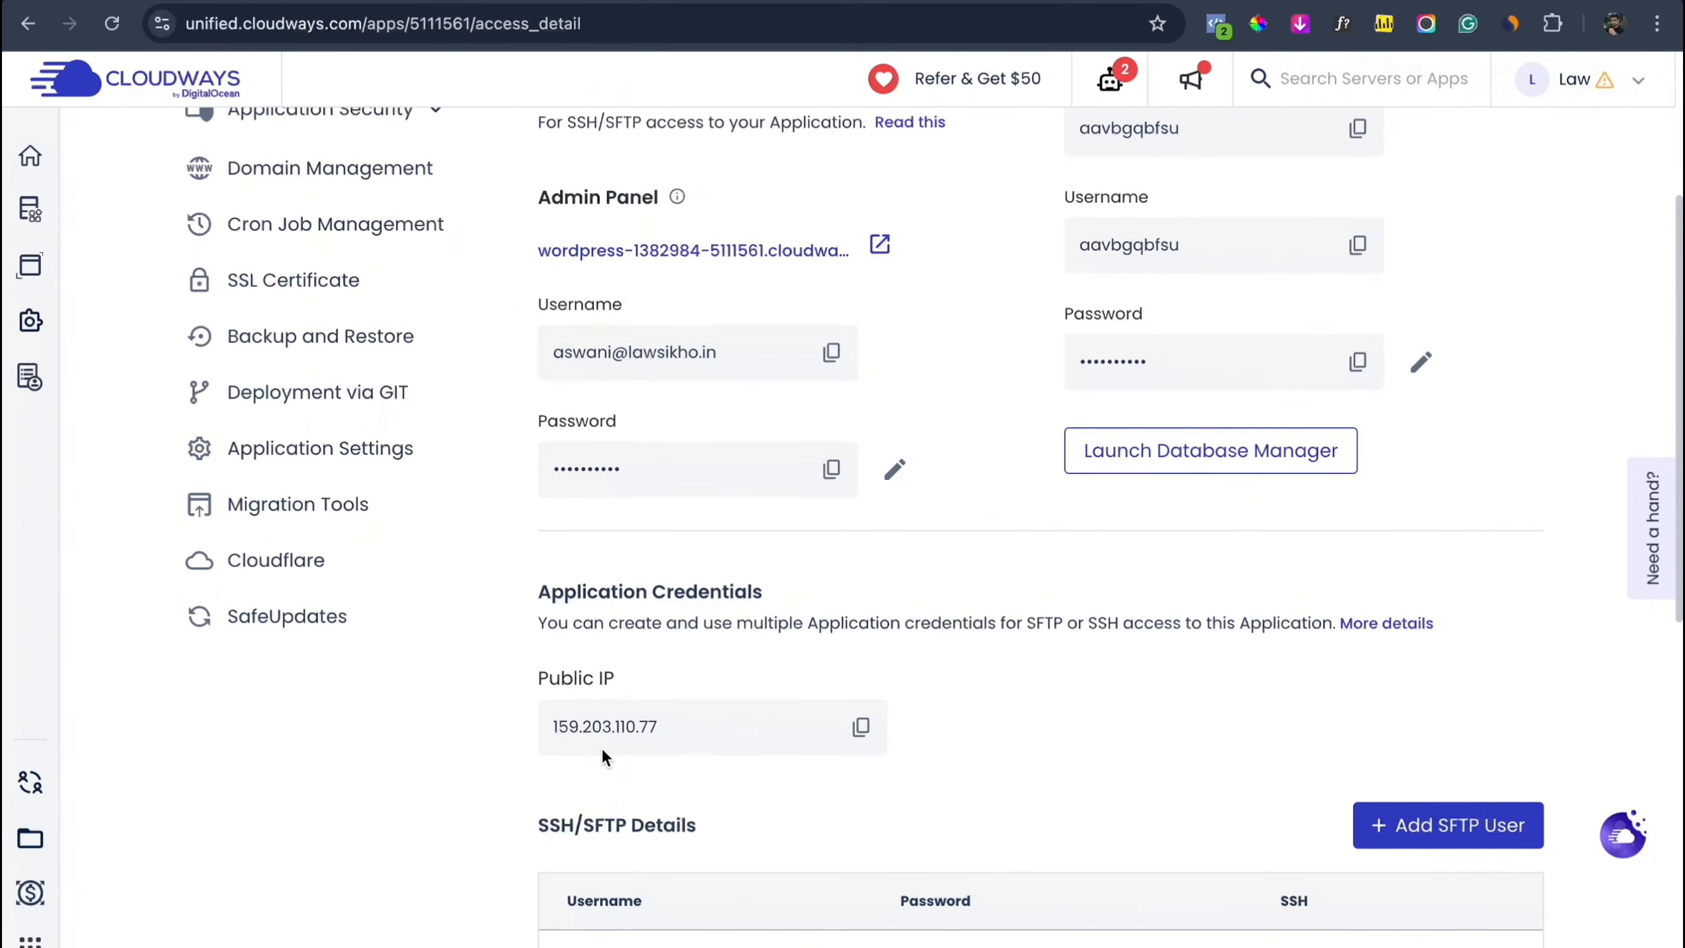
pyautogui.scroll(3, 602, 747)
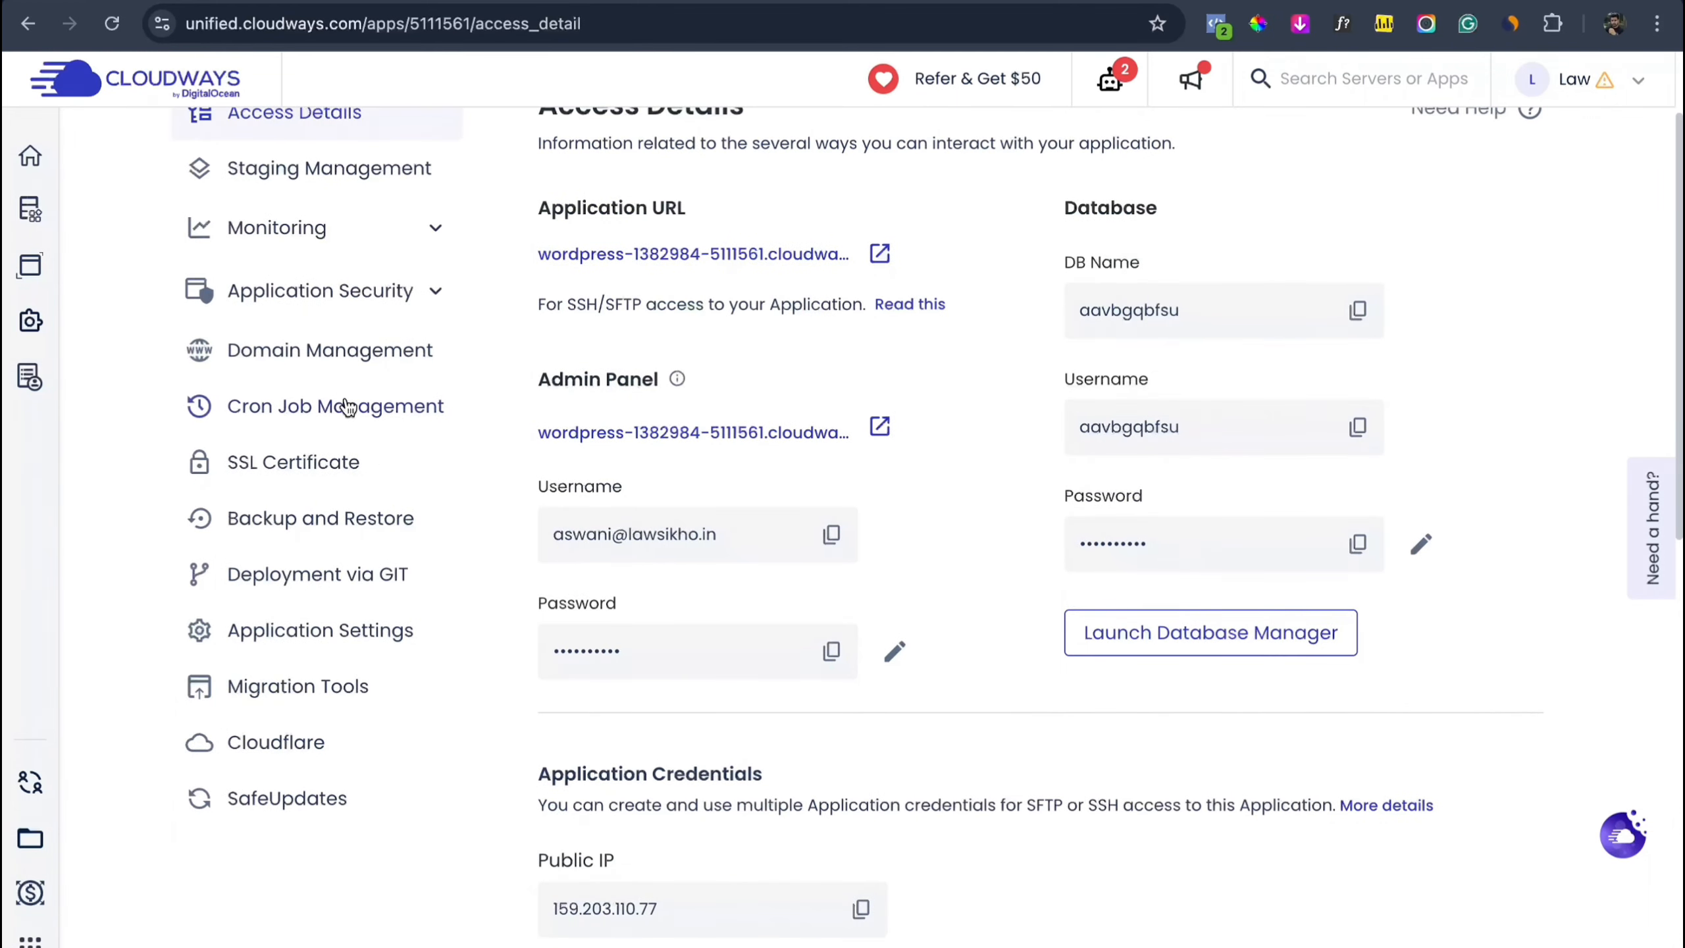
# Step: Copy public IP 159.203.110.77, then open GoDaddy's DNS records for wordpresshunter.com via My Products
pyautogui.click(860, 909)
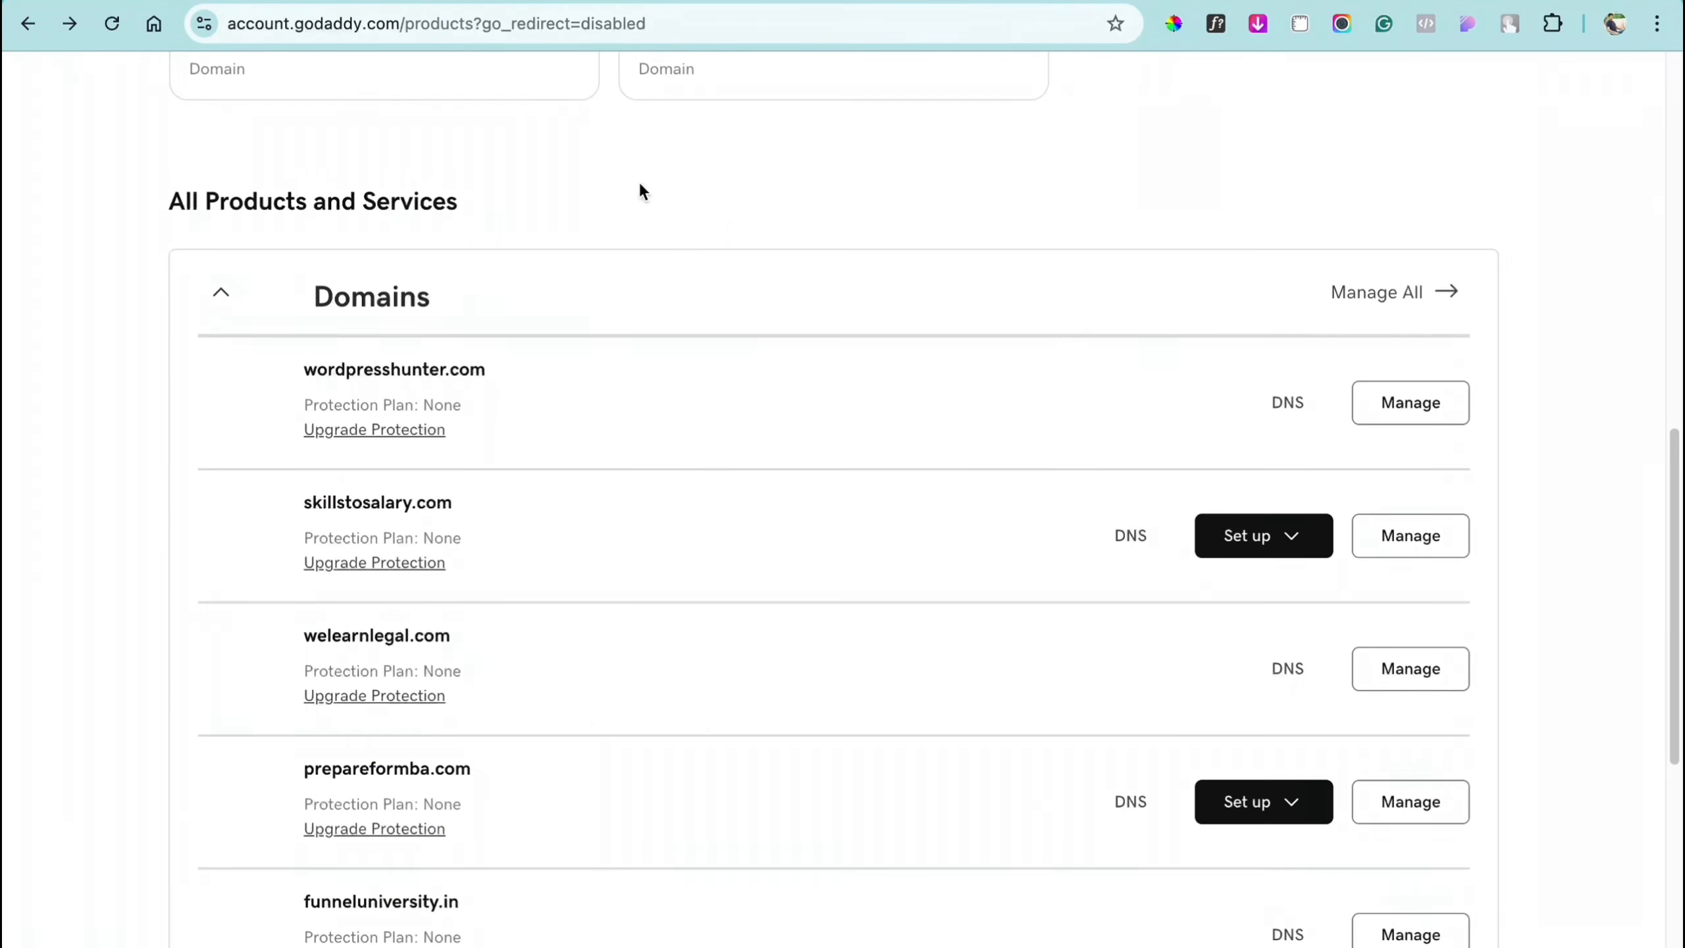
pyautogui.scroll(10, 640, 186)
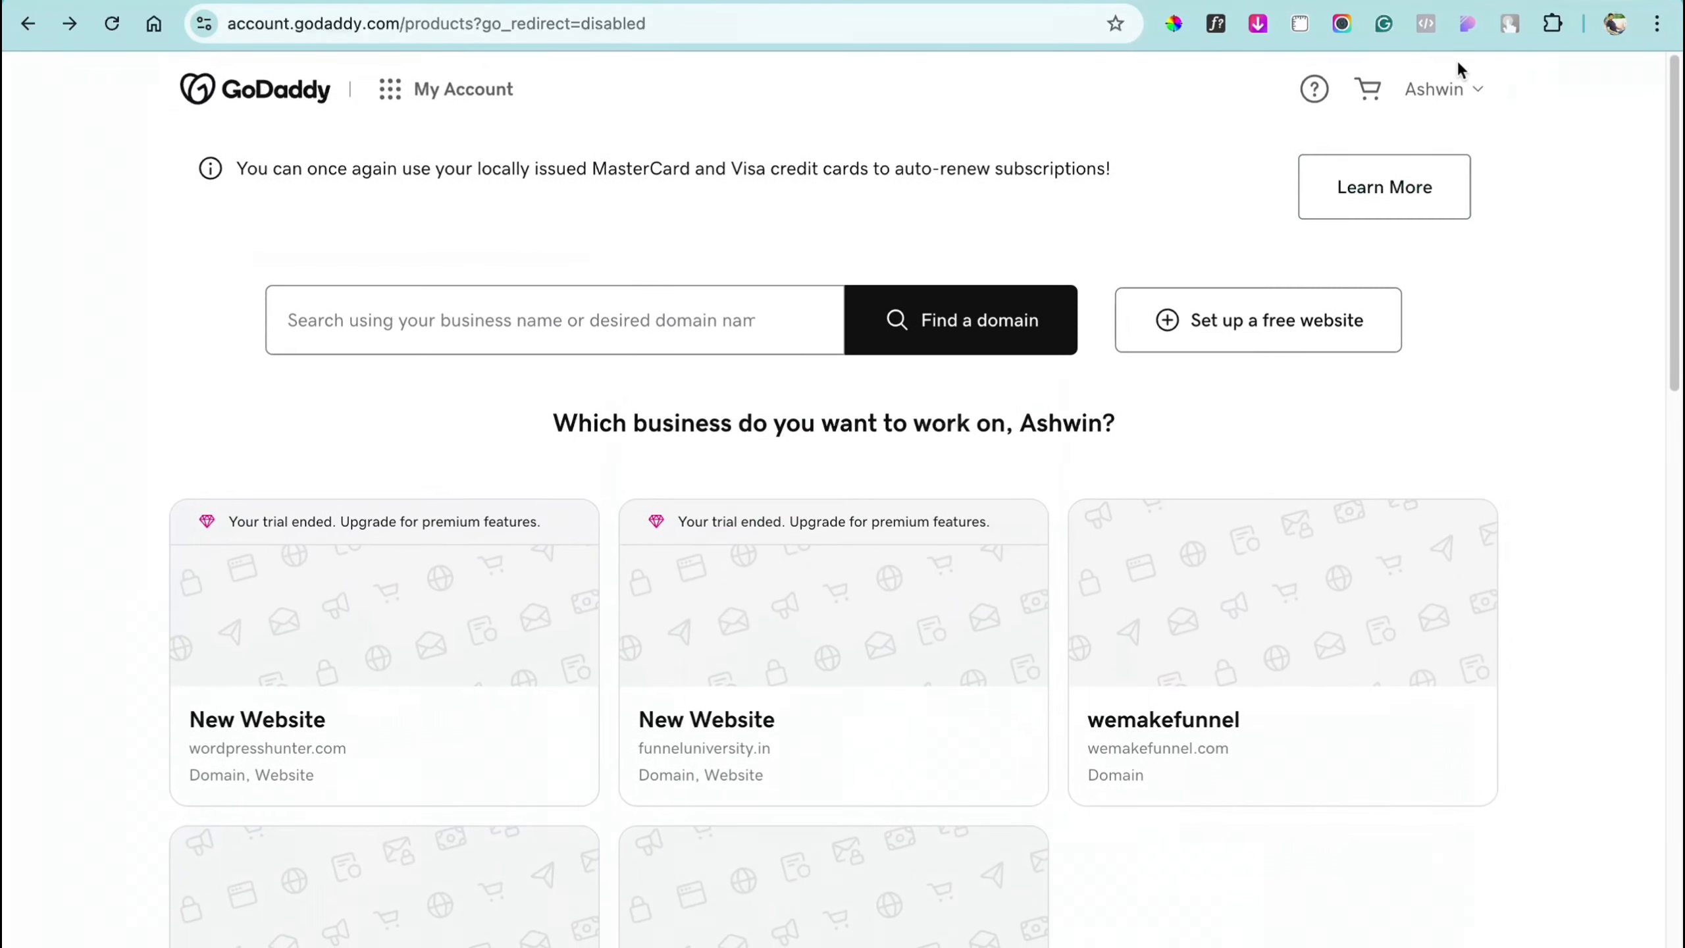
pyautogui.click(1446, 92)
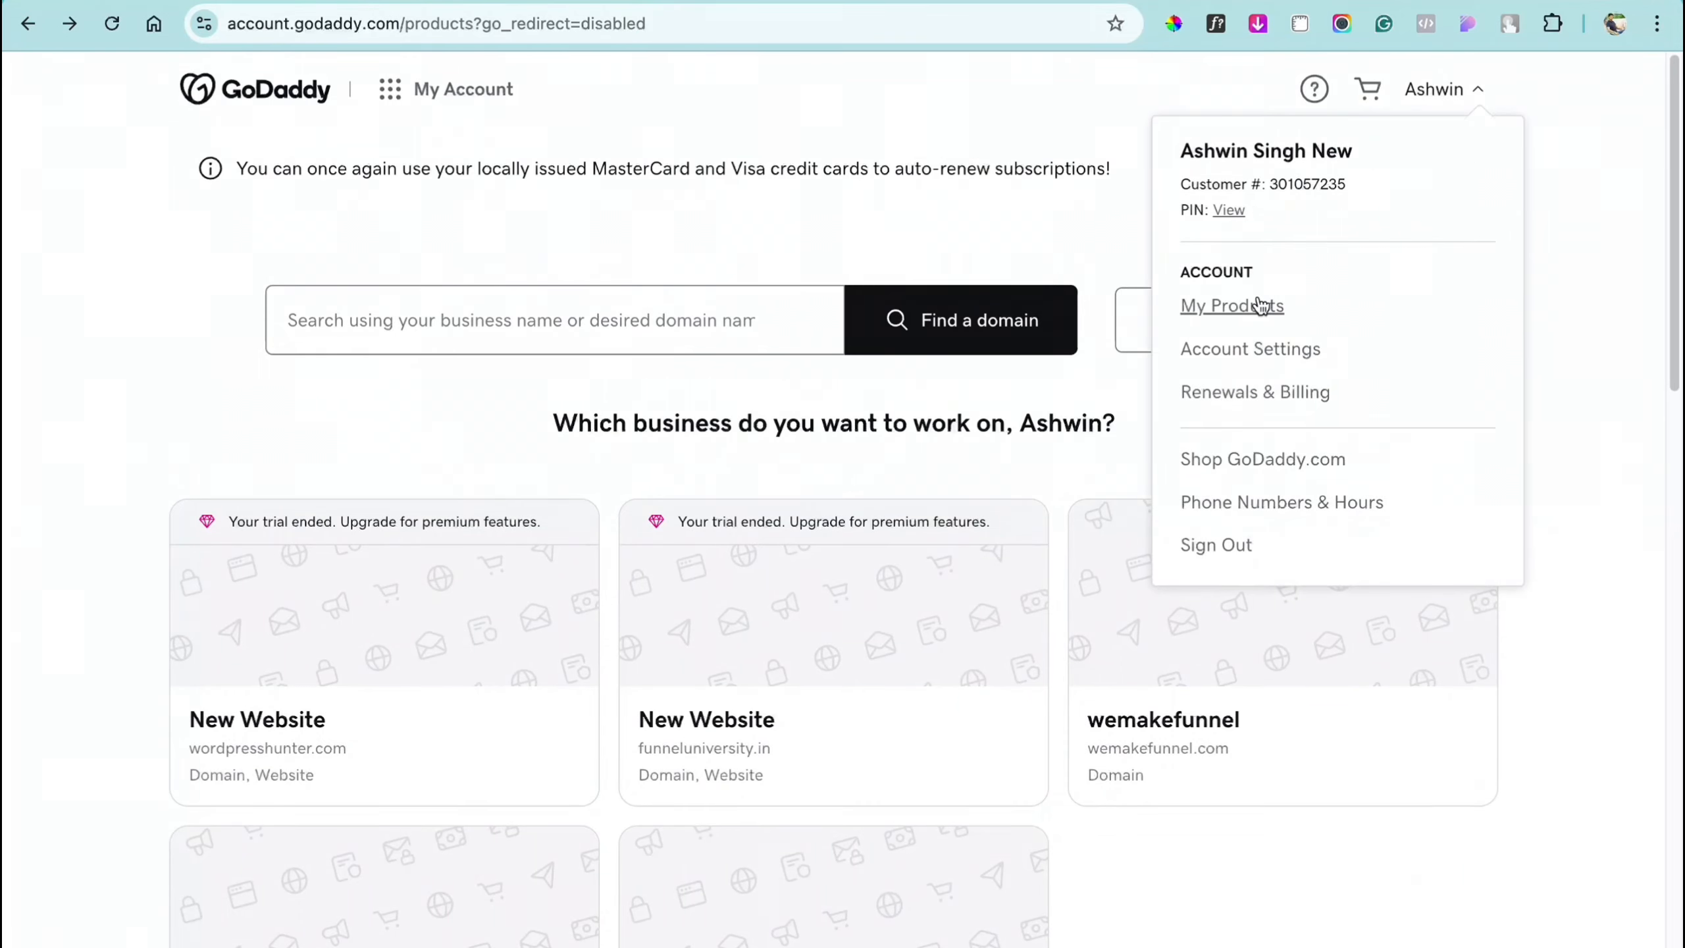
pyautogui.scroll(-15, 1606, 674)
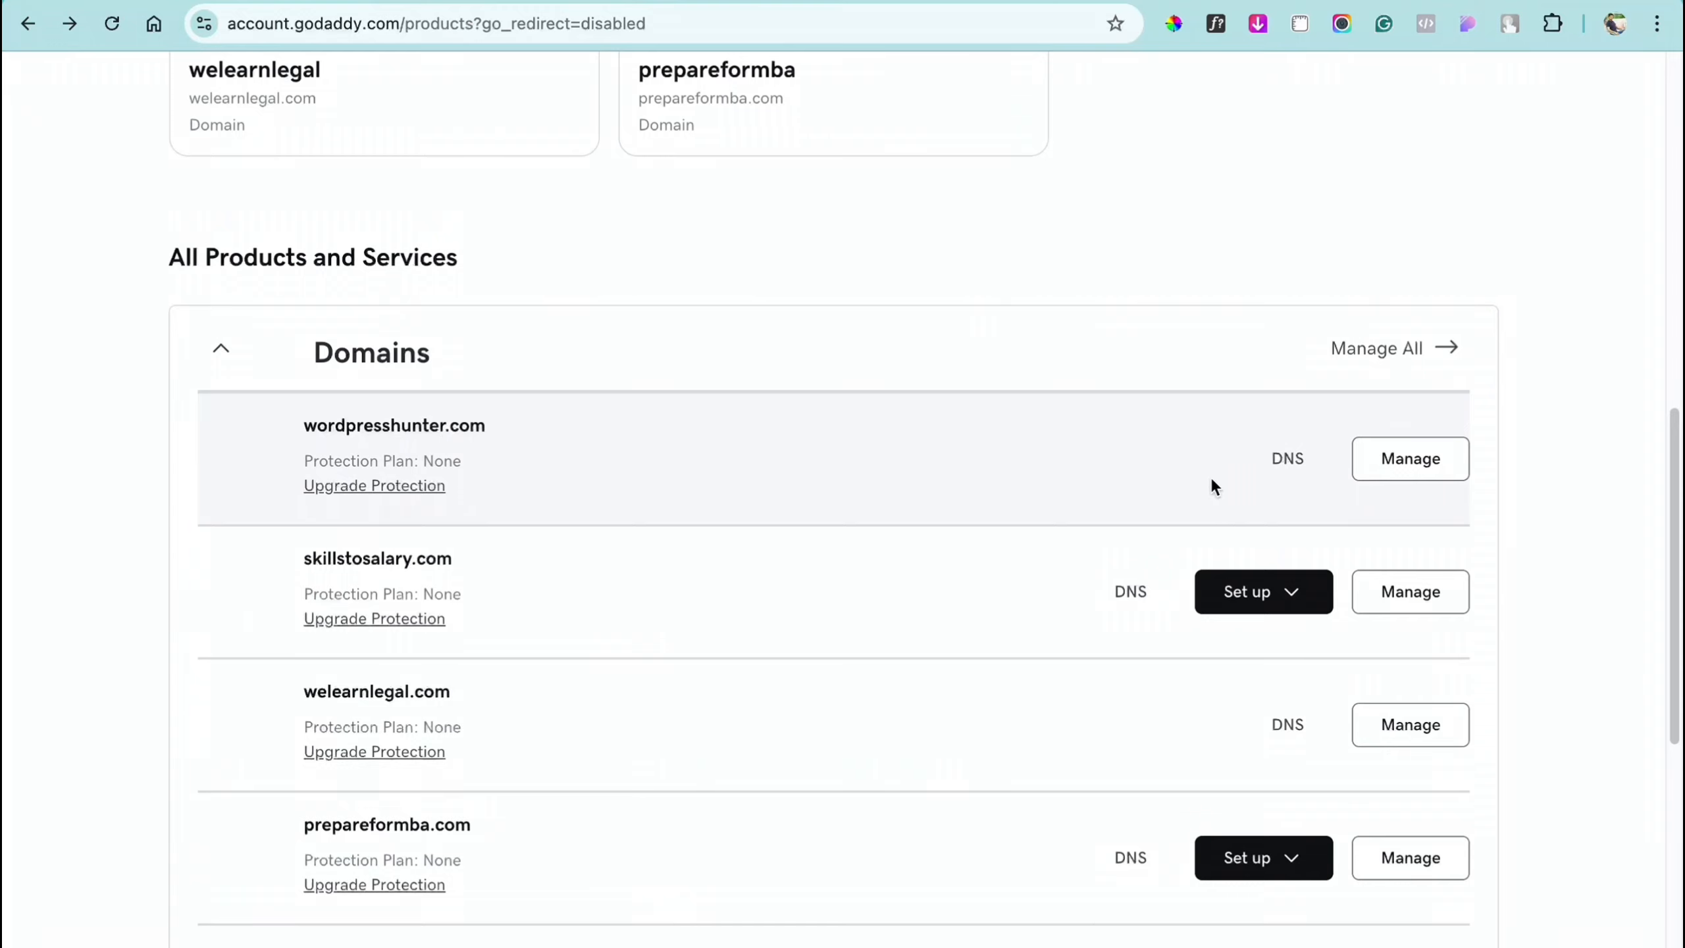
pyautogui.click(1279, 471)
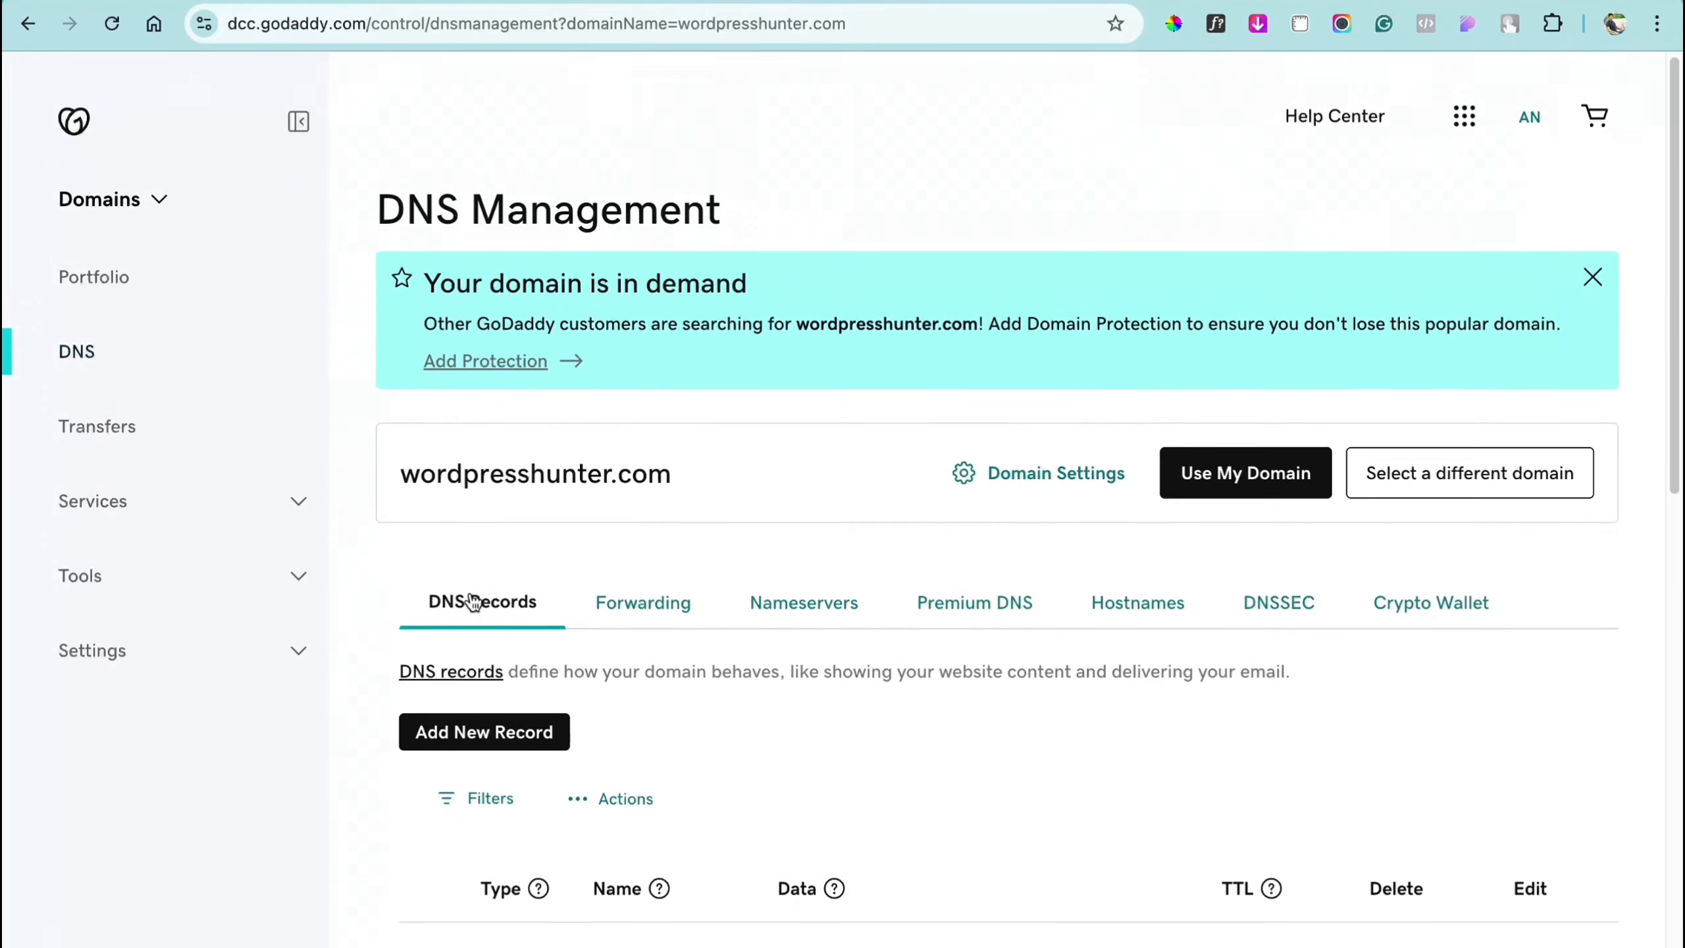
pyautogui.scroll(-5, 470, 596)
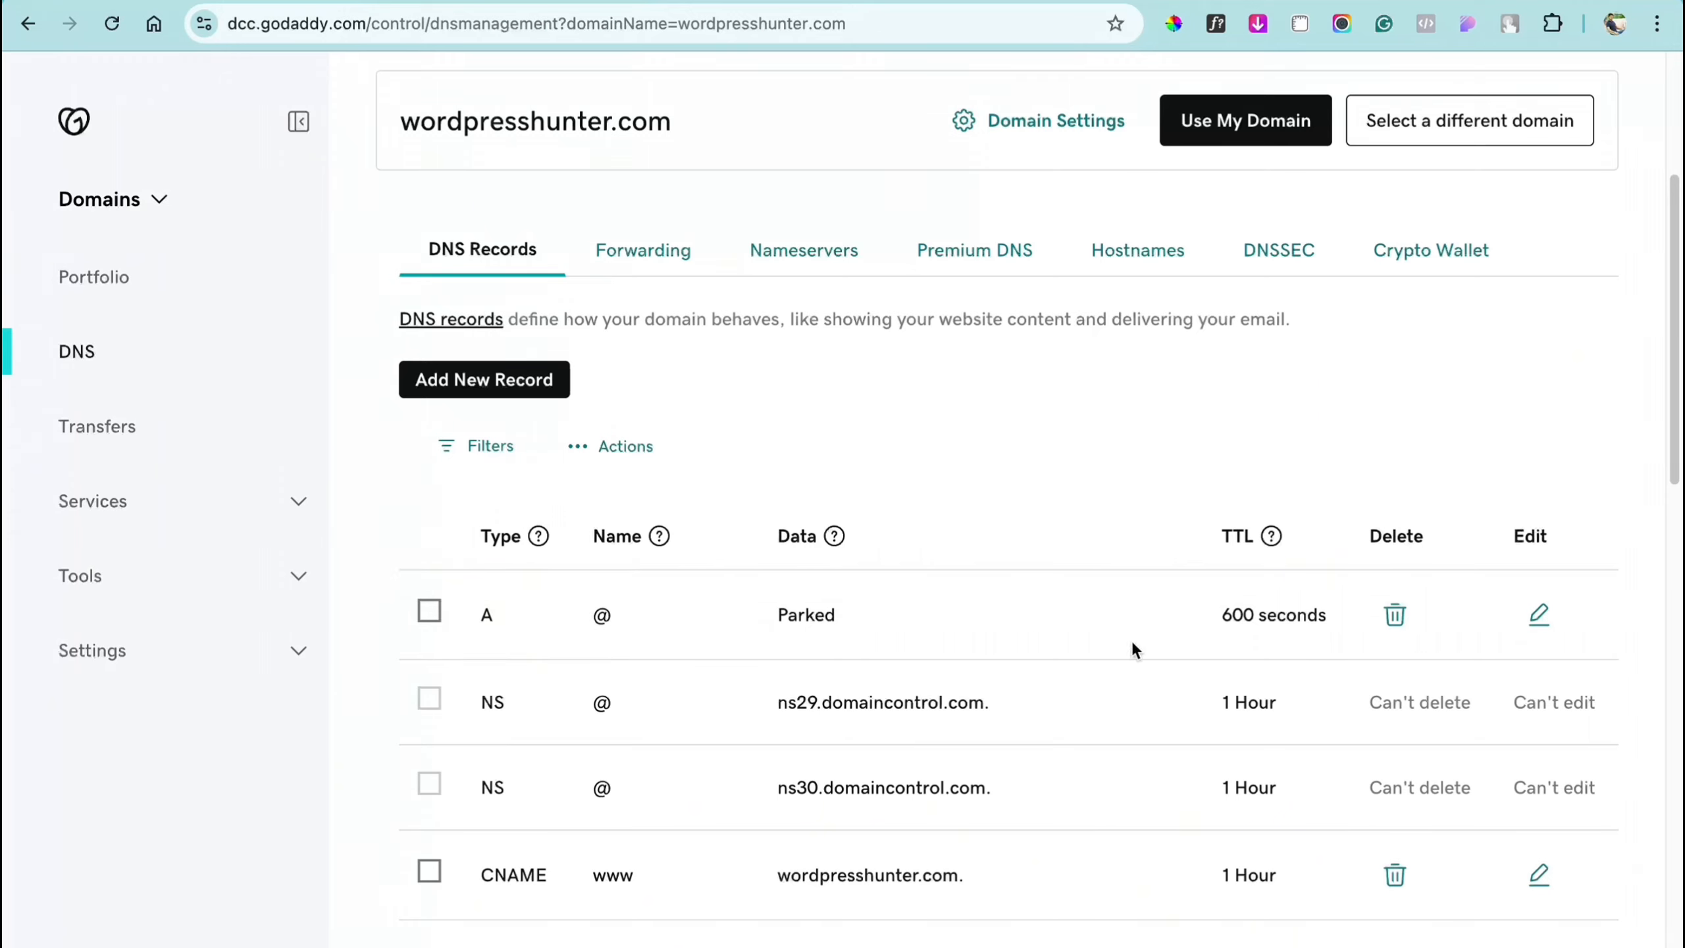
# Step: Replace the @ A record's Parked value with 159.203.110.77 and save the record
pyautogui.click(1539, 618)
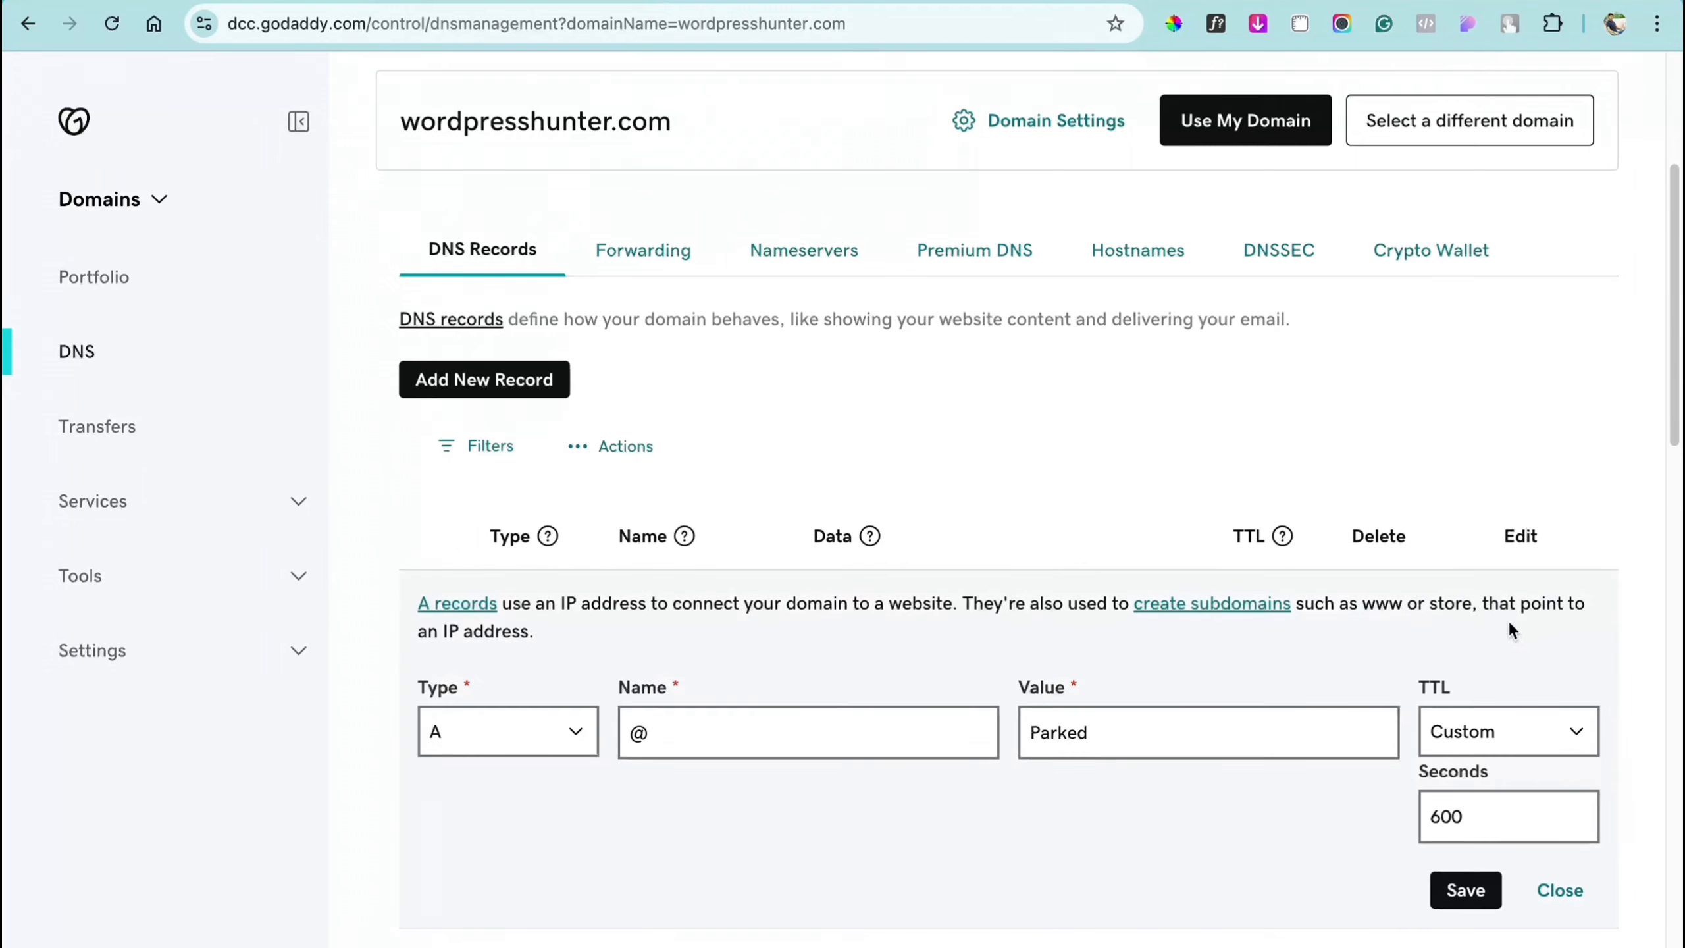
pyautogui.click(730, 733)
pyautogui.hotkey('ctrl', 'a')
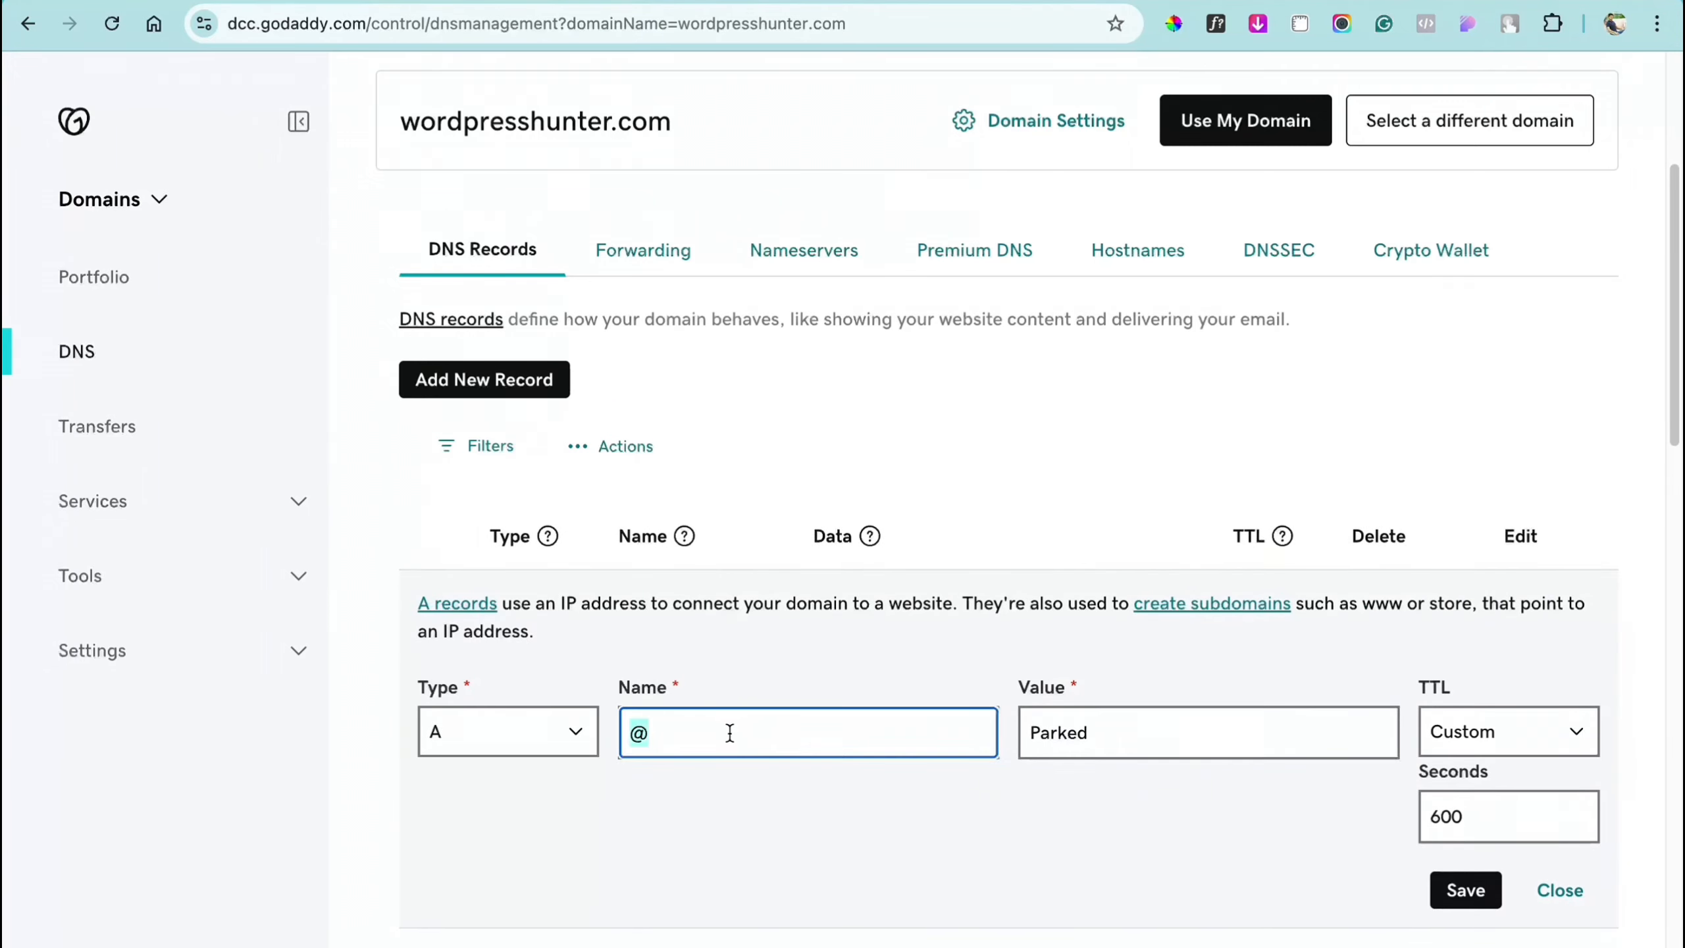
pyautogui.click(1223, 739)
pyautogui.hotkey('ctrl', 'a')
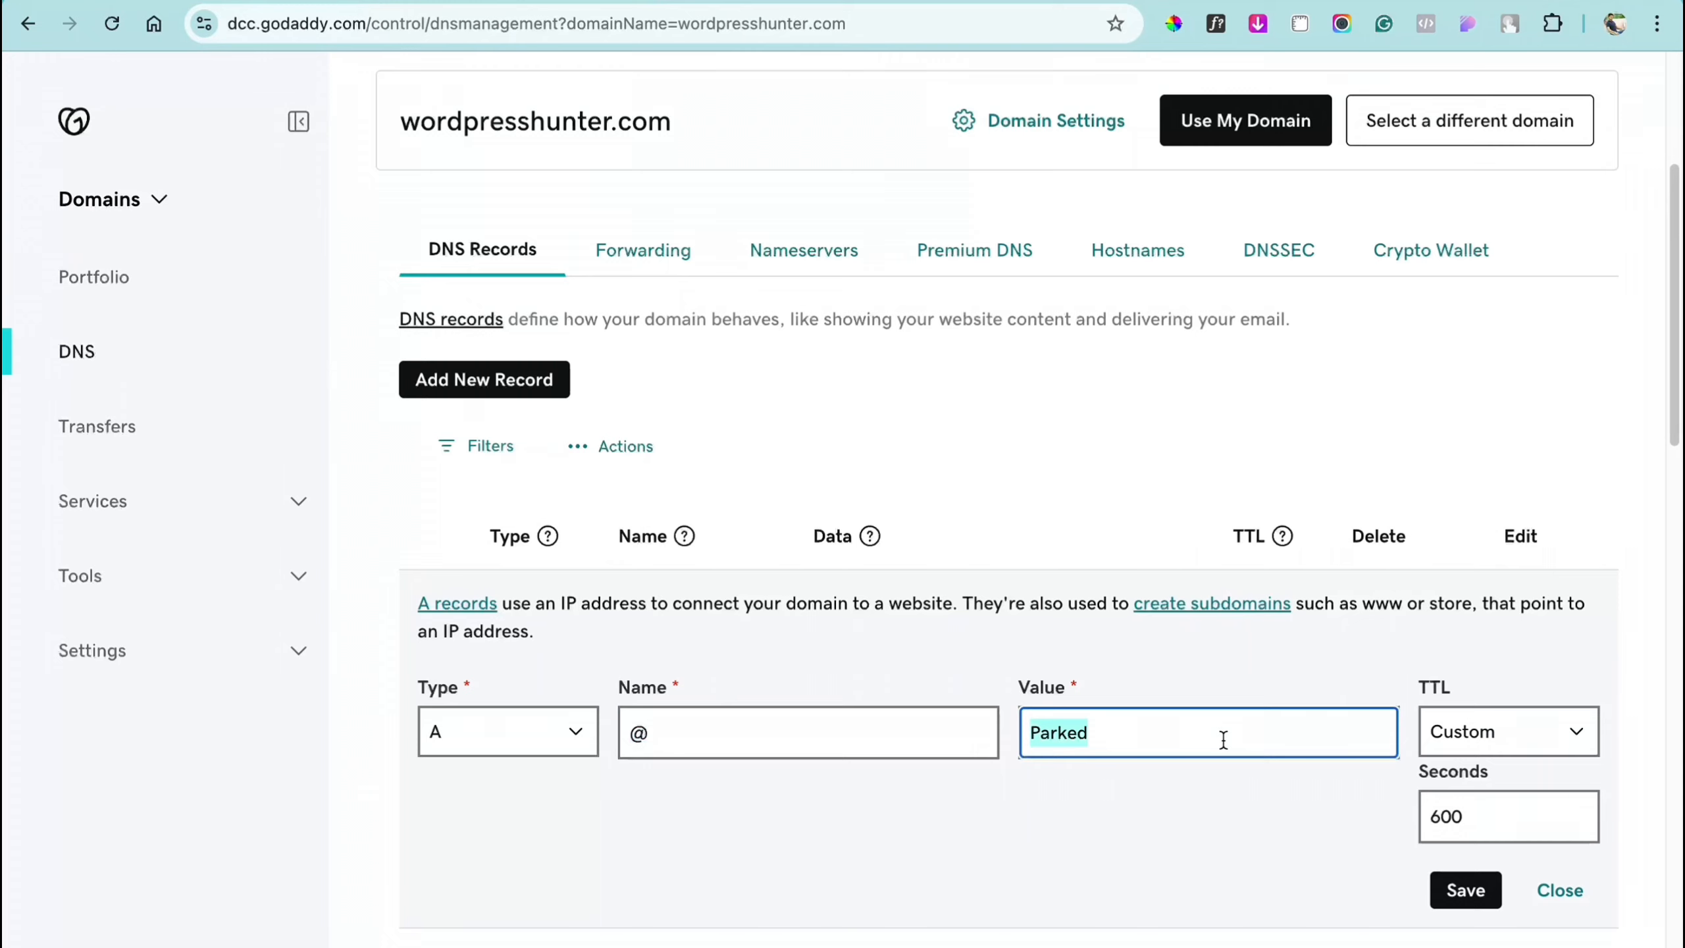
pyautogui.hotkey('ctrl', 'v')
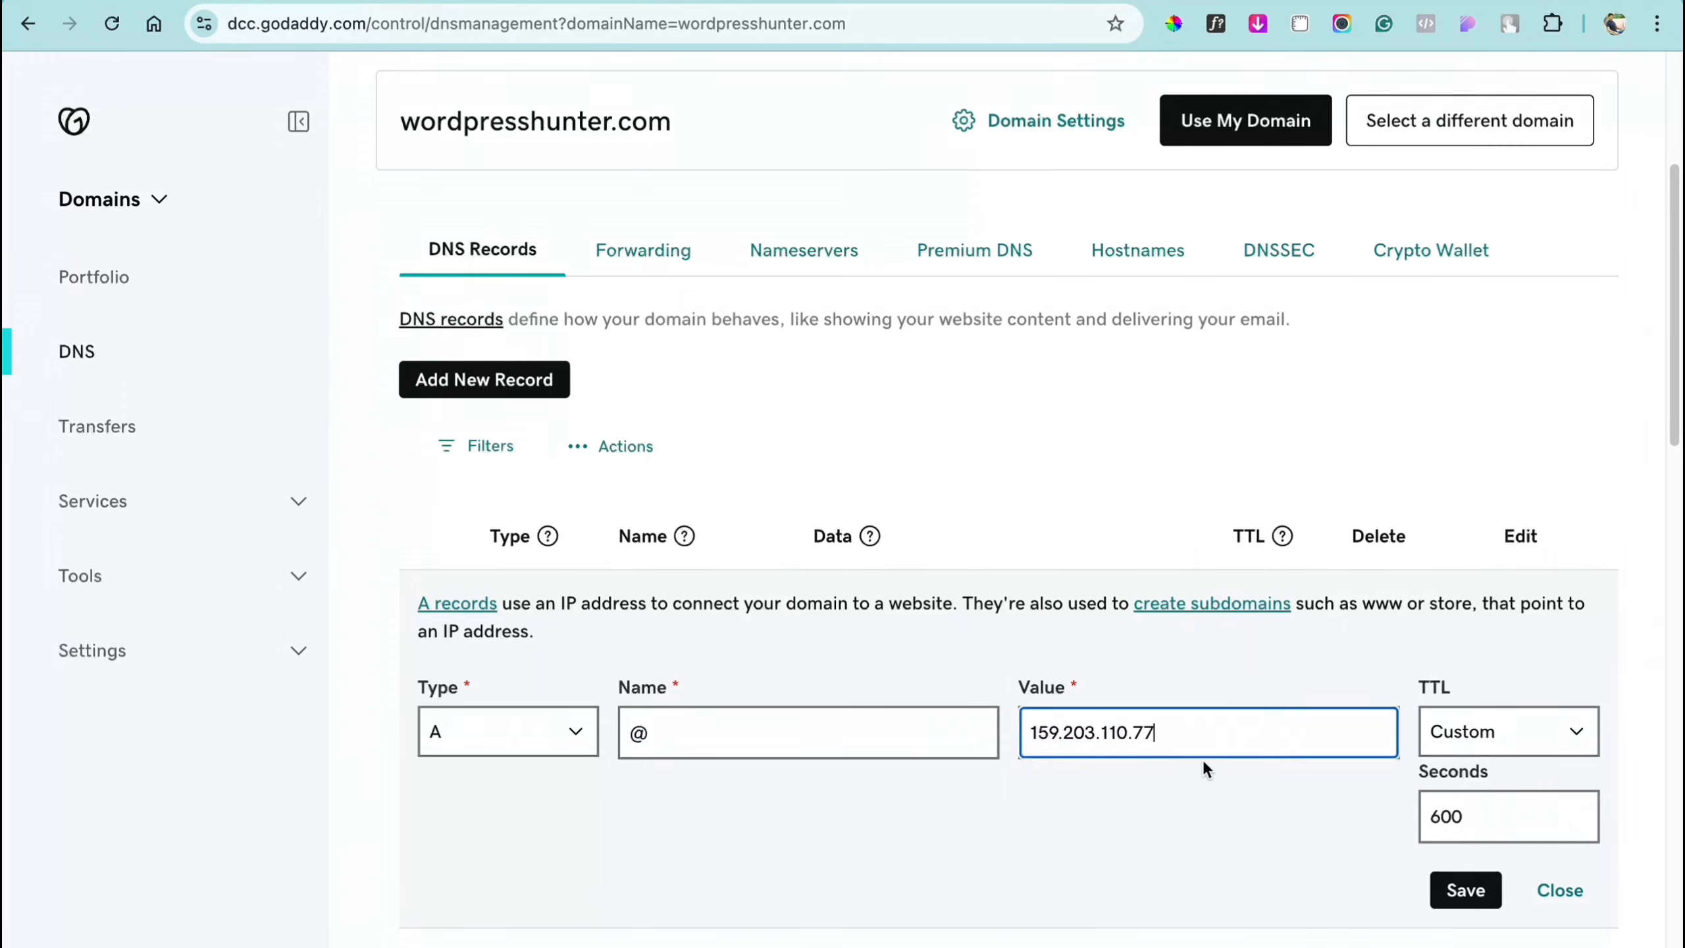
pyautogui.click(1461, 897)
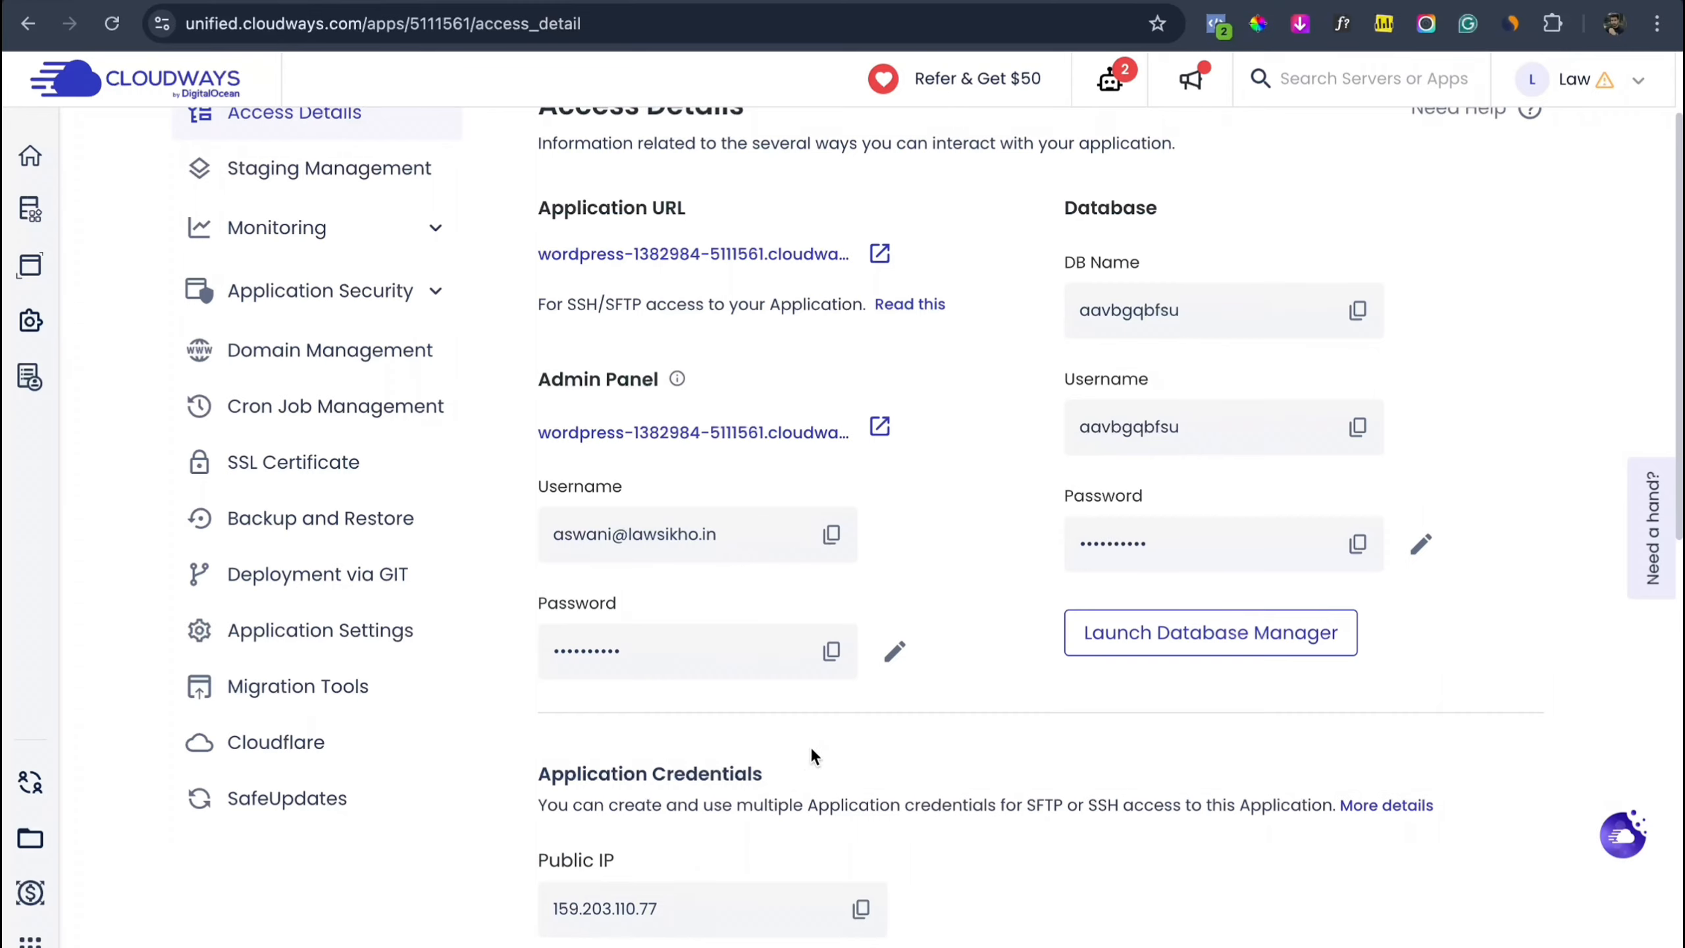
# Step: Reload GoDaddy DNS to confirm the @ A record now shows 159.203.110.77
pyautogui.scroll(-3, 867, 830)
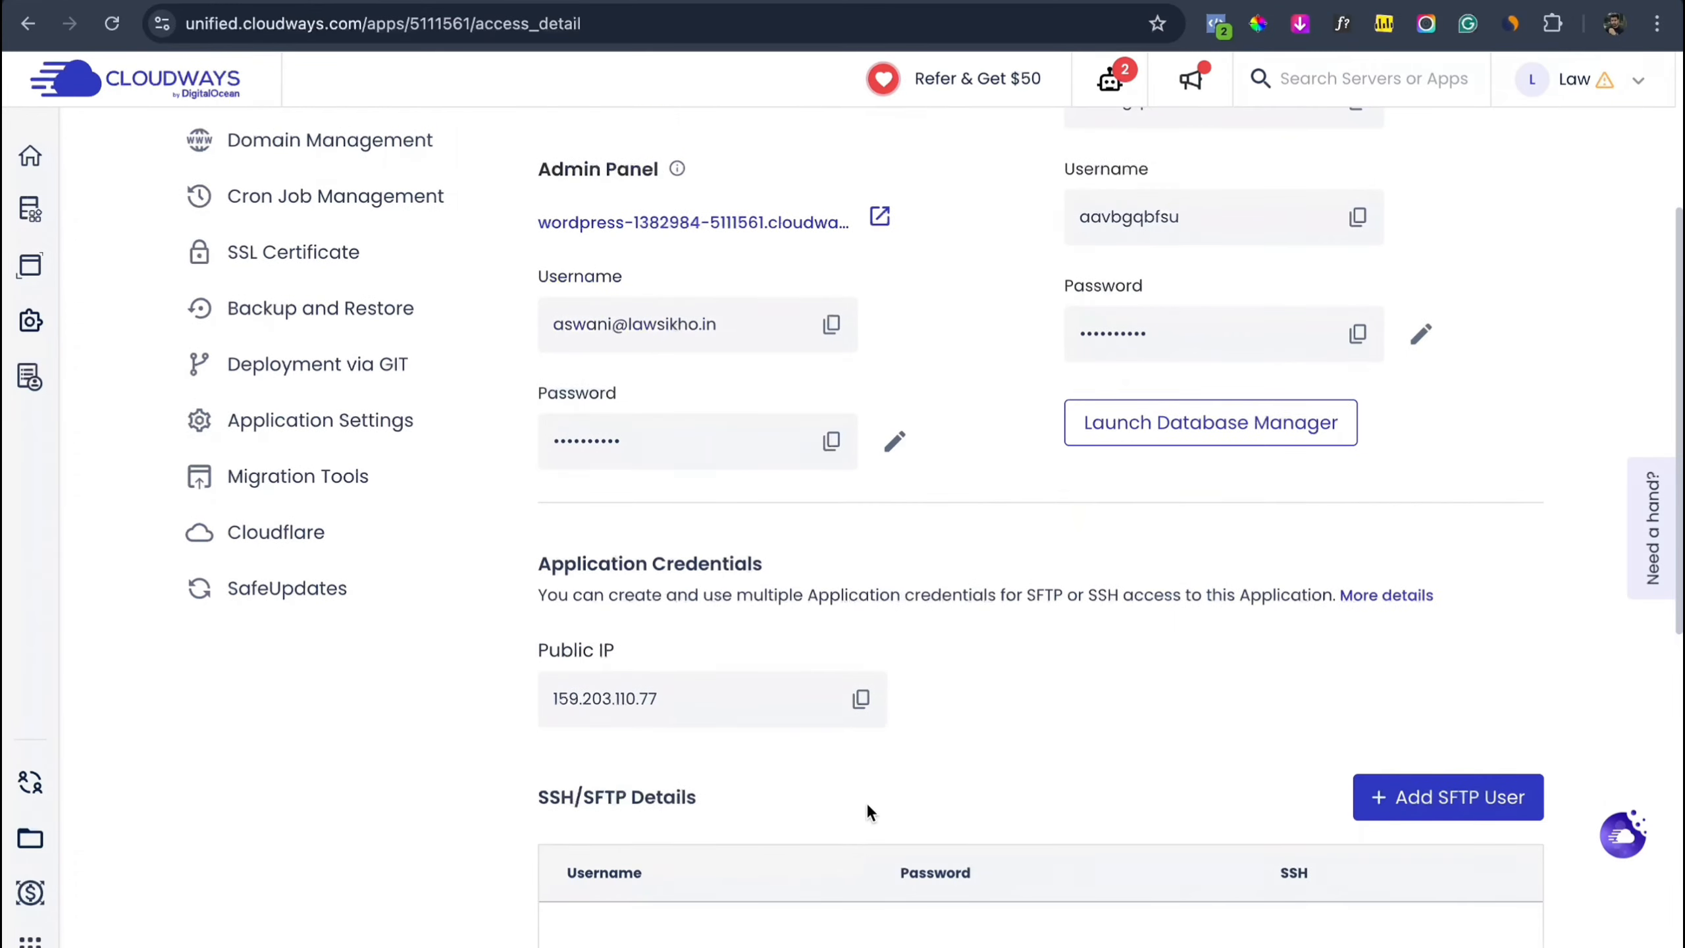
pyautogui.hotkey('ctrl', 'Left')
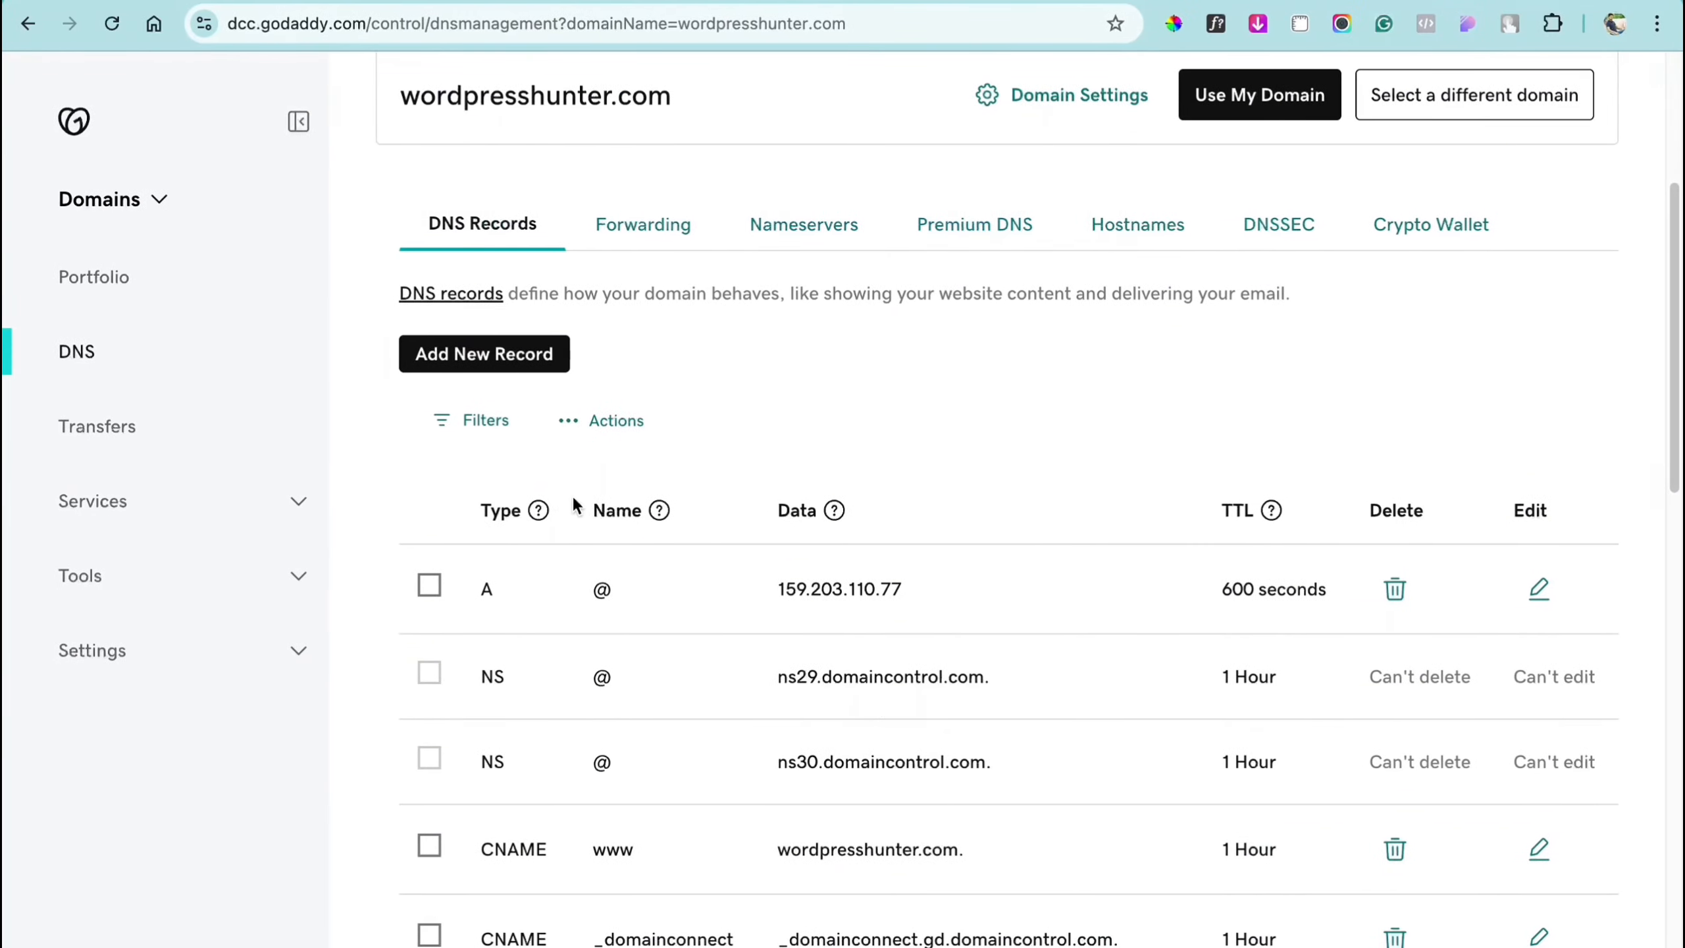
pyautogui.scroll(6, 574, 499)
pyautogui.scroll(-1, 576, 504)
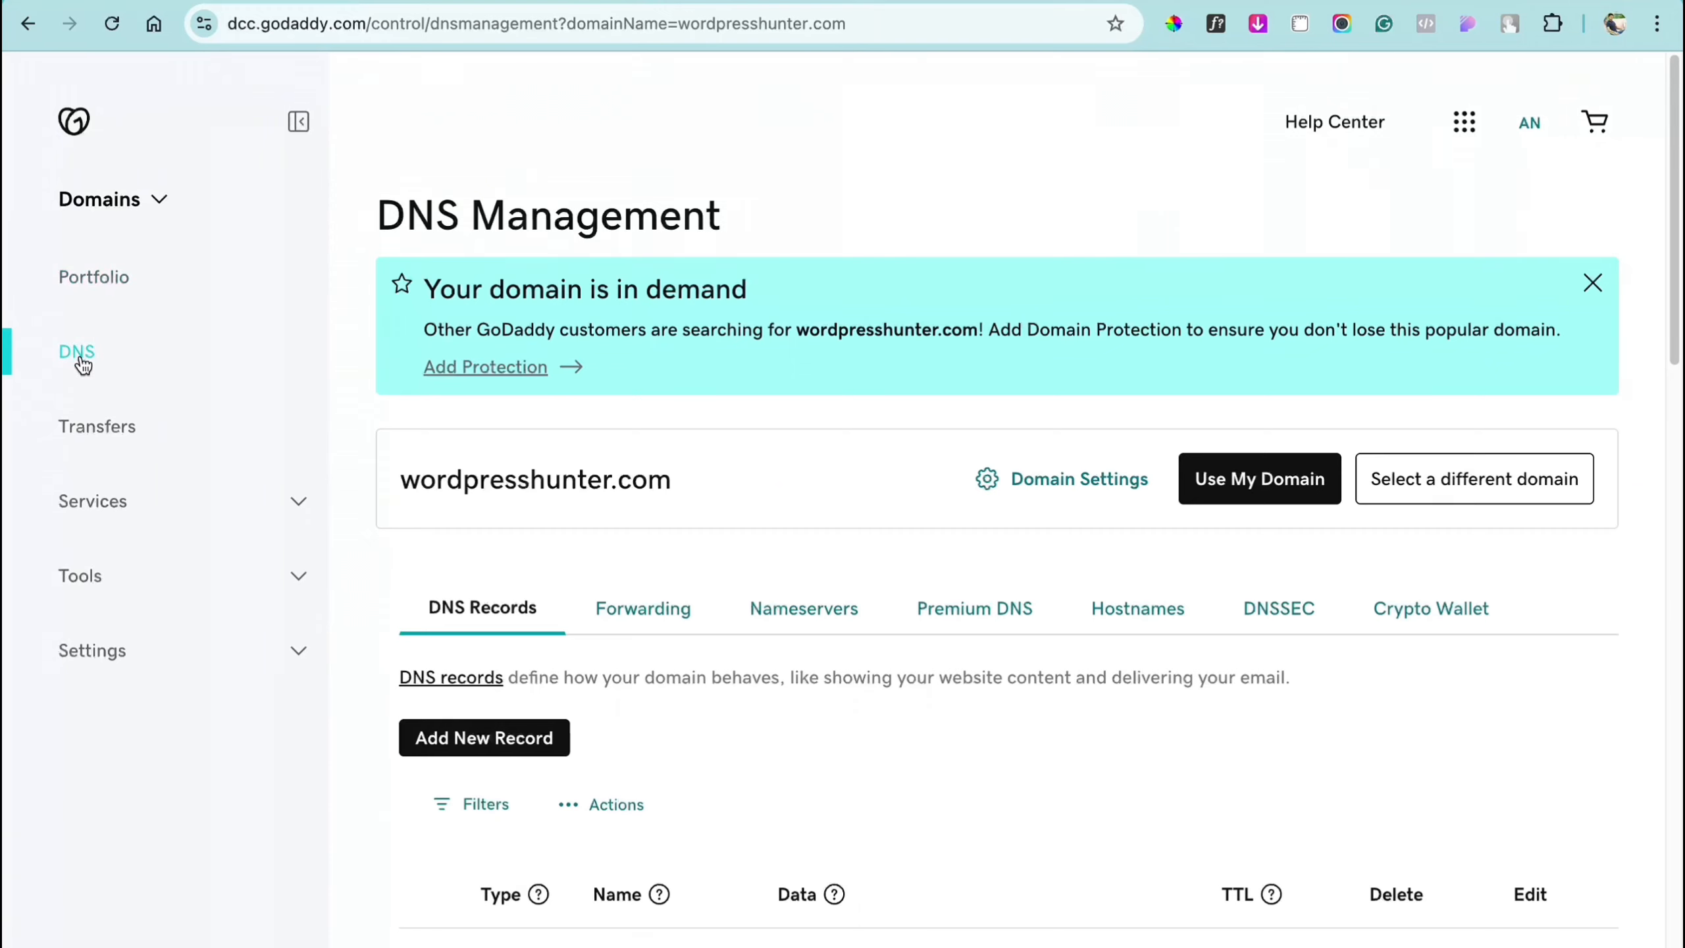
pyautogui.scroll(-5, 753, 452)
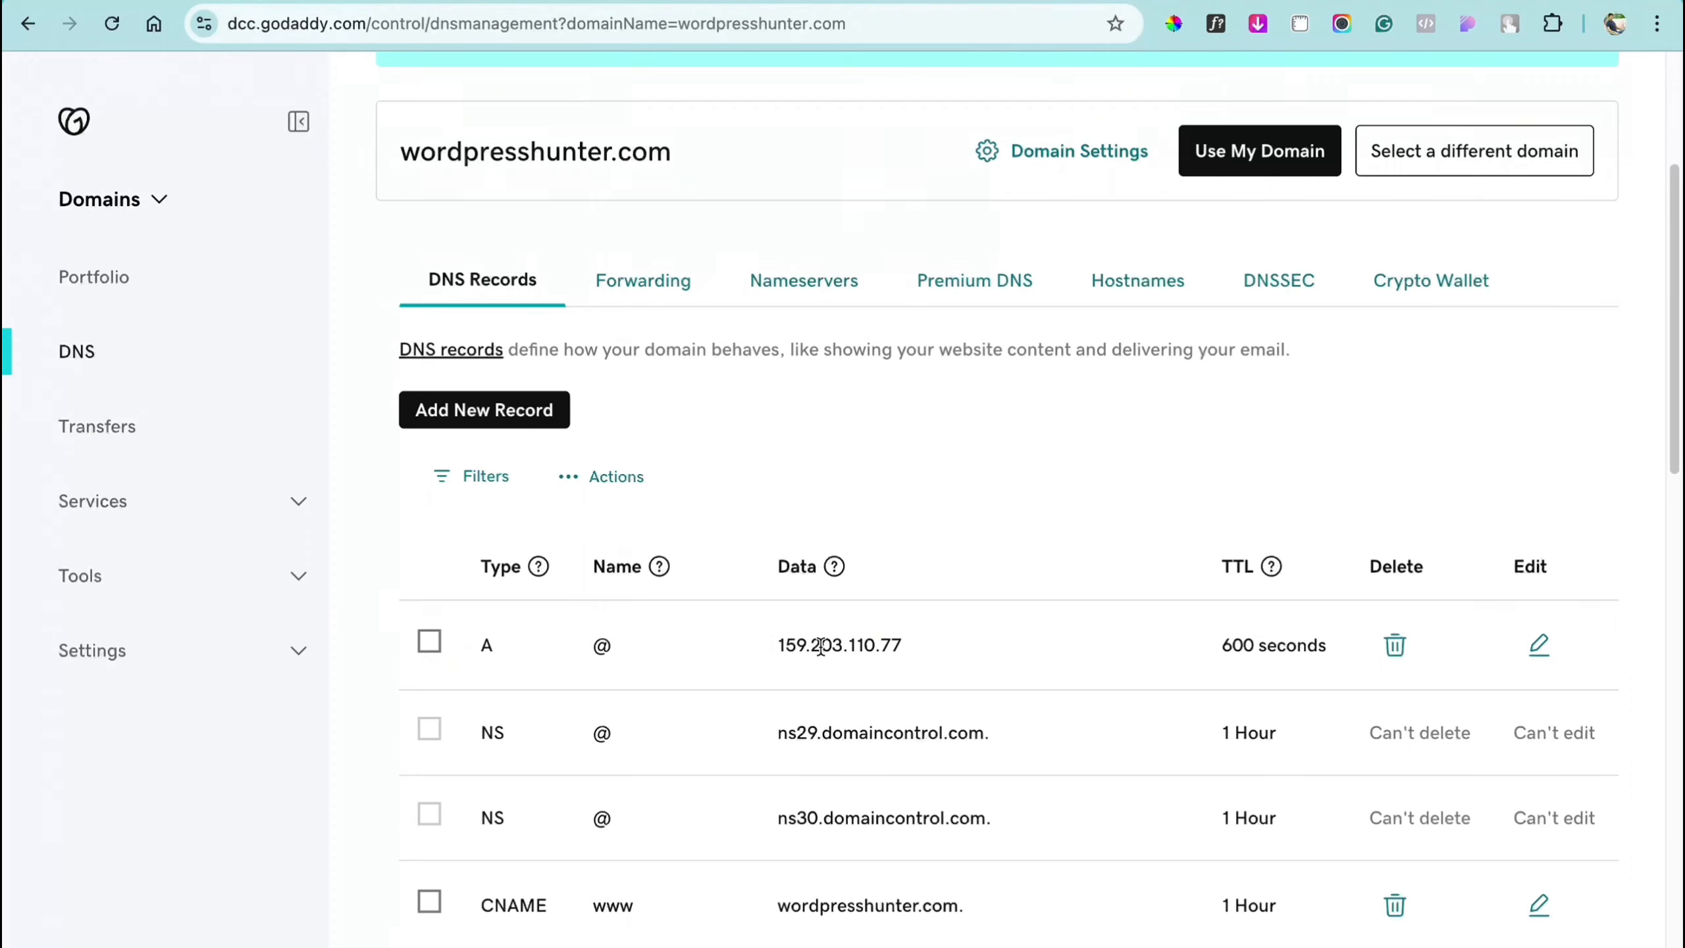
pyautogui.click(112, 23)
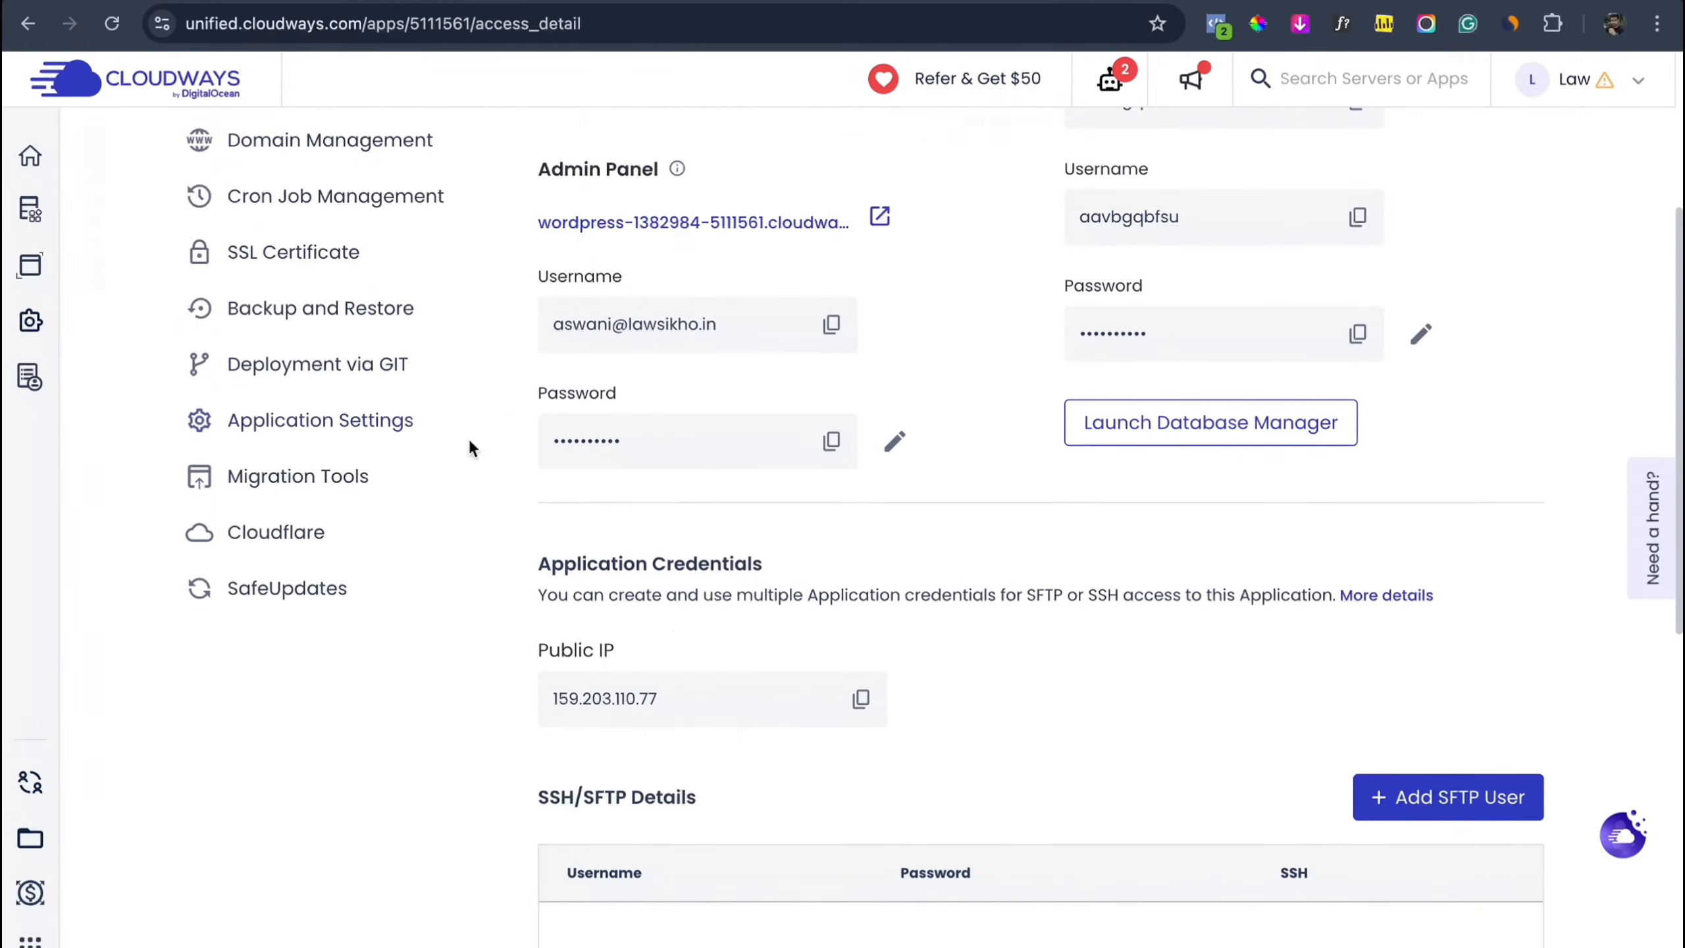
# Step: Open the app's Domain Management in Cloudways and select the cloudwaysapps.com domain text
pyautogui.scroll(3, 673, 629)
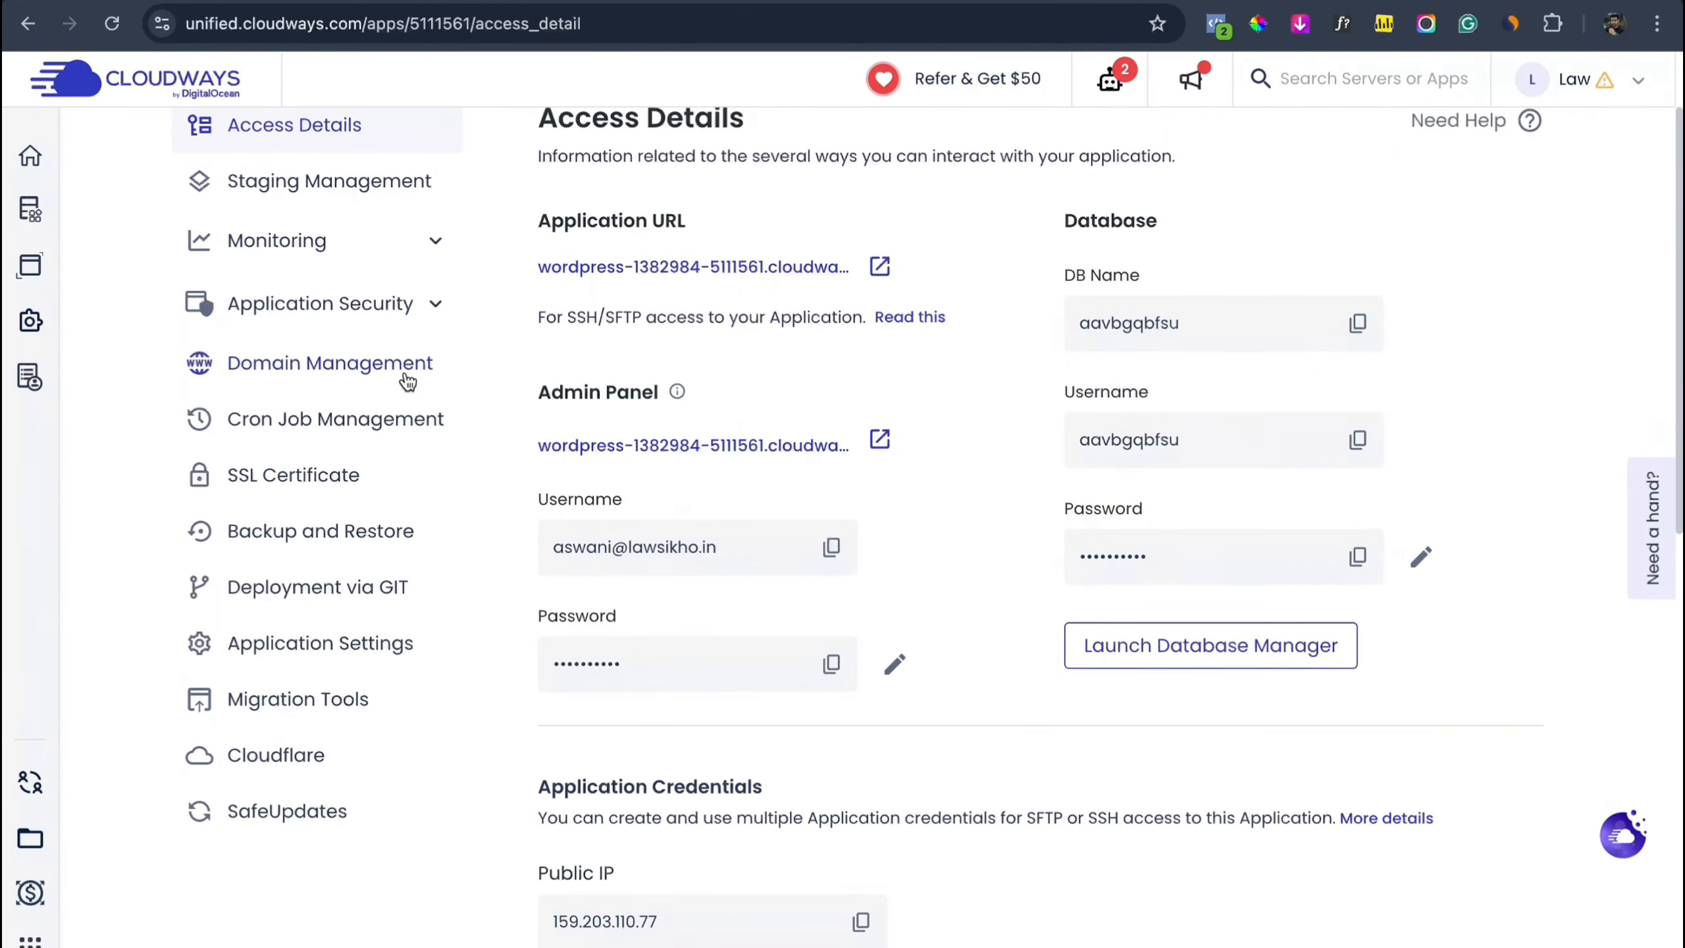
pyautogui.click(407, 383)
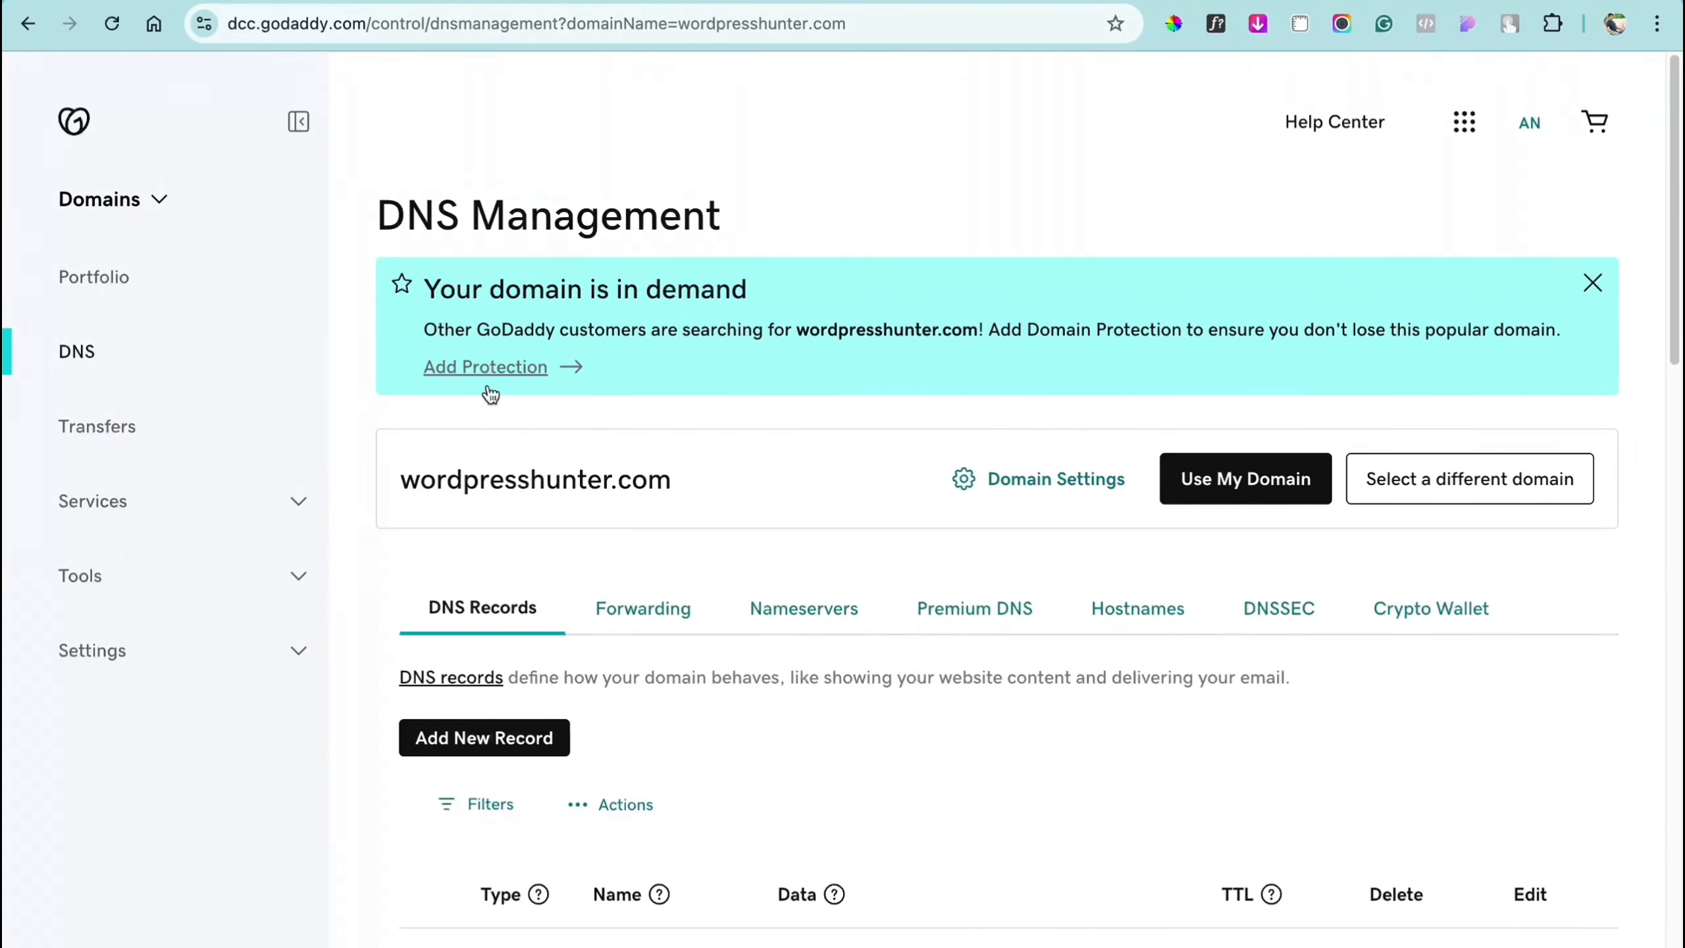
pyautogui.moveTo(399, 478); pyautogui.dragTo(634, 475)
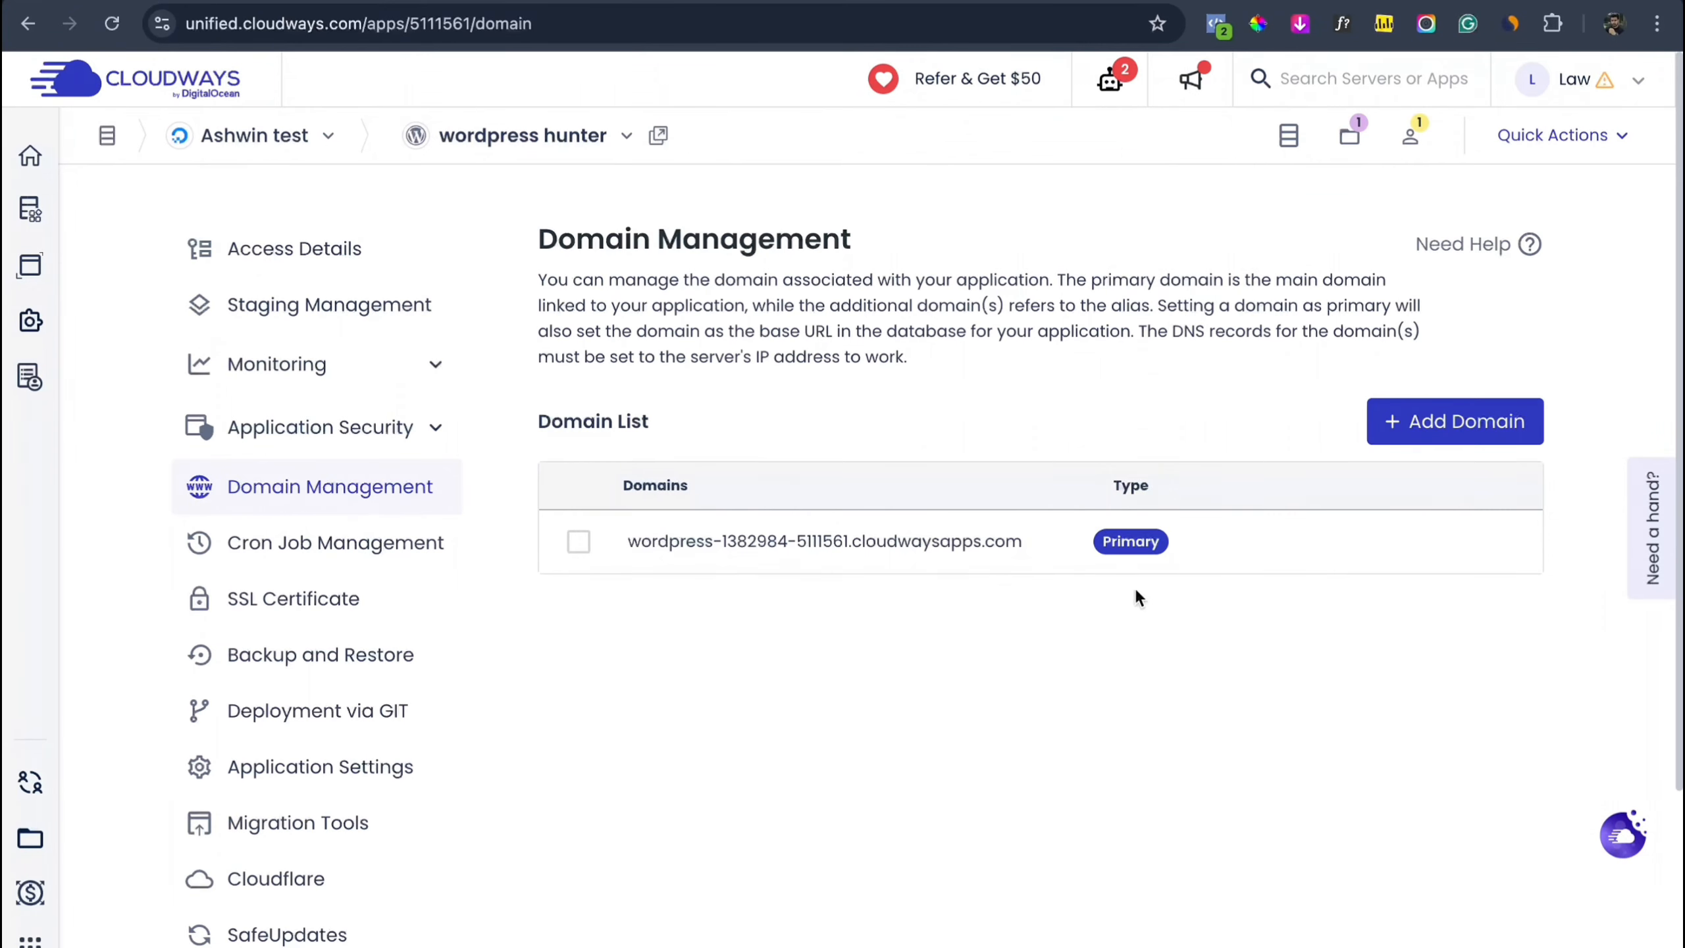
# Step: Enter wordpresshunter.com as Domain 1, tick Add as Wildcard, and save changes
pyautogui.click(1493, 438)
pyautogui.click(795, 431)
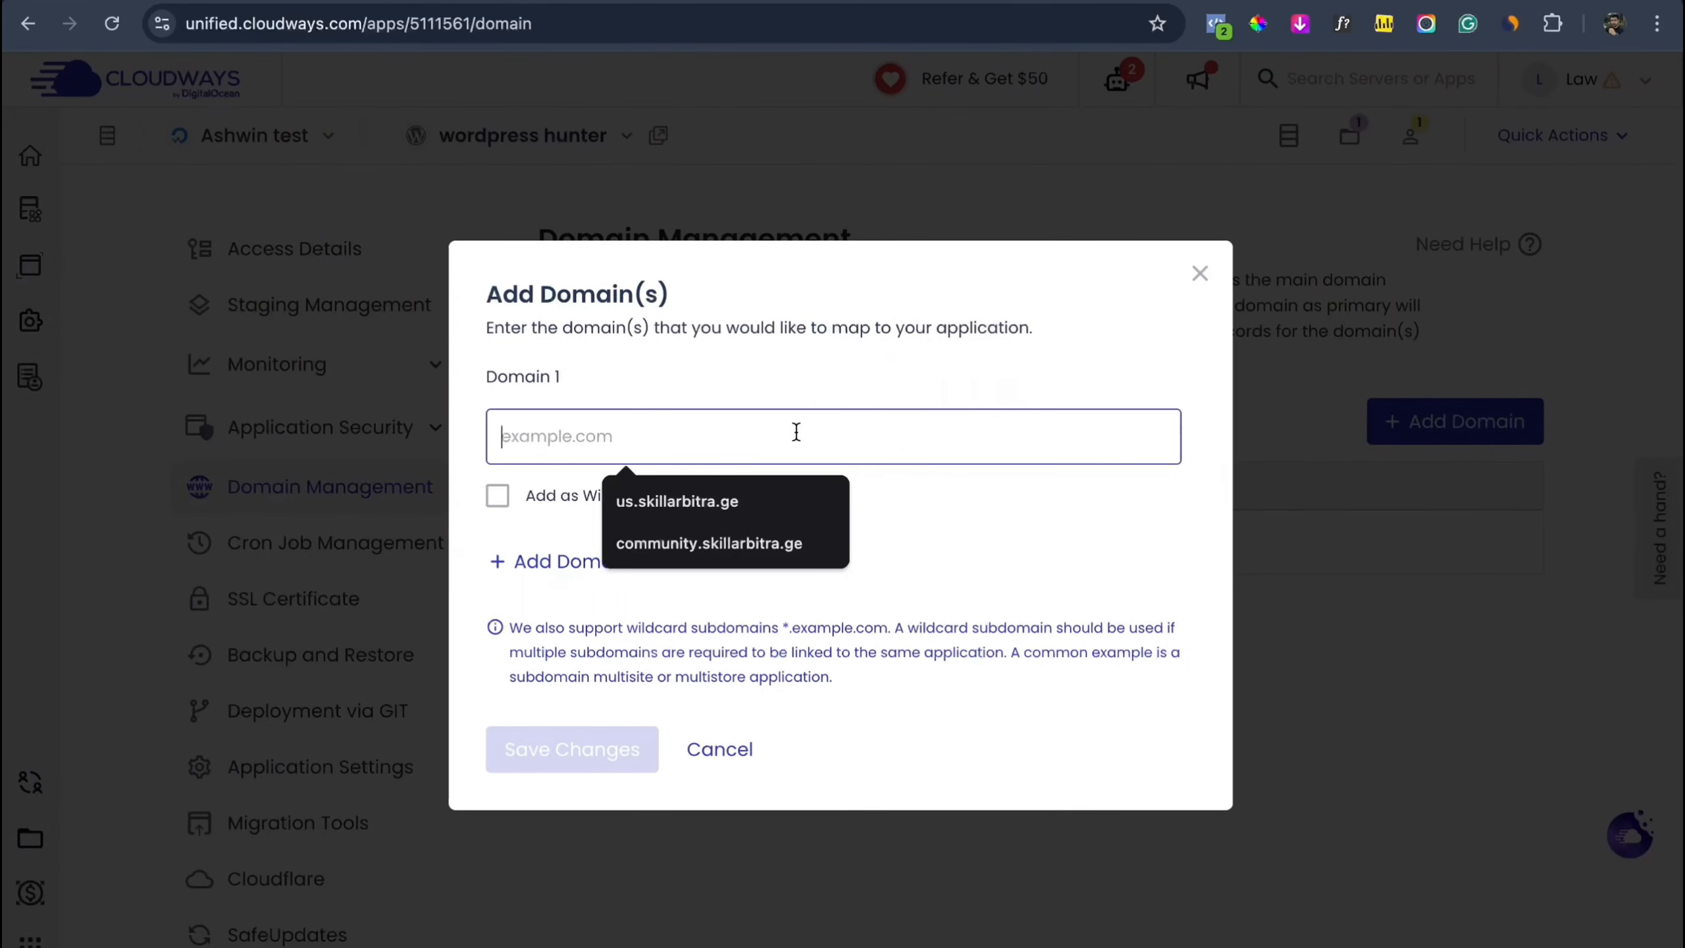
pyautogui.write('wordpresshunter.com')
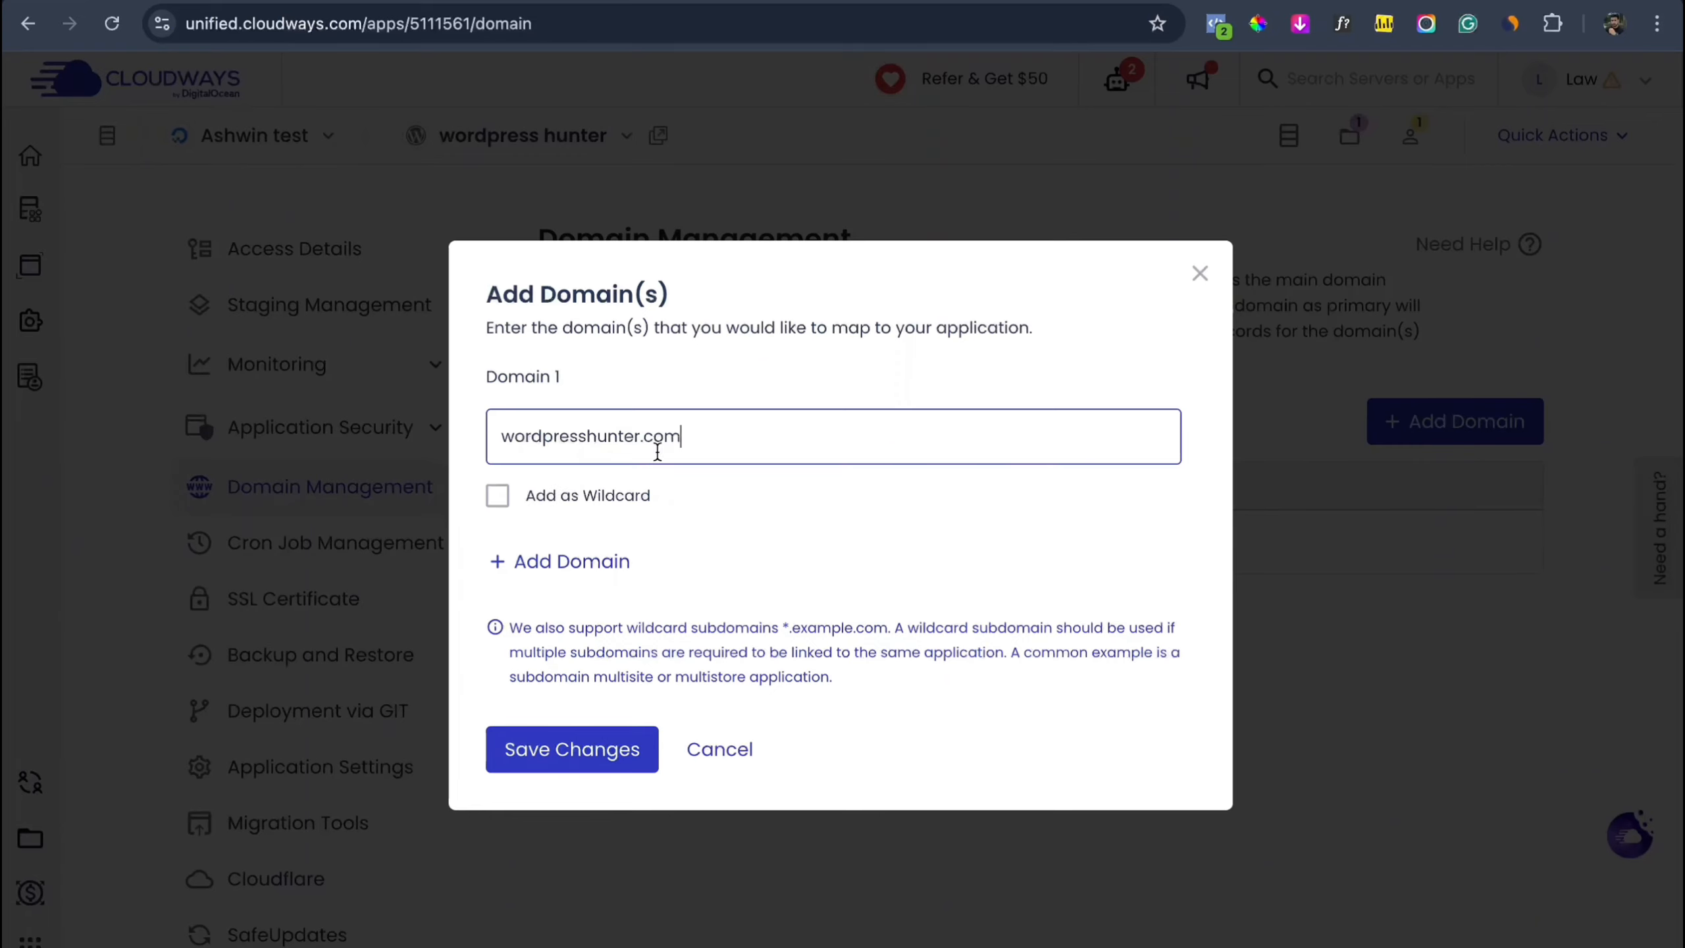
pyautogui.click(499, 507)
pyautogui.click(499, 507)
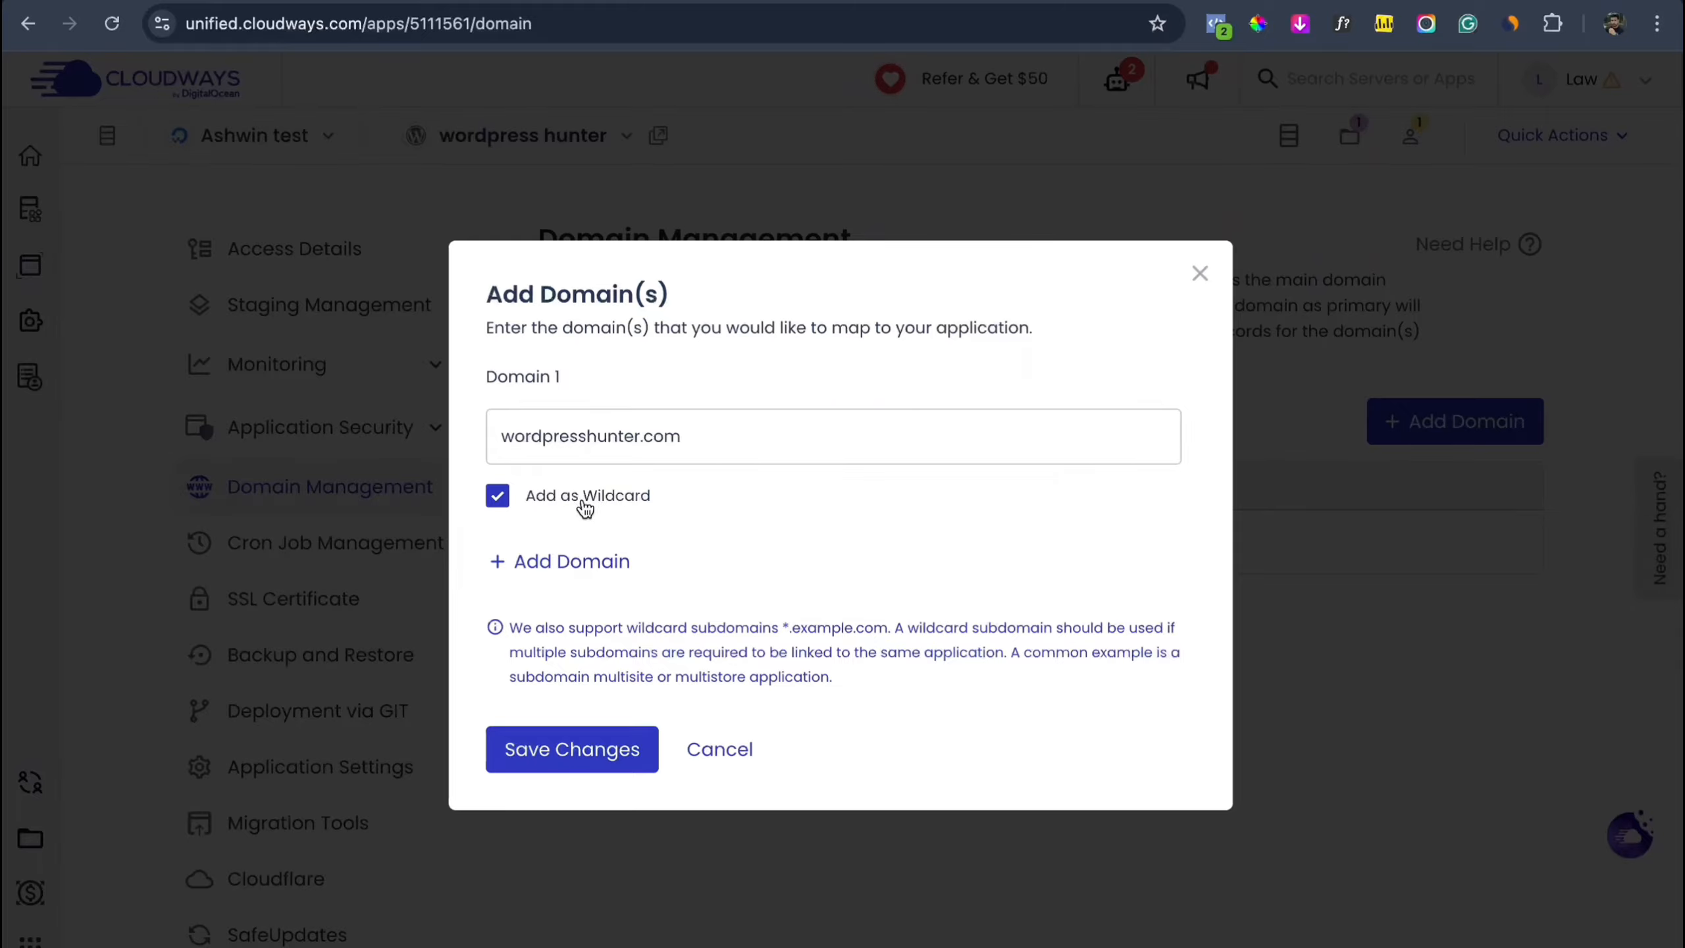
pyautogui.click(506, 444)
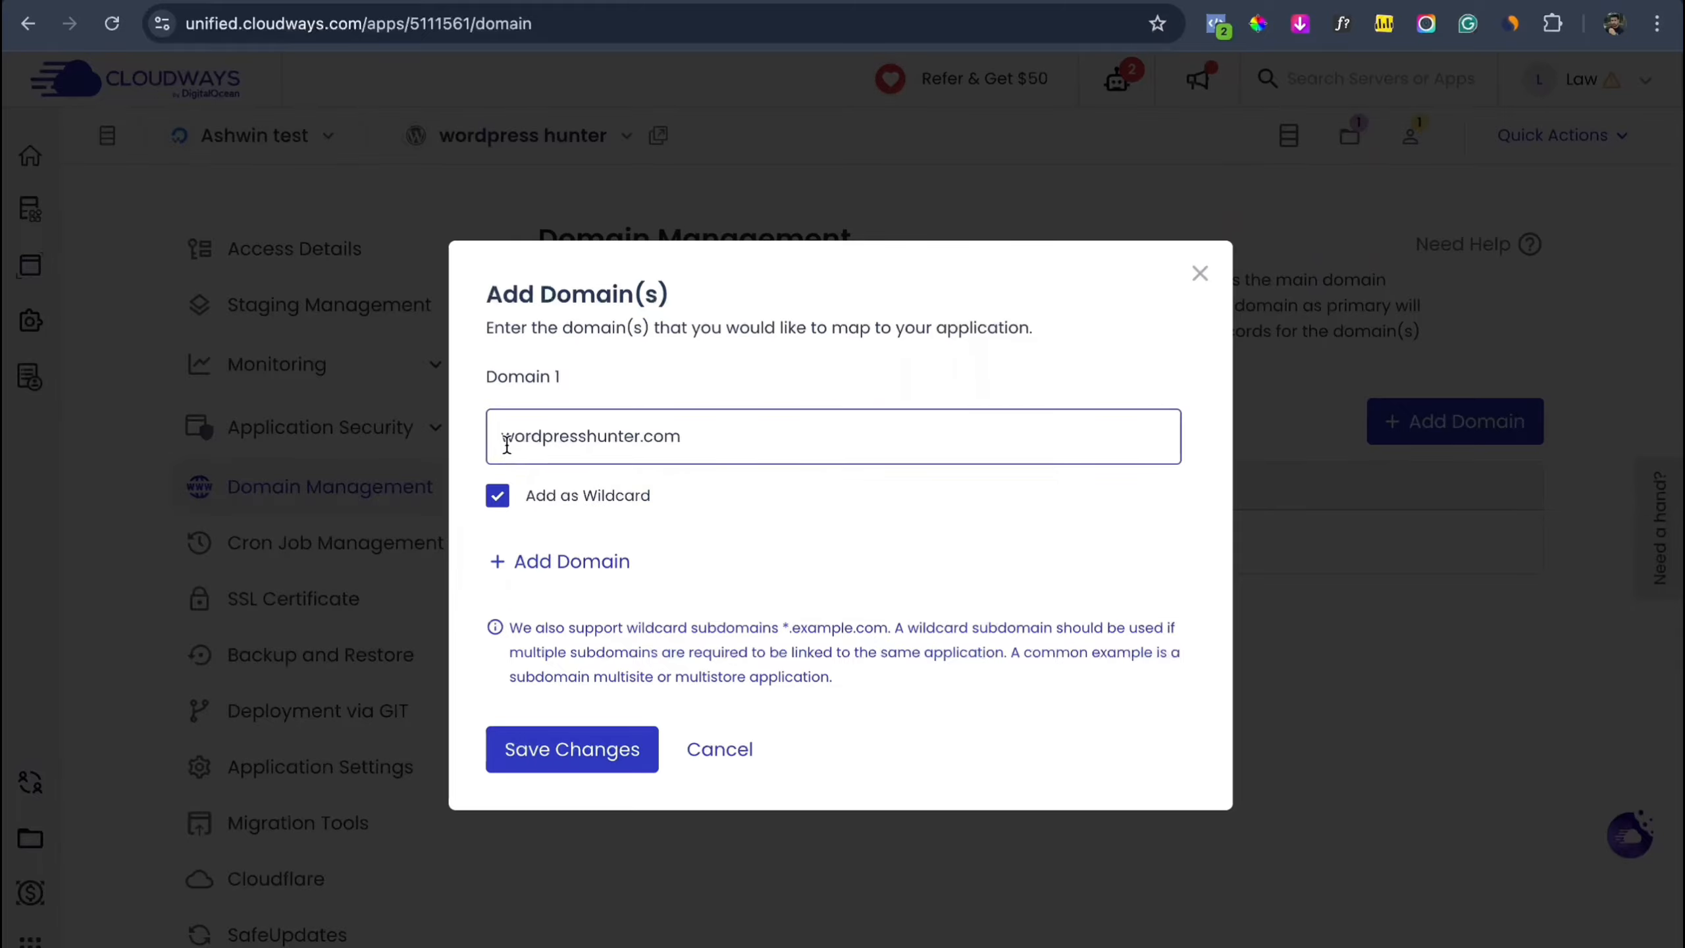
pyautogui.click(568, 744)
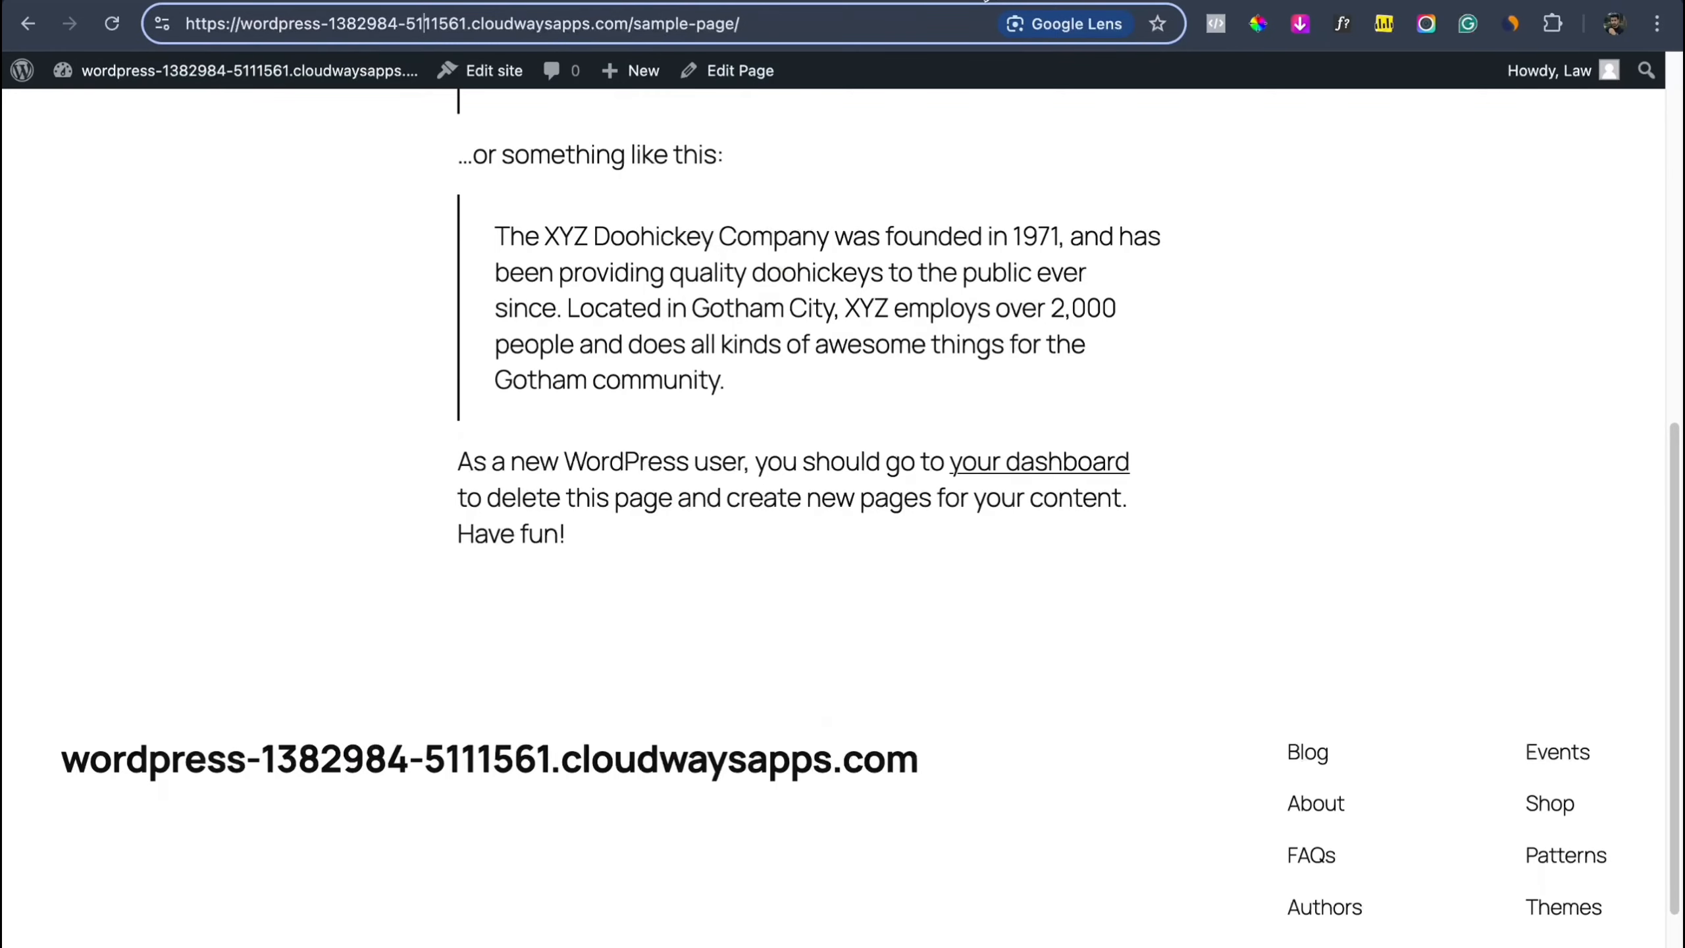
# Step: Open the site from Access Details' Application URL to confirm it still loads at the default address
pyautogui.scroll(5, 637, 229)
pyautogui.scroll(3, 666, 379)
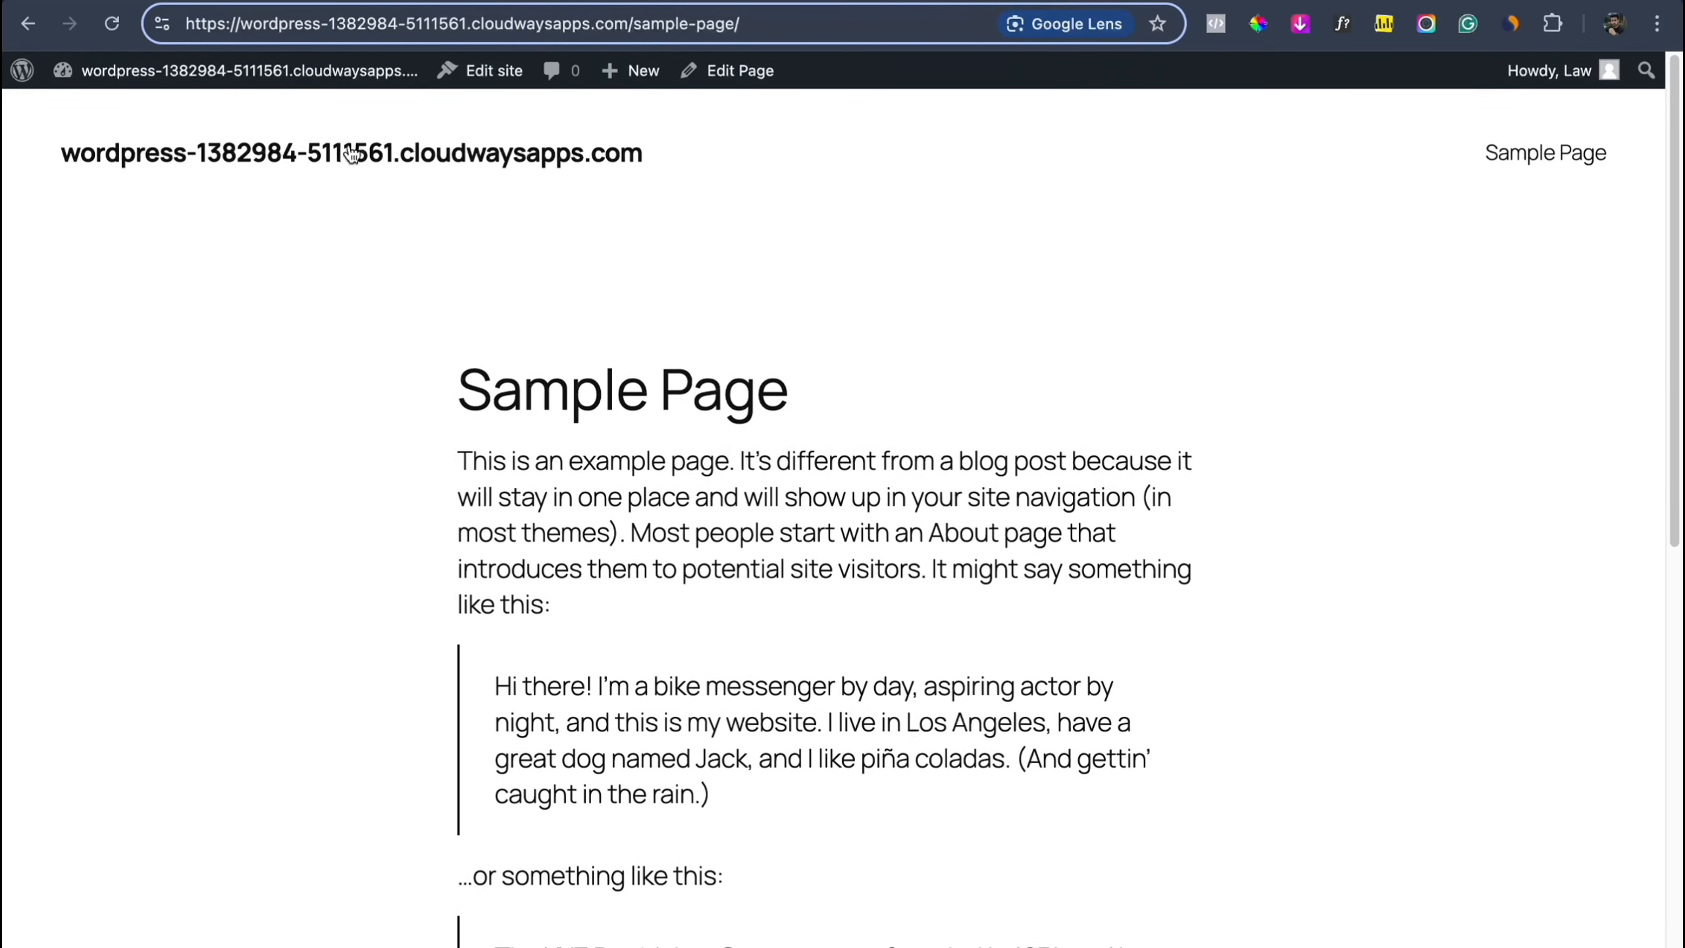
pyautogui.moveTo(216, 24); pyautogui.dragTo(534, 44)
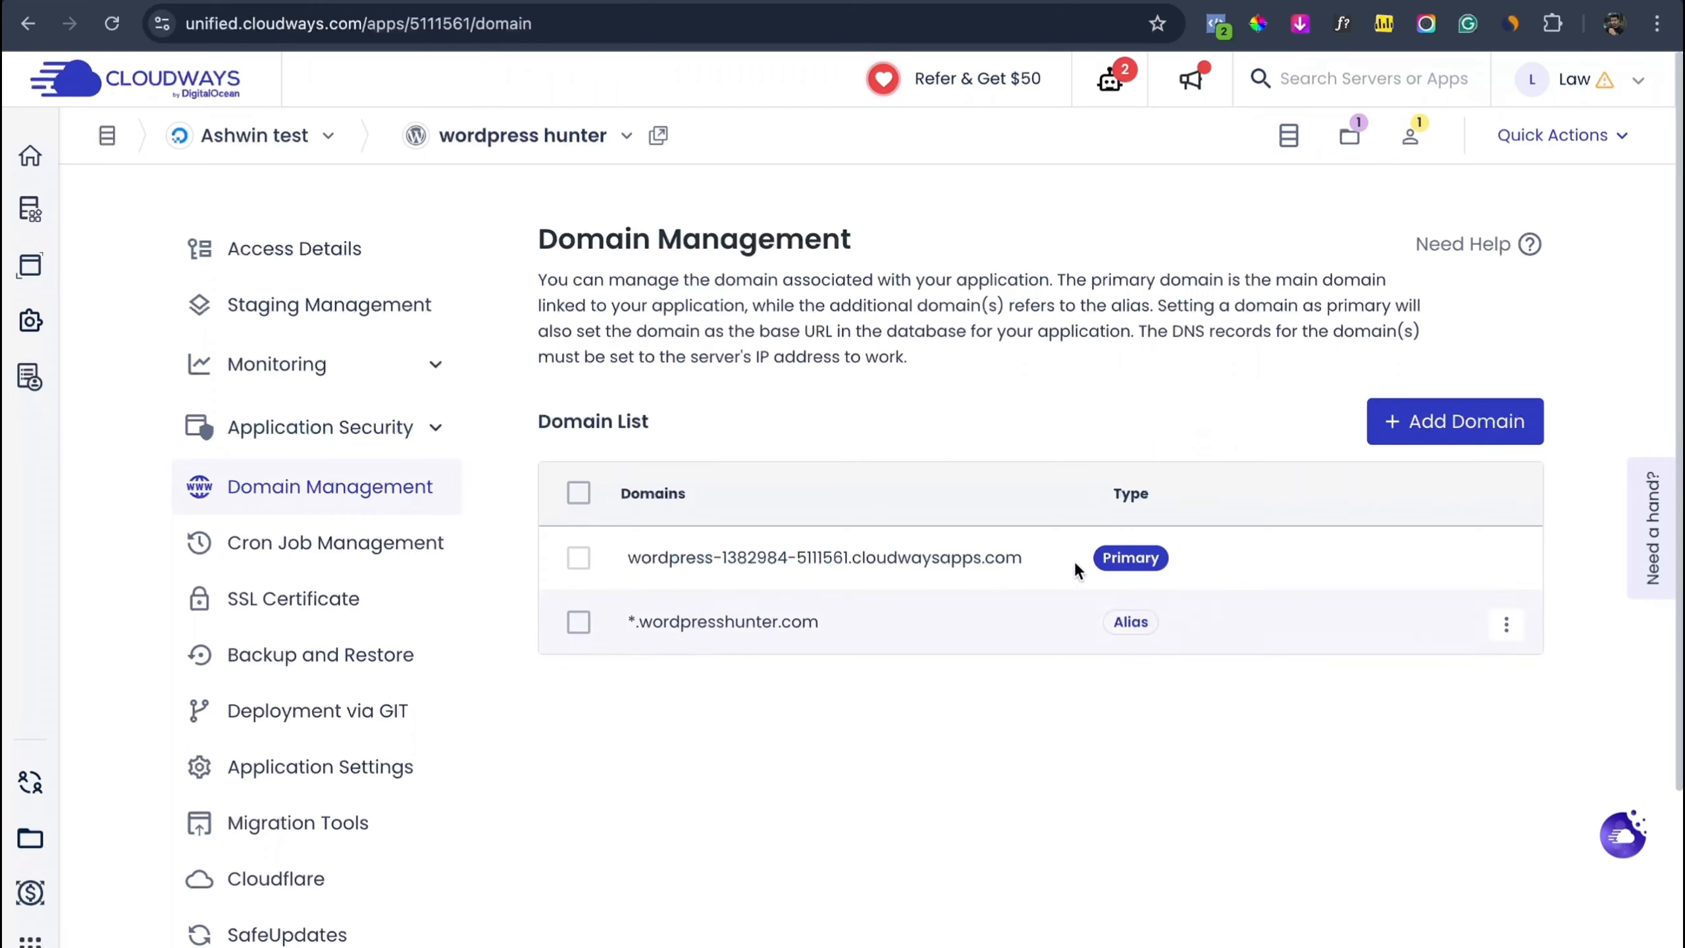
pyautogui.click(344, 257)
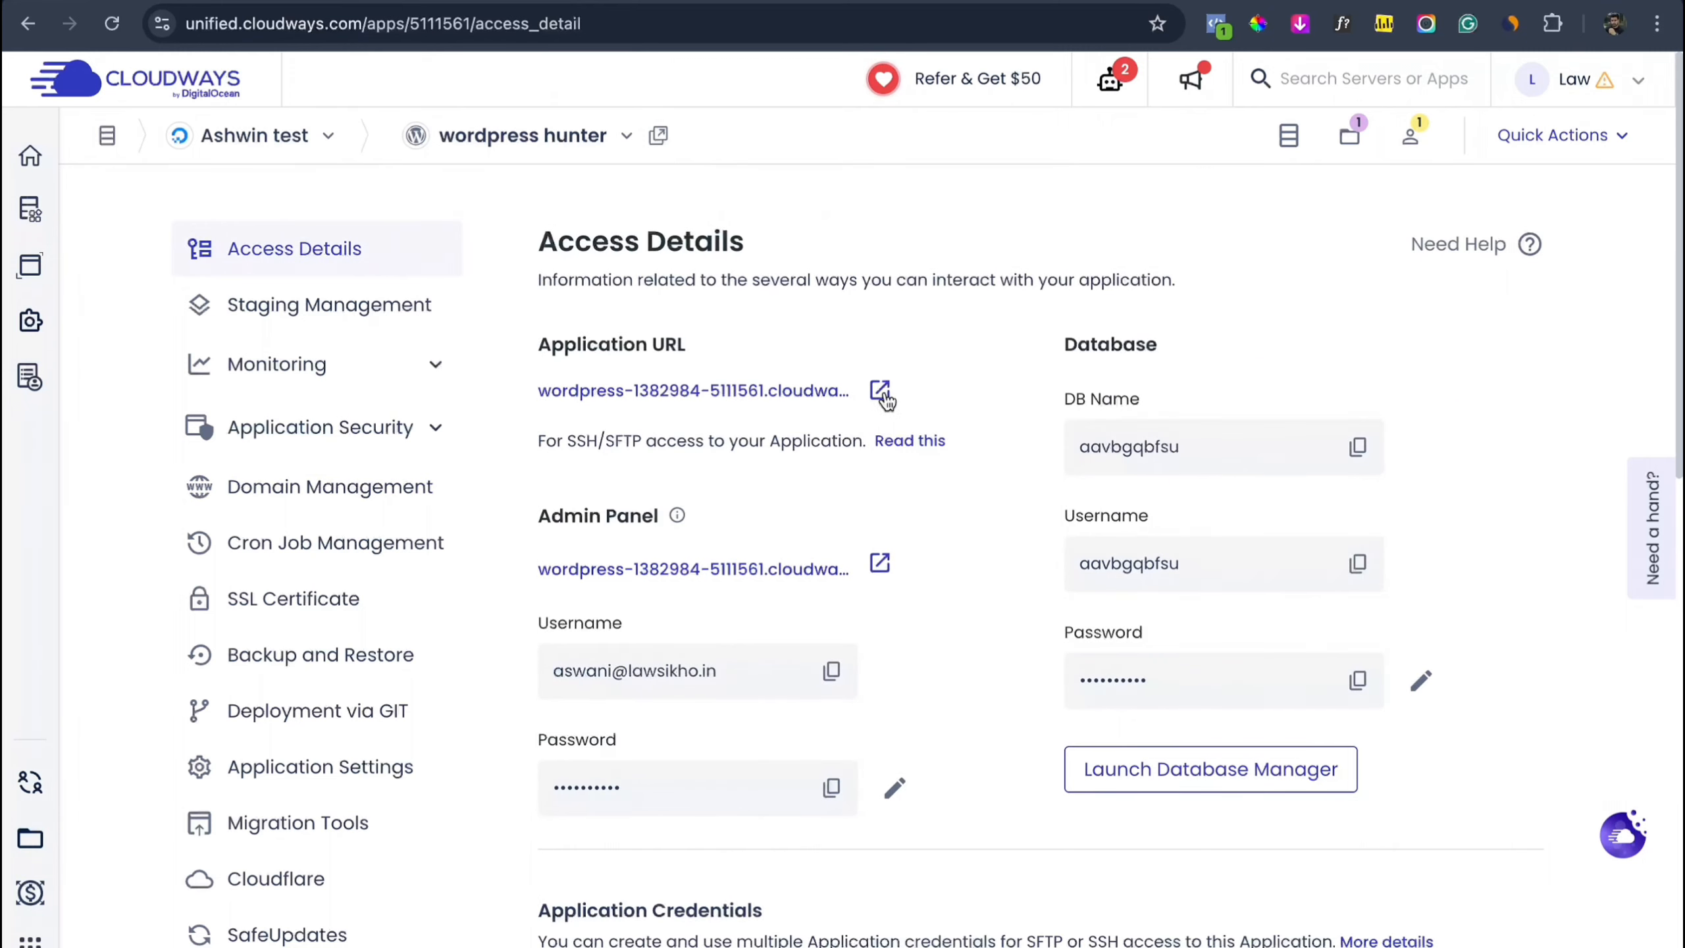
pyautogui.click(878, 391)
pyautogui.moveTo(271, 51)
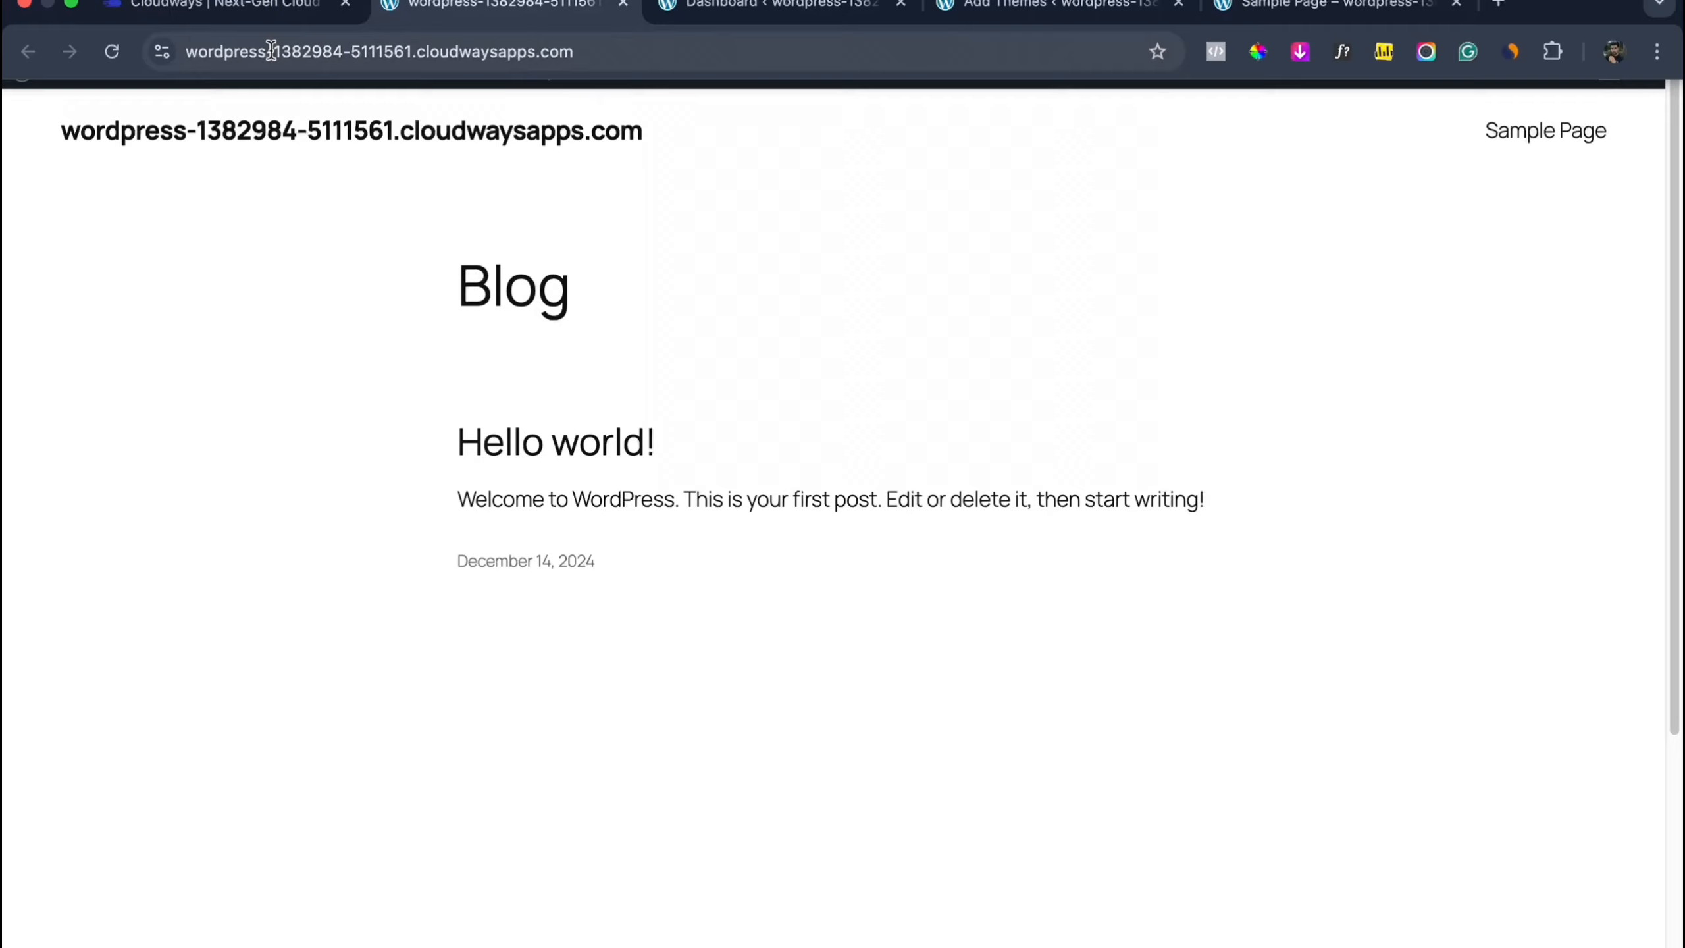
pyautogui.click(271, 52)
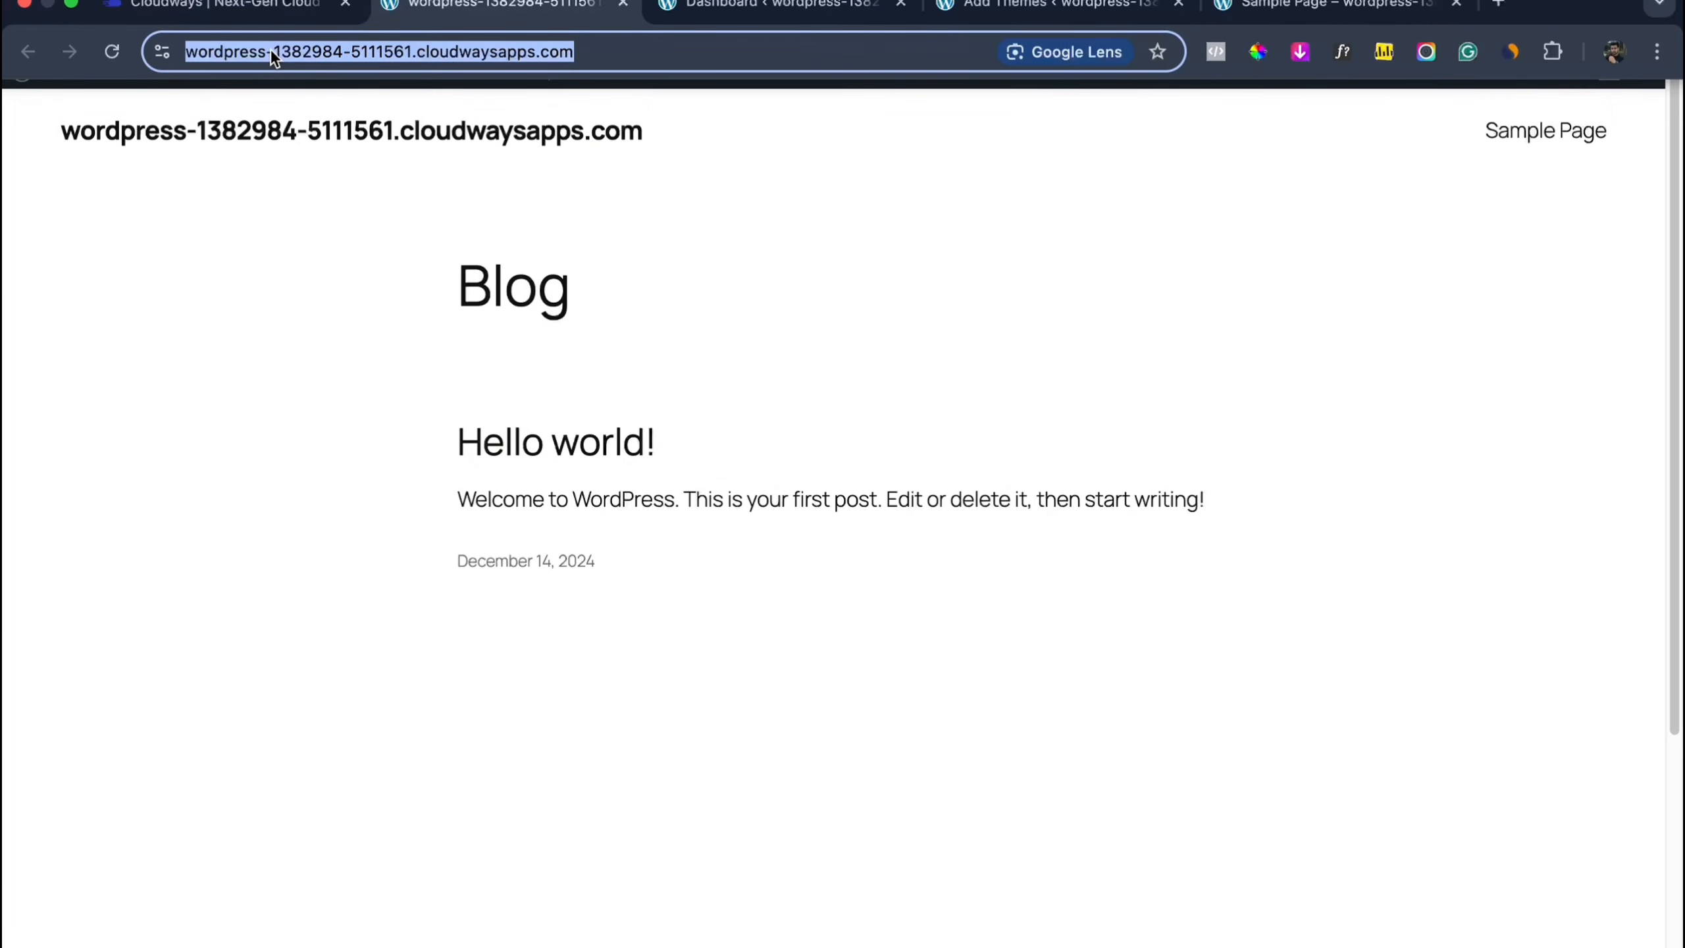
pyautogui.click(247, 7)
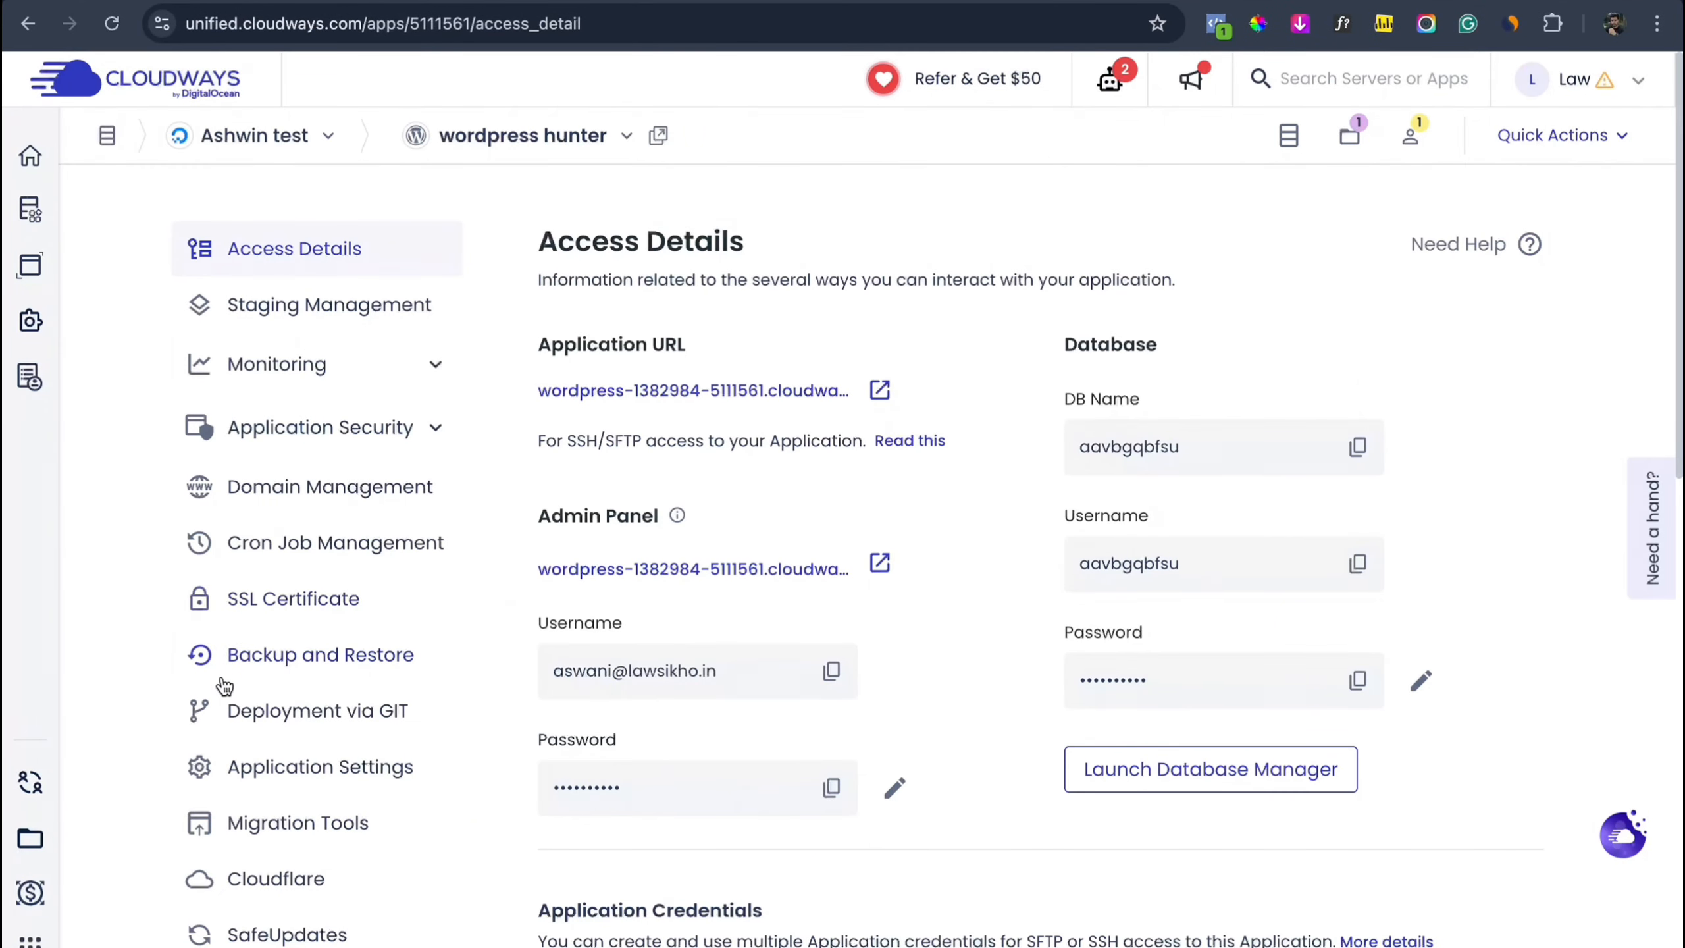
# Step: Go to Domain Management and open the wordpresshunter.com row's actions menu
pyautogui.scroll(-1, 226, 683)
pyautogui.click(342, 457)
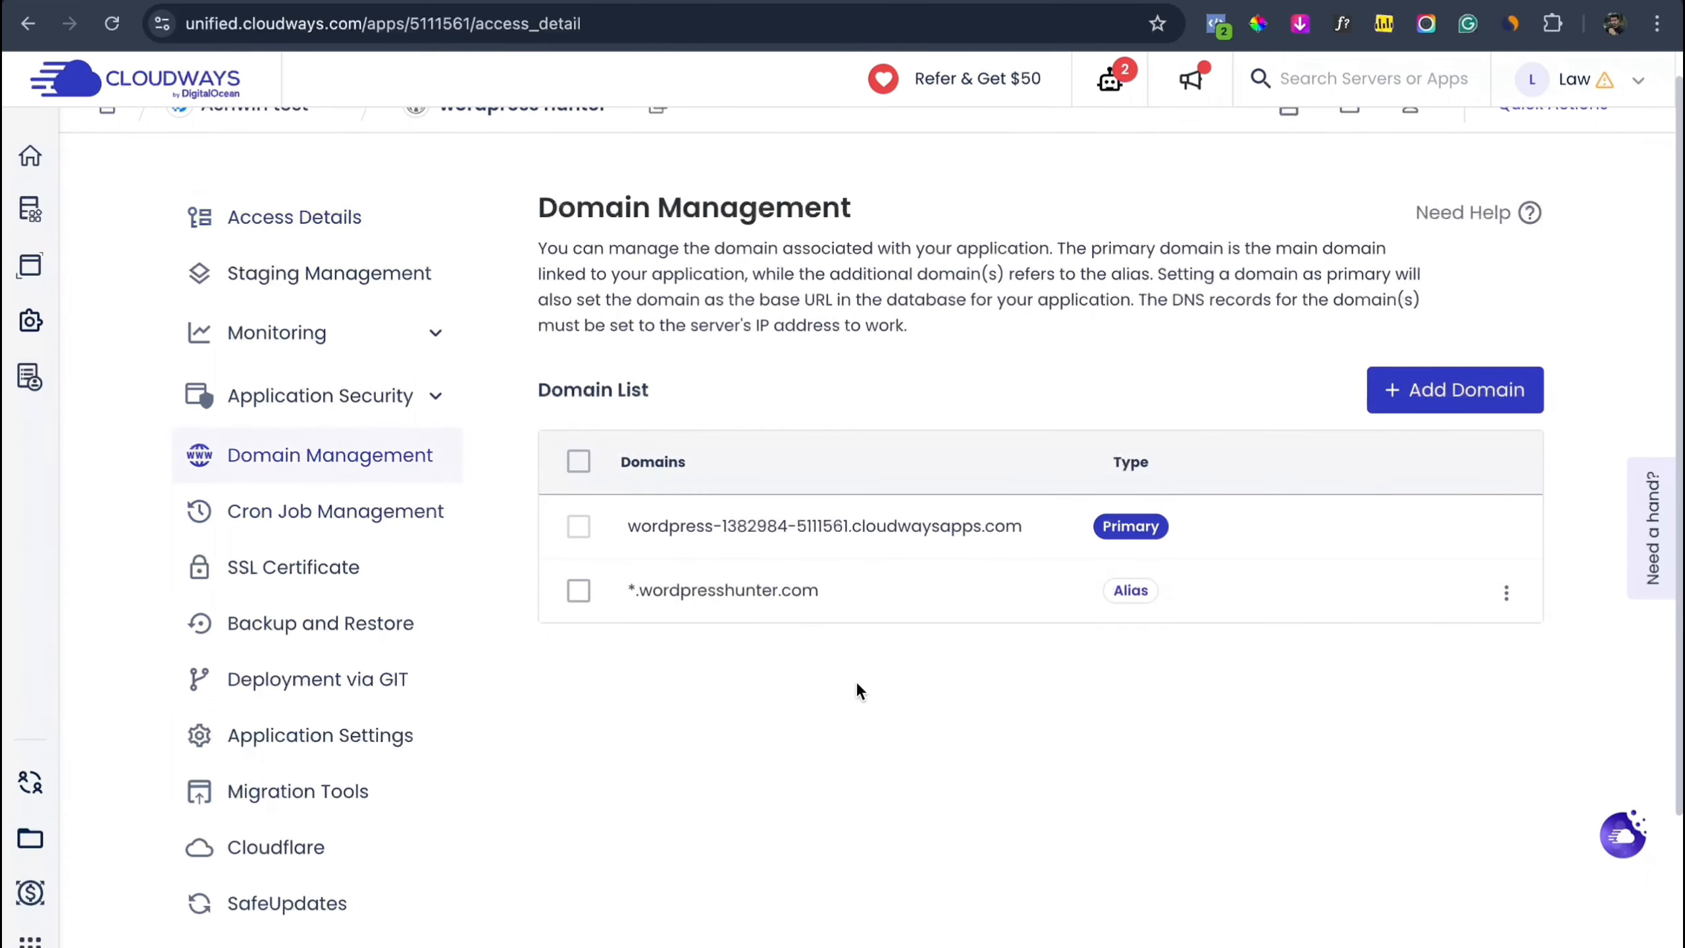
pyautogui.click(1506, 628)
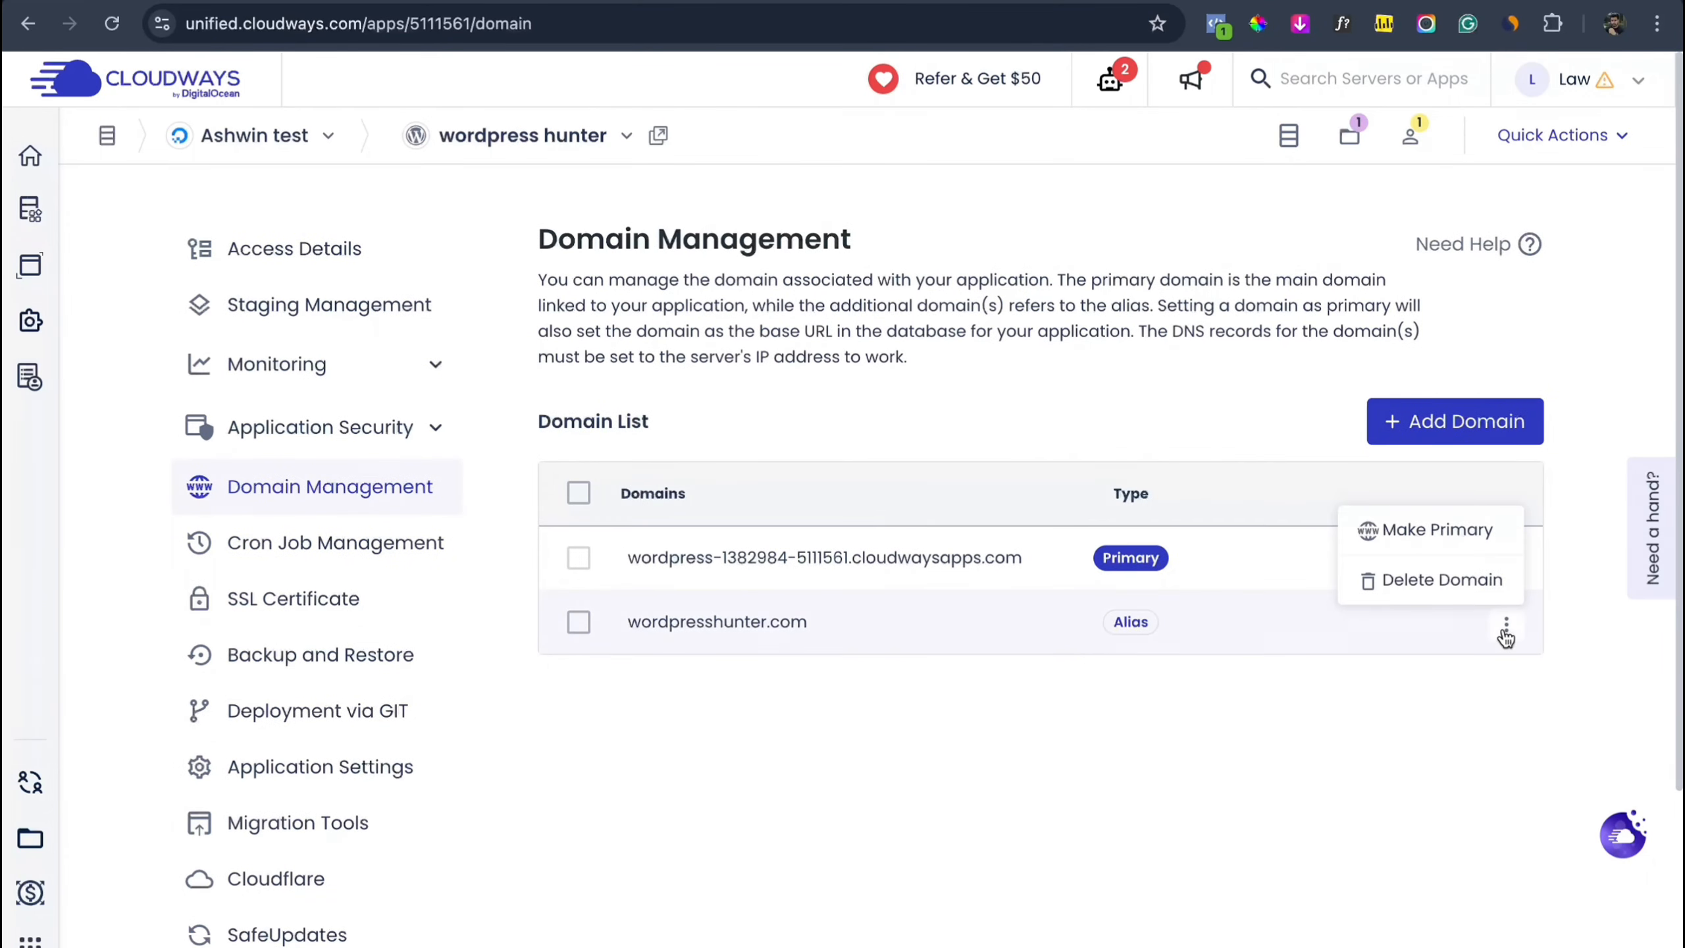
# Step: Make wordpresshunter.com the primary domain, demoting the cloudwaysapps.com address to an alias
pyautogui.click(1481, 551)
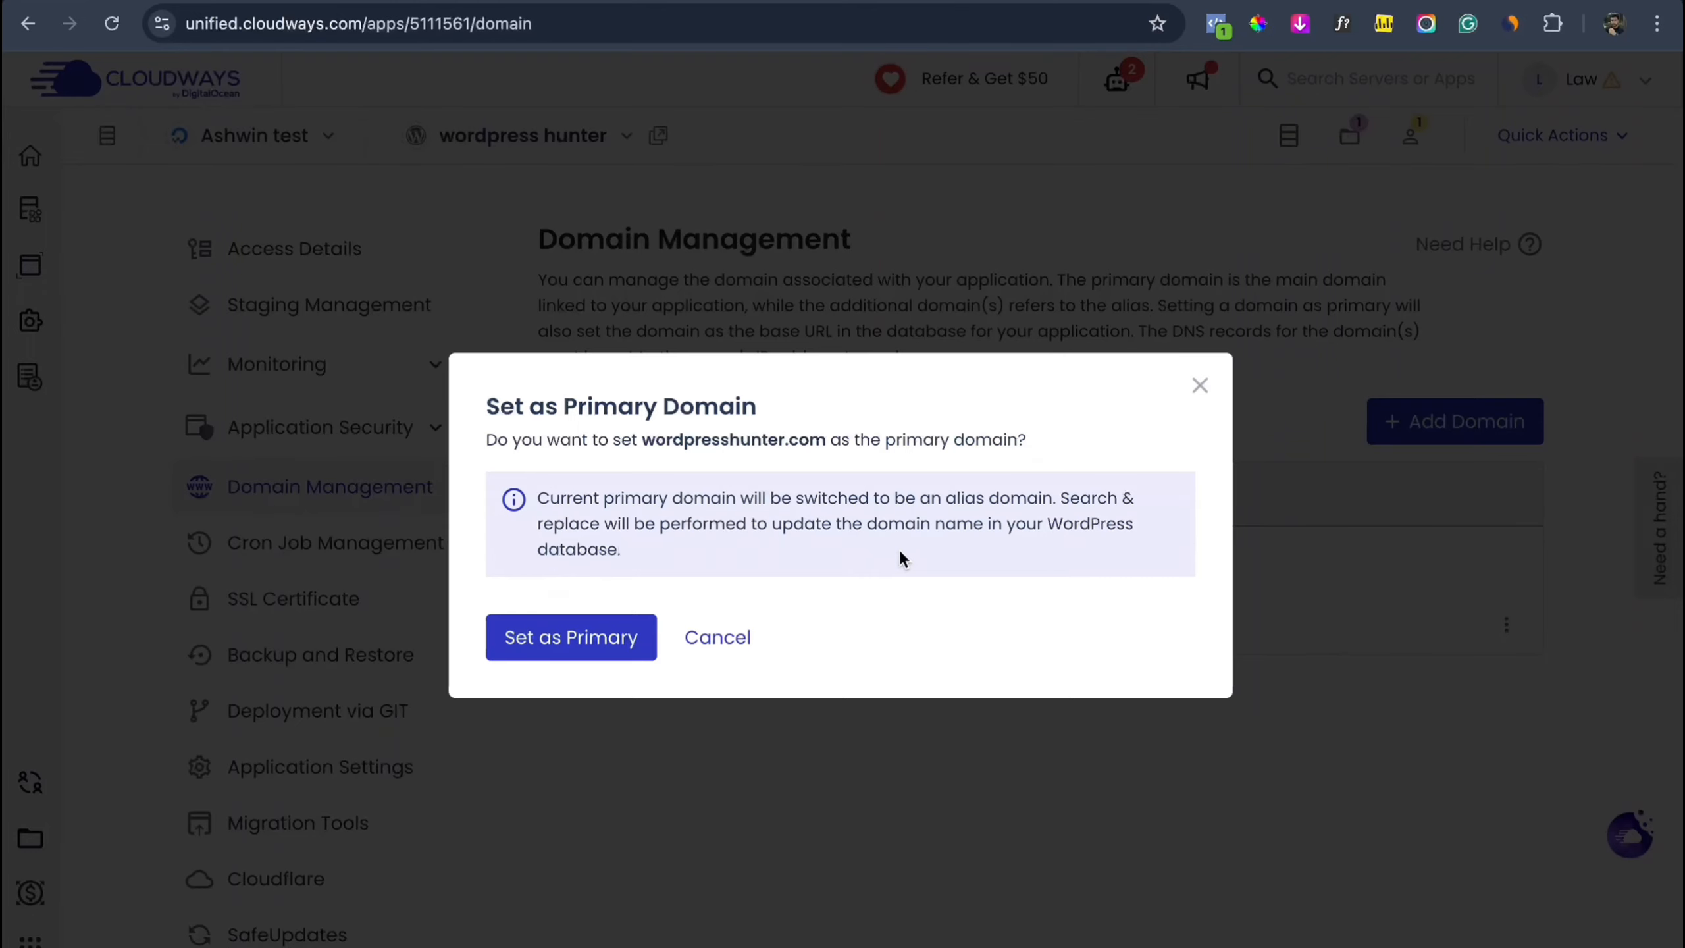
pyautogui.click(620, 642)
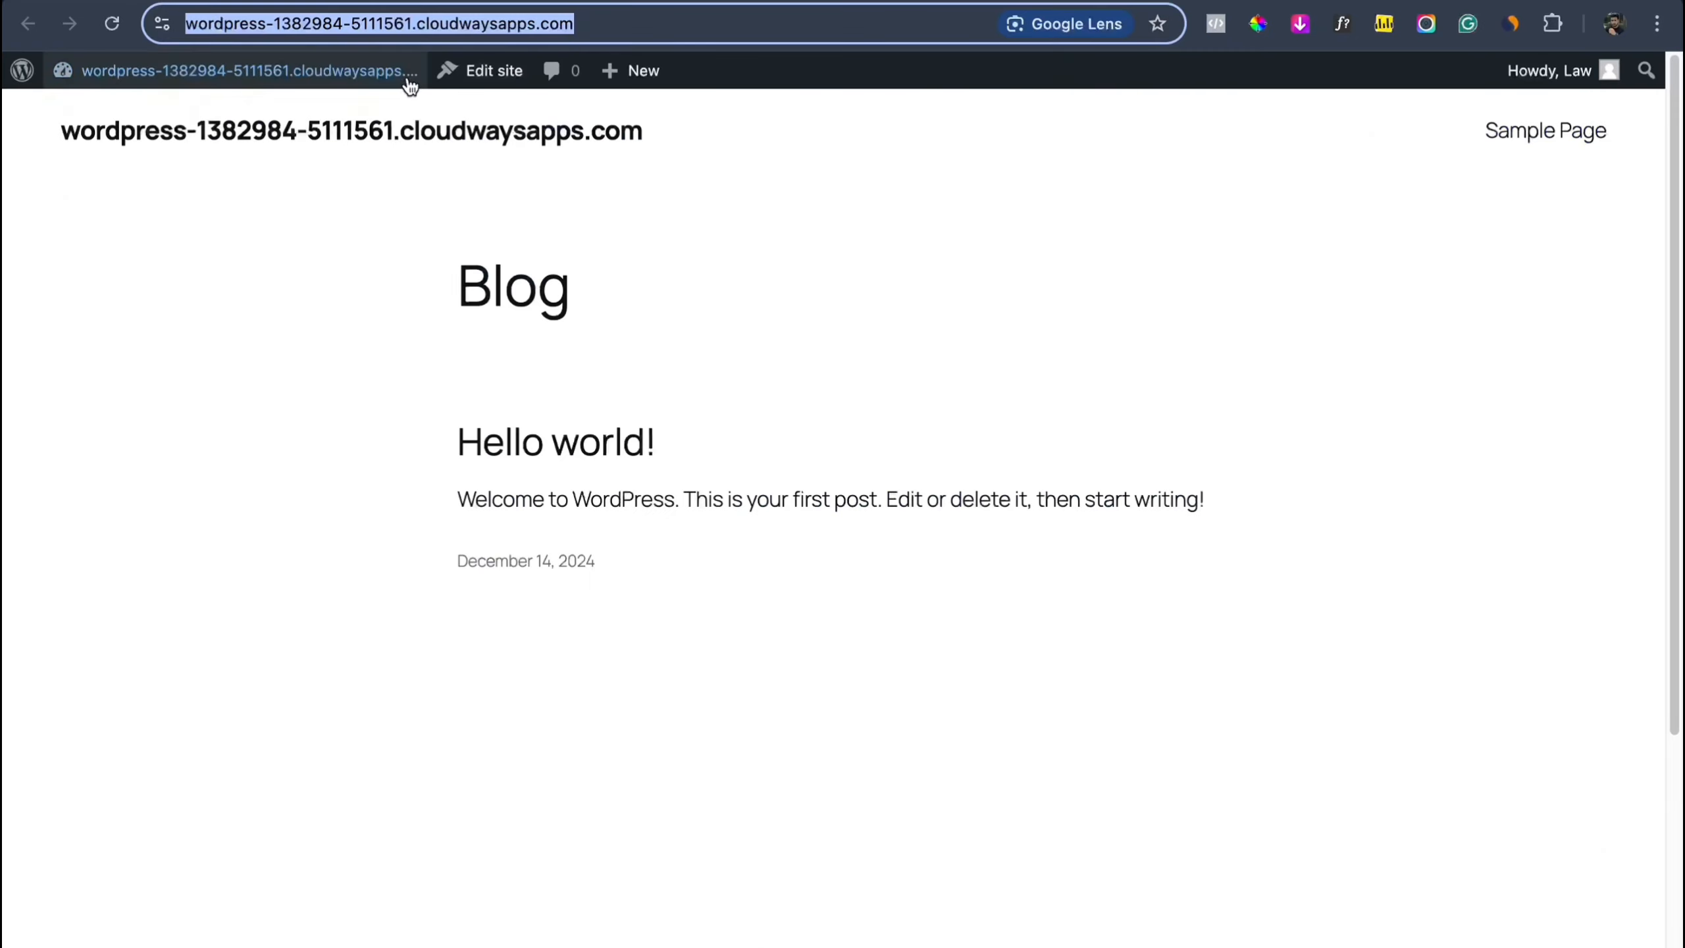
pyautogui.moveTo(257, 73)
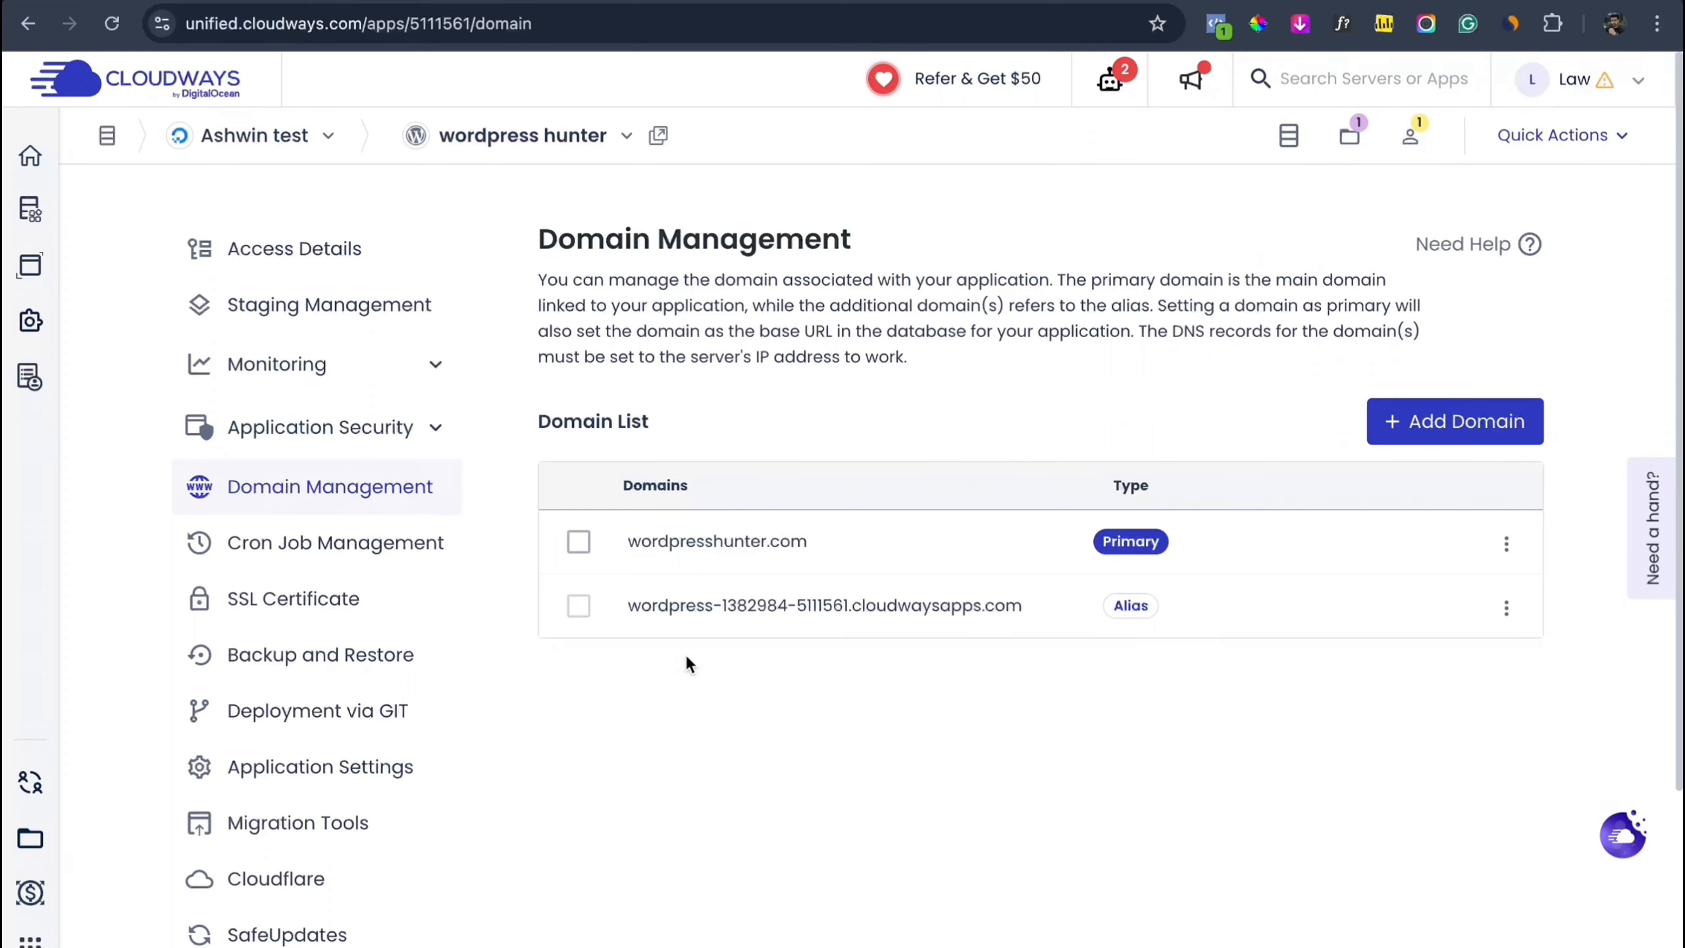
# Step: Open the site from Access Details at its new Application URL, wordpresshunter.com
pyautogui.click(323, 260)
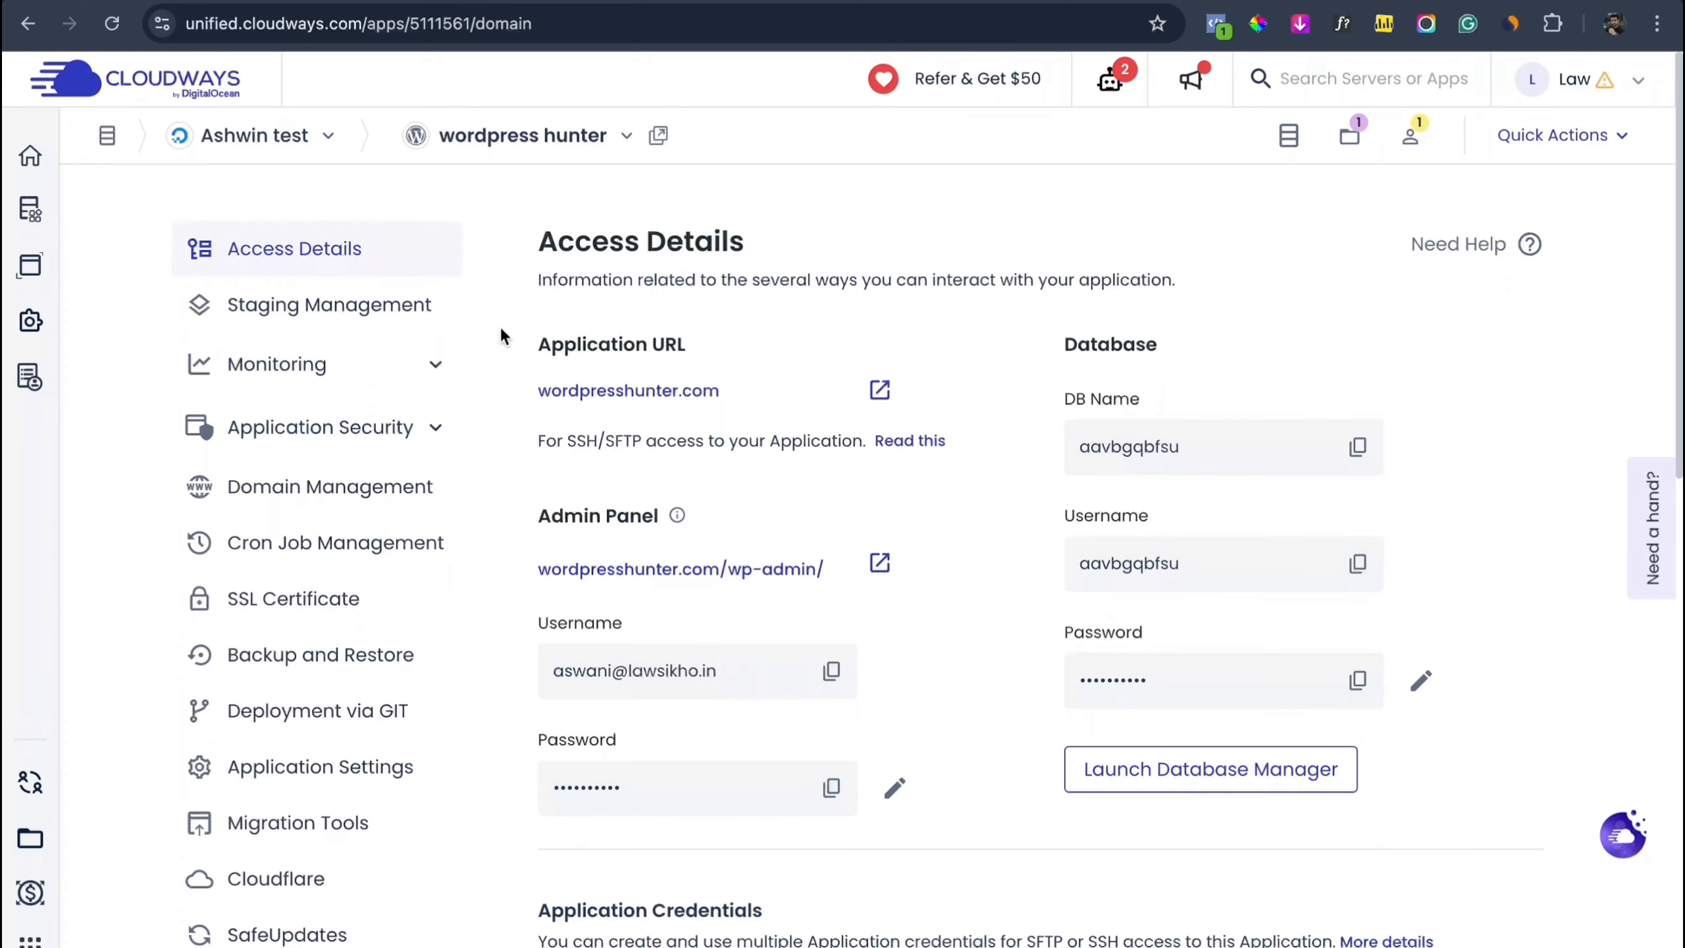
pyautogui.click(882, 388)
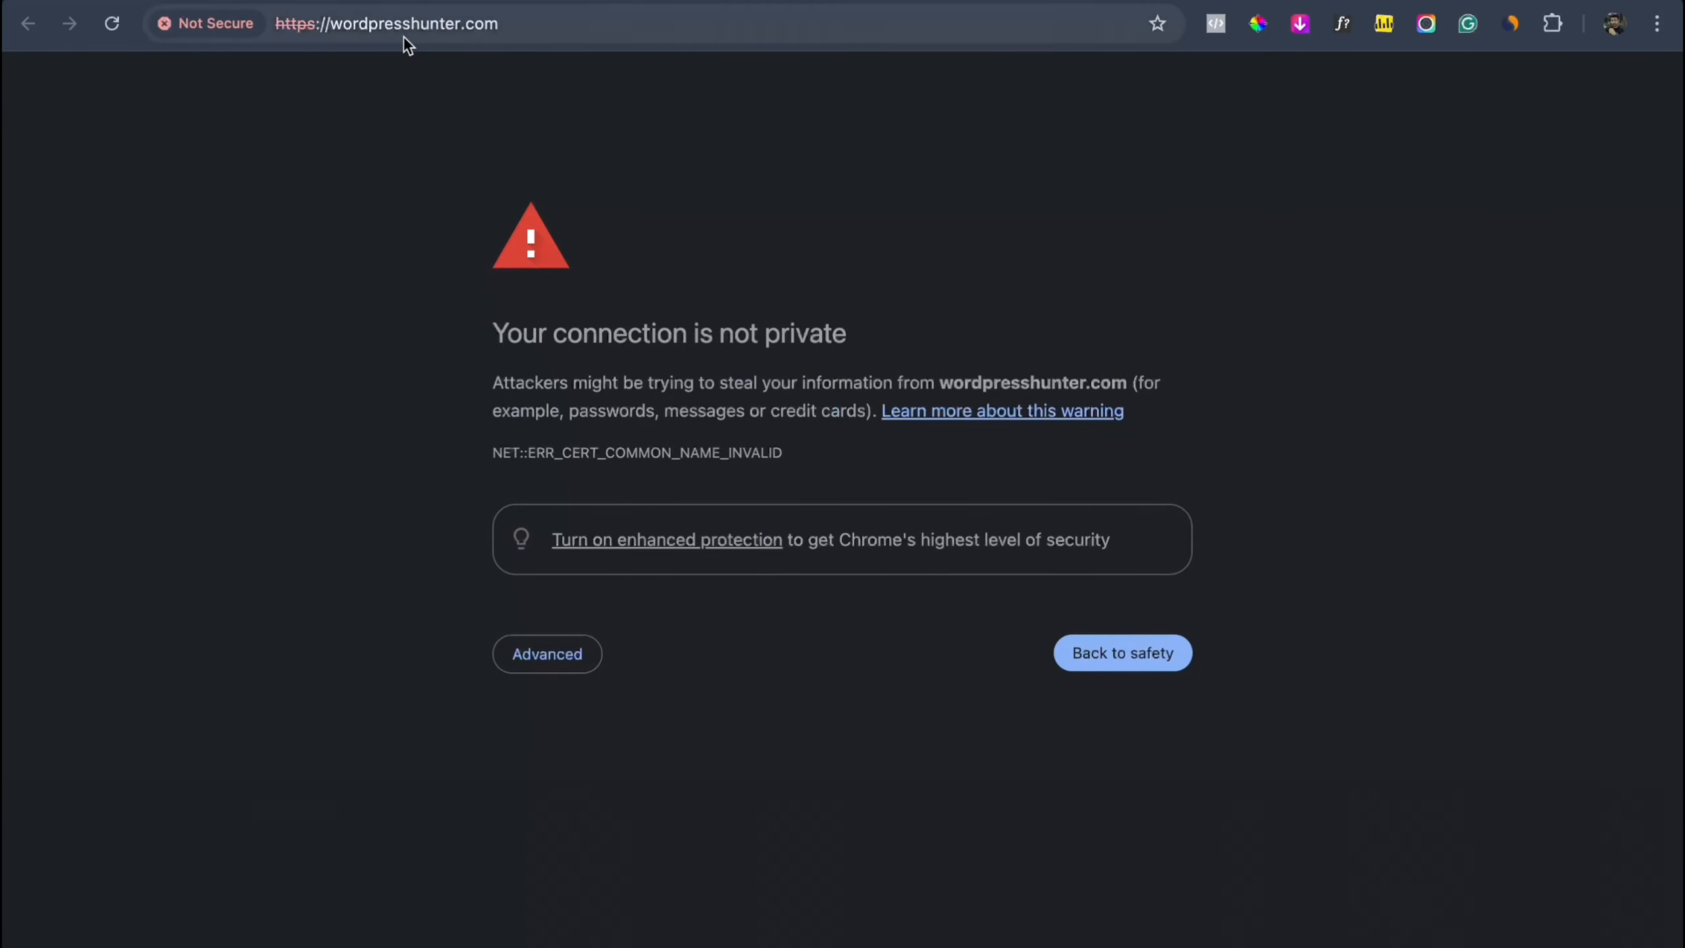
# Step: Bypass the certificate warning to load wordpresshunter.com, then return to the Cloudways tab
pyautogui.click(578, 652)
pyautogui.click(597, 838)
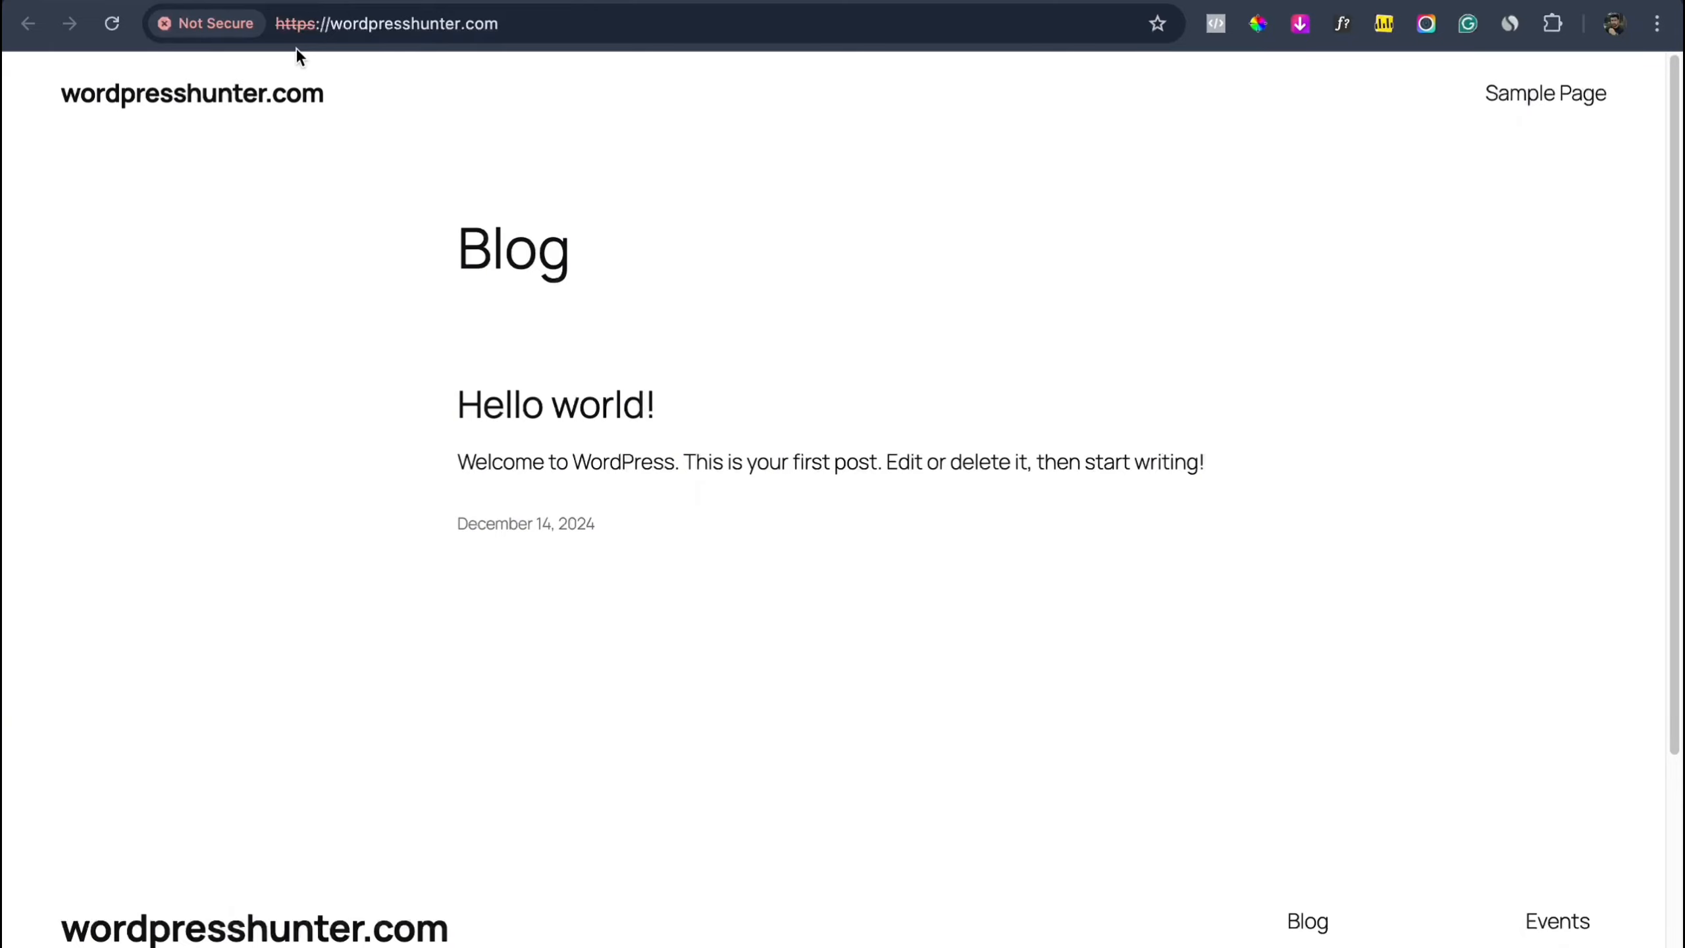
pyautogui.click(227, 1)
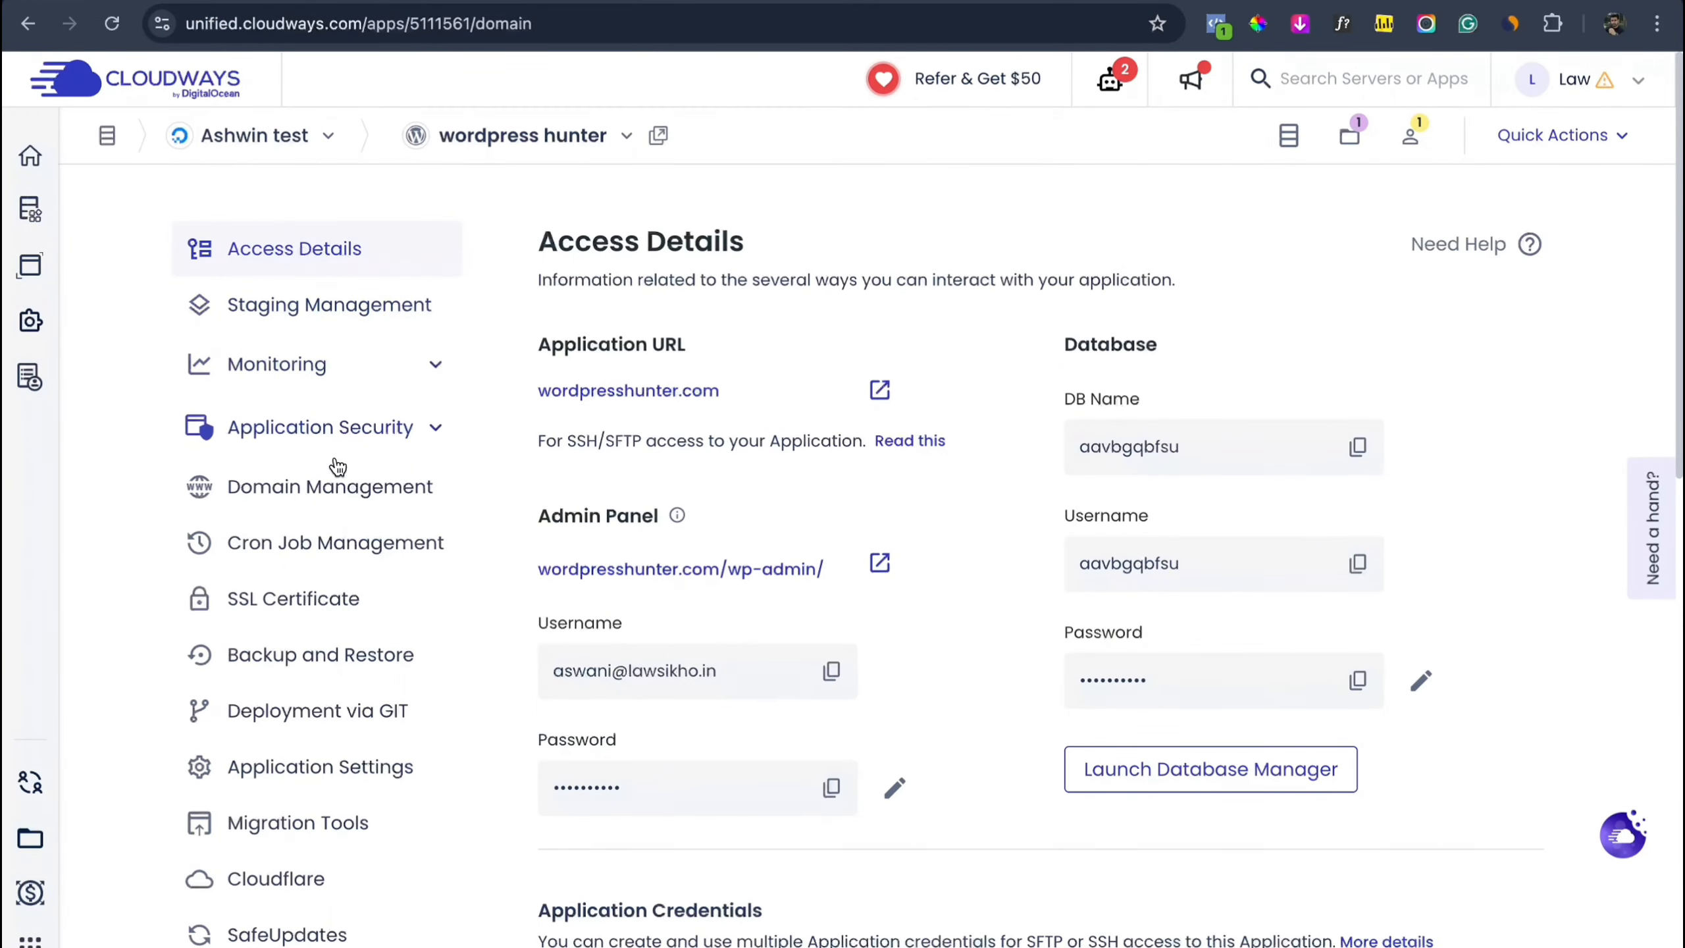
# Step: In the application's SSL Certificate settings, keep Let's Encrypt as the certificate type
pyautogui.scroll(-2, 335, 465)
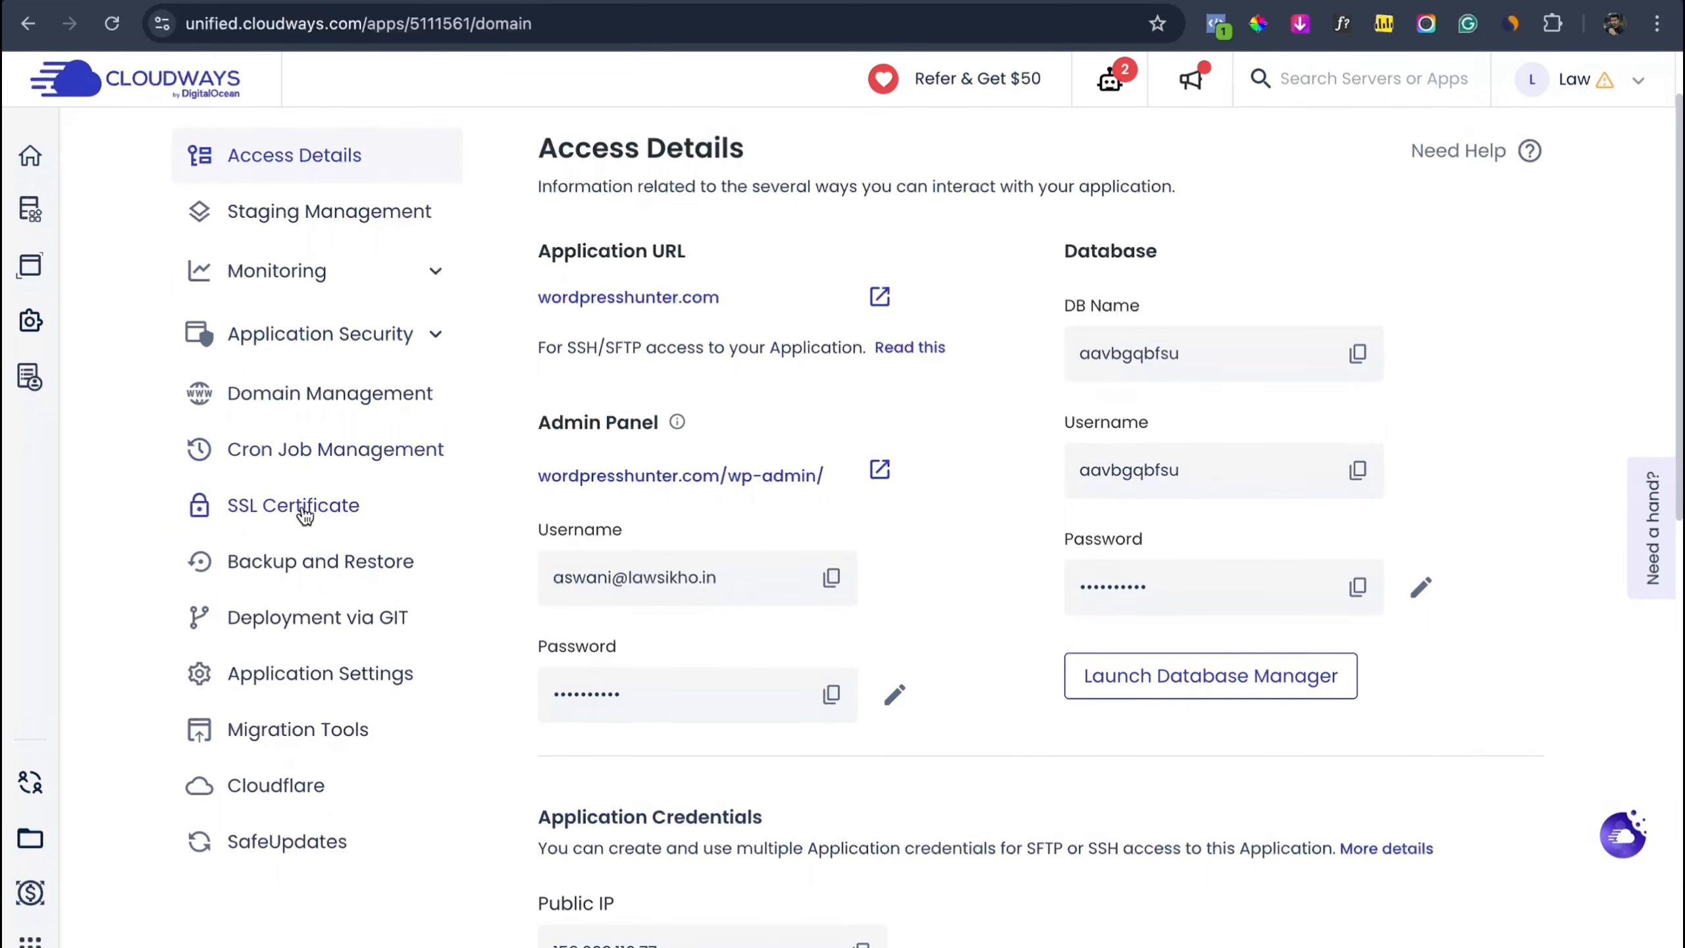
pyautogui.click(303, 507)
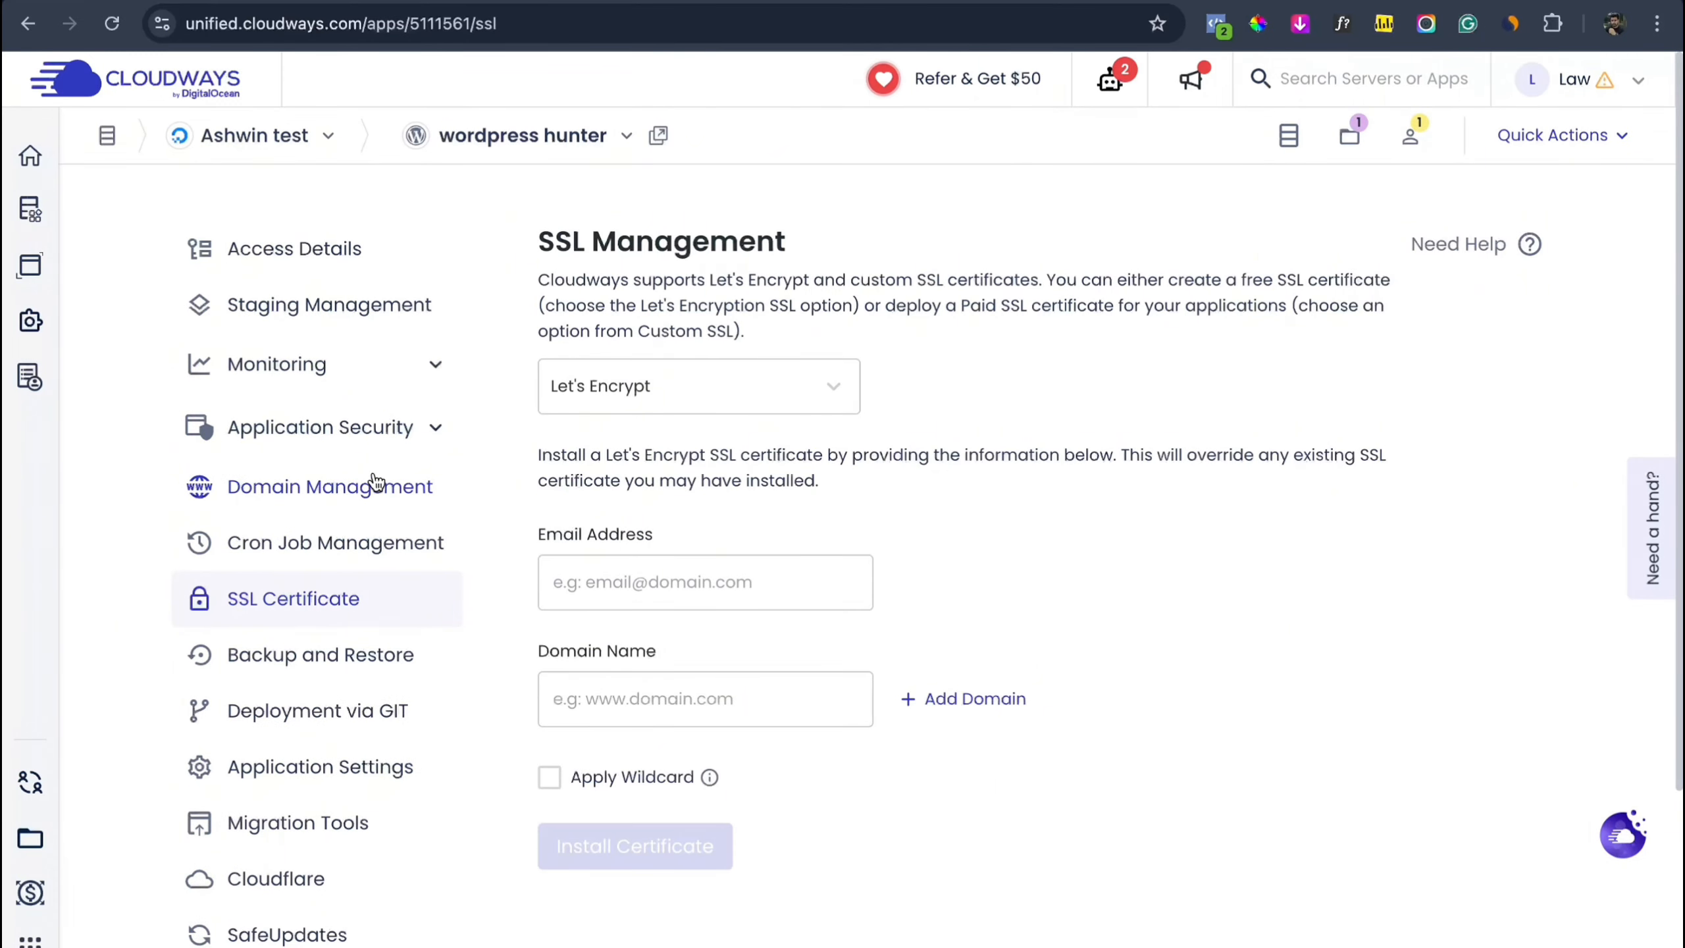
pyautogui.click(793, 372)
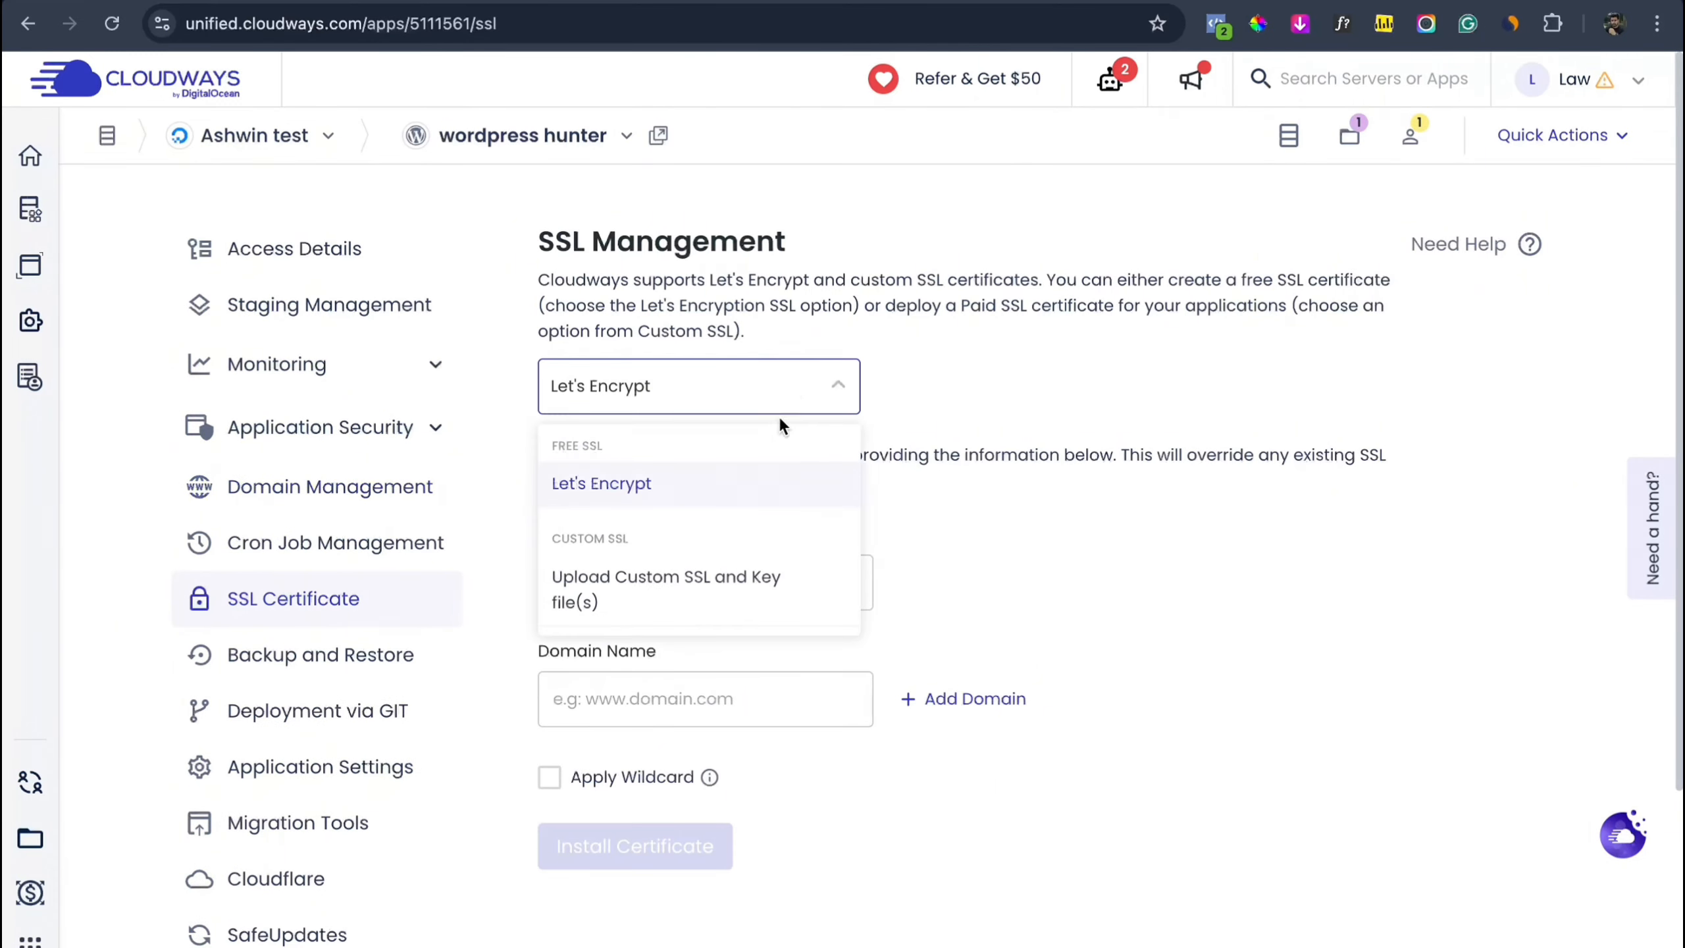
pyautogui.click(763, 496)
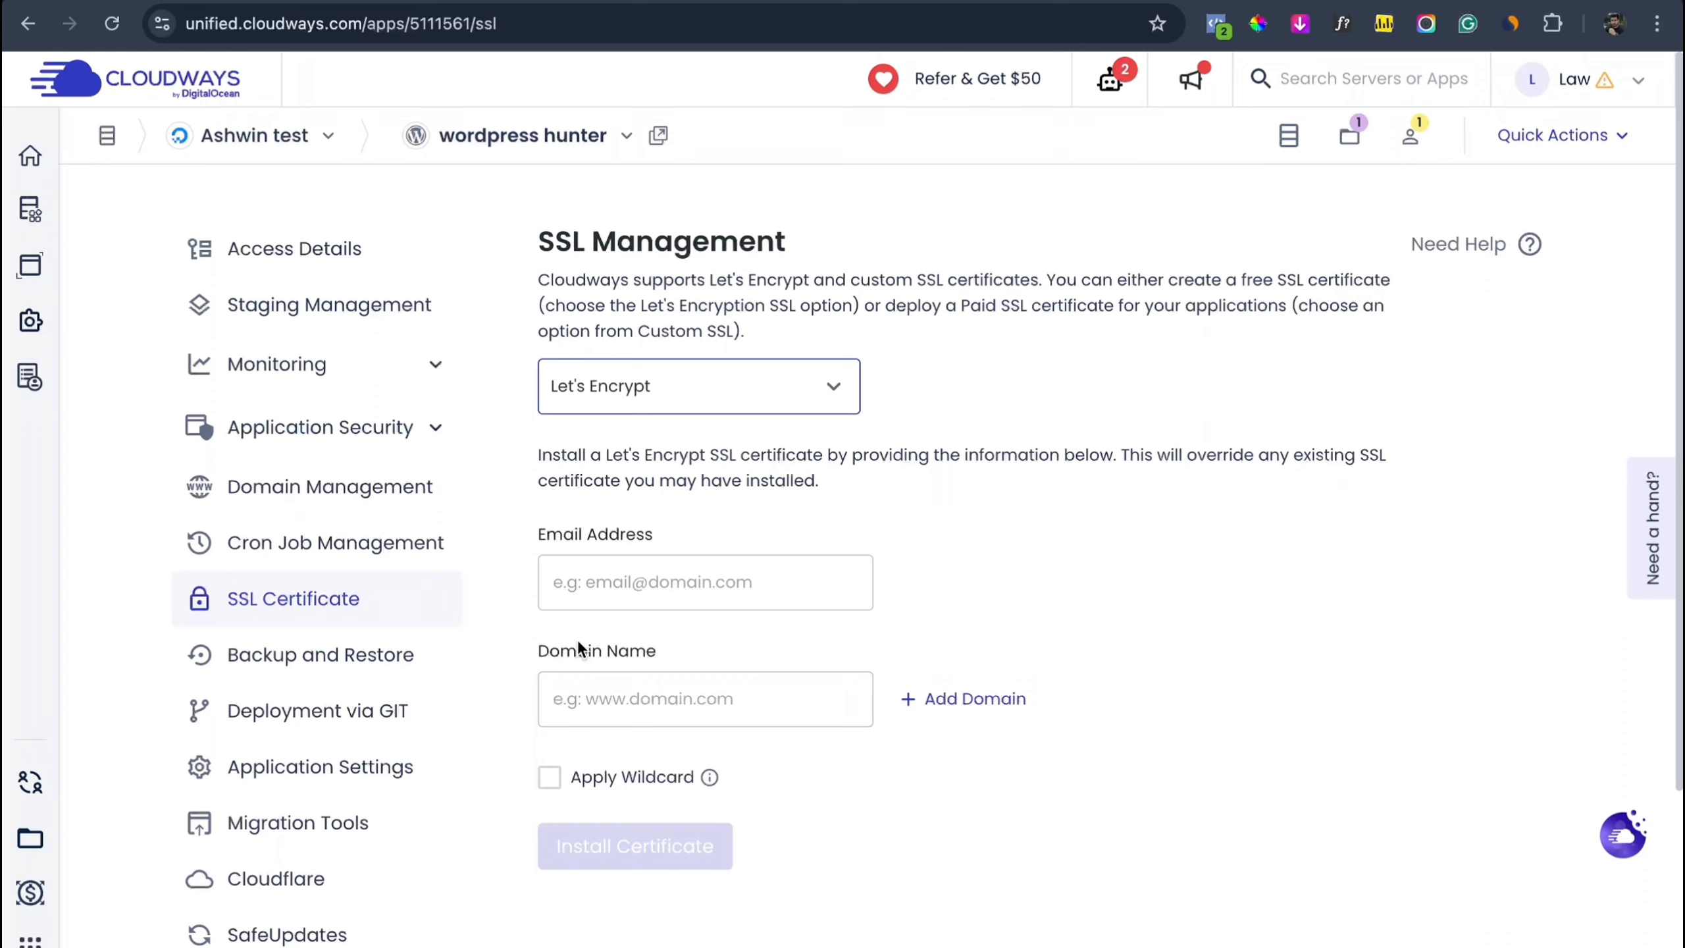
# Step: Fill in the admin contact e-mail and begin entering the domain 'wordpresshunter'
pyautogui.click(645, 601)
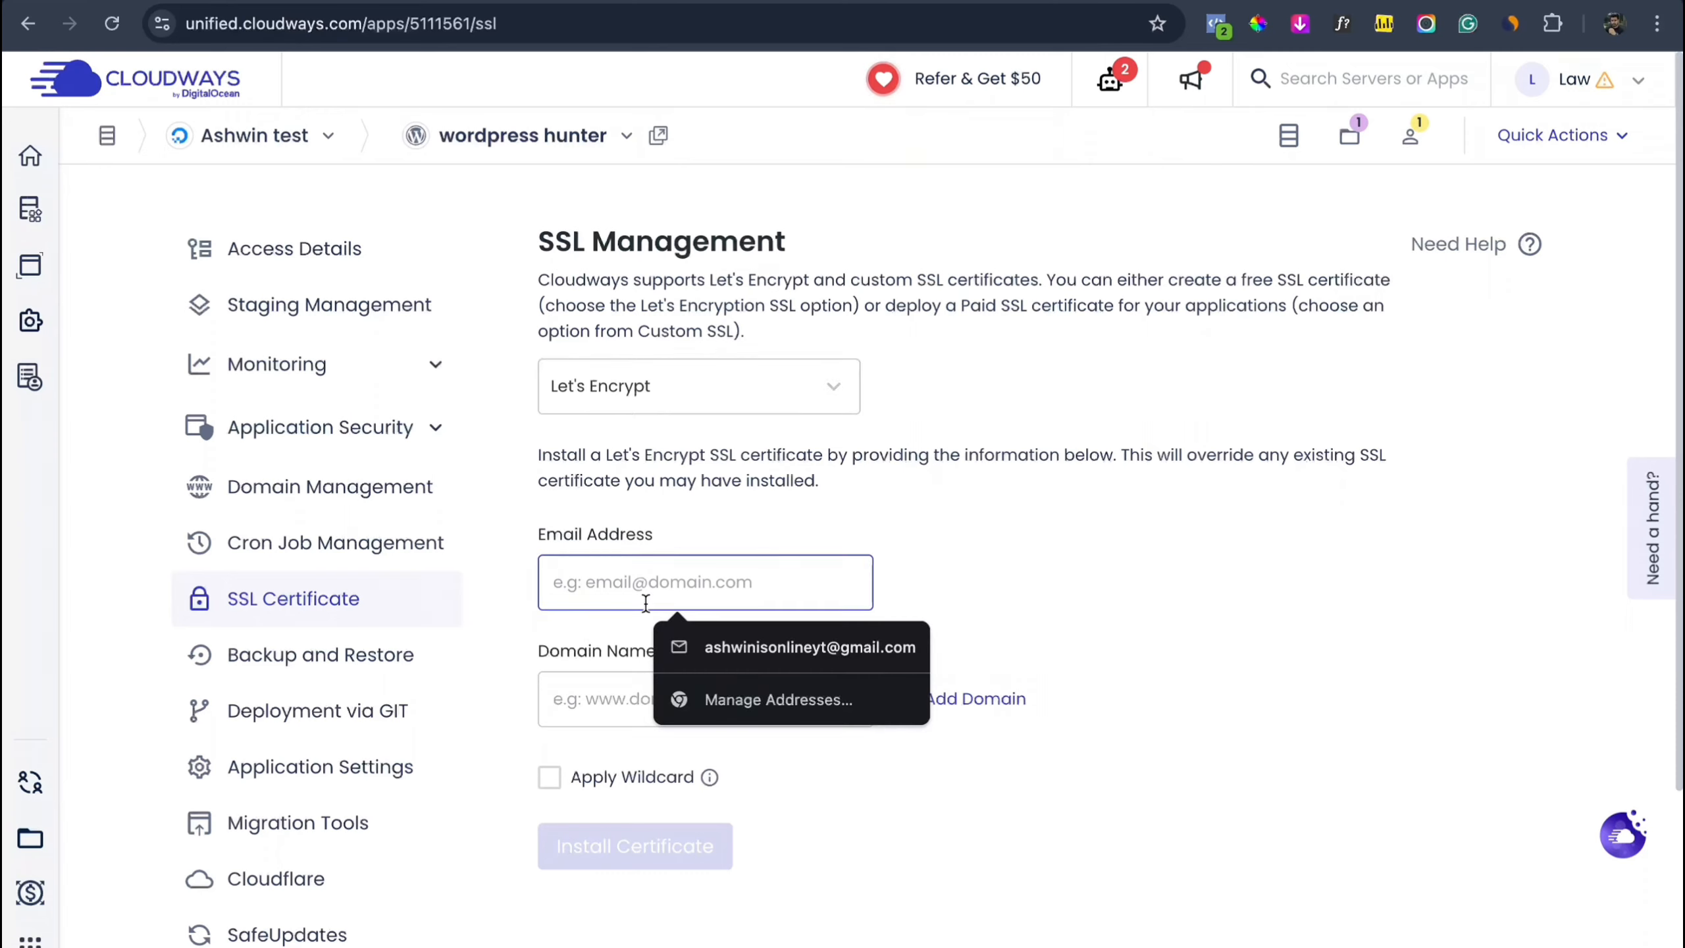
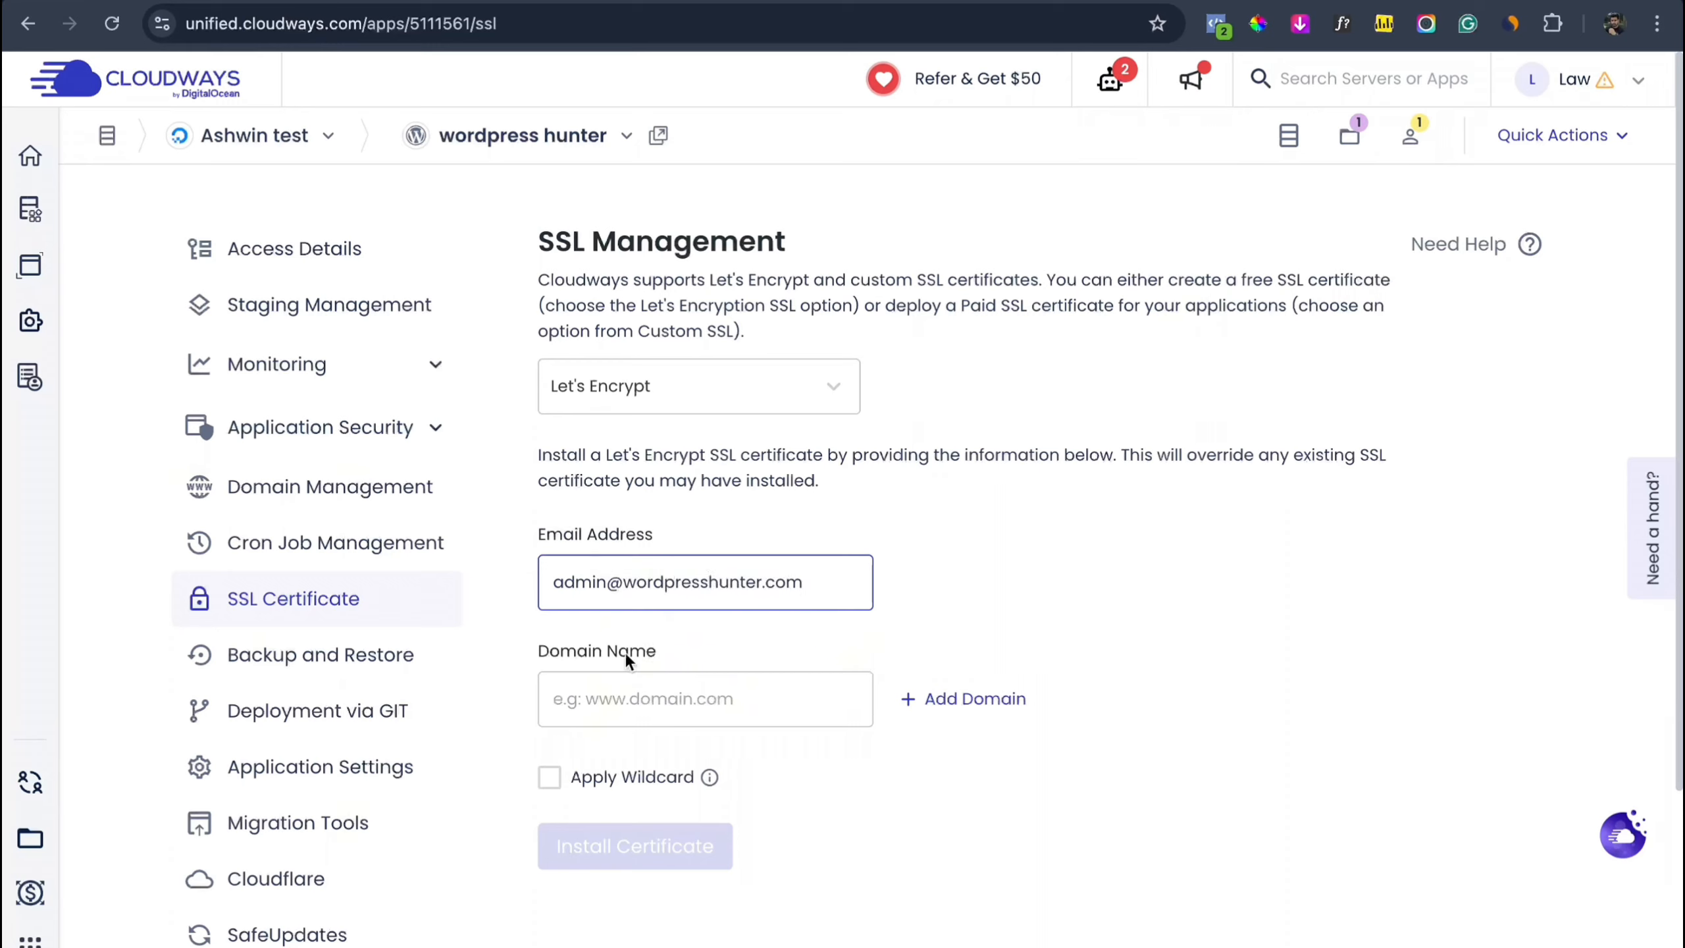
pyautogui.click(619, 709)
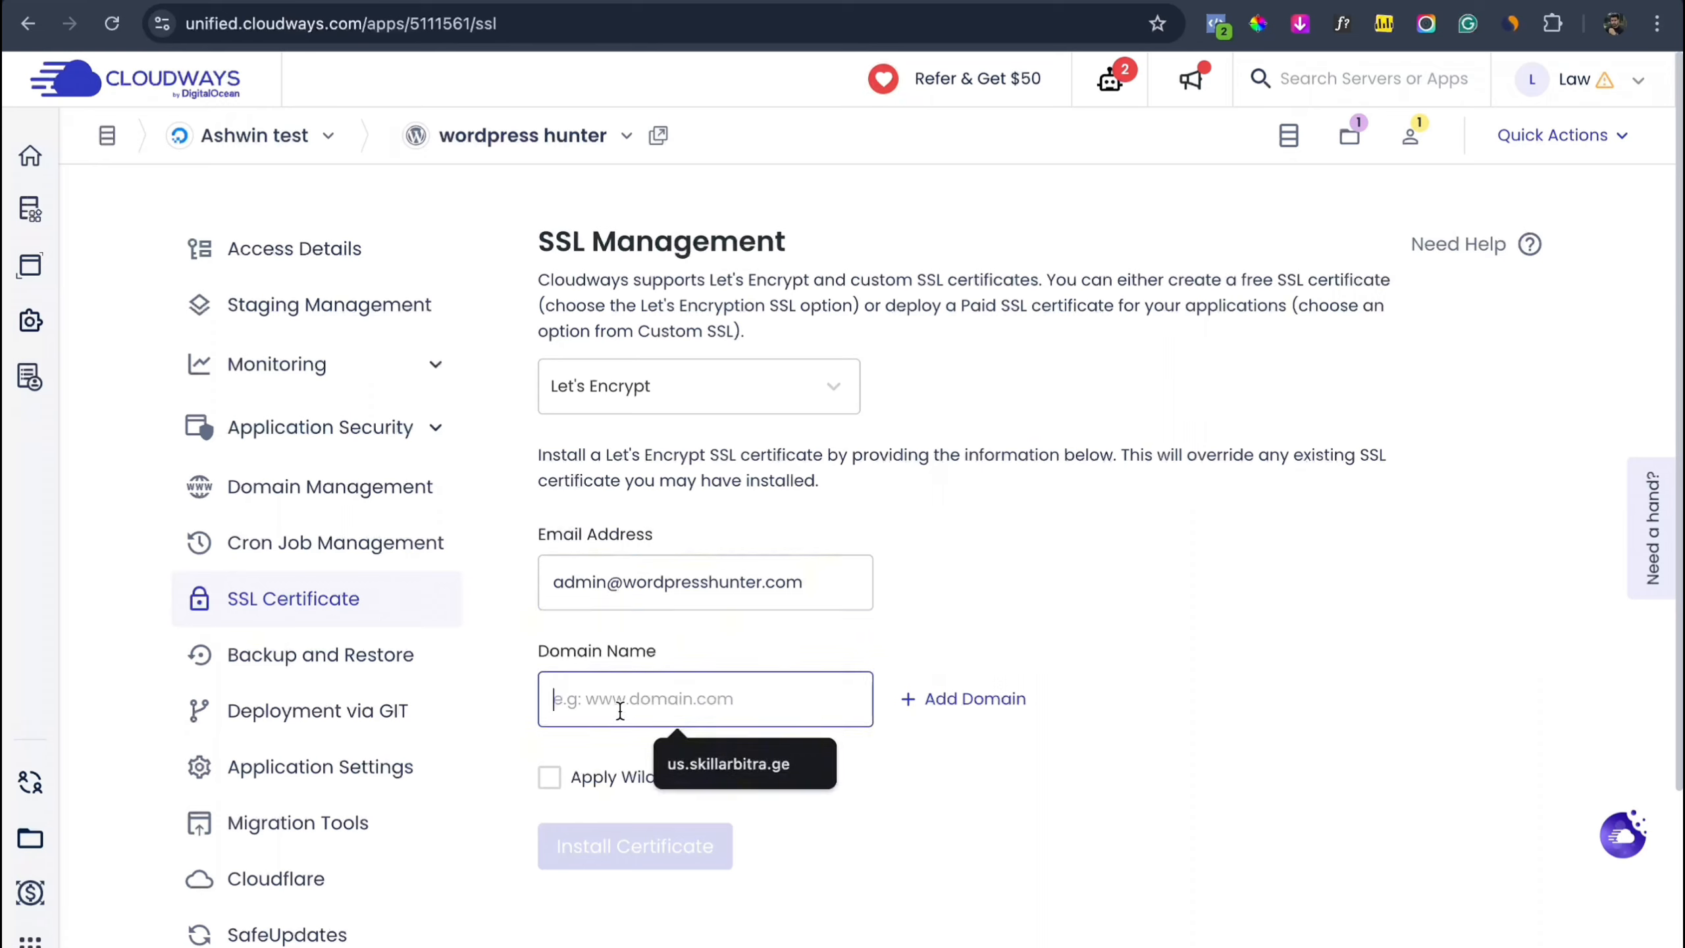
pyautogui.write('wordpresshu')
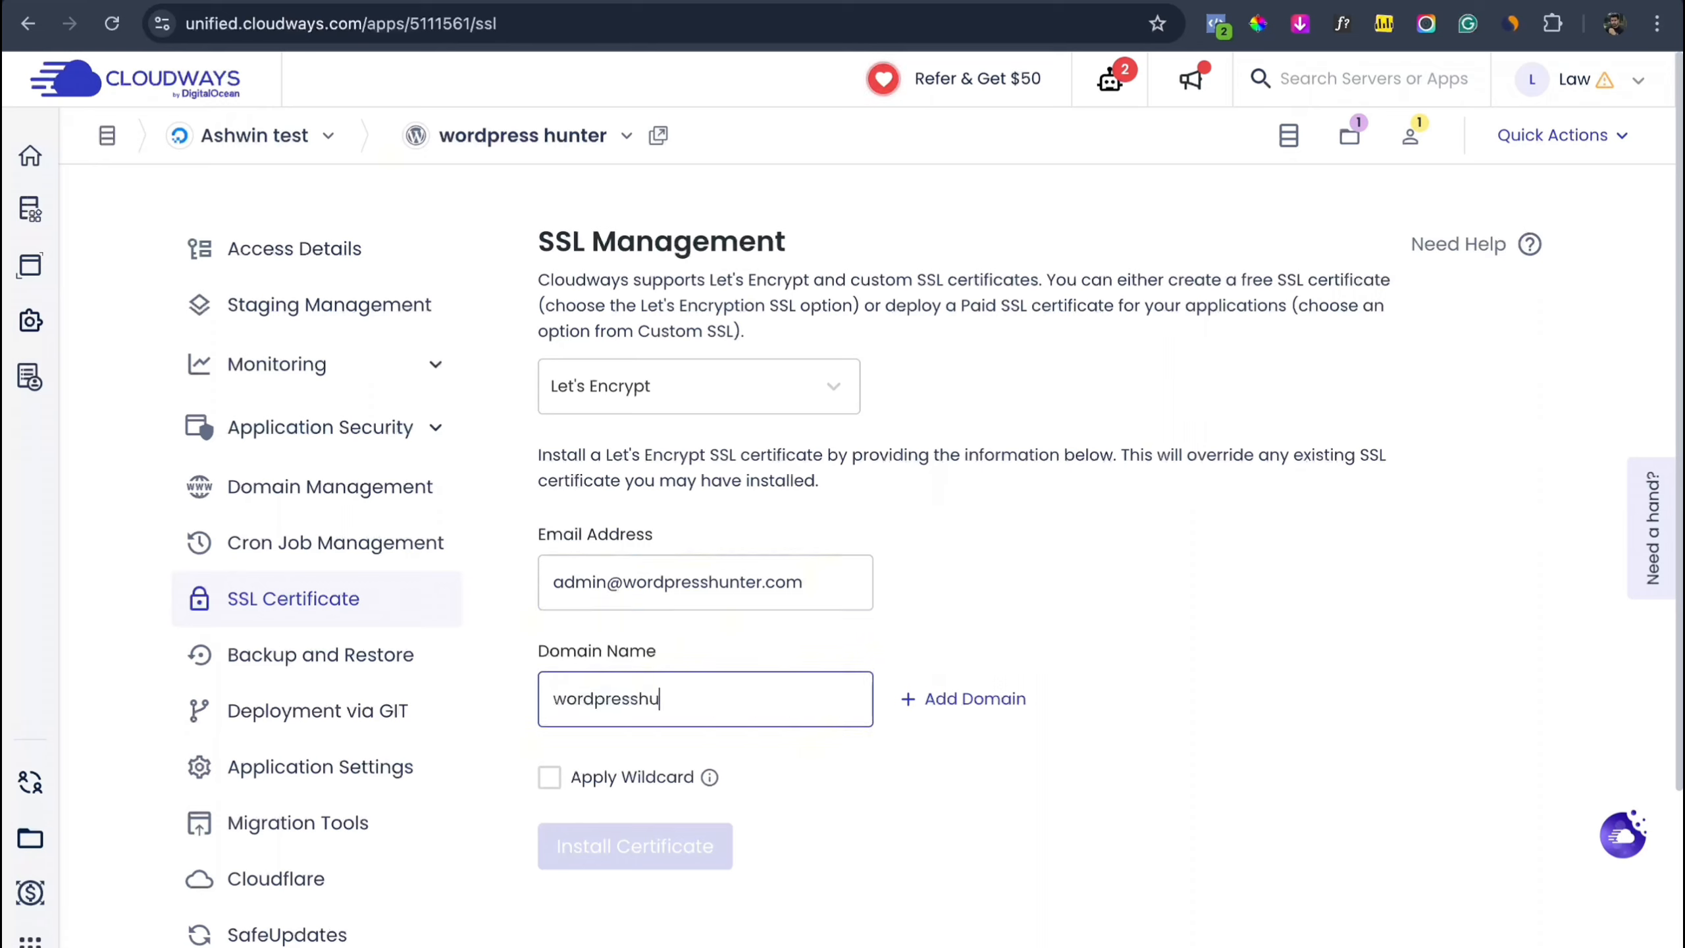
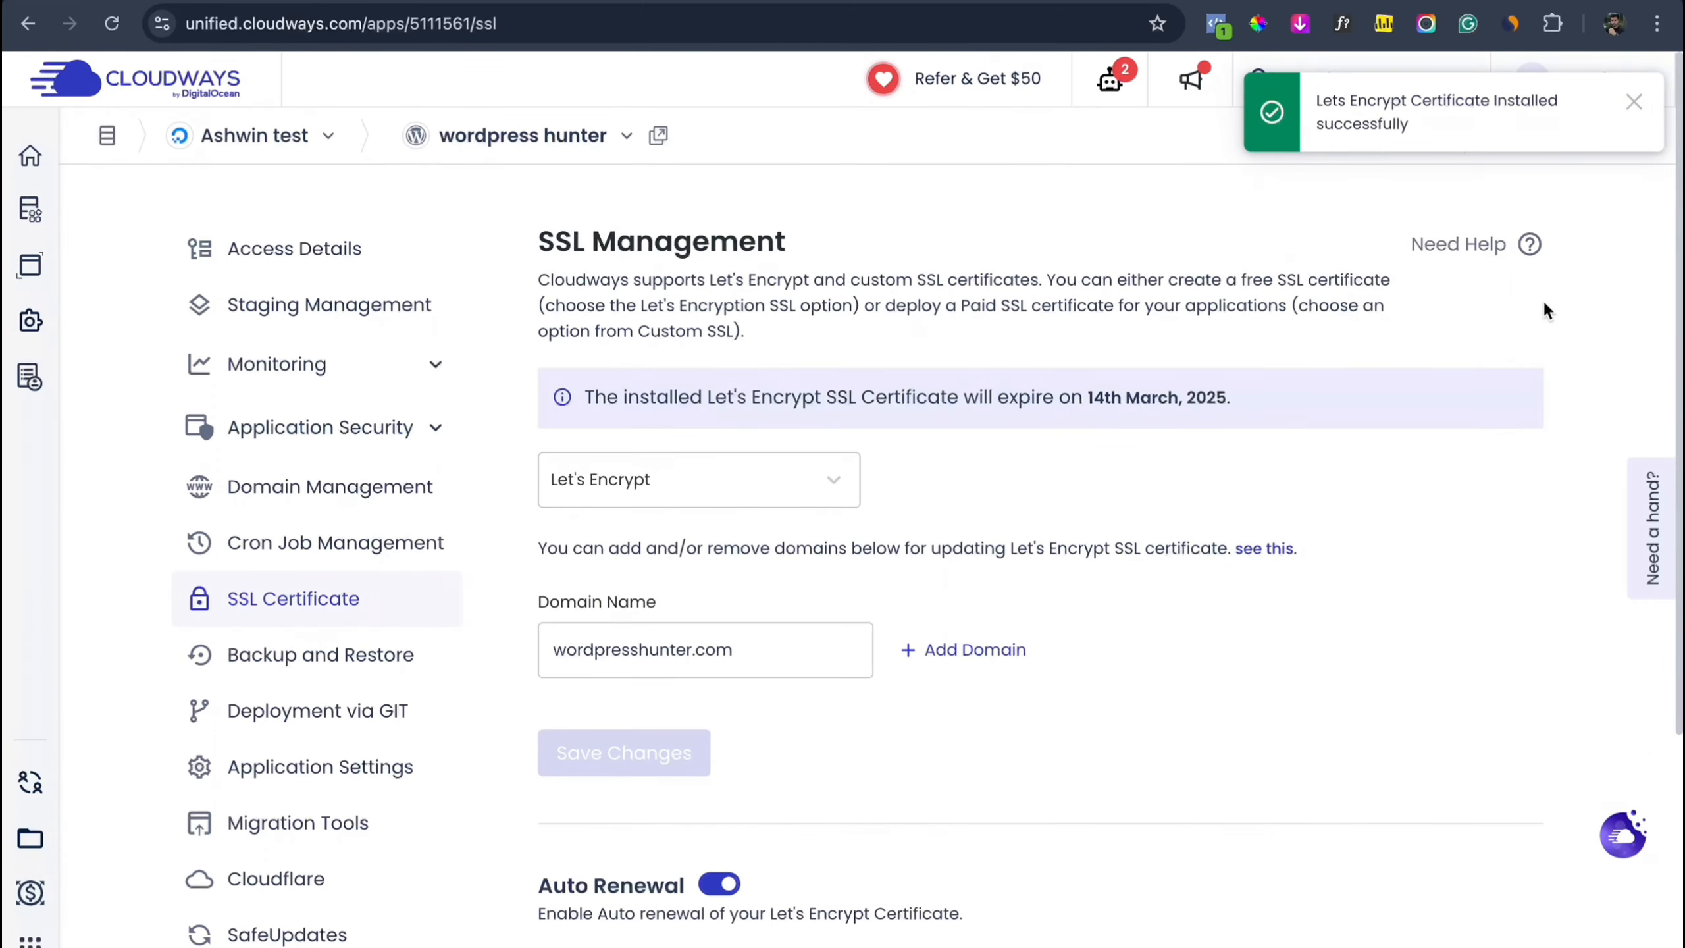
# Step: Review the installed wordpresshunter.com certificate, highlighting its 90-day renewal period
pyautogui.scroll(-5, 842, 756)
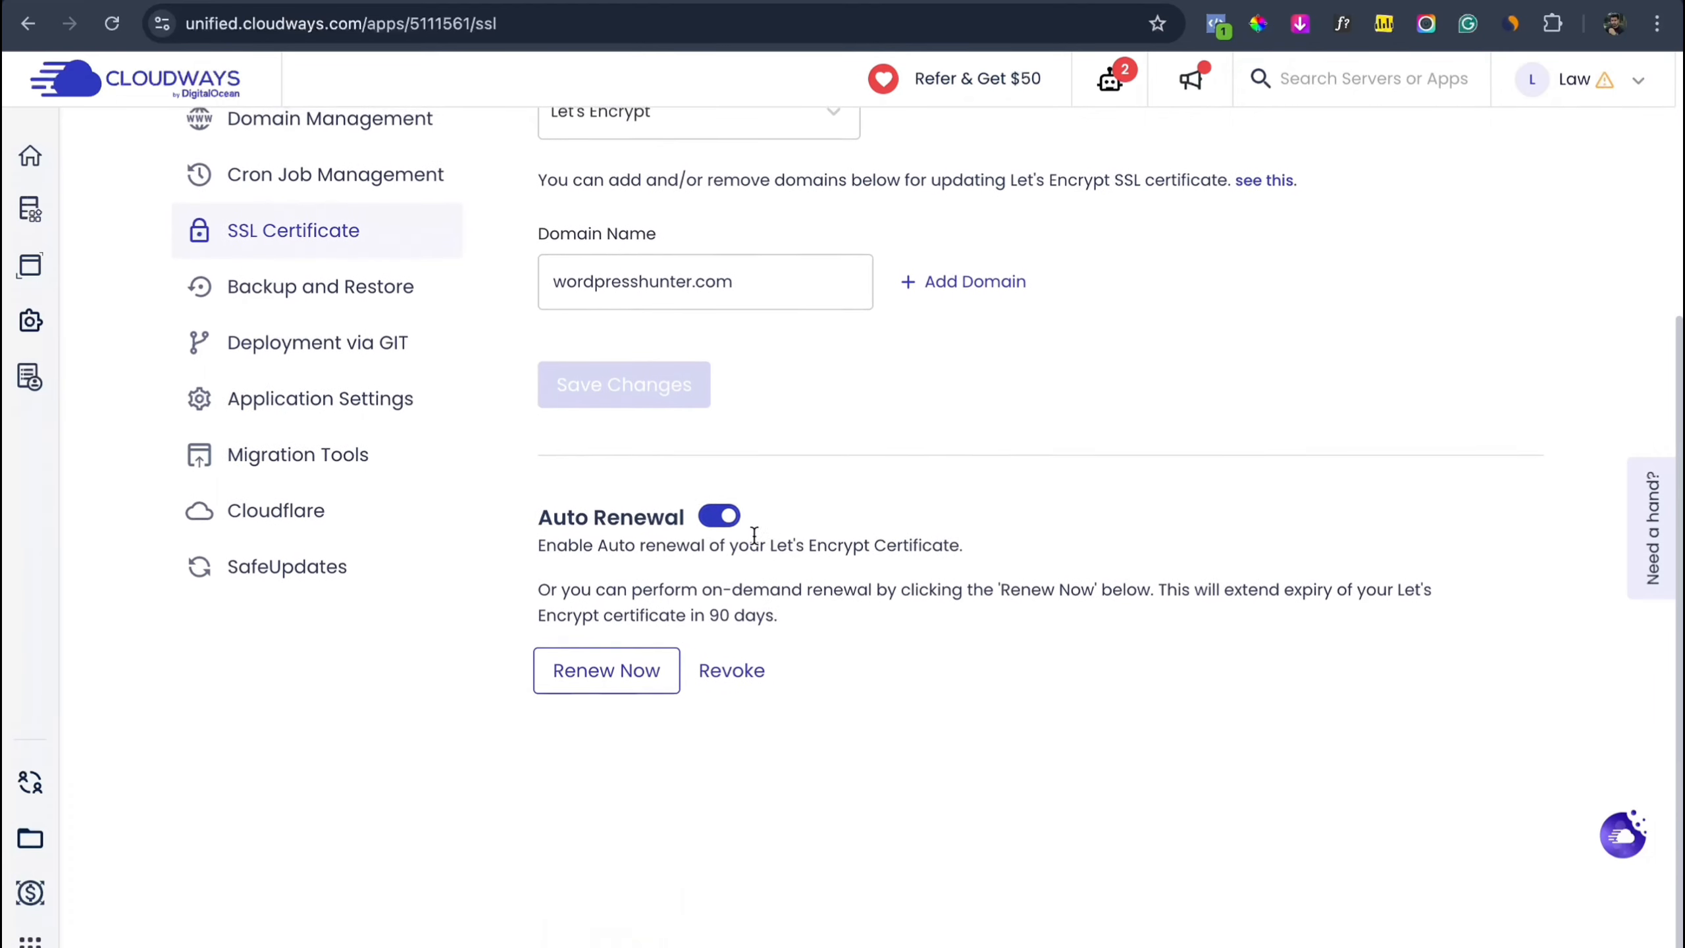
pyautogui.moveTo(789, 618); pyautogui.dragTo(708, 616)
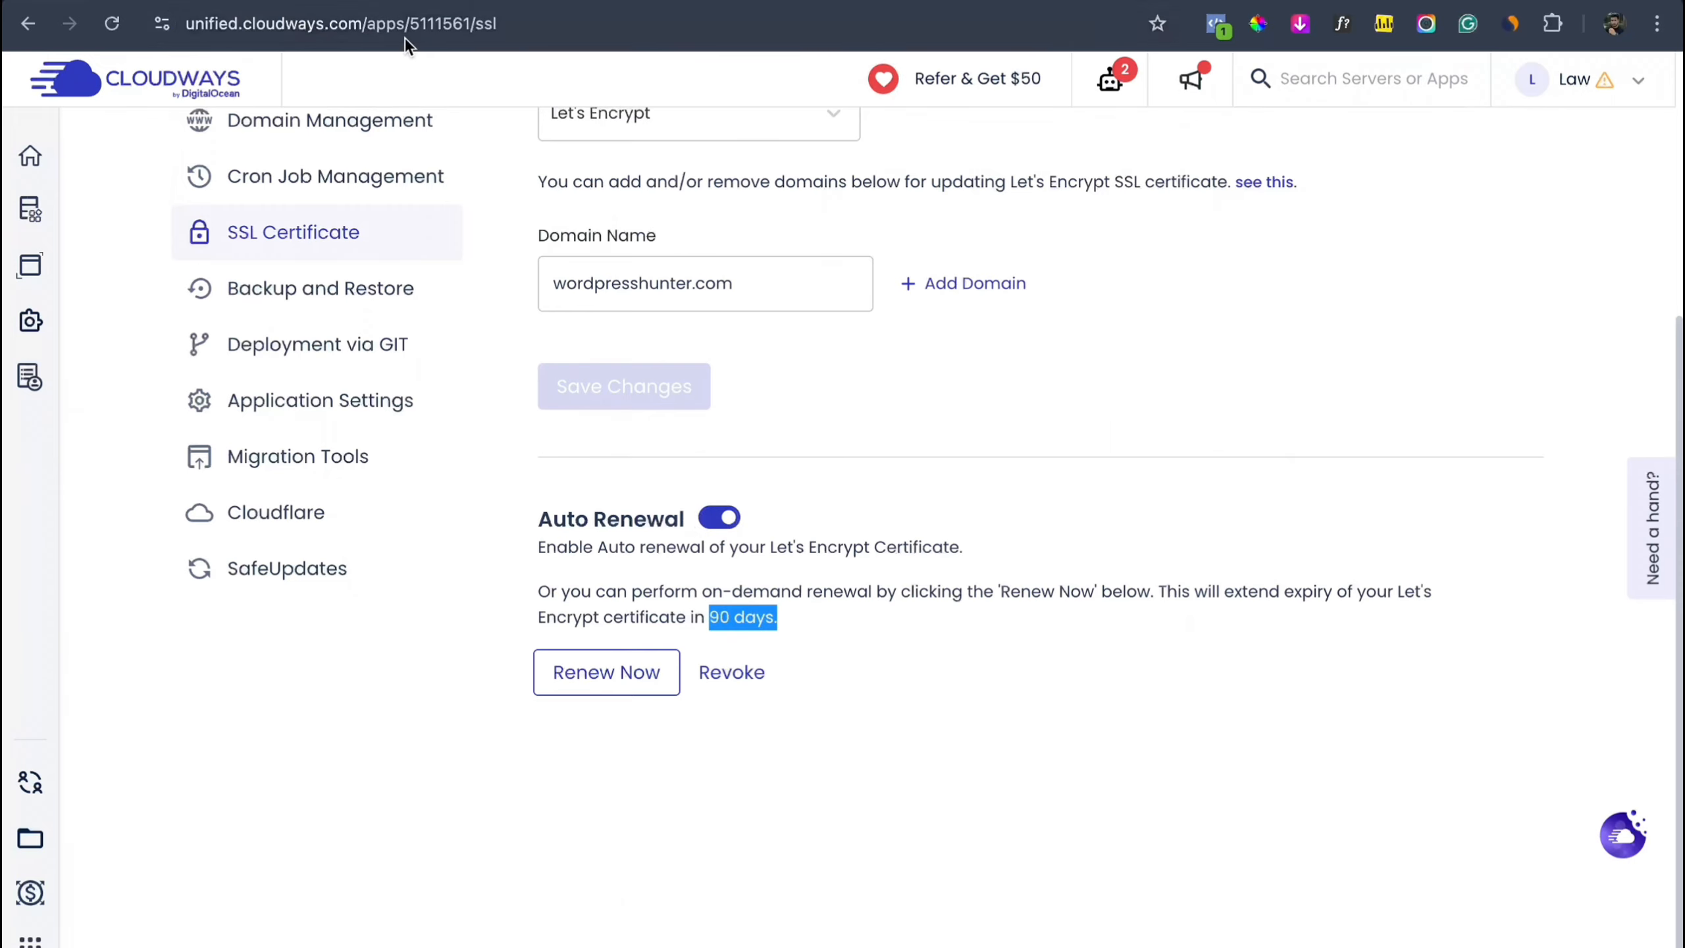
pyautogui.click(345, 2)
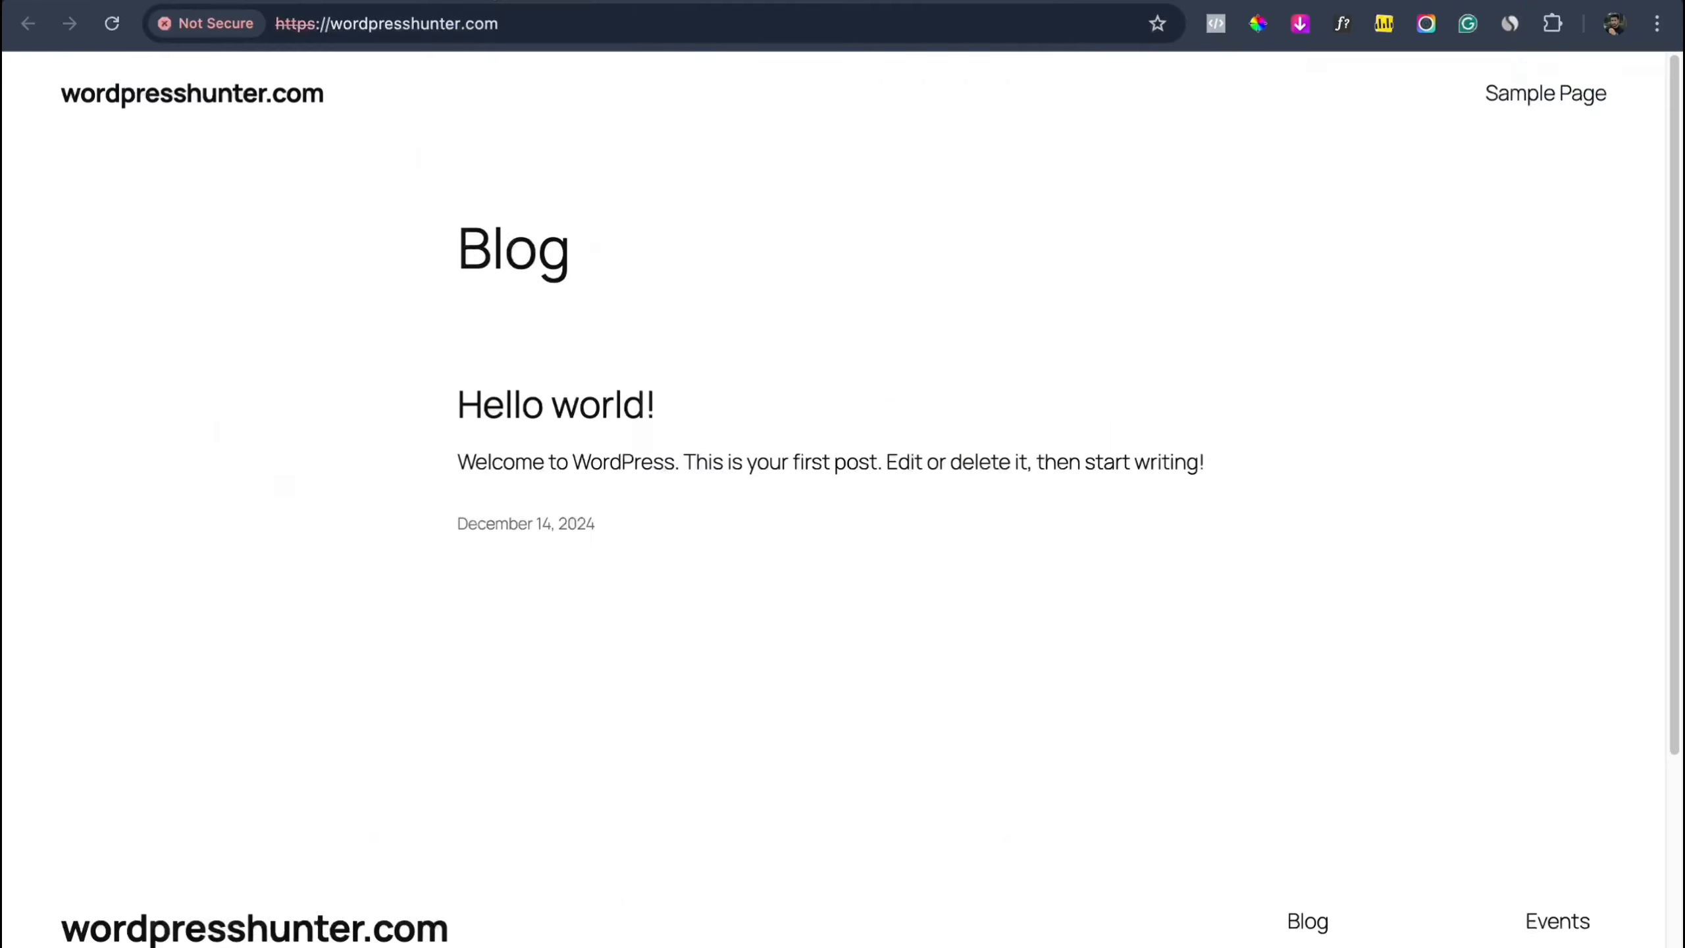
# Step: Reload wordpresshunter.com and check its connection details, which still show Not Secure
pyautogui.click(111, 33)
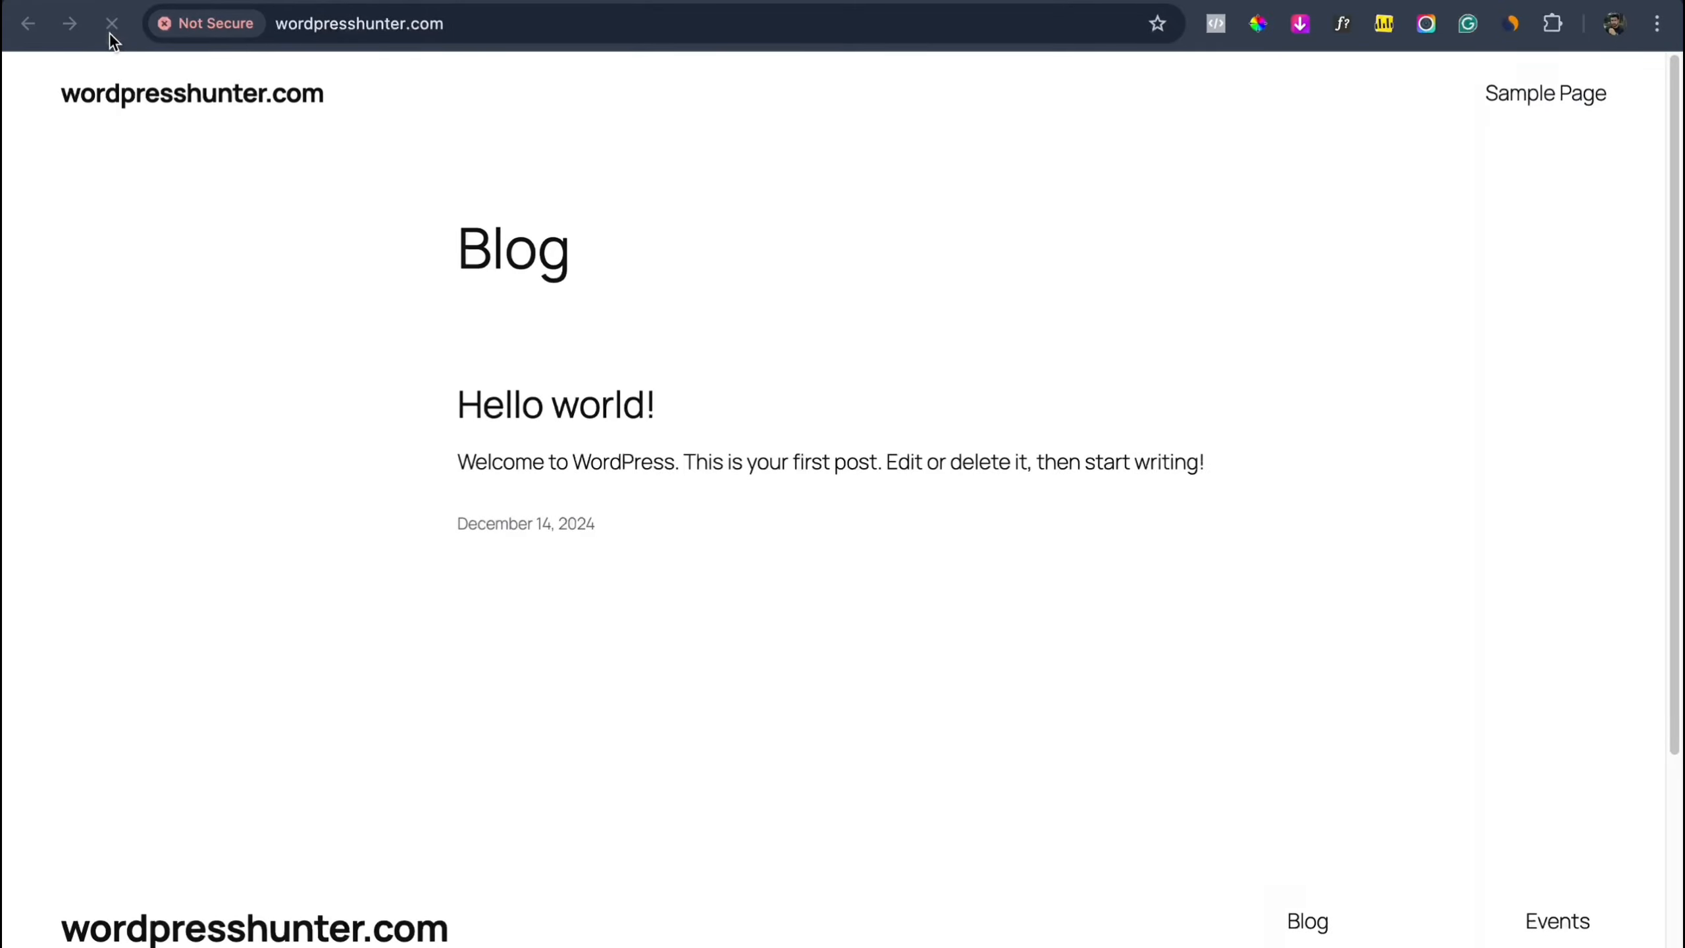
pyautogui.click(193, 30)
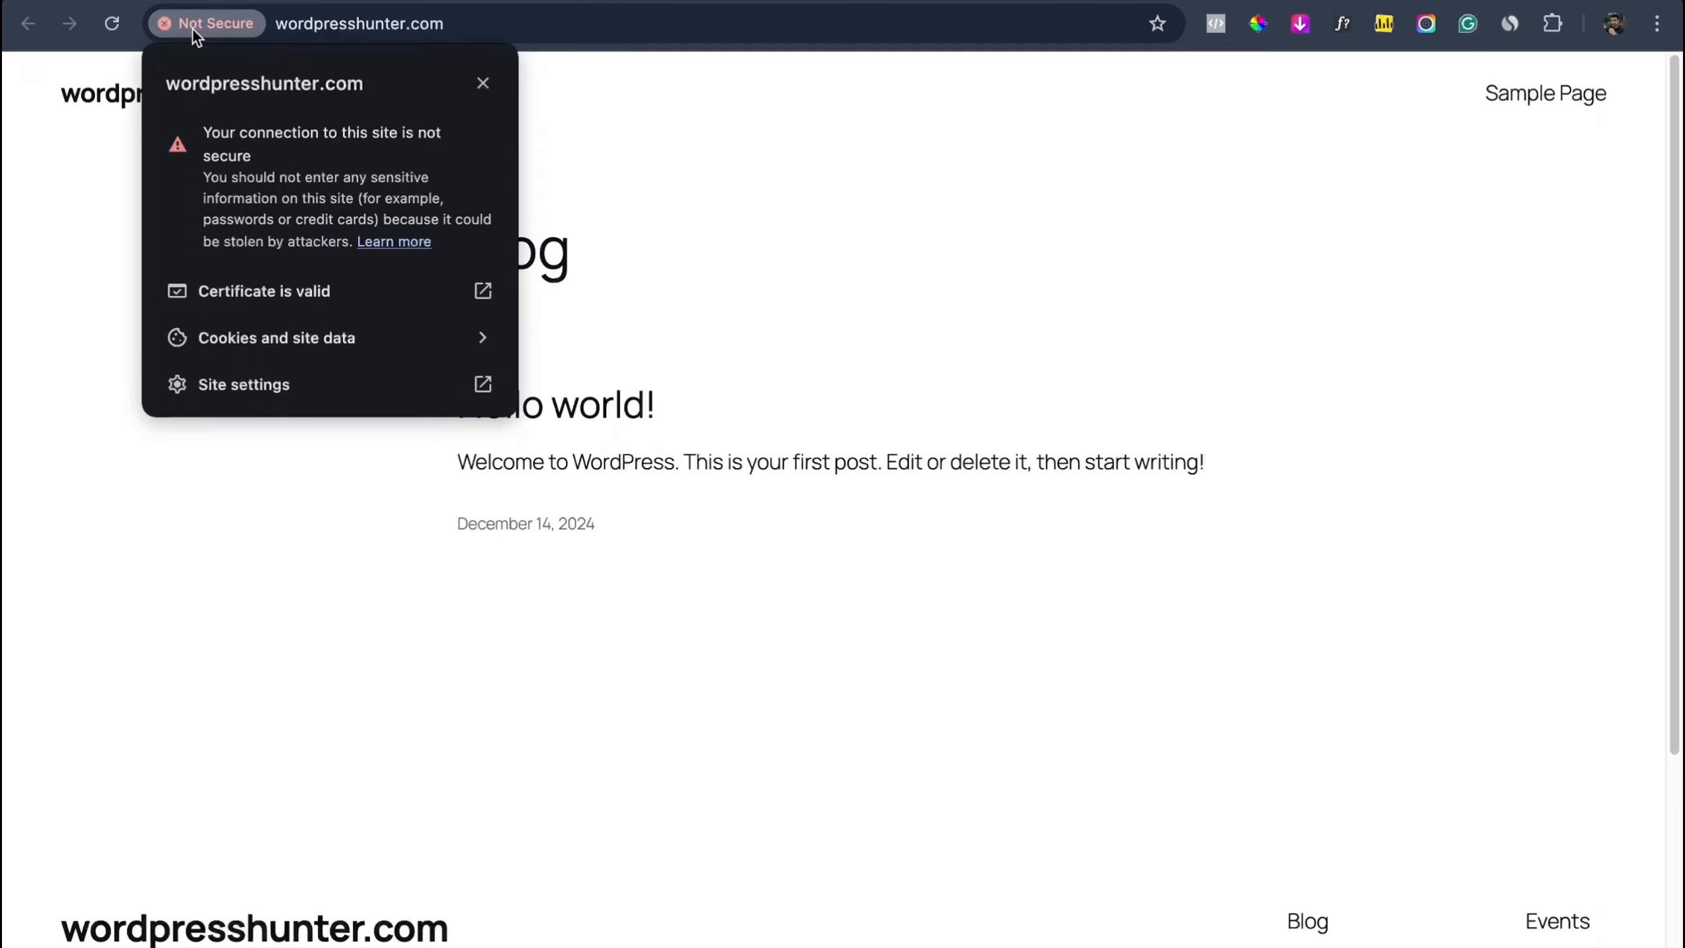
pyautogui.click(483, 83)
pyautogui.click(323, 29)
pyautogui.press('super+a')
pyautogui.press('super+c')
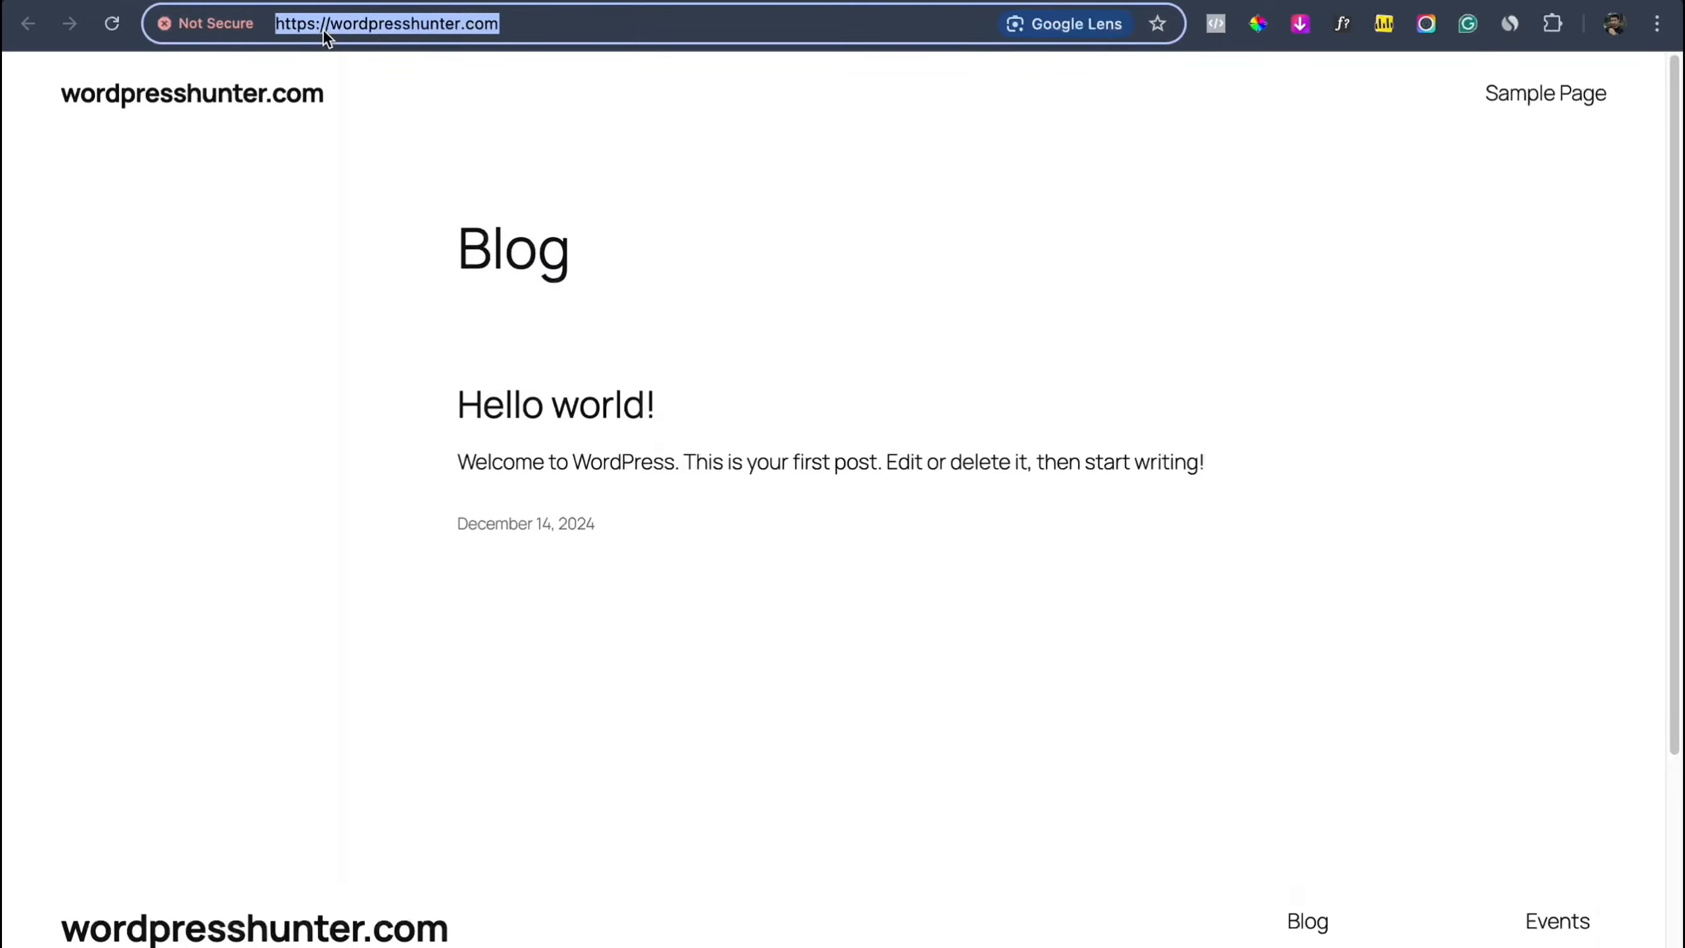
# Step: Load wordpresshunter.com in a new Incognito window and confirm the connection is secure
pyautogui.click(1657, 24)
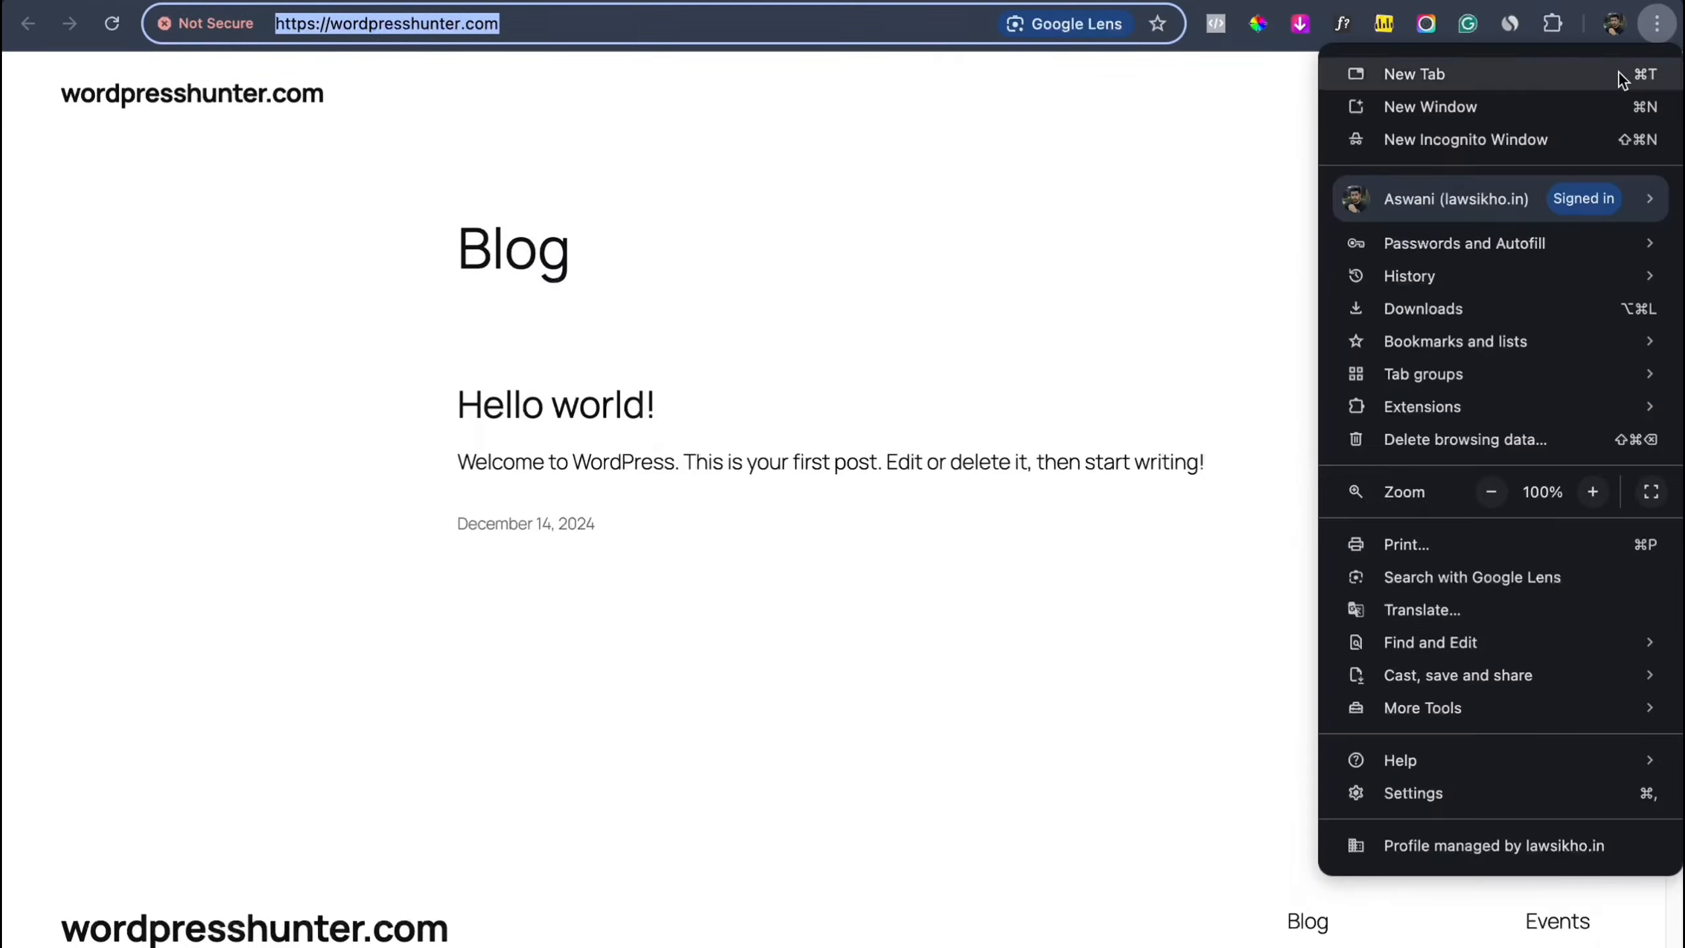
pyautogui.click(1556, 151)
pyautogui.press('super+v')
pyautogui.press('Return')
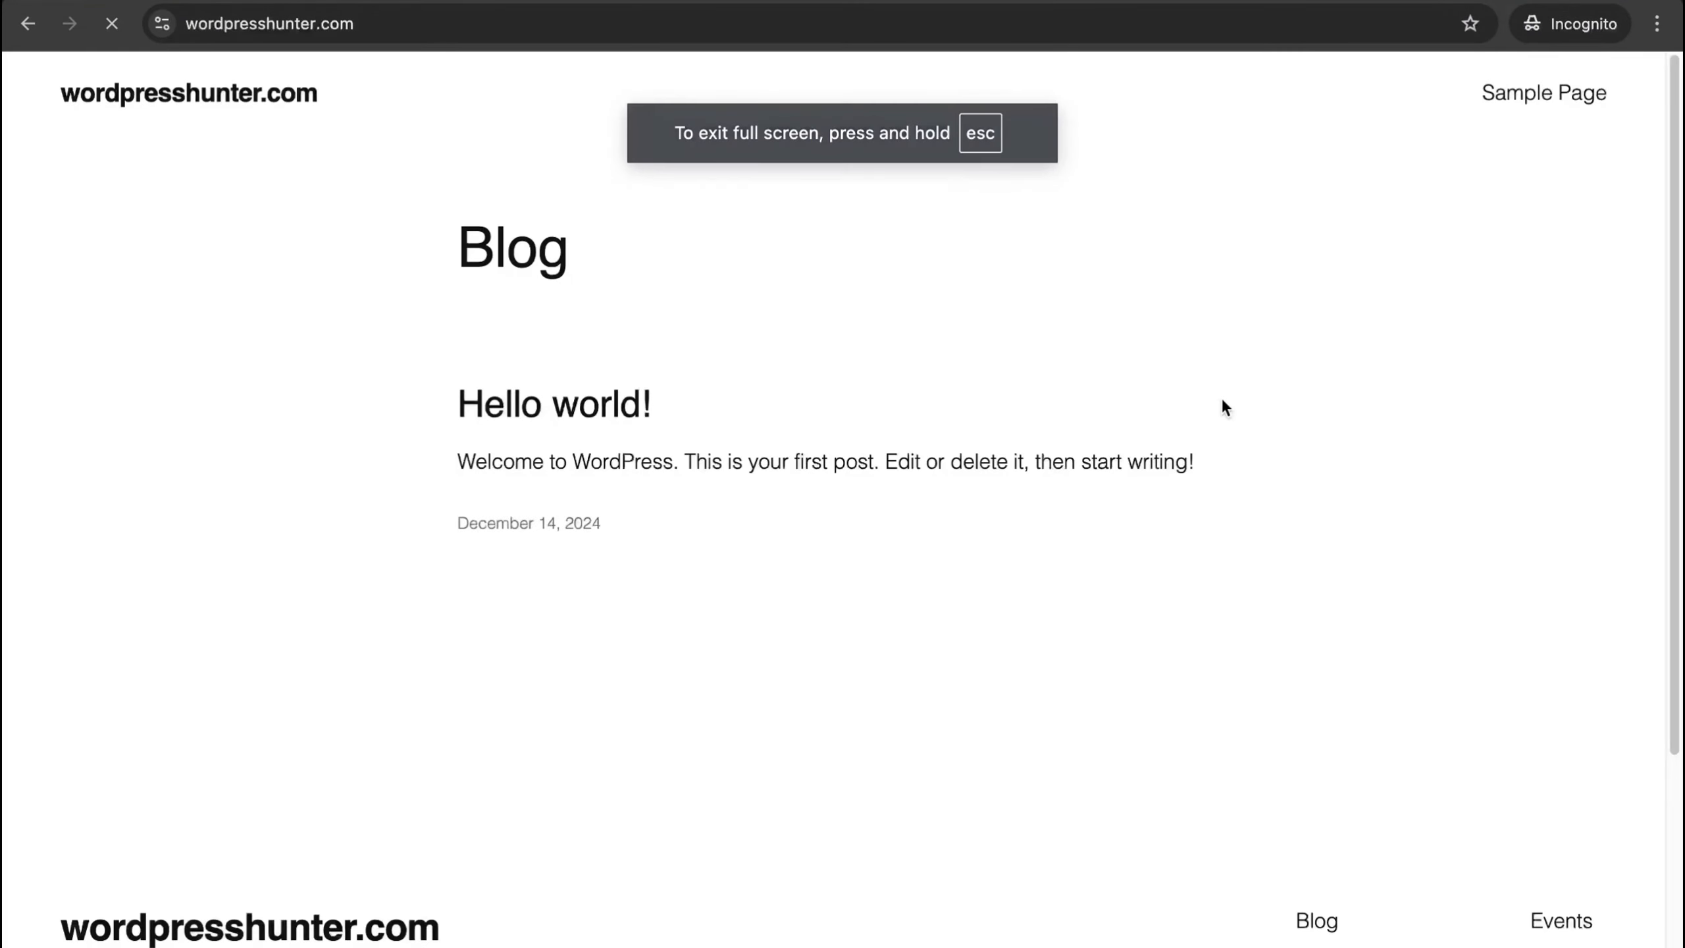
pyautogui.click(199, 24)
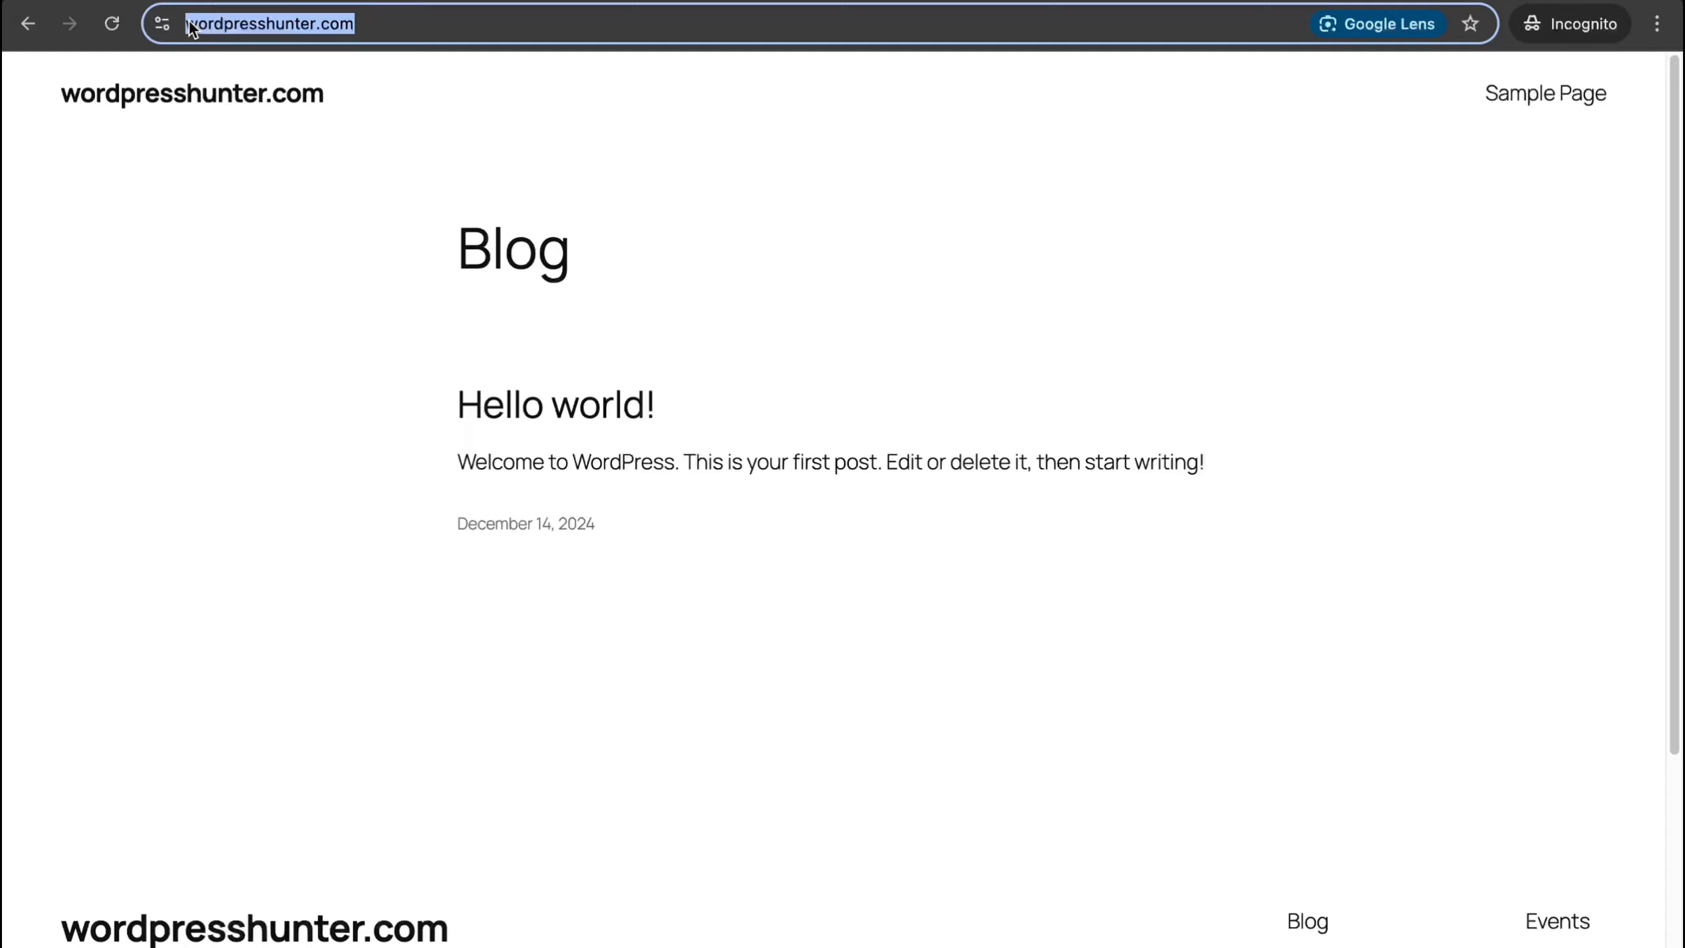
pyautogui.click(162, 24)
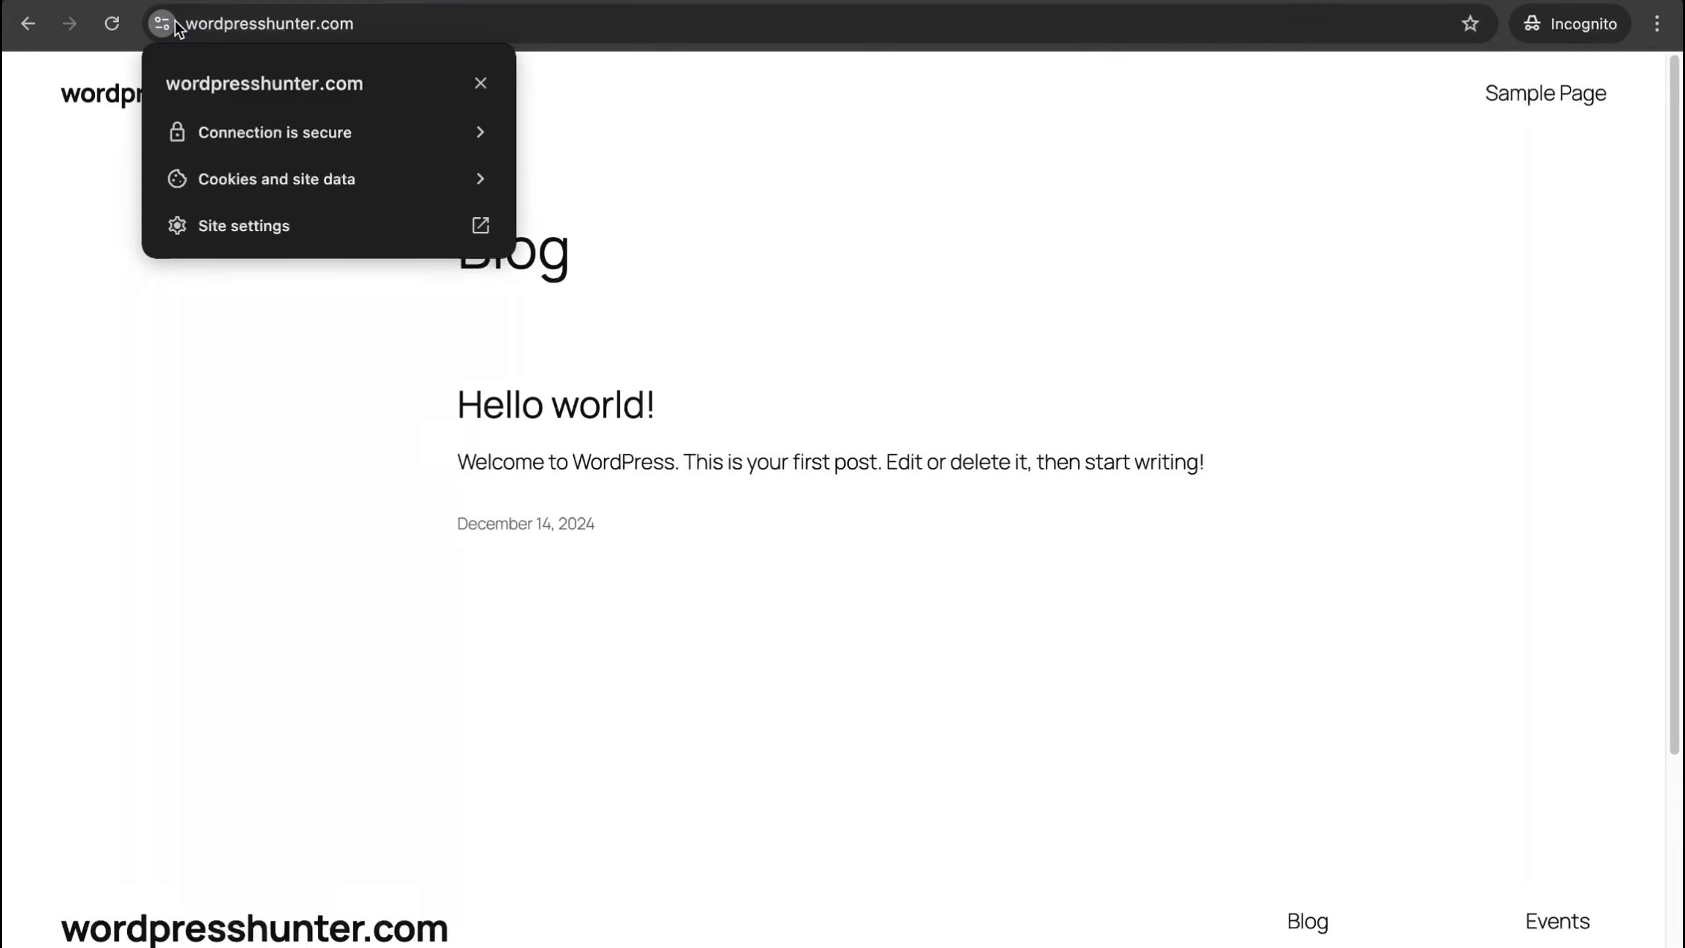
pyautogui.click(323, 137)
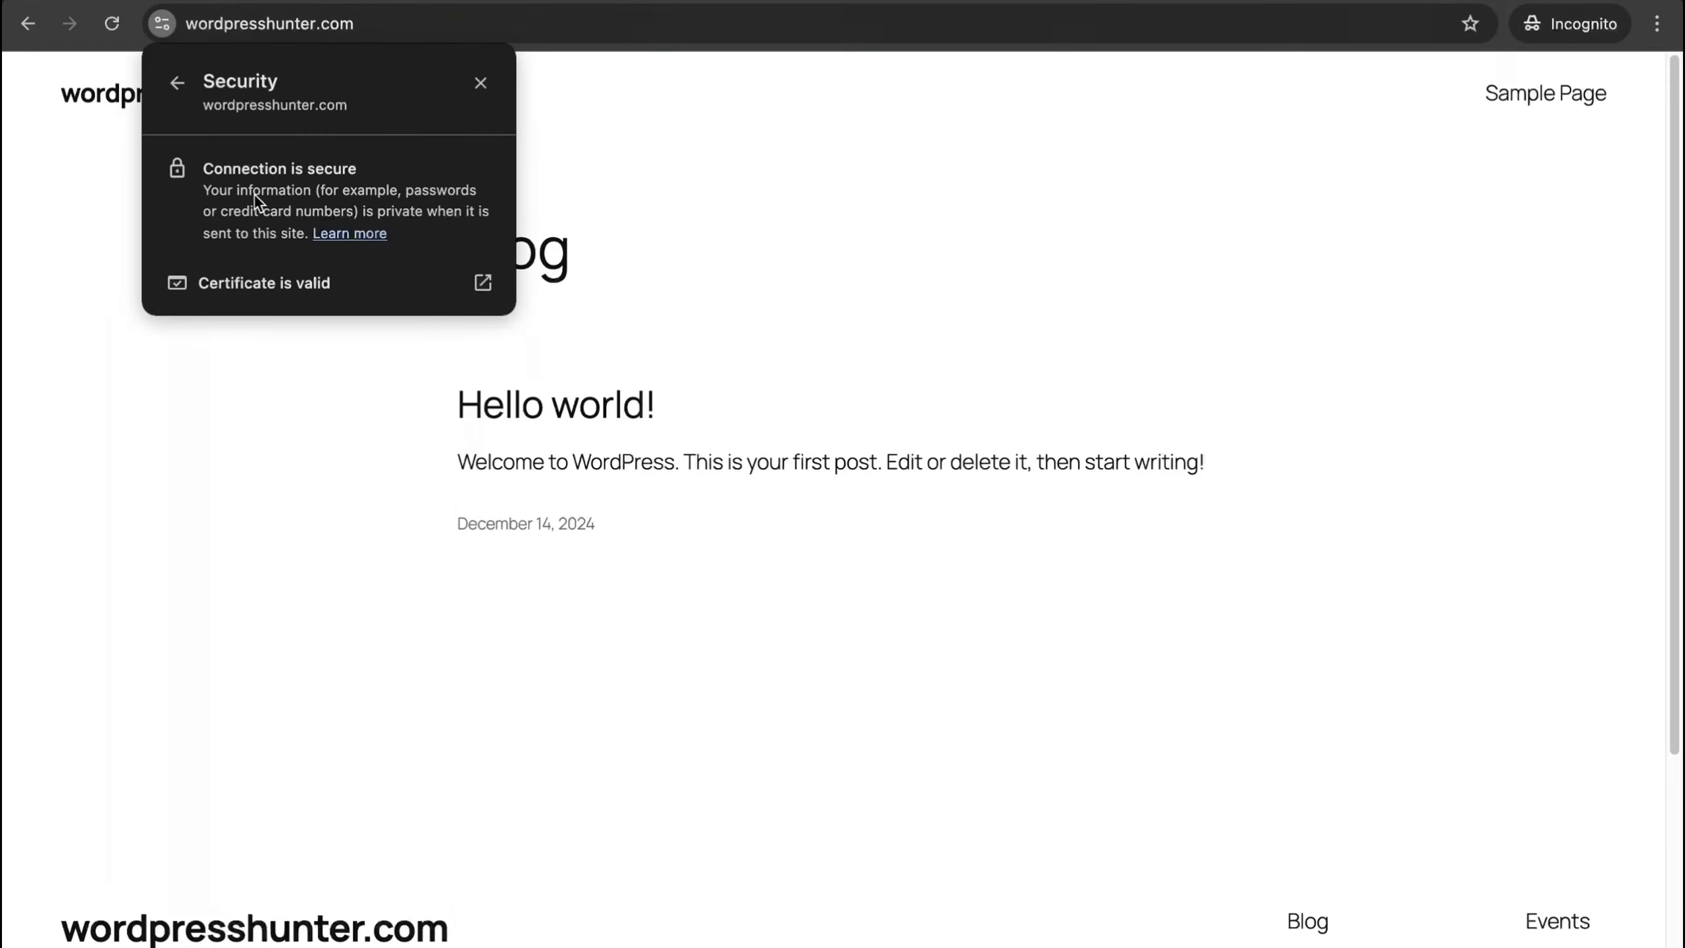
pyautogui.hotkey('ctrl', 'Left')
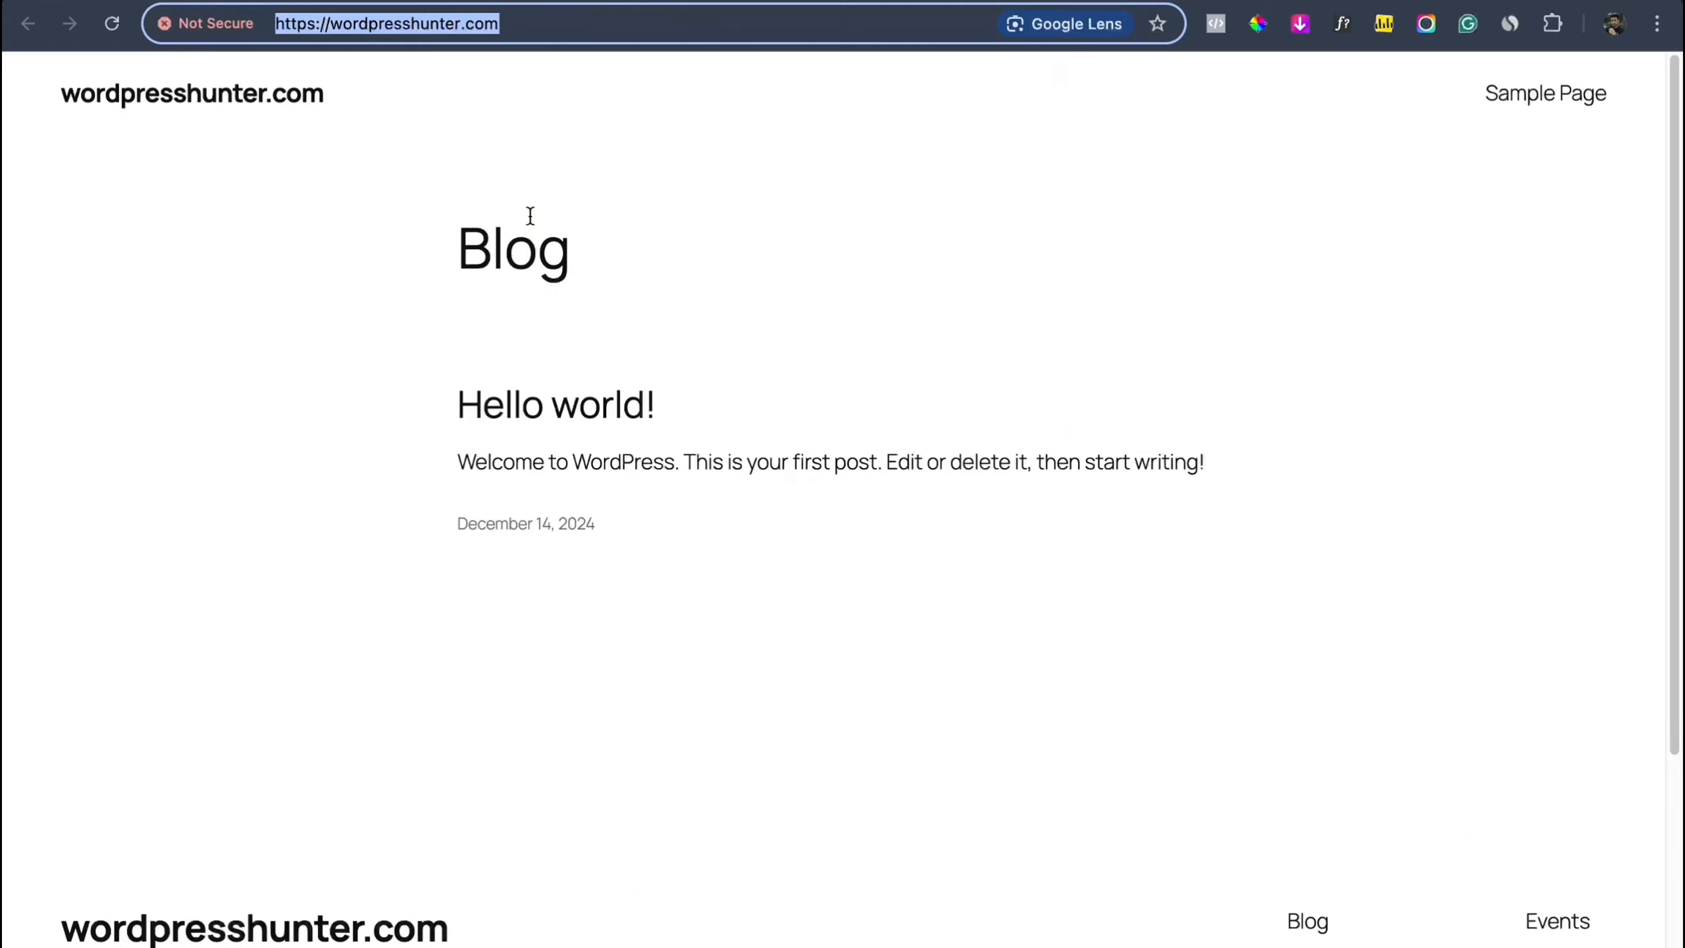
# Step: Open the WordPress admin, trying wp-admin on the cloudwaysapps.com address and then wordpresshunter.com from Cloudways
pyautogui.click(697, 1)
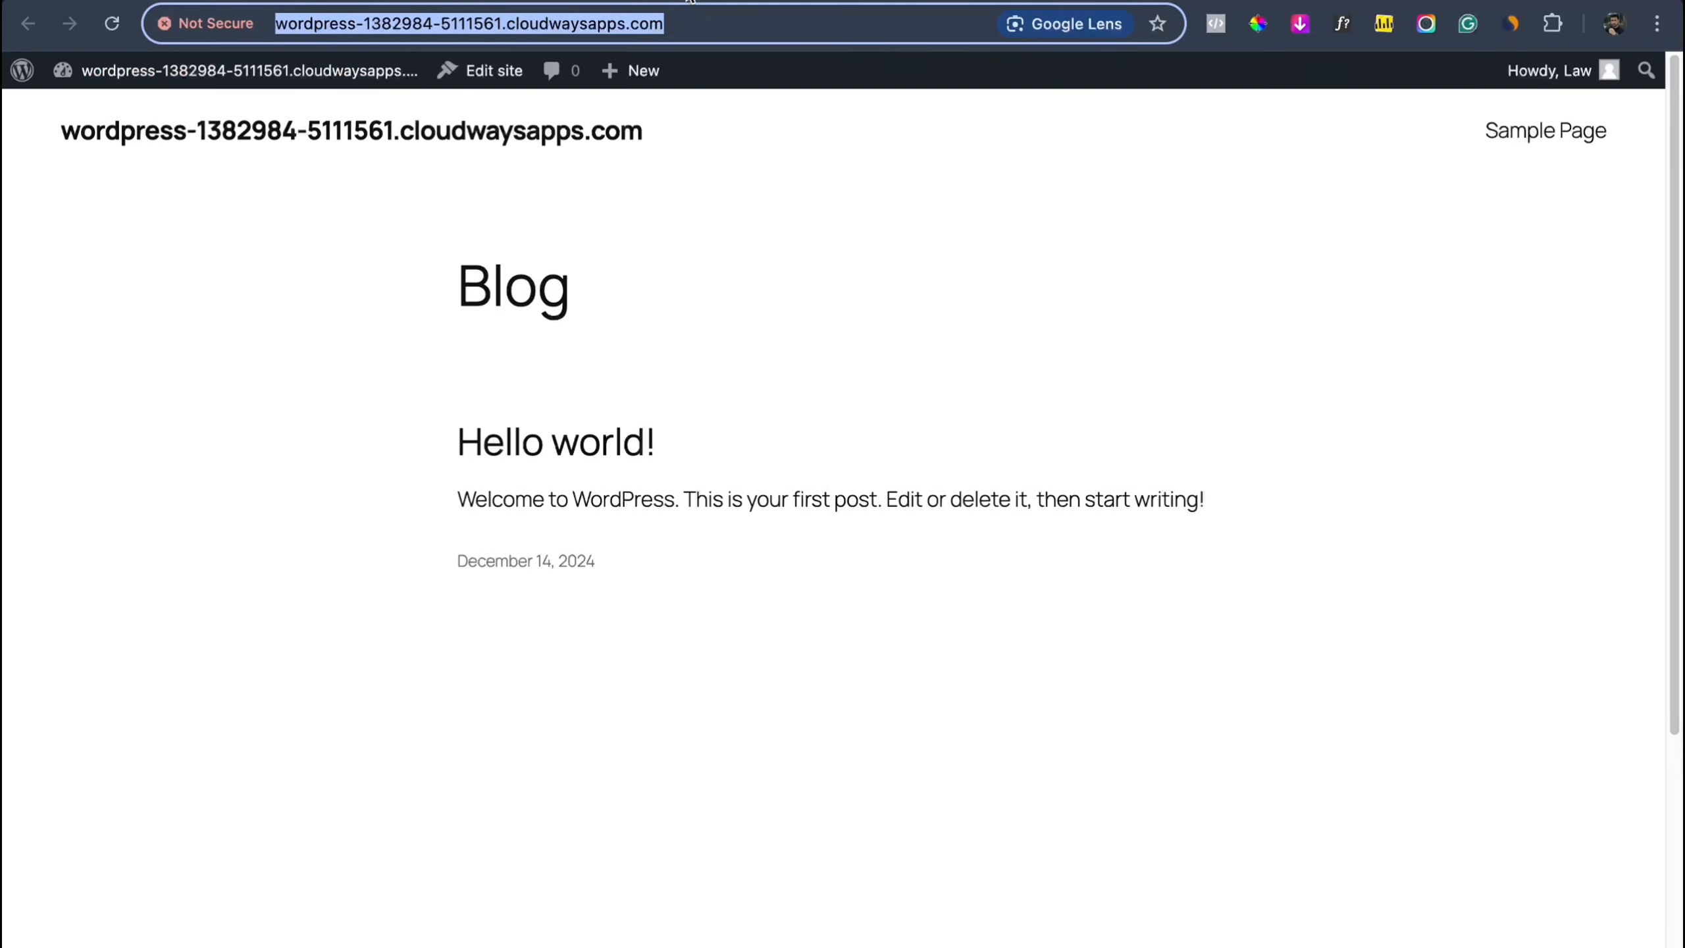
pyautogui.click(936, 14)
pyautogui.write('wp-admin')
pyautogui.press('Return')
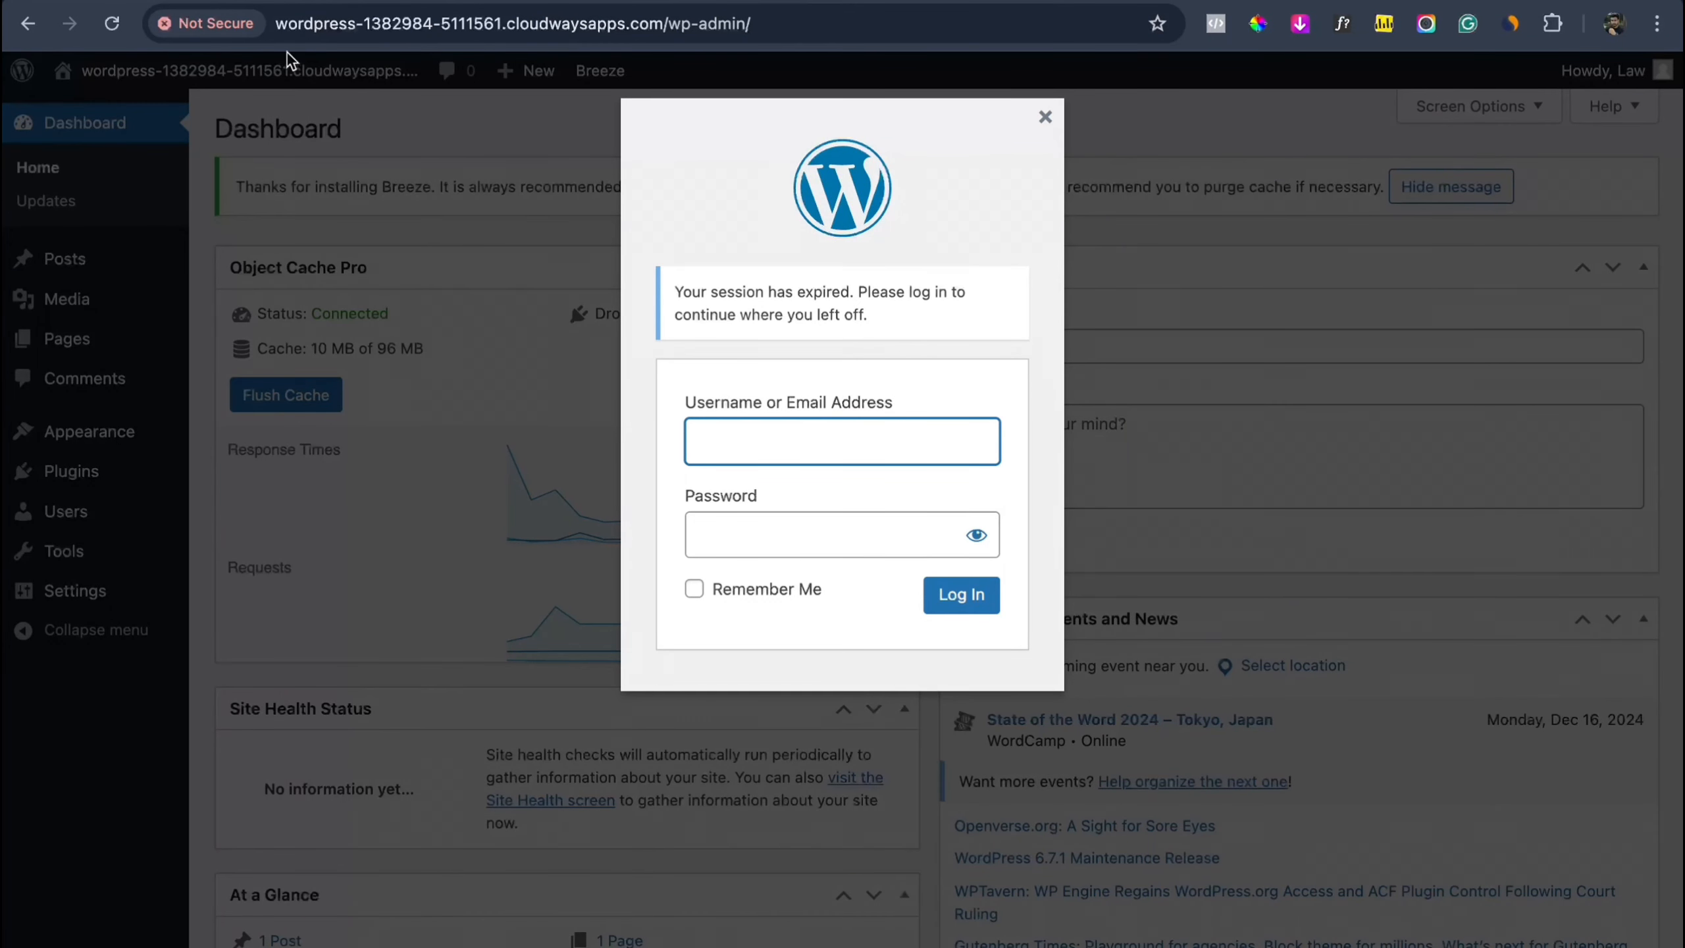
pyautogui.click(276, 1)
pyautogui.scroll(5, 317, 484)
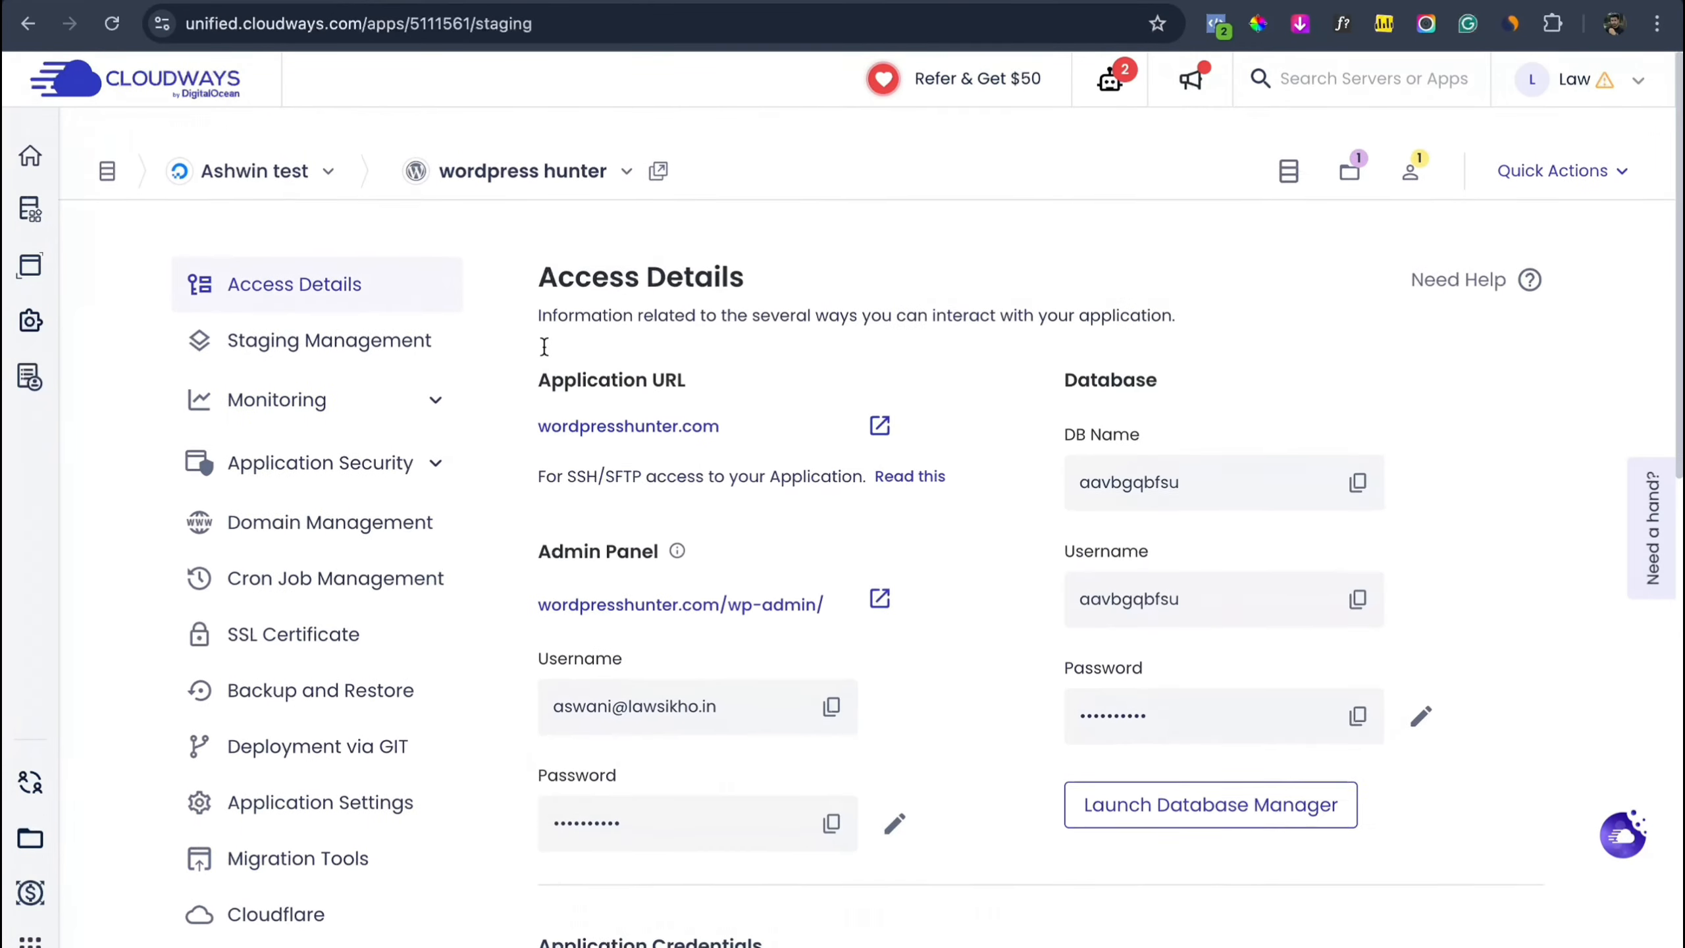
pyautogui.click(879, 390)
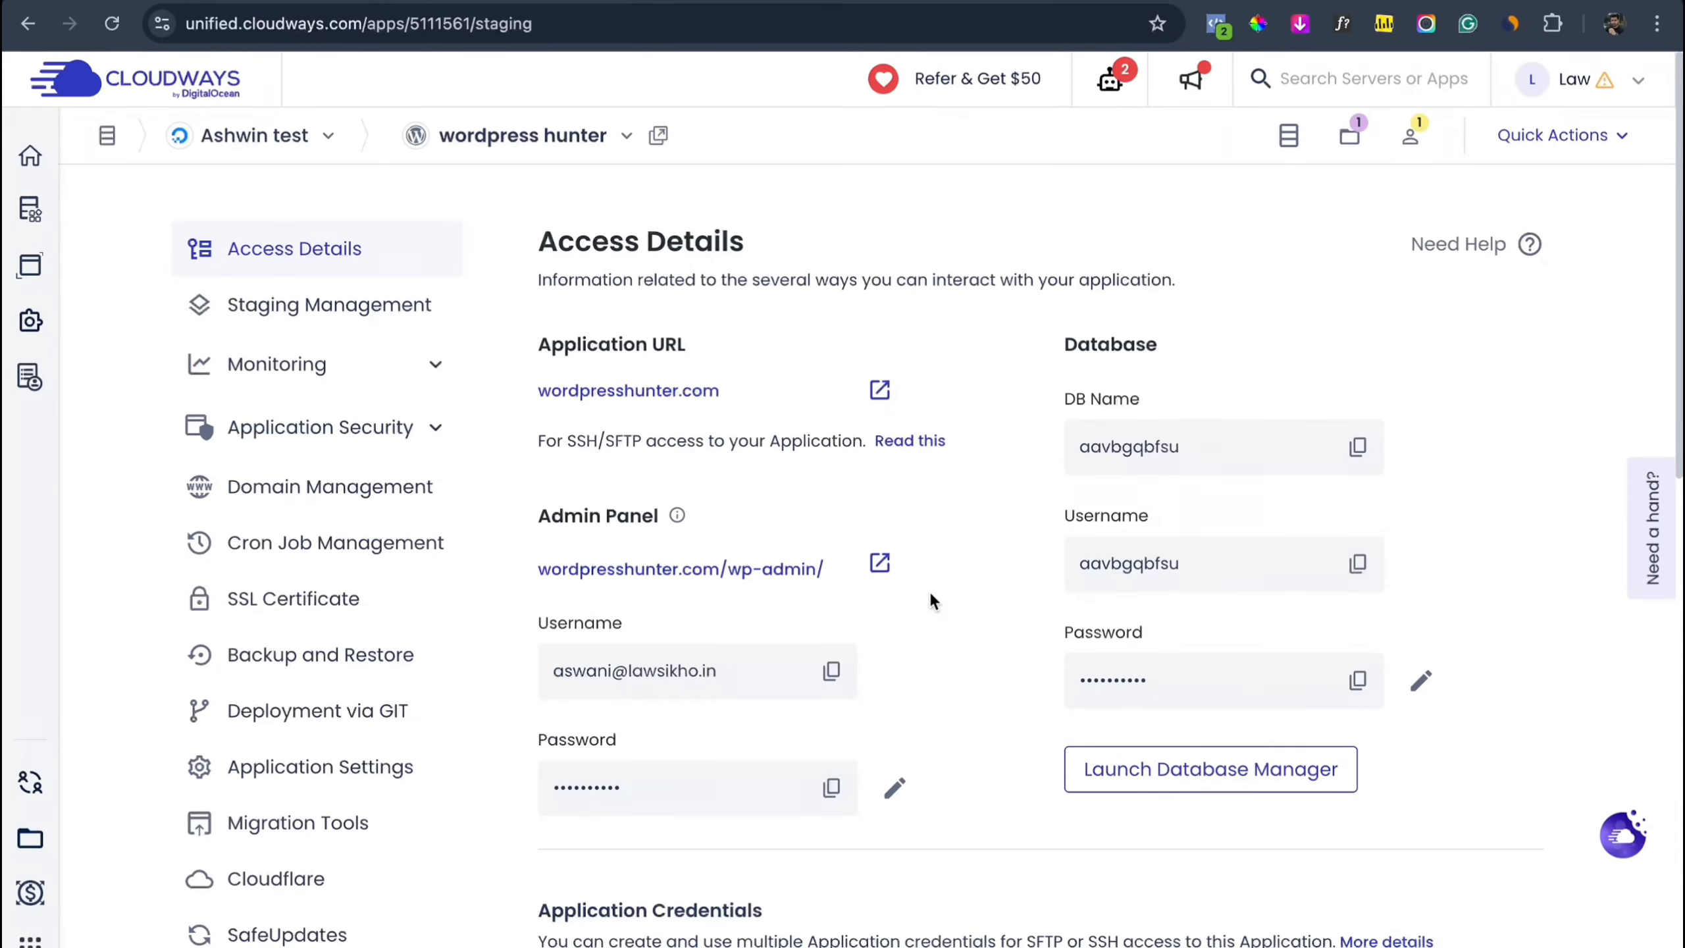
pyautogui.click(879, 563)
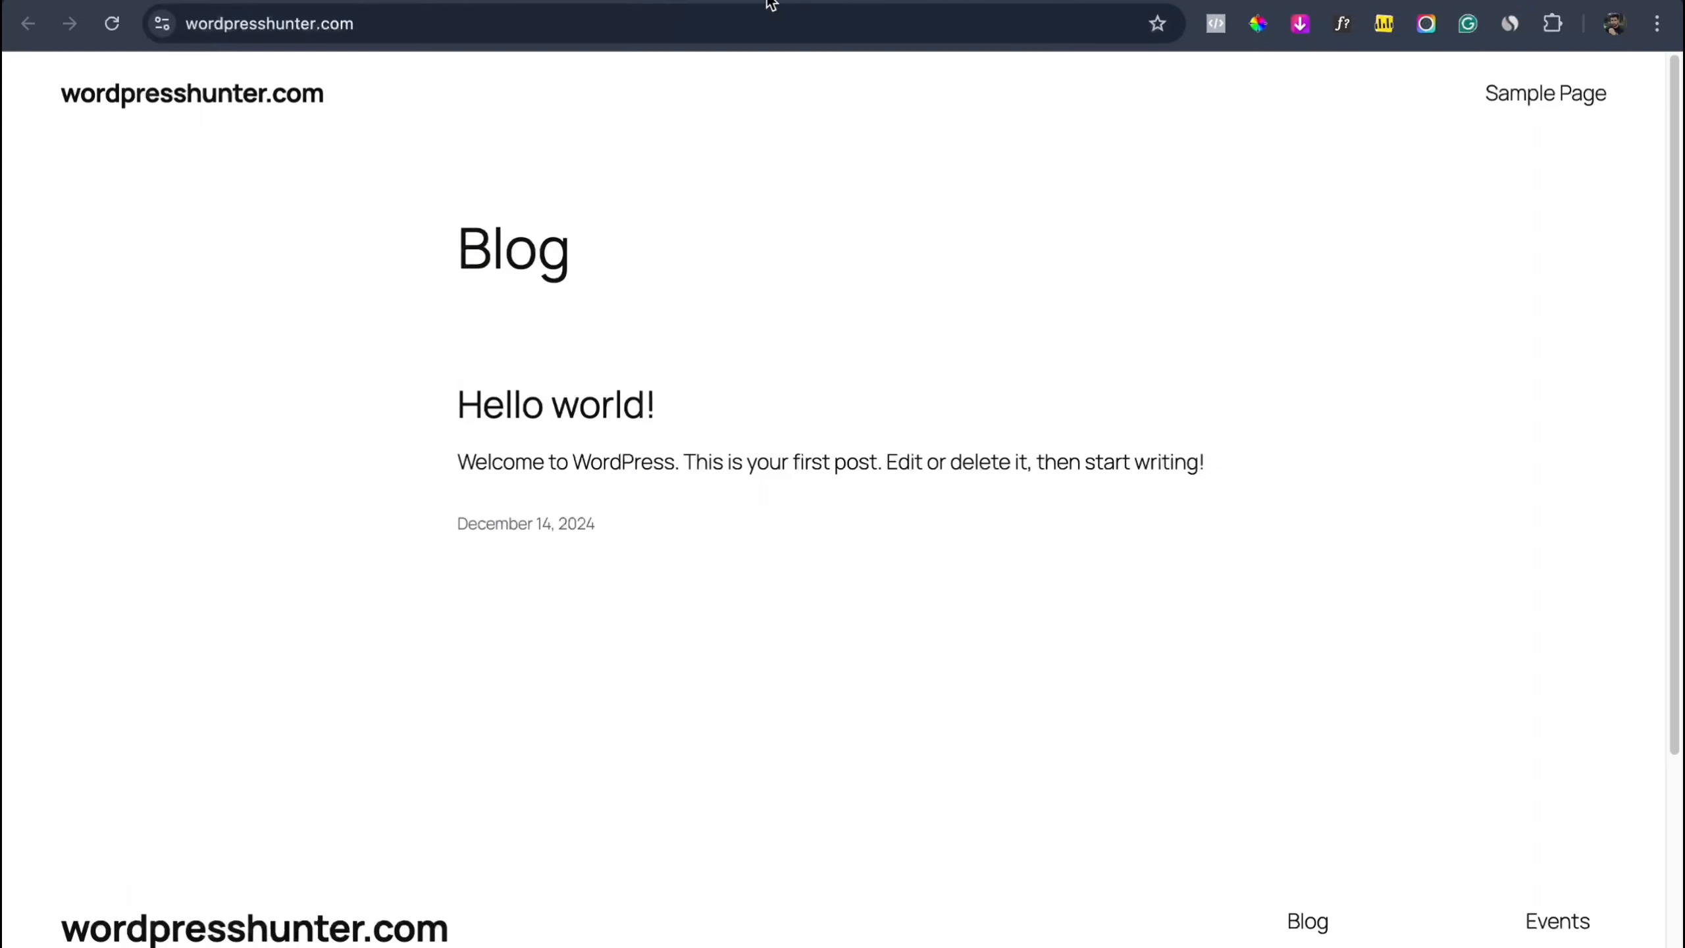
# Step: Load the wordpresshunter.com/login page and focus the login form
pyautogui.click(613, 33)
pyautogui.doubleClick(613, 33)
pyautogui.click(613, 34)
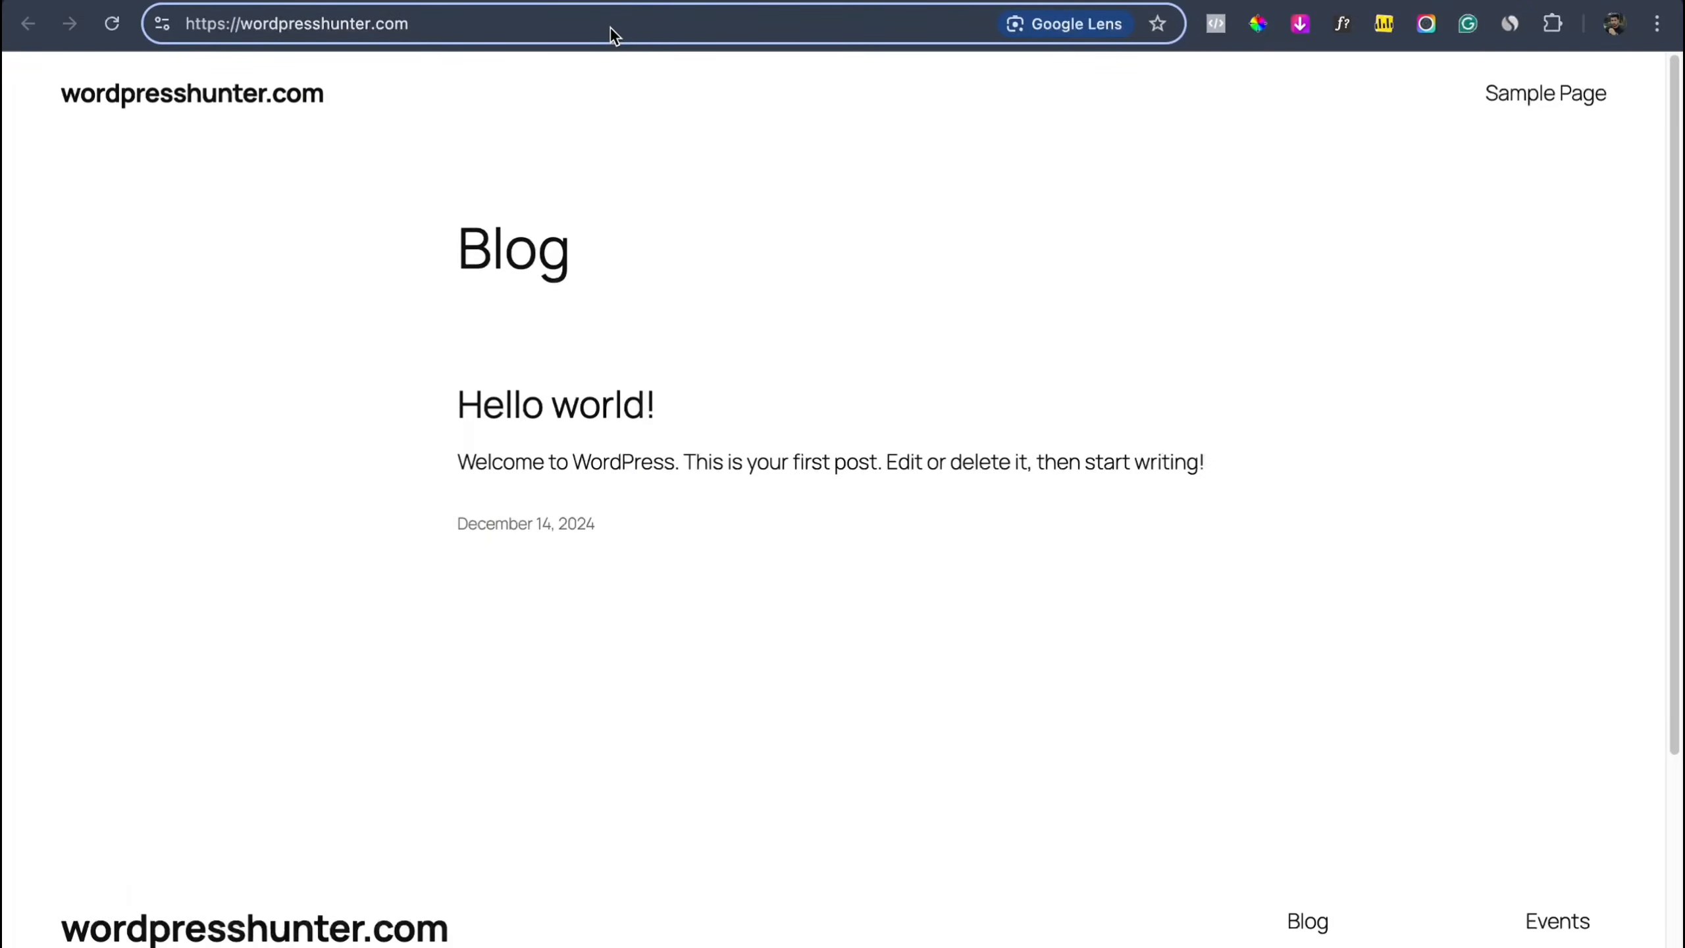
pyautogui.write('/')
pyautogui.write('login')
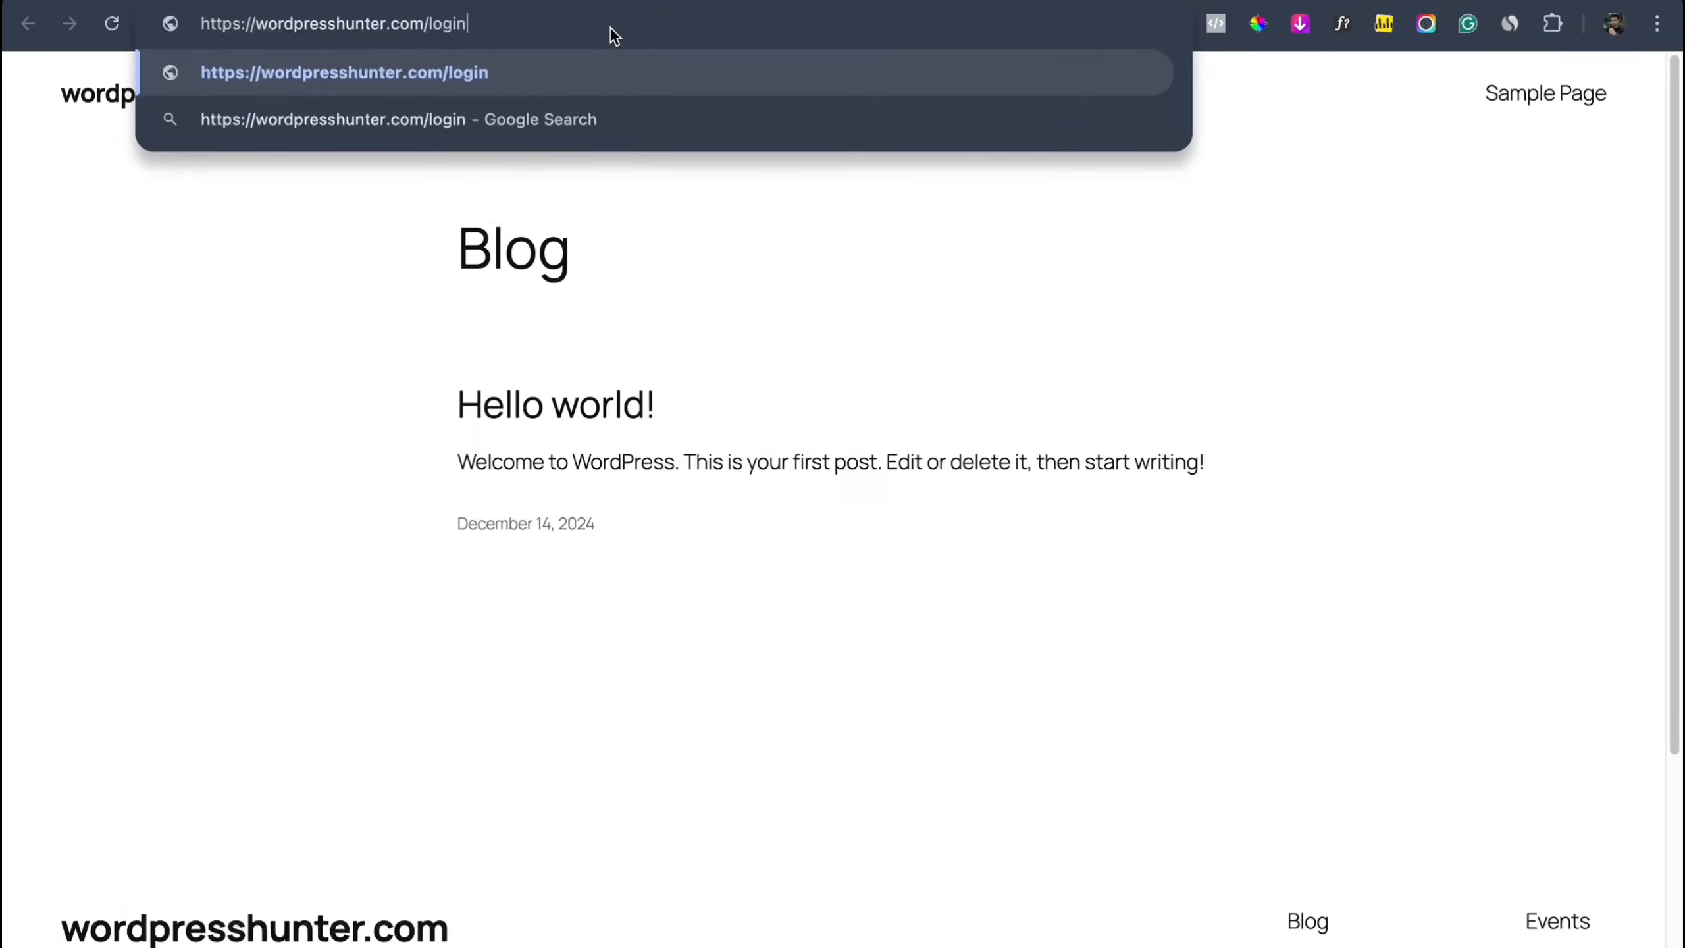
pyautogui.press('Return')
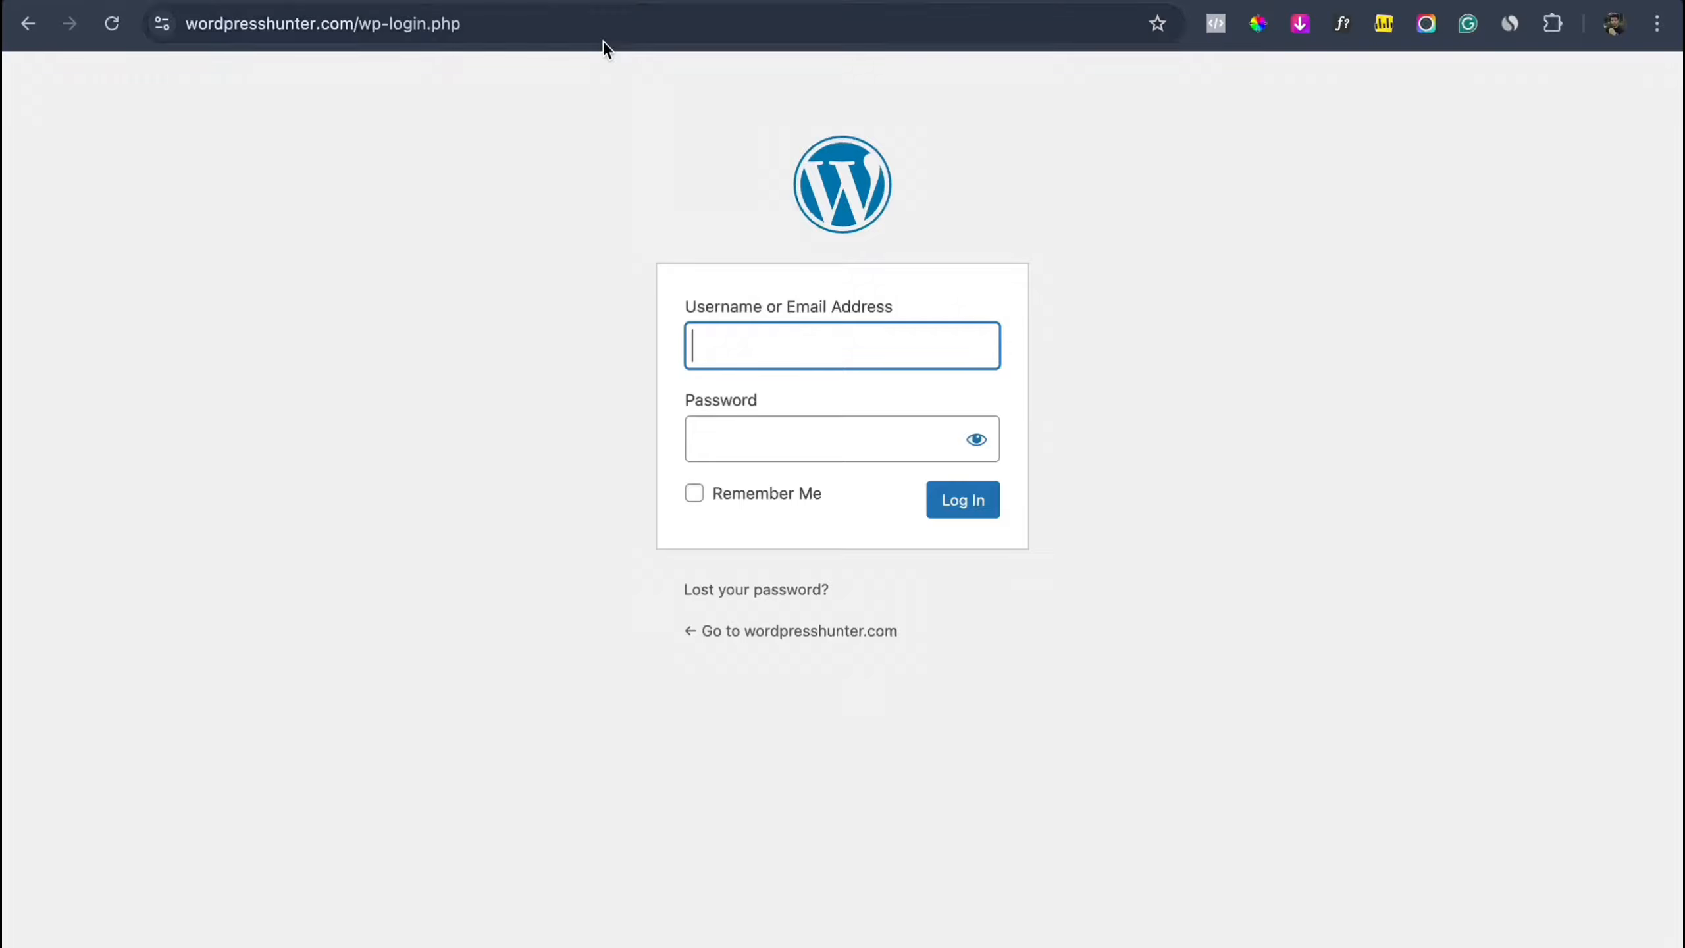
pyautogui.click(733, 359)
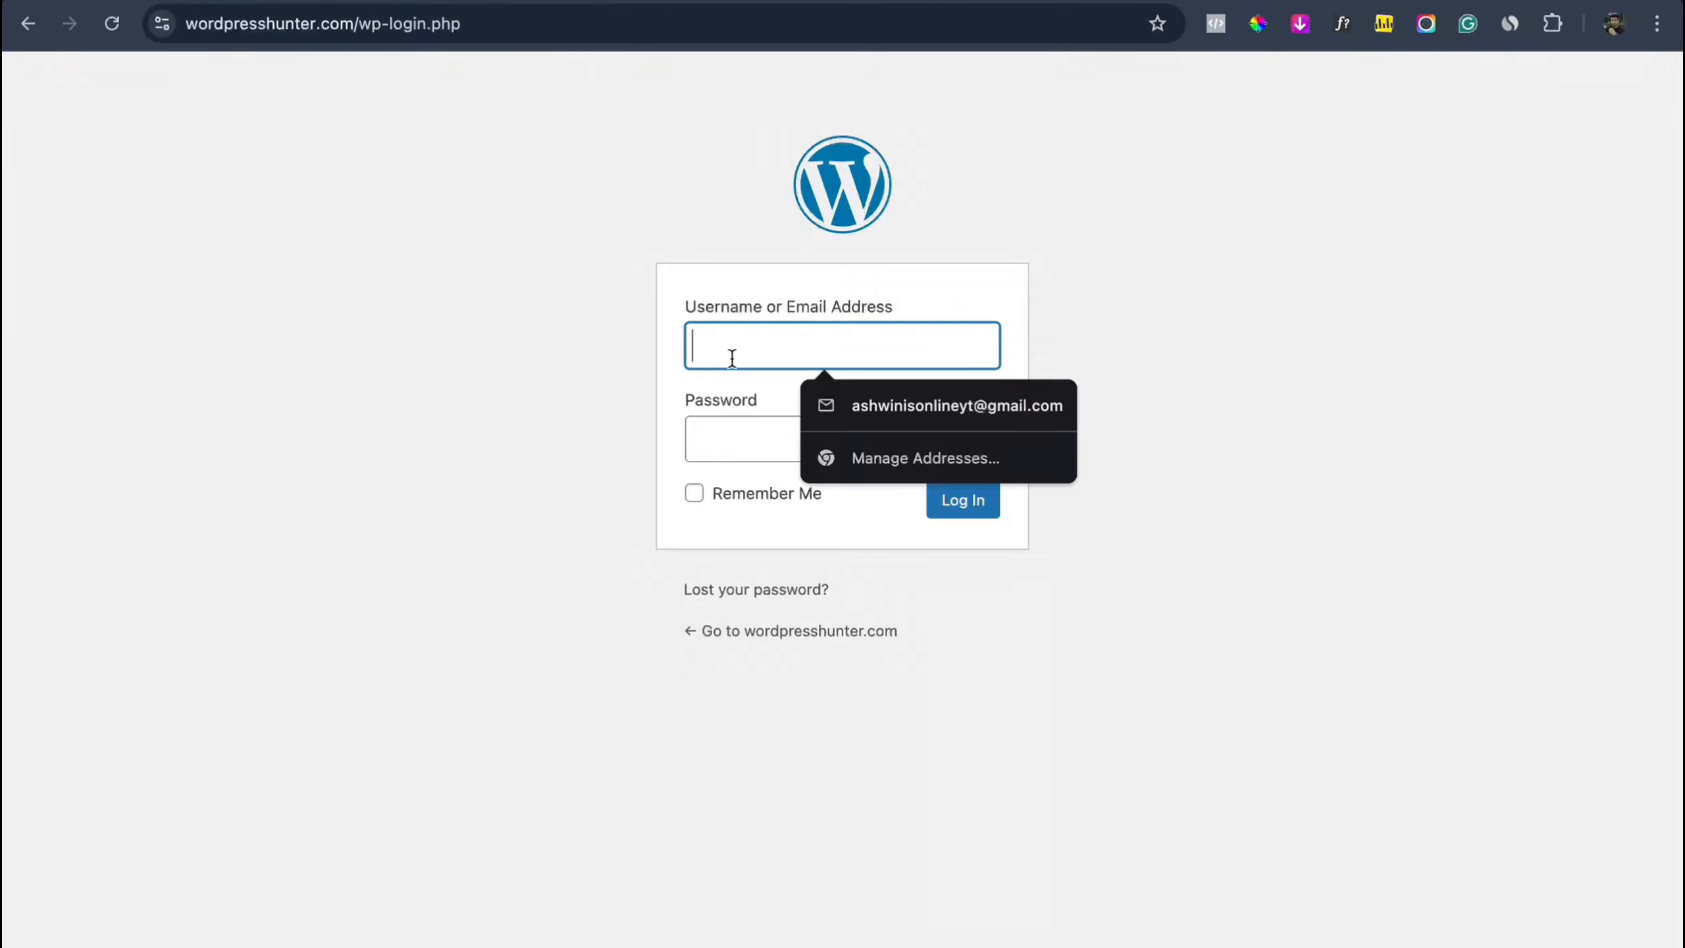
pyautogui.press('Tab')
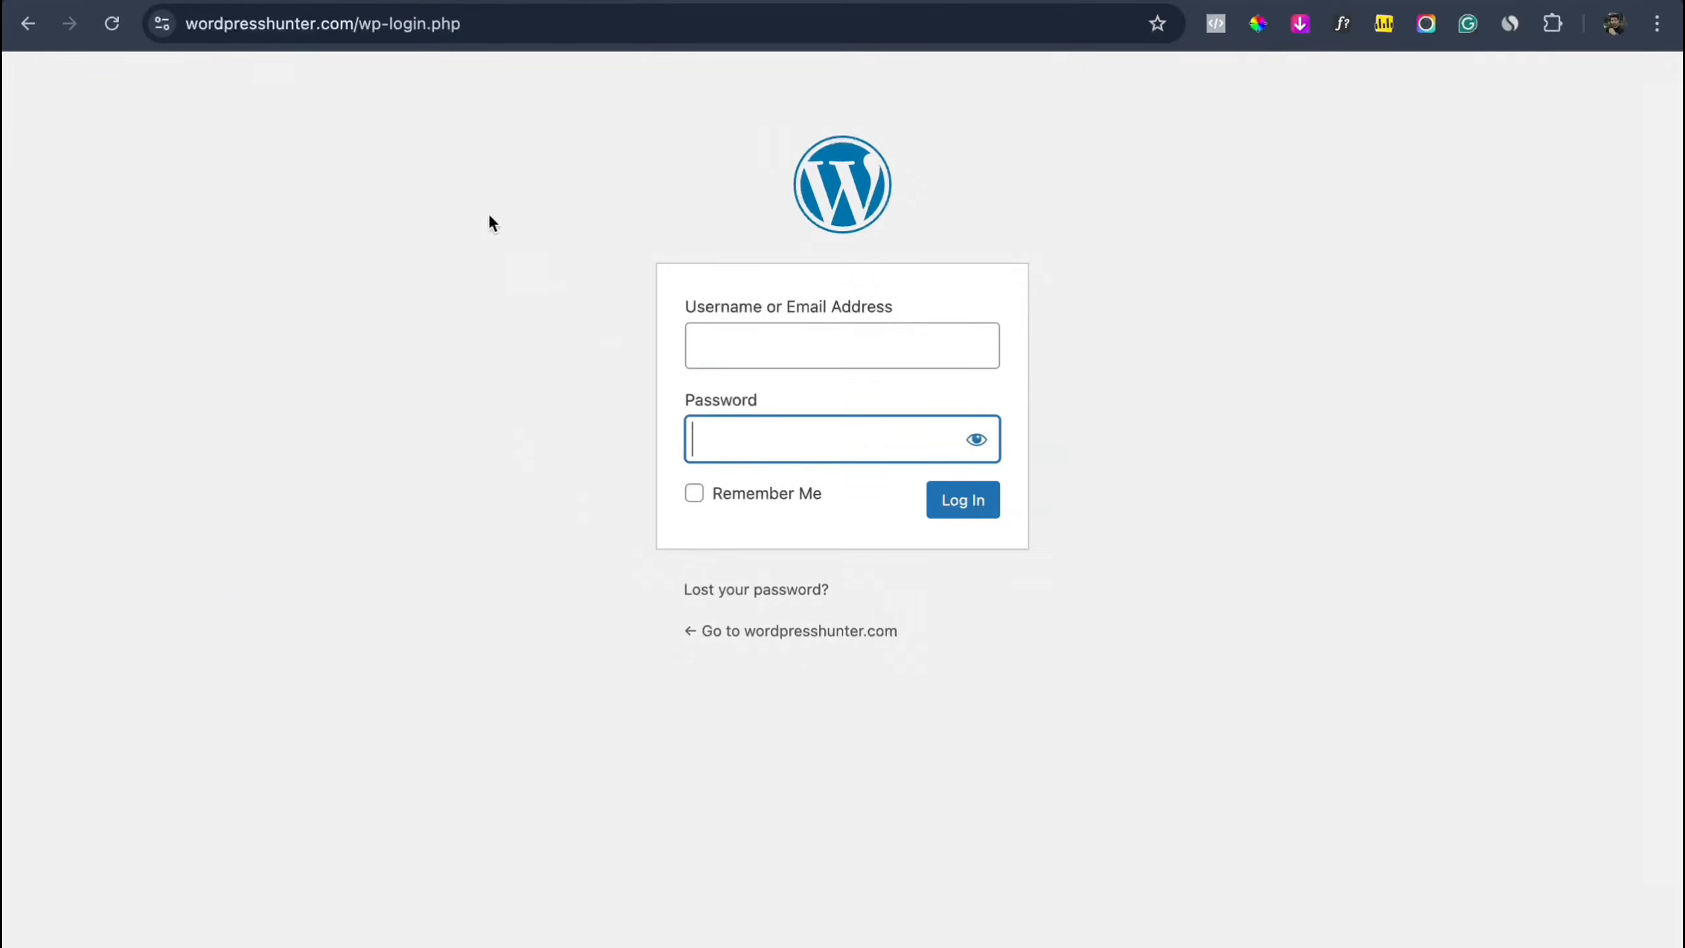
# Step: Paste the Cloudways admin username and password into the login form, tick Remember Me, and log in
pyautogui.click(289, 2)
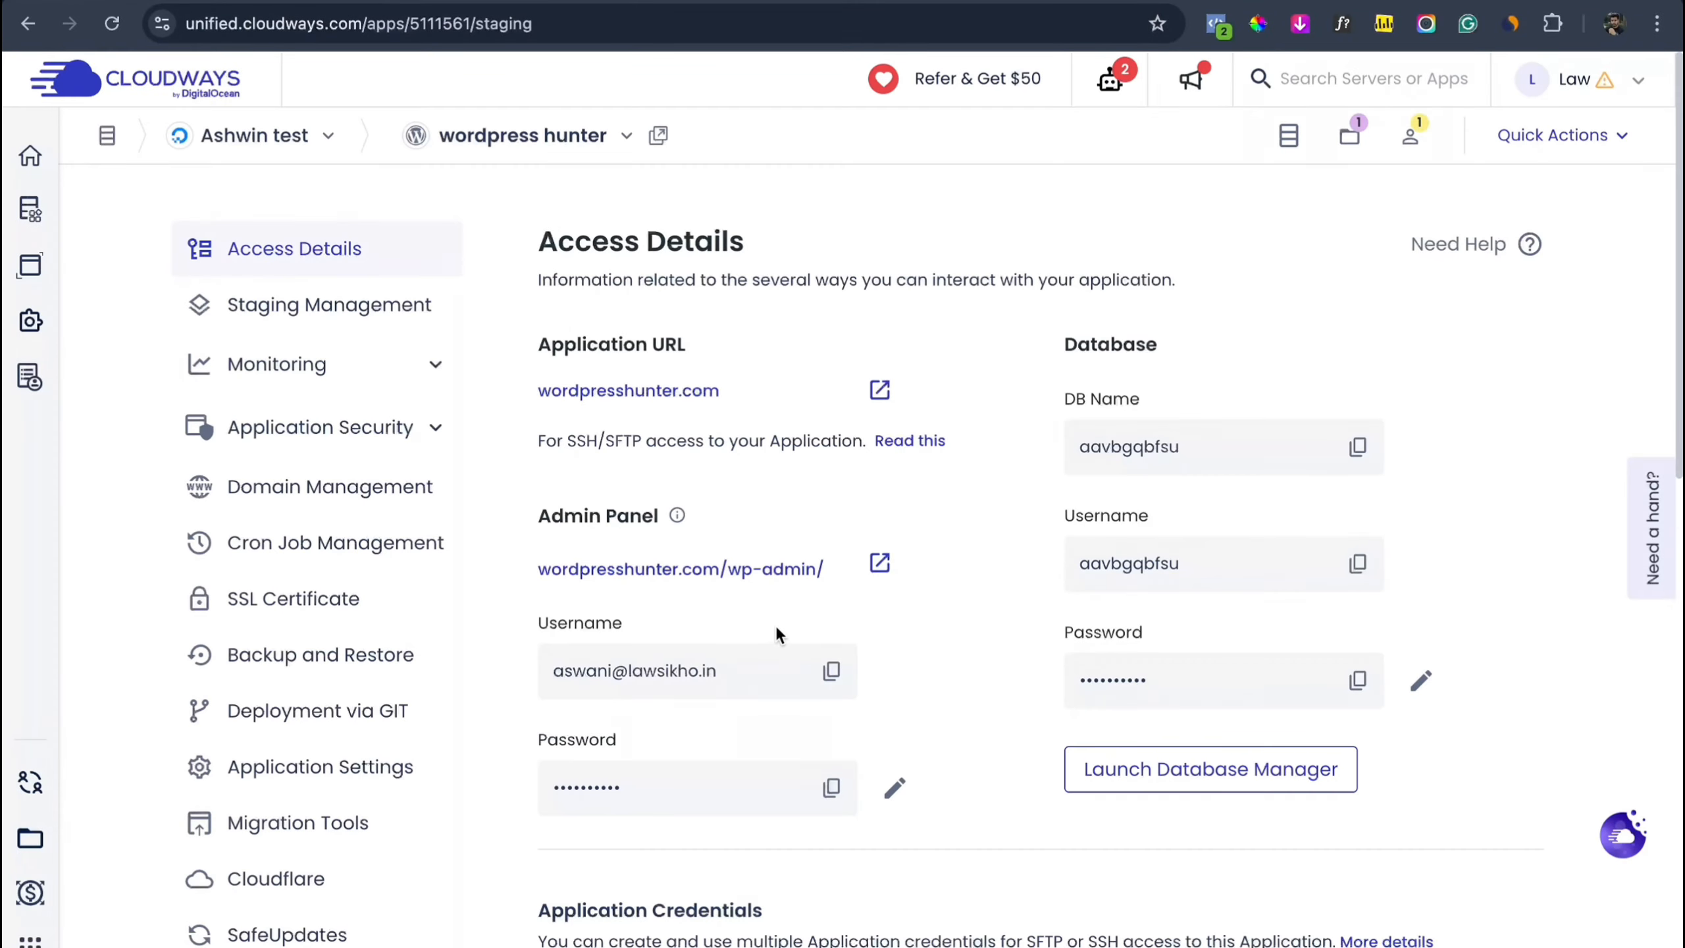
pyautogui.click(827, 683)
pyautogui.click(712, 565)
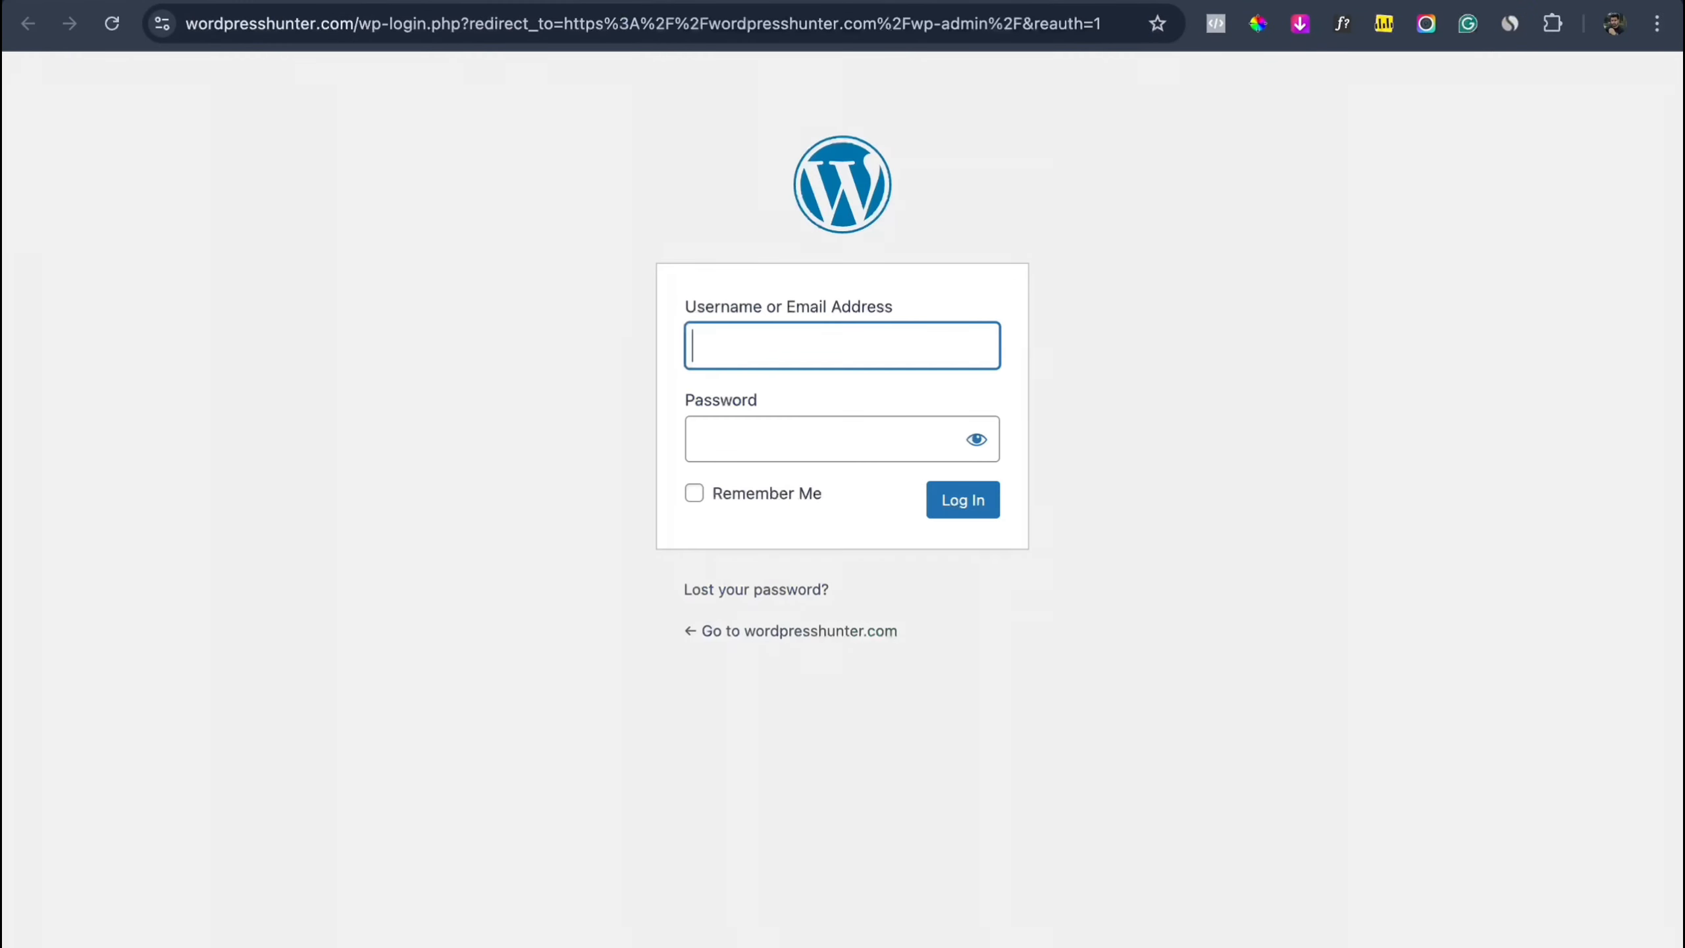
pyautogui.press('super+v')
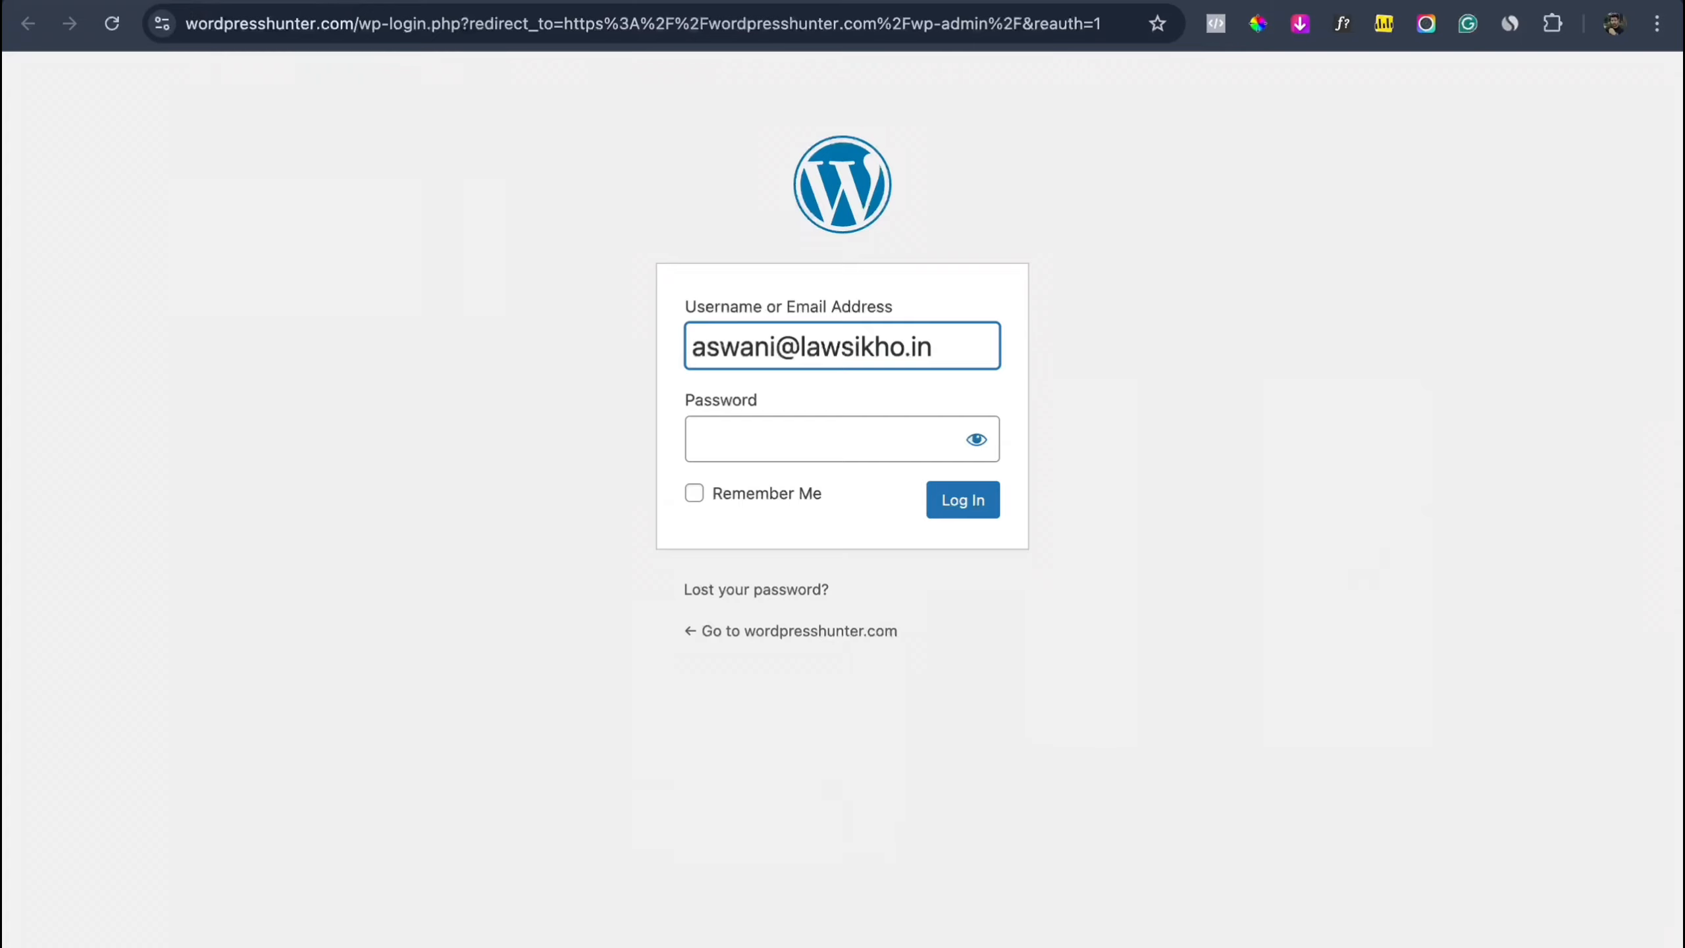
pyautogui.click(289, 2)
pyautogui.click(830, 791)
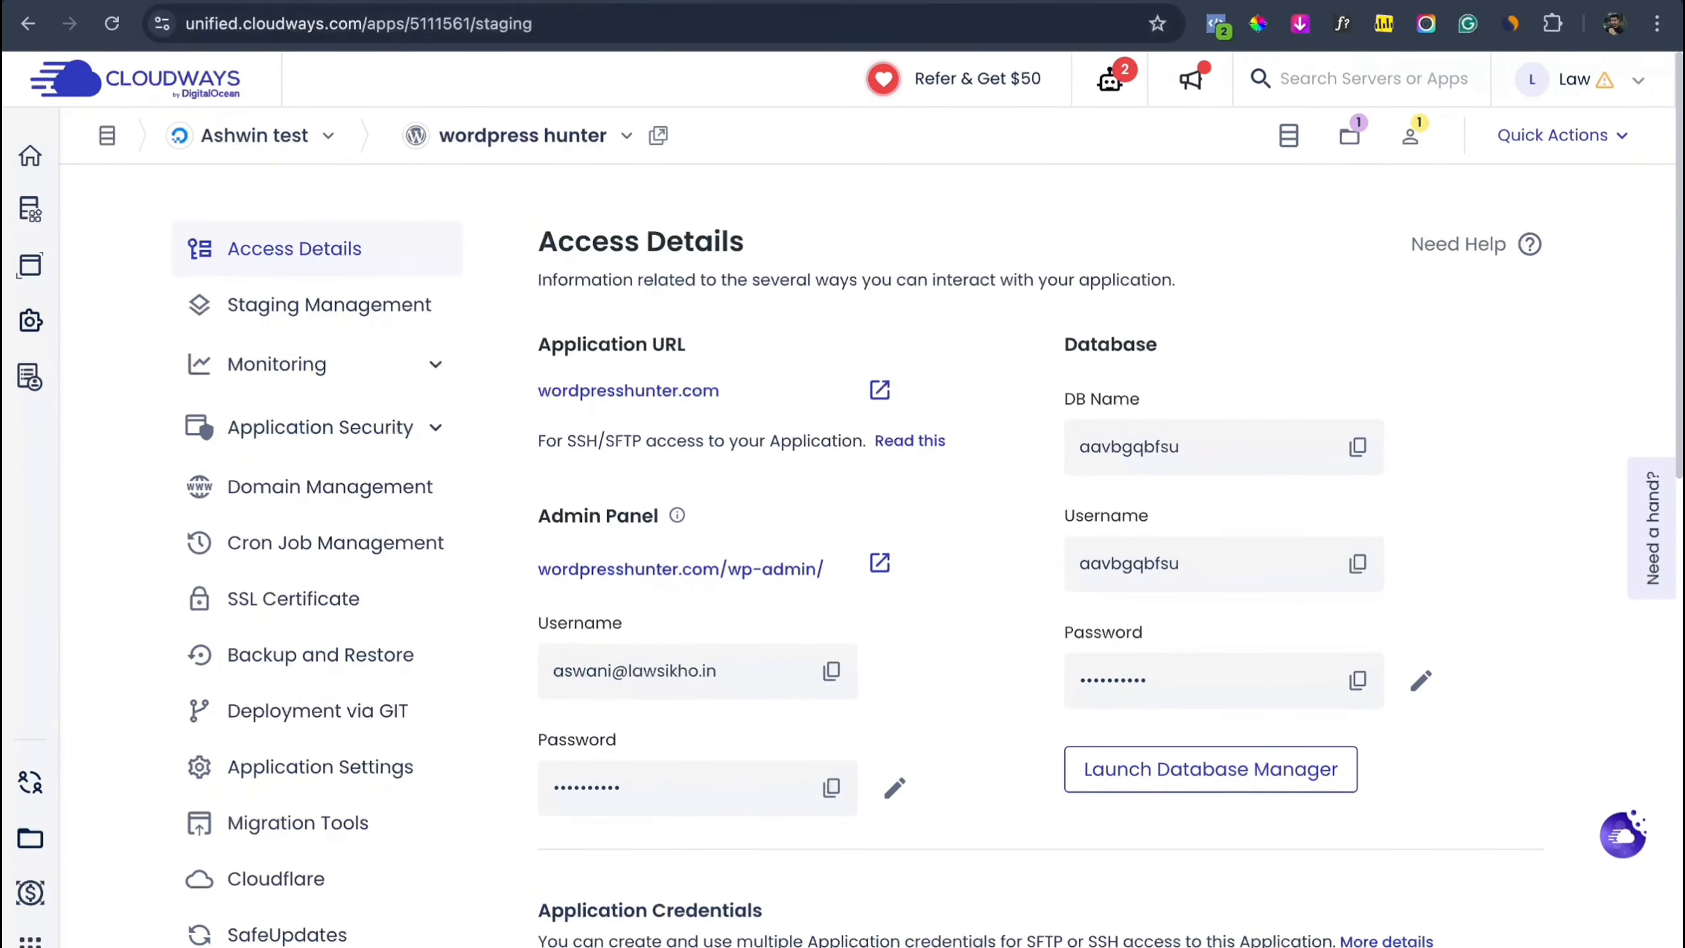
pyautogui.click(504, 2)
pyautogui.click(765, 440)
pyautogui.press('super+v')
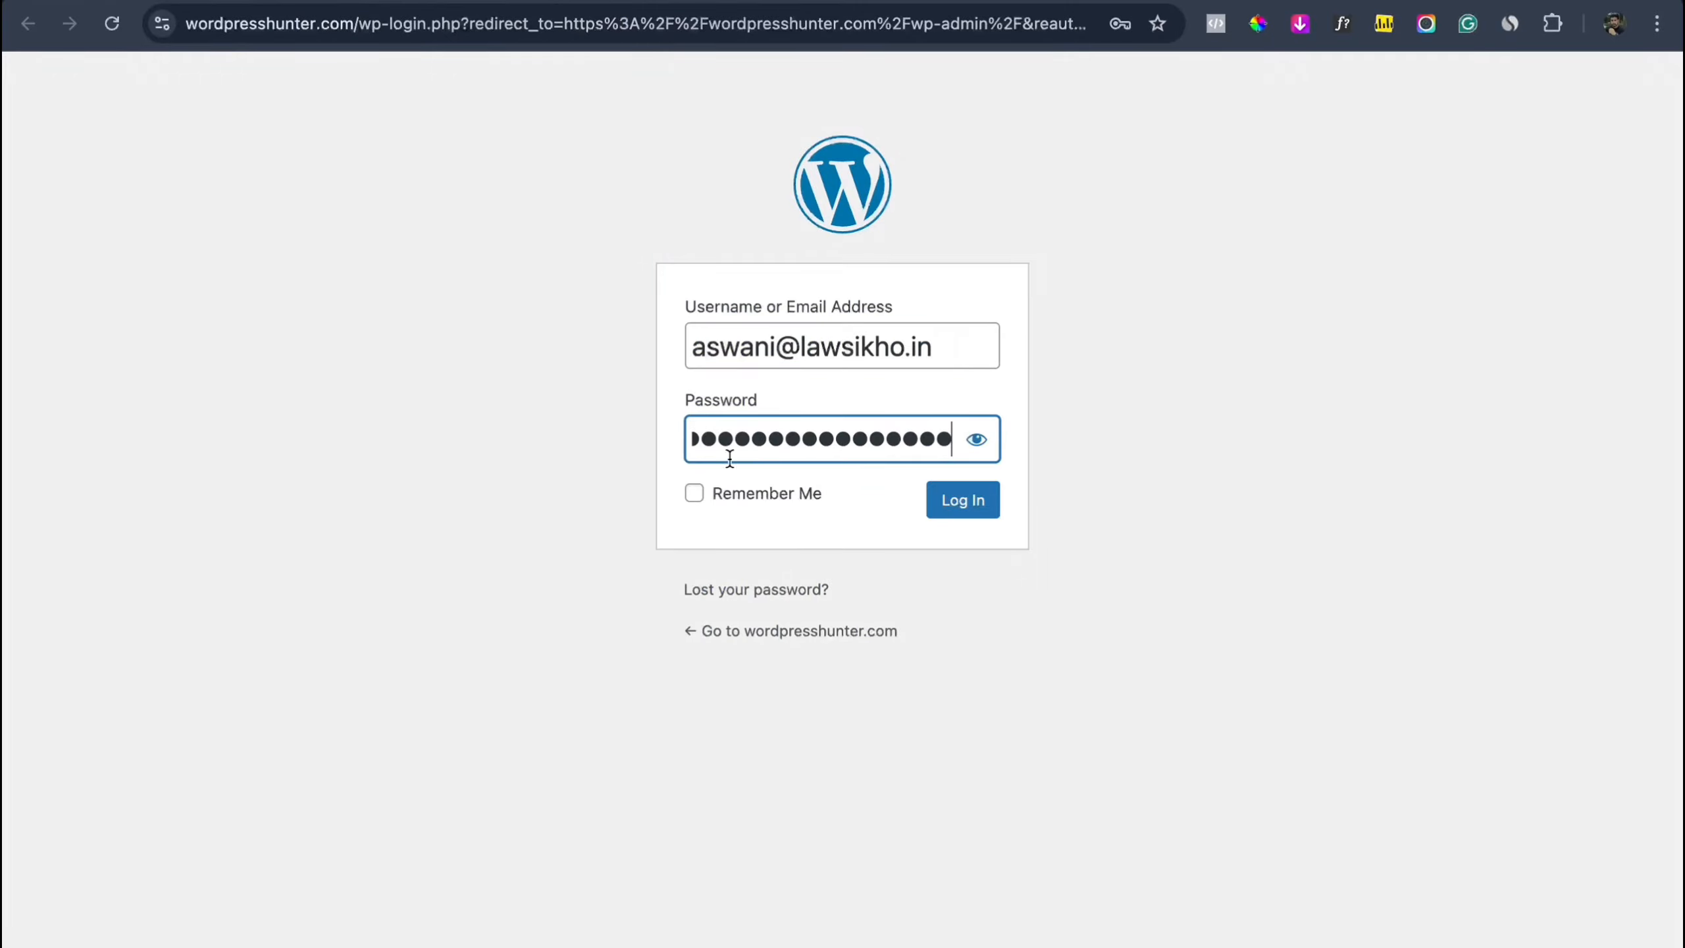
pyautogui.click(694, 493)
pyautogui.click(979, 505)
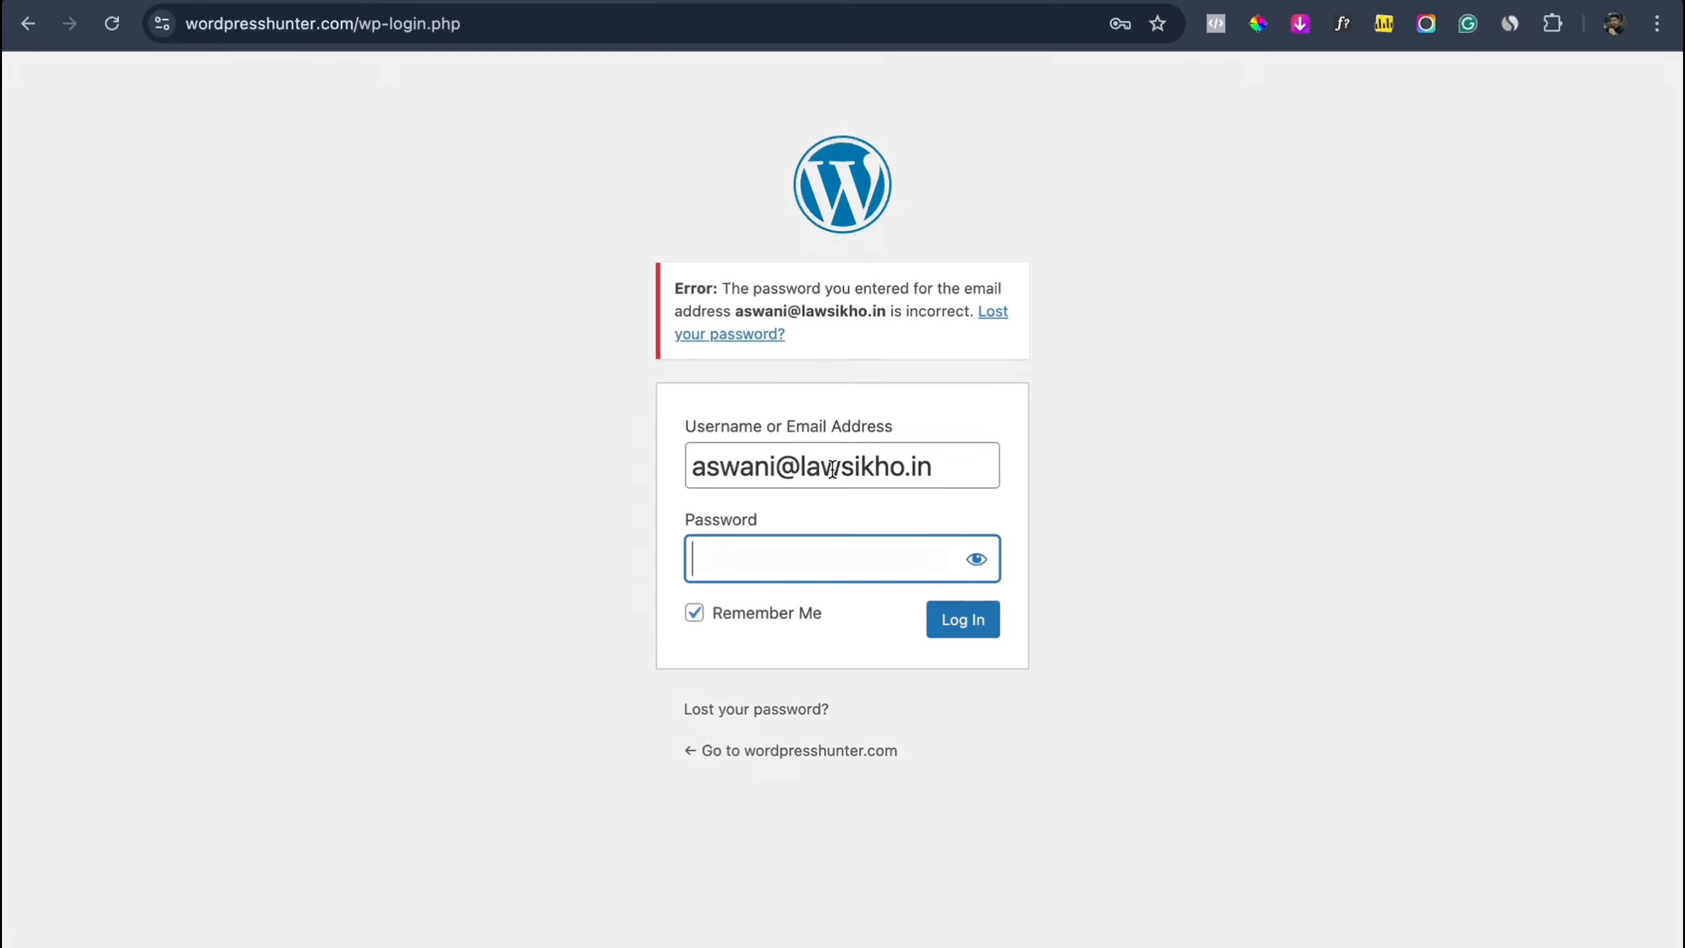
# Step: After the rejected attempt, recopy the admin password from Cloudways and submit the login again
pyautogui.click(173, 2)
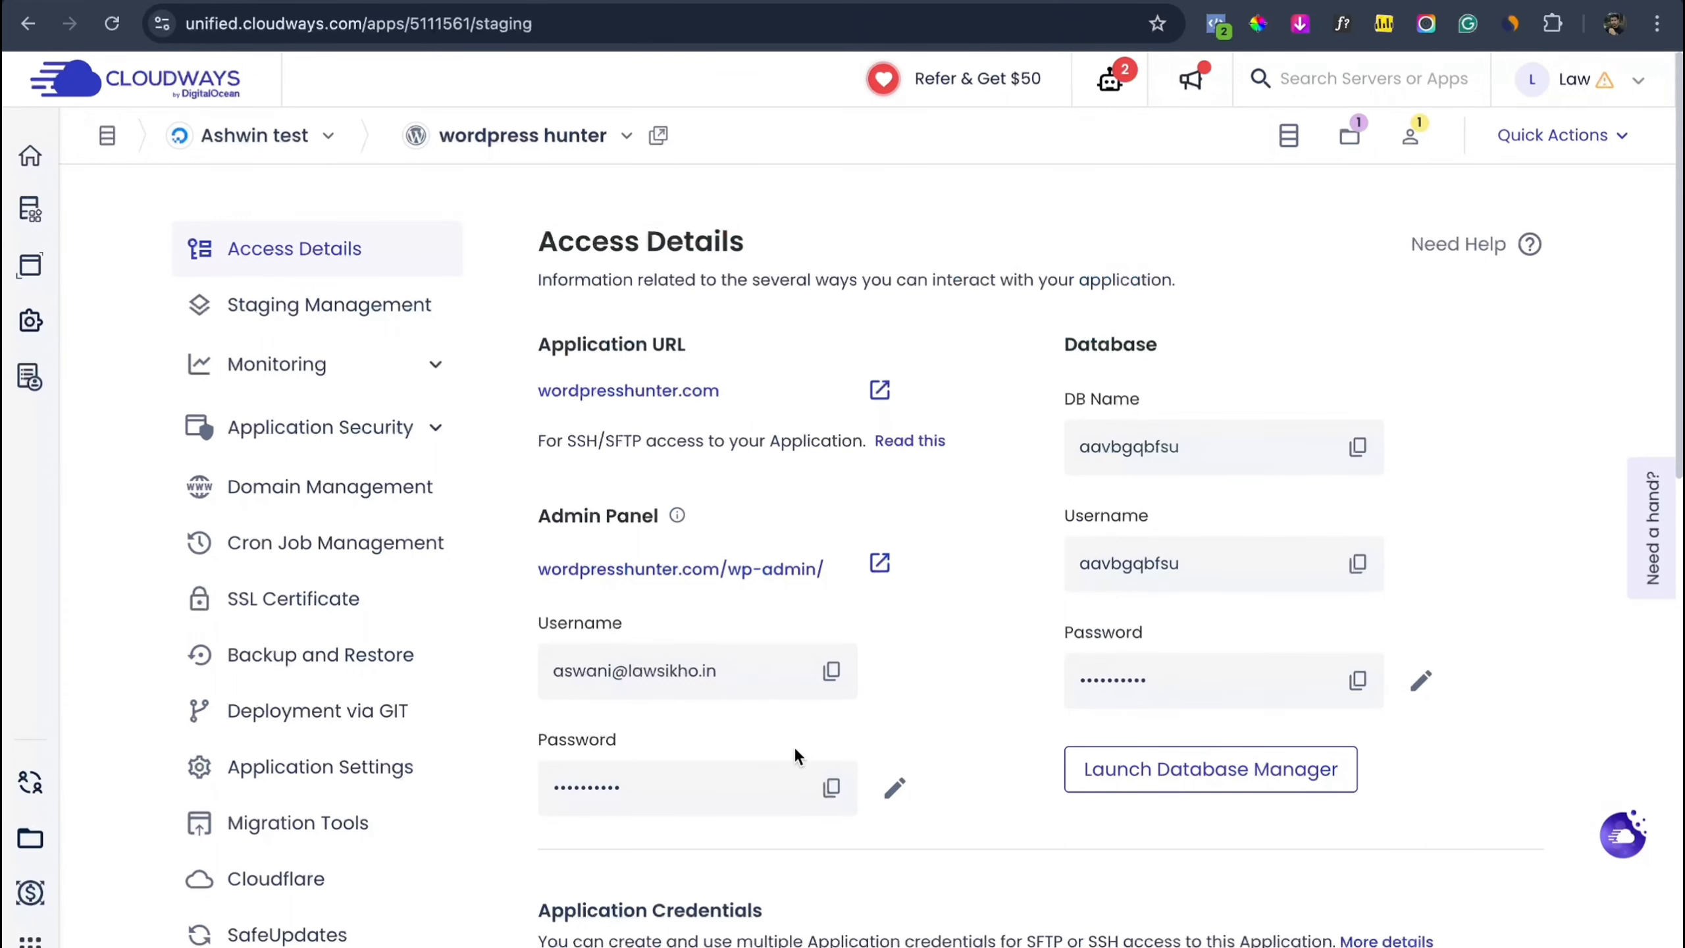
pyautogui.click(831, 789)
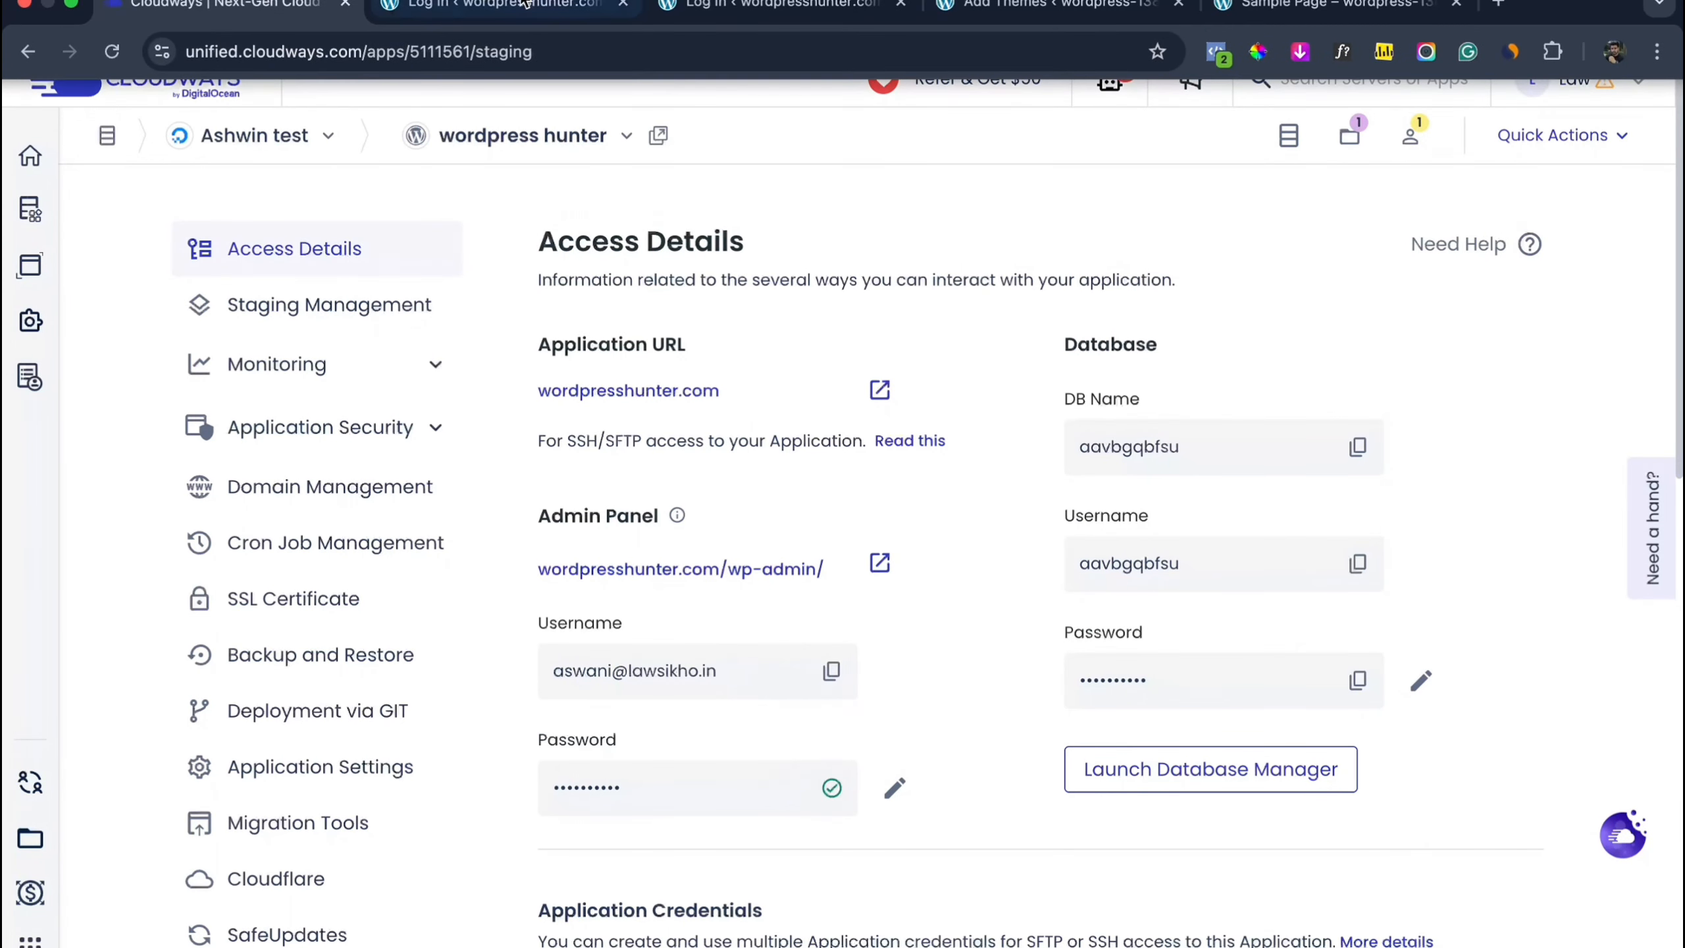
pyautogui.click(521, 5)
pyautogui.press('super+v')
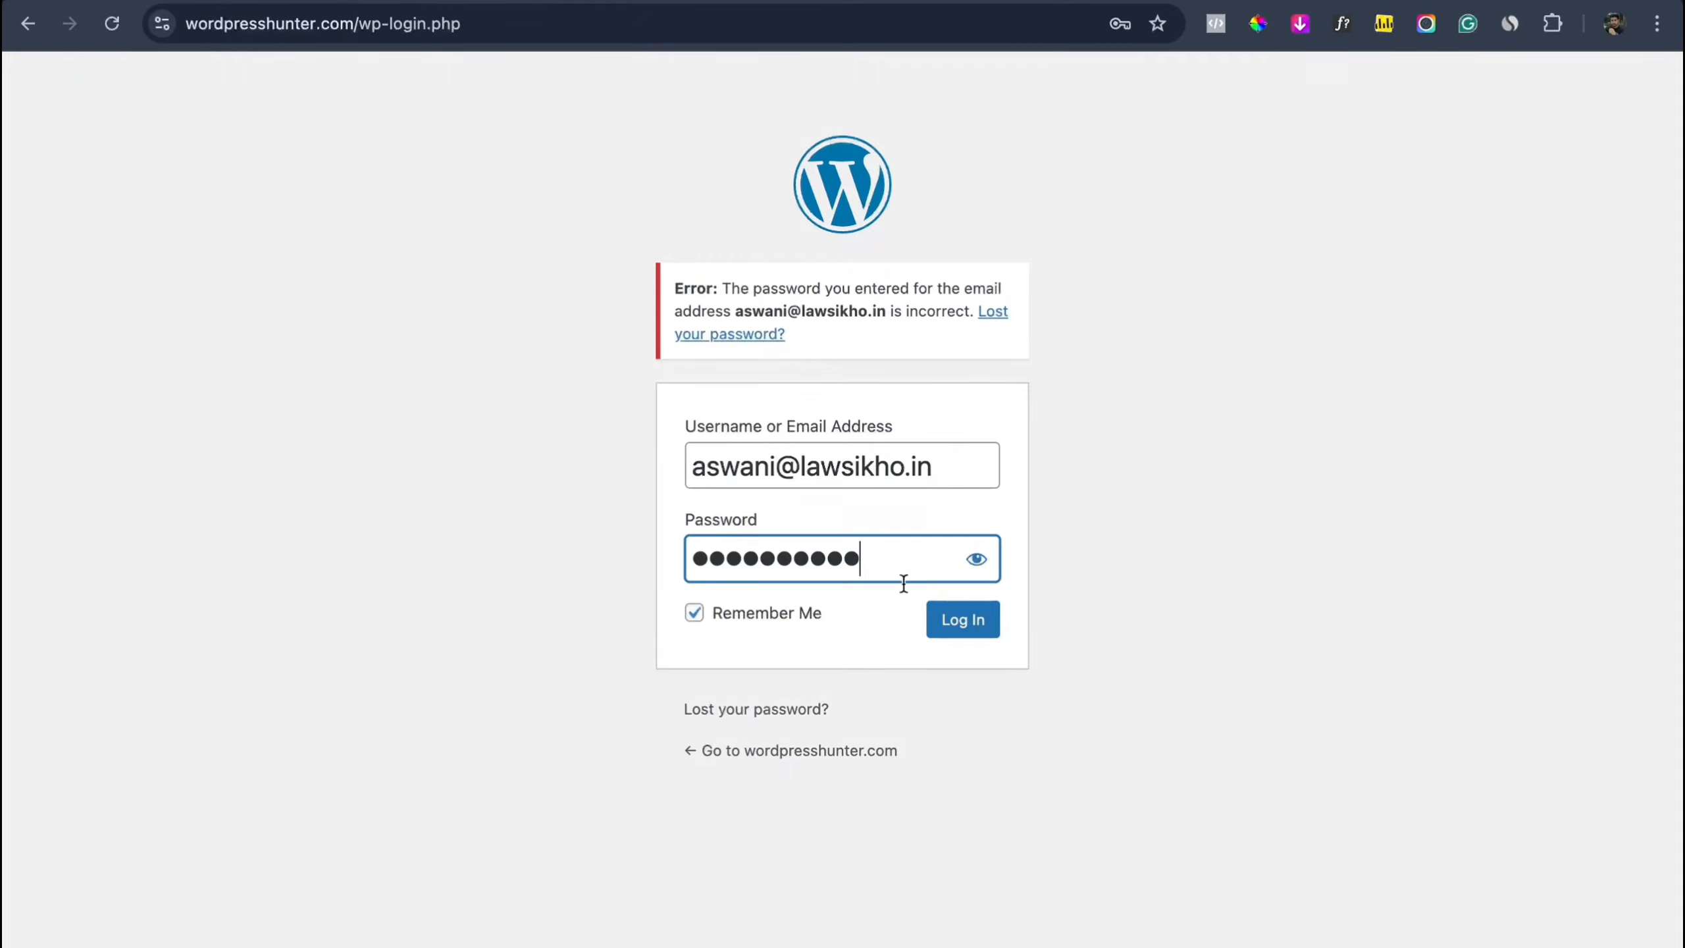
pyautogui.click(953, 622)
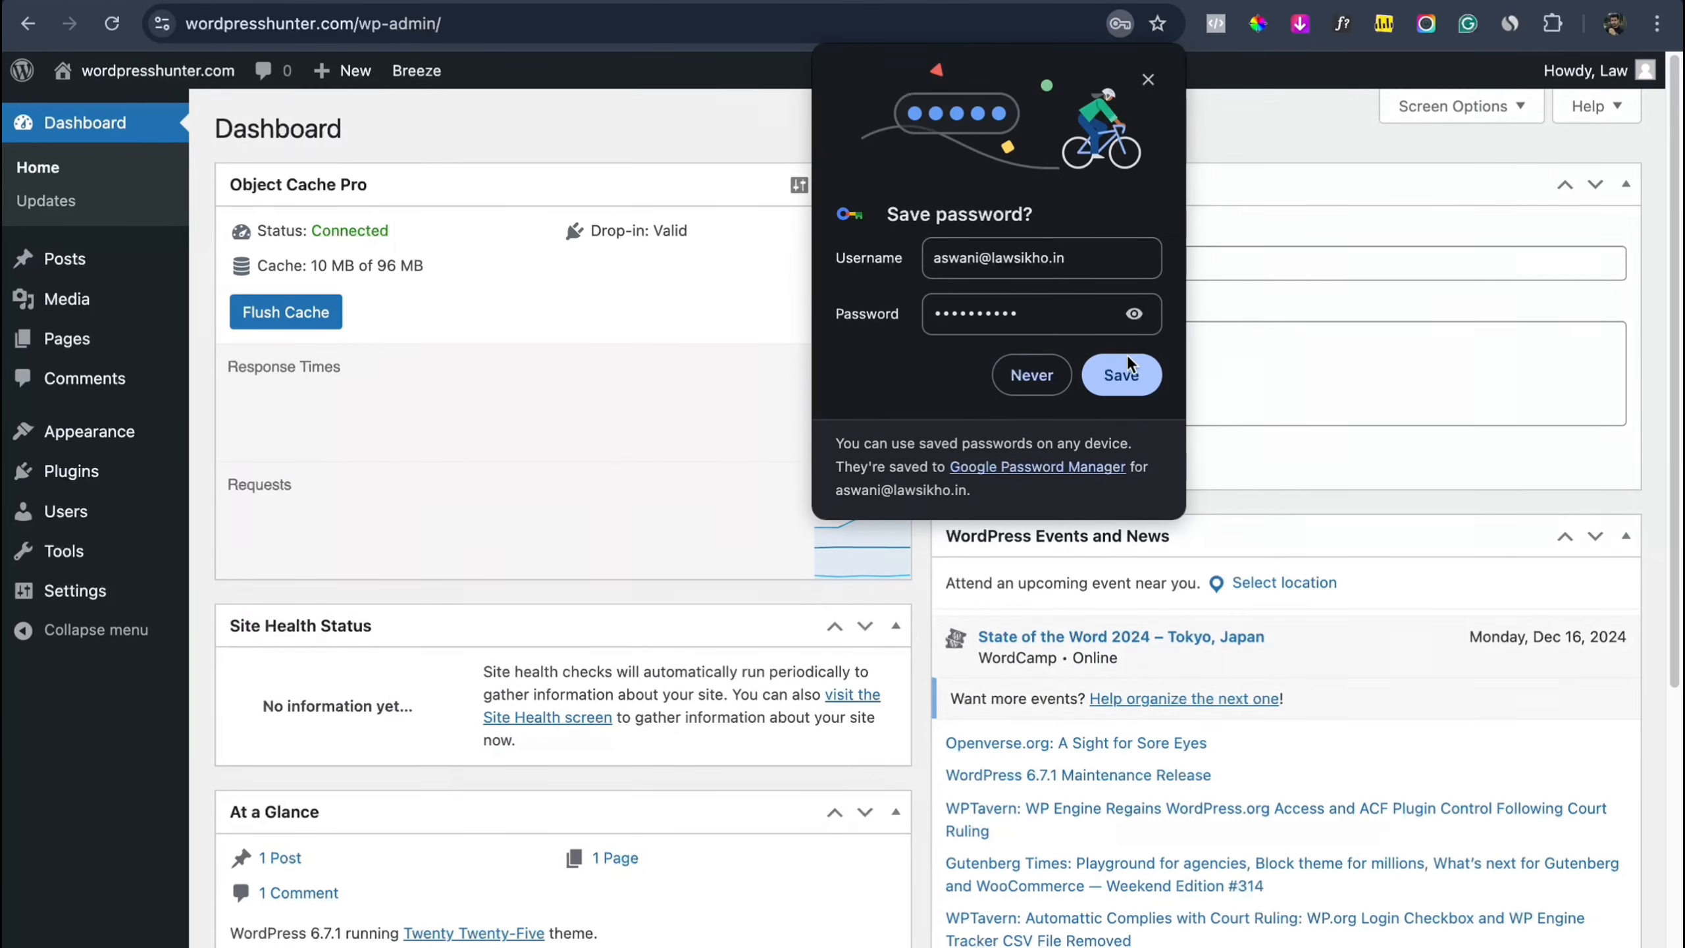
# Step: Decline Chrome's offer to save the password and switch to the other browser profile
pyautogui.click(1149, 80)
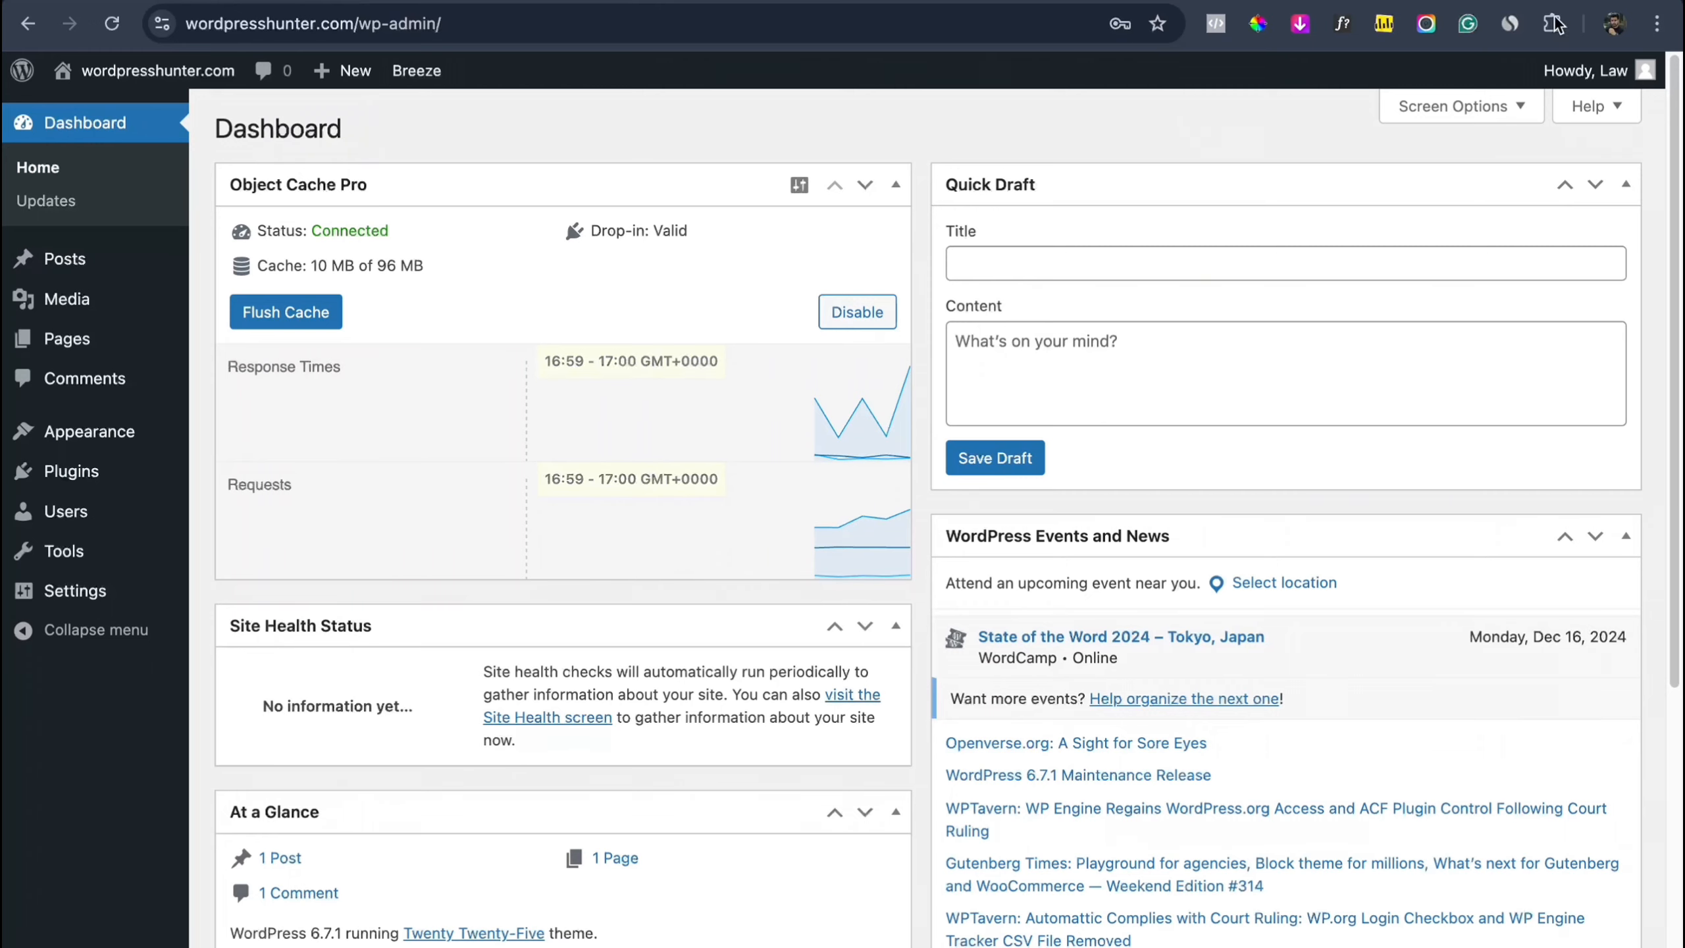
pyautogui.click(1616, 27)
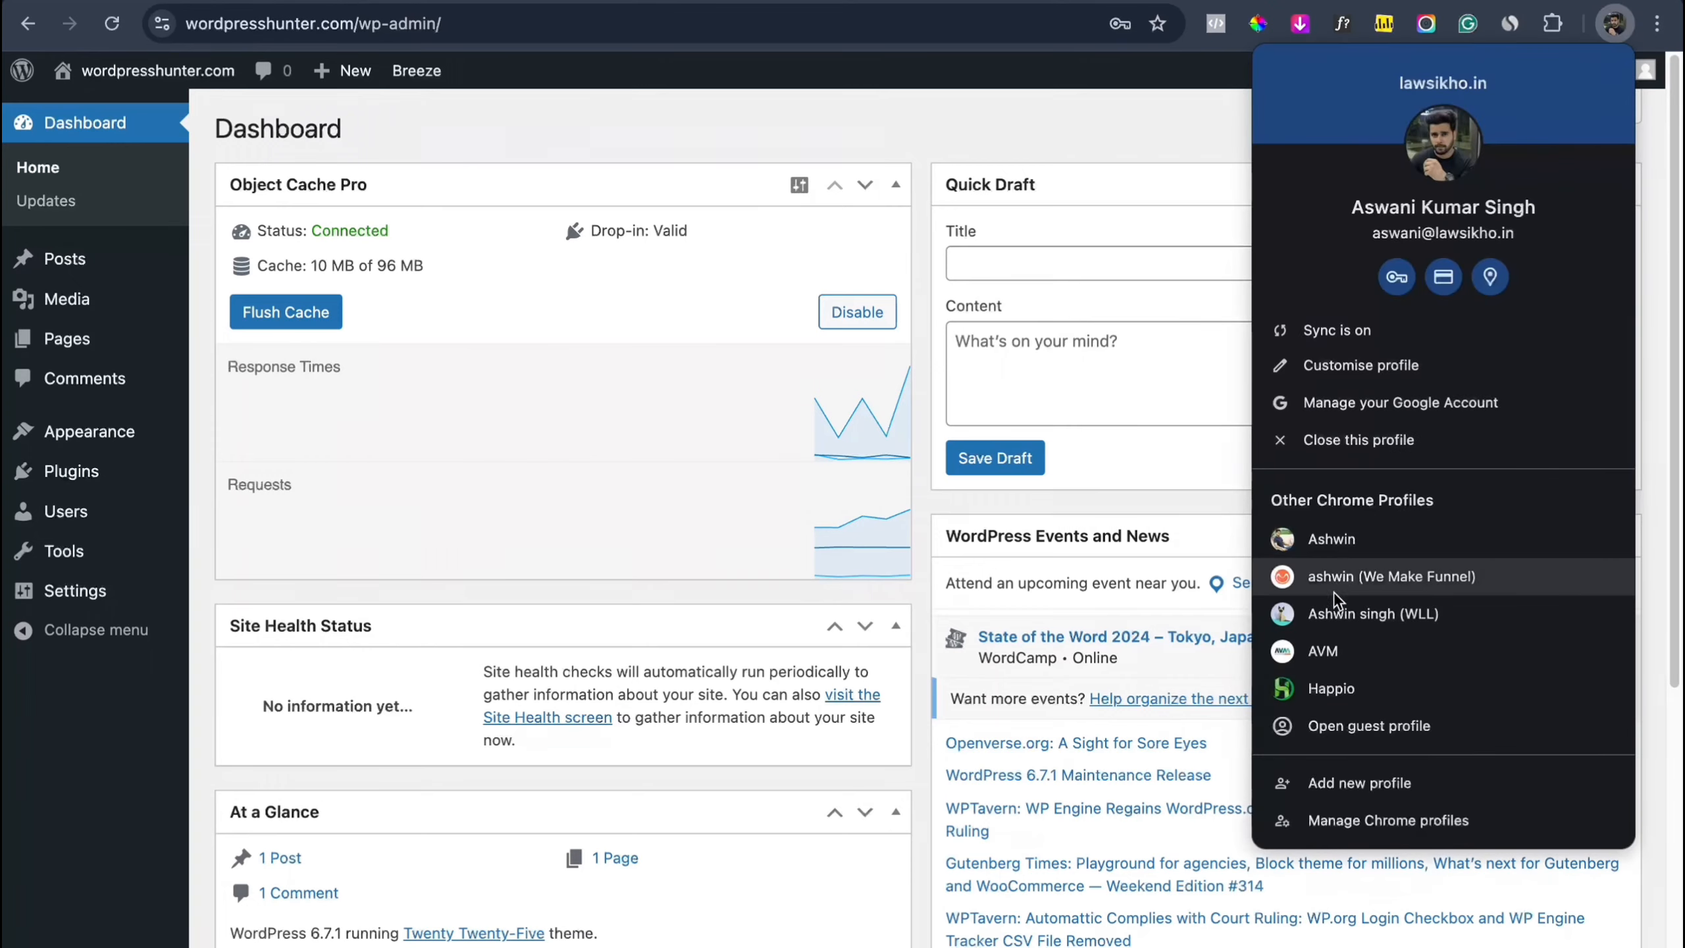
pyautogui.click(1329, 612)
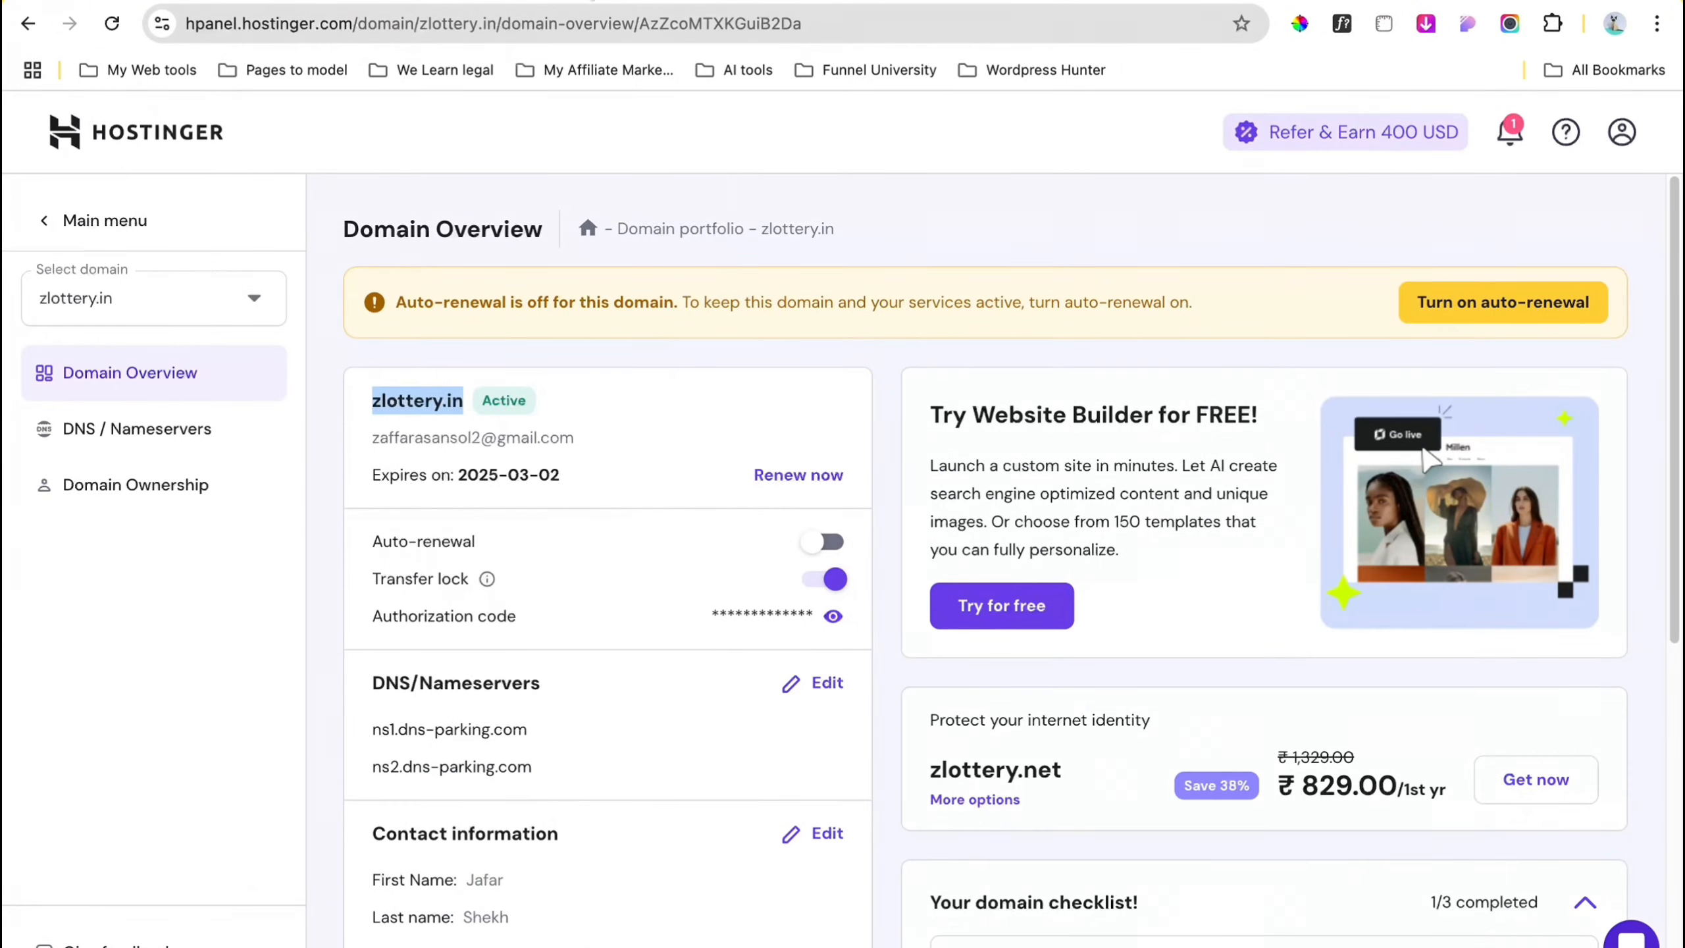
# Step: Open a new tab and load welearnlegal.com by typing 'we' in the address bar
pyautogui.press('super+t')
pyautogui.write('we')
pyautogui.press('Return')
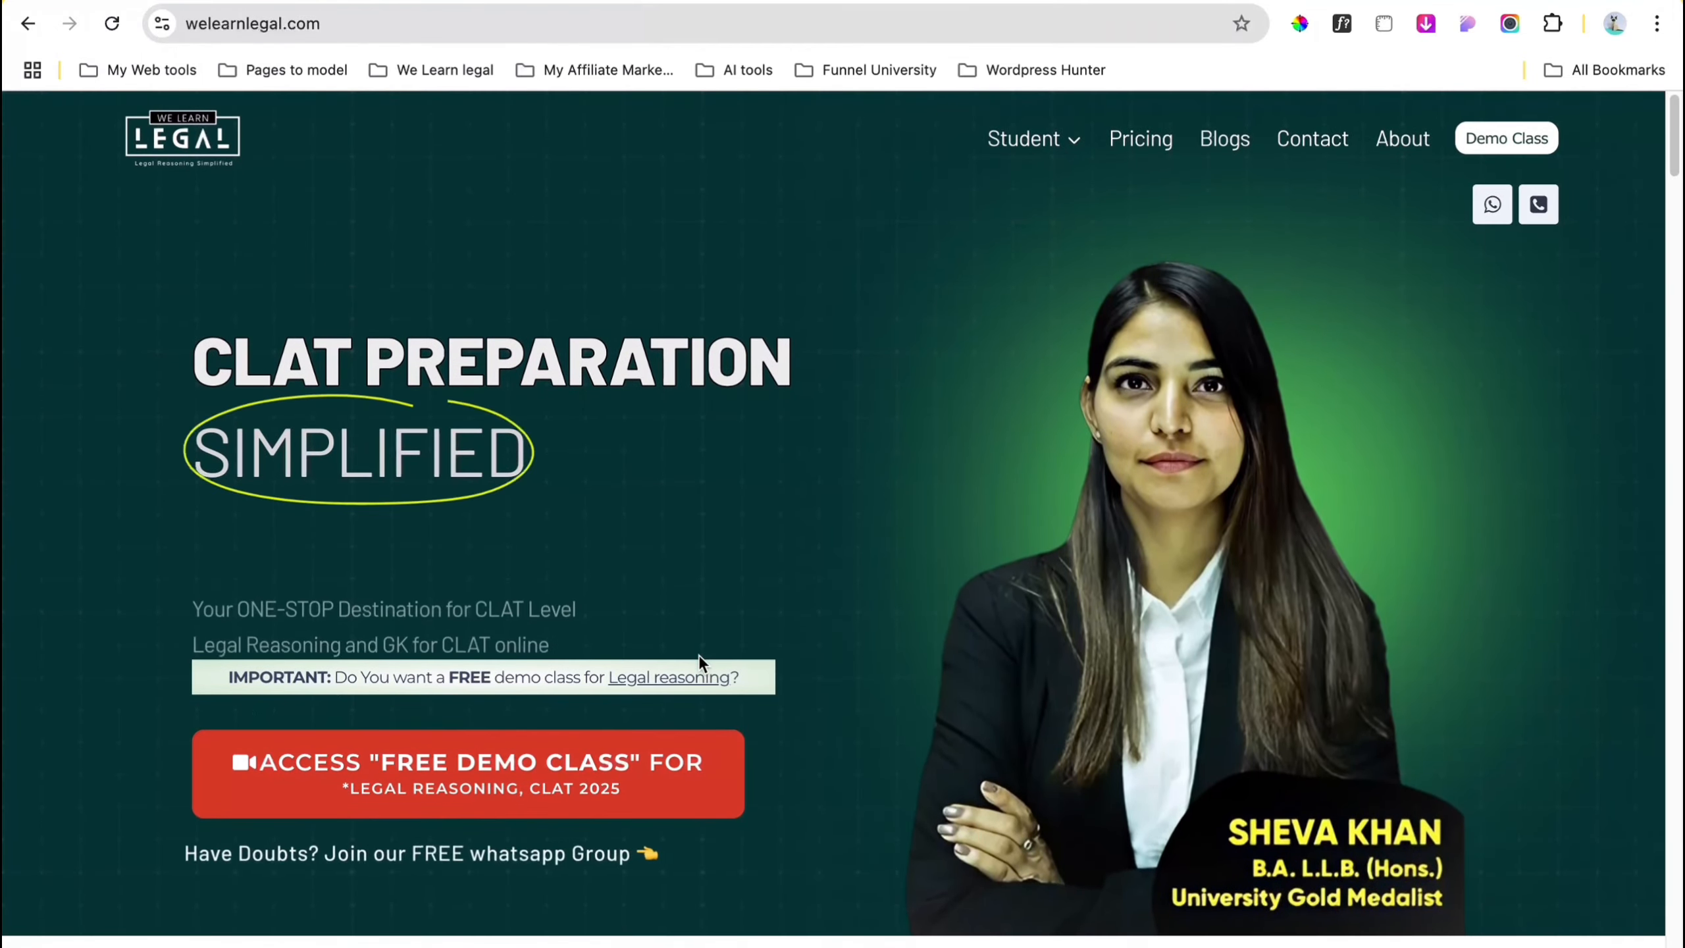
# Step: Scroll through the welearnlegal.com homepage and go to its Blogs page
pyautogui.scroll(-5, 698, 654)
pyautogui.scroll(-20, 698, 653)
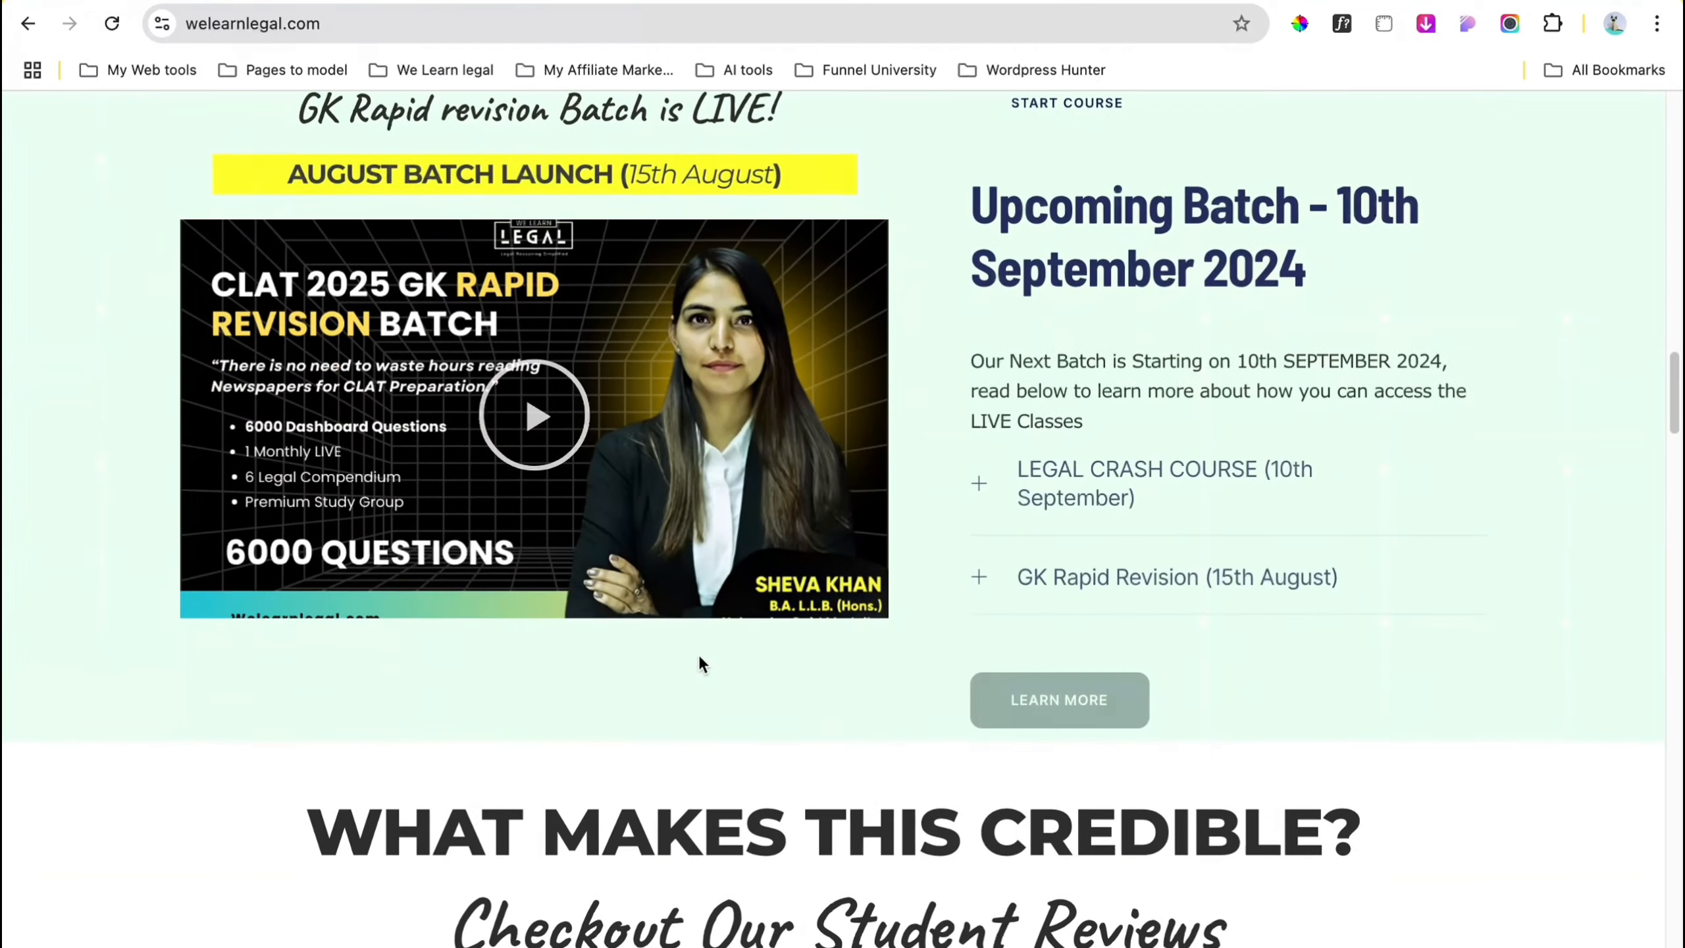
pyautogui.scroll(20, 698, 653)
pyautogui.scroll(-1, 697, 653)
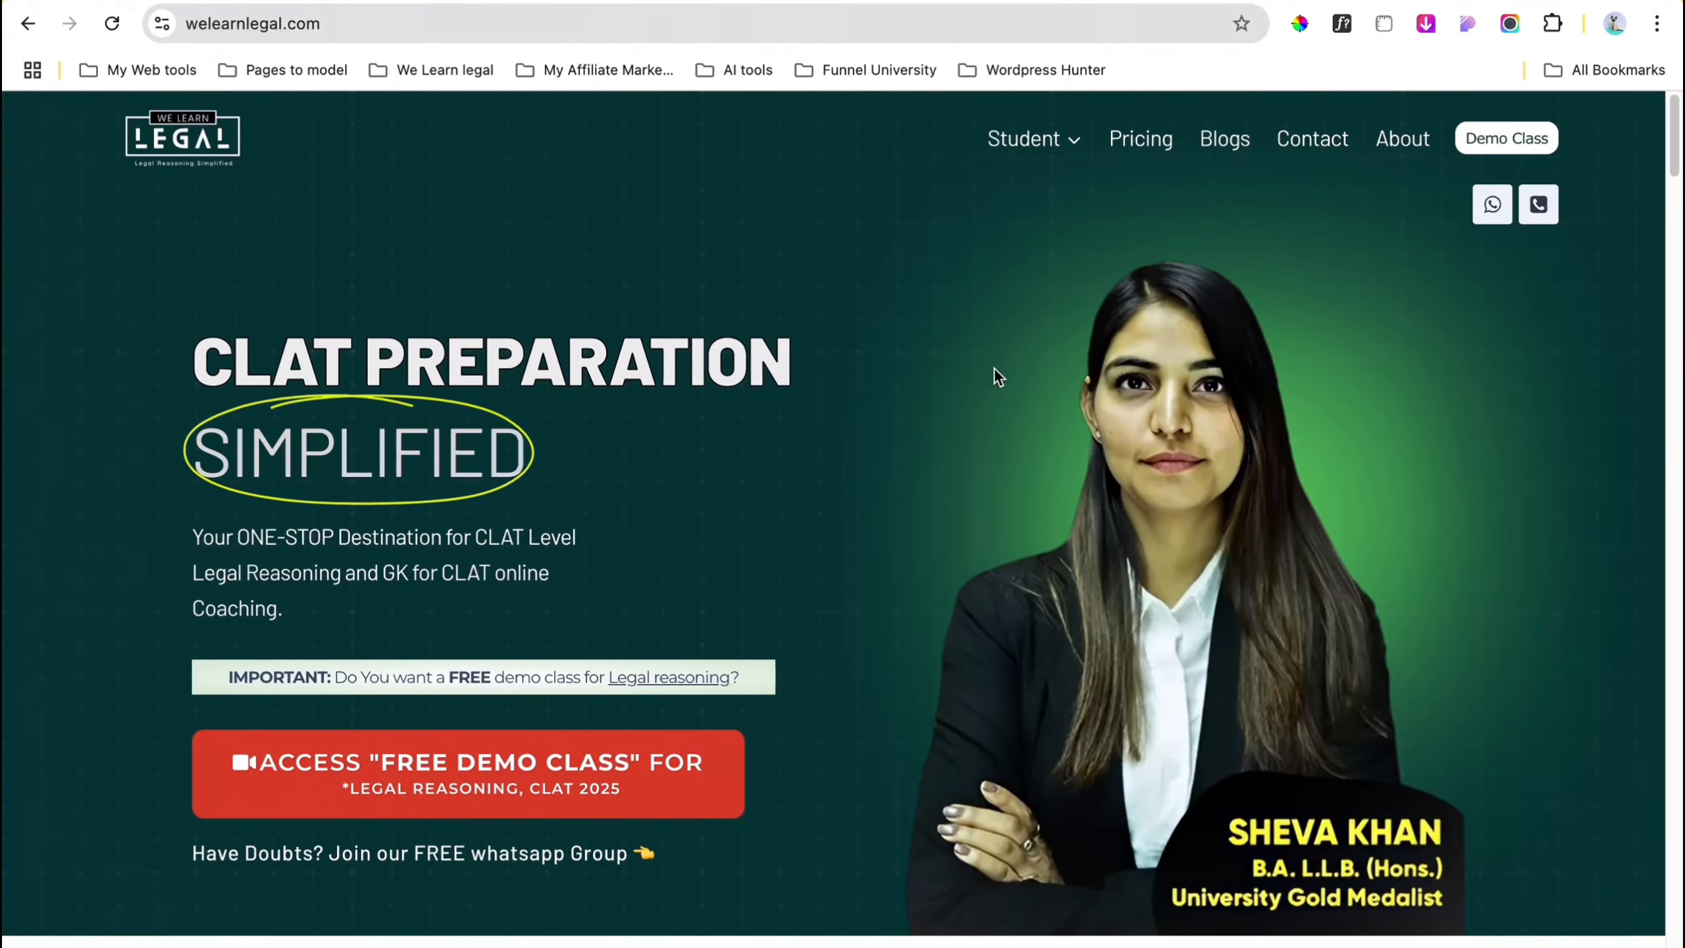
pyautogui.click(1205, 140)
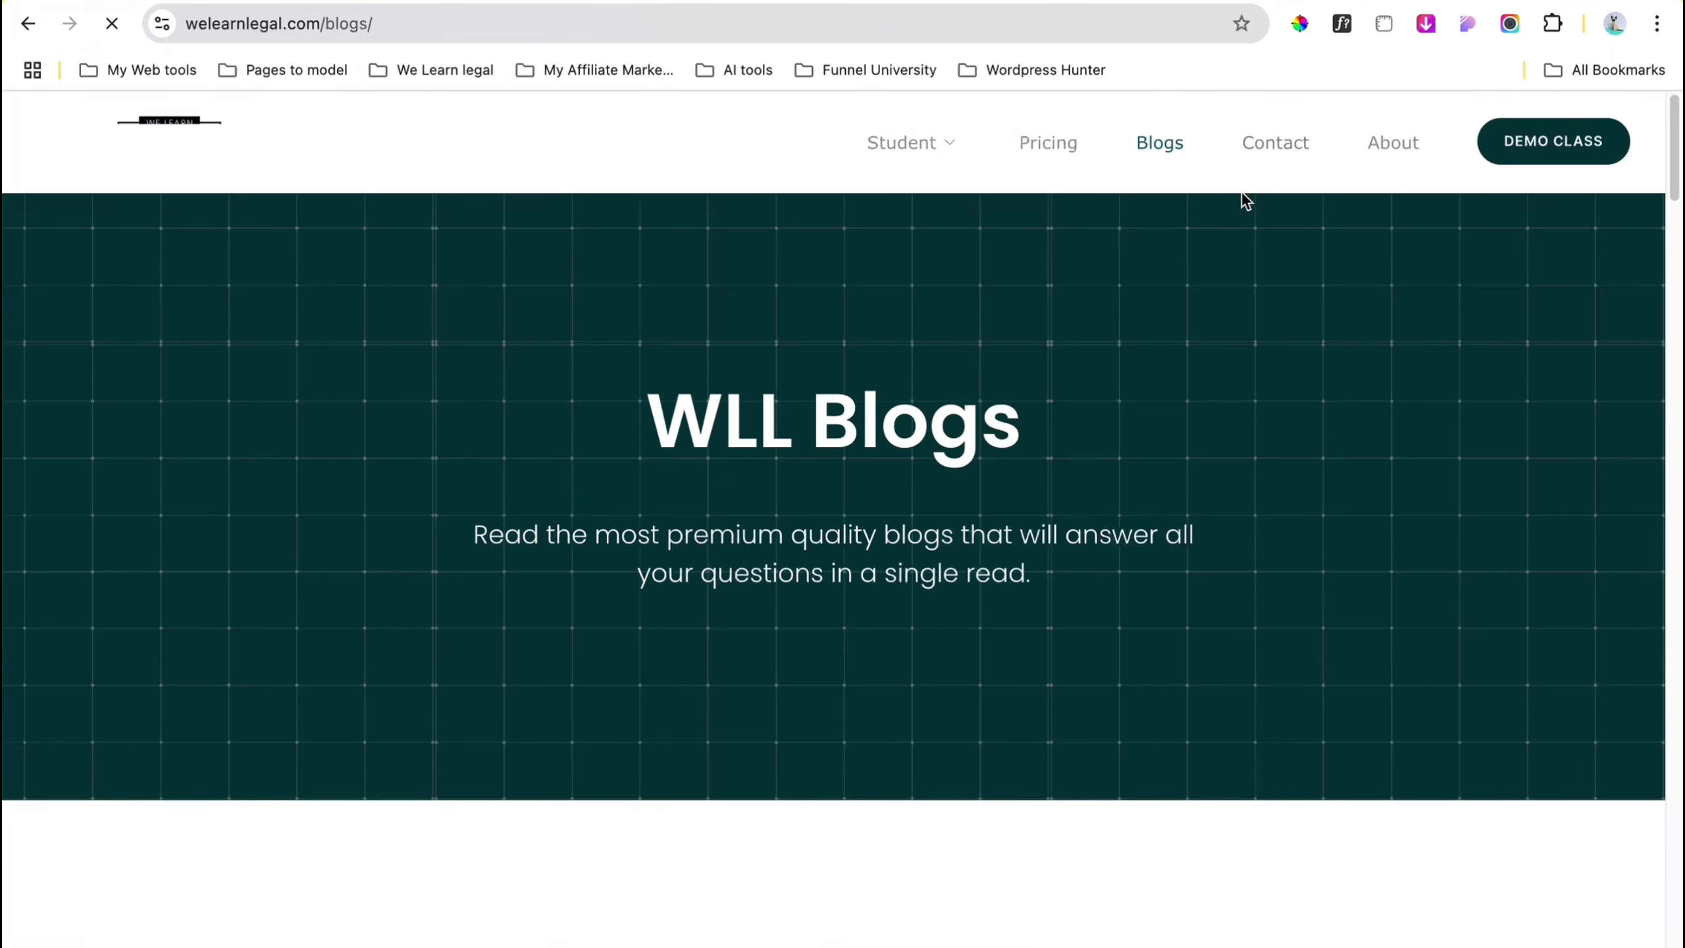
# Step: Open the CLAT Syllabus Explained article from the blog listing and scroll through it
pyautogui.scroll(-6, 996, 618)
pyautogui.scroll(-18, 994, 618)
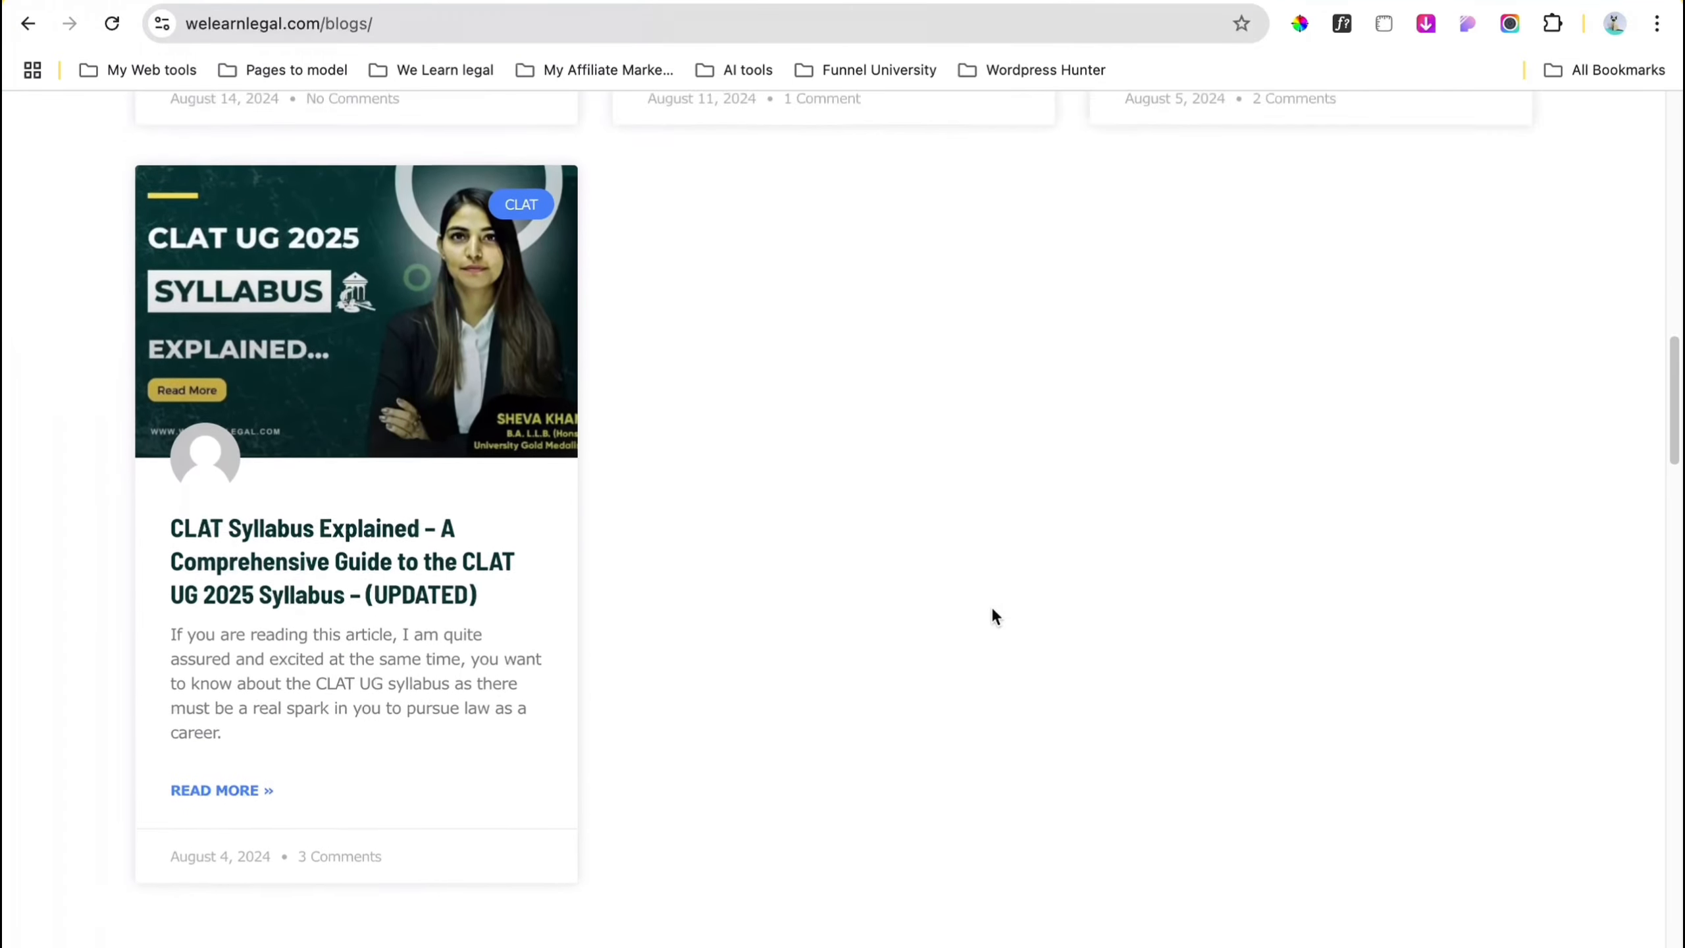
pyautogui.scroll(1, 995, 616)
pyautogui.click(439, 612)
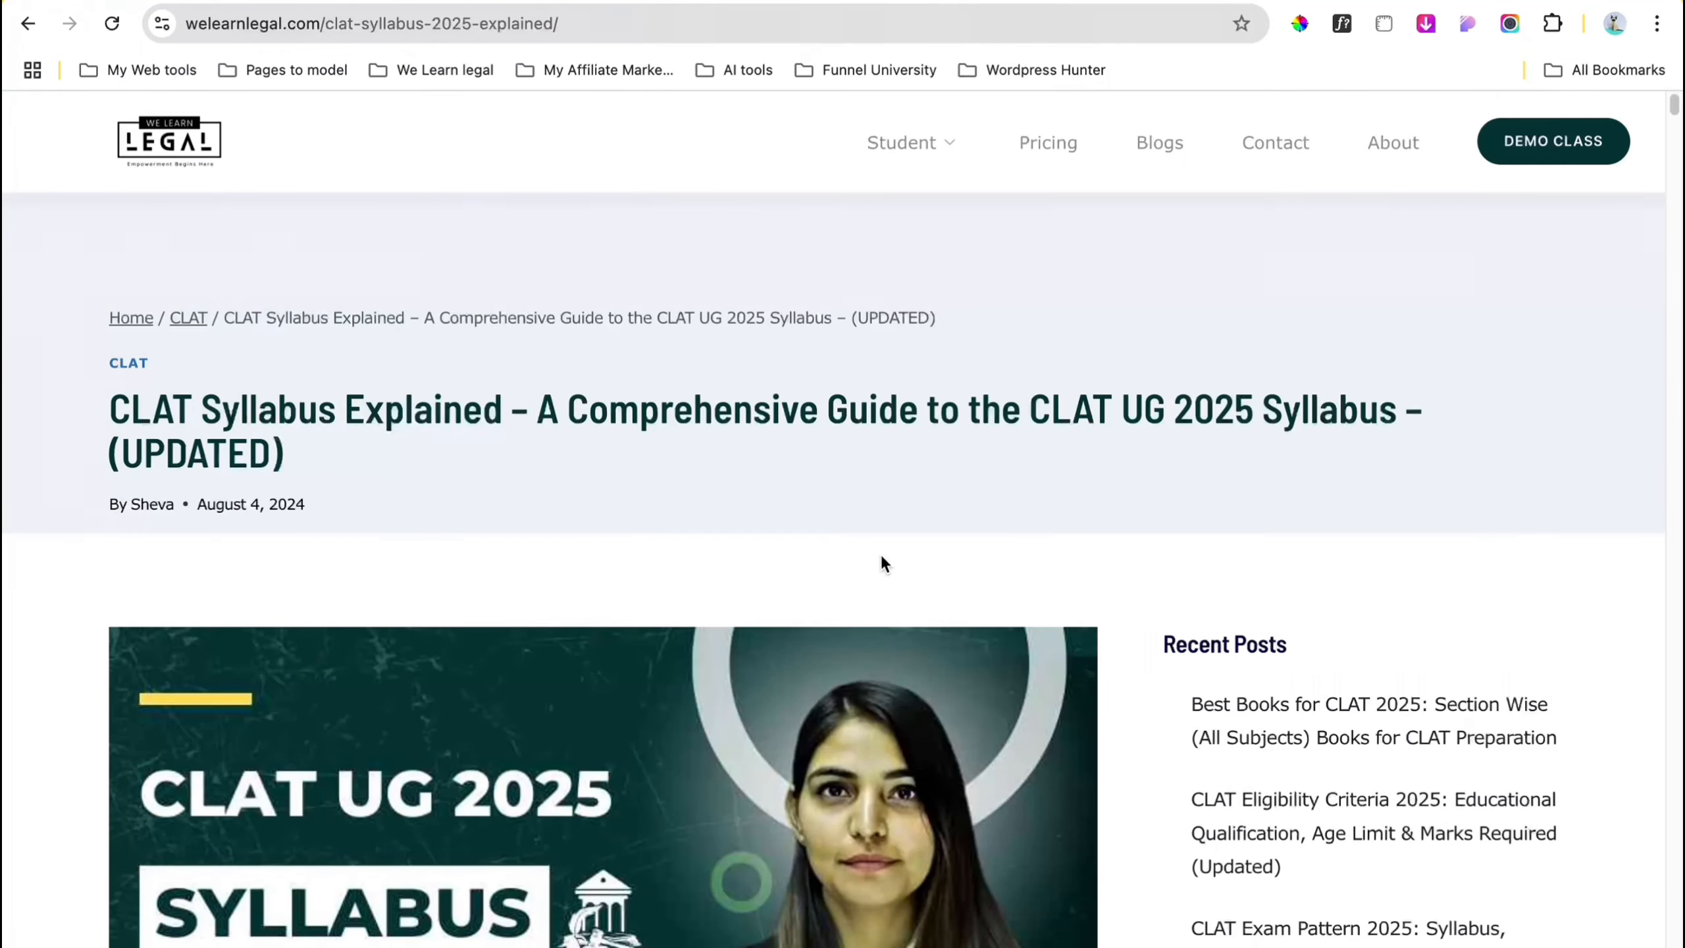
pyautogui.scroll(-15, 881, 561)
pyautogui.scroll(-20, 881, 555)
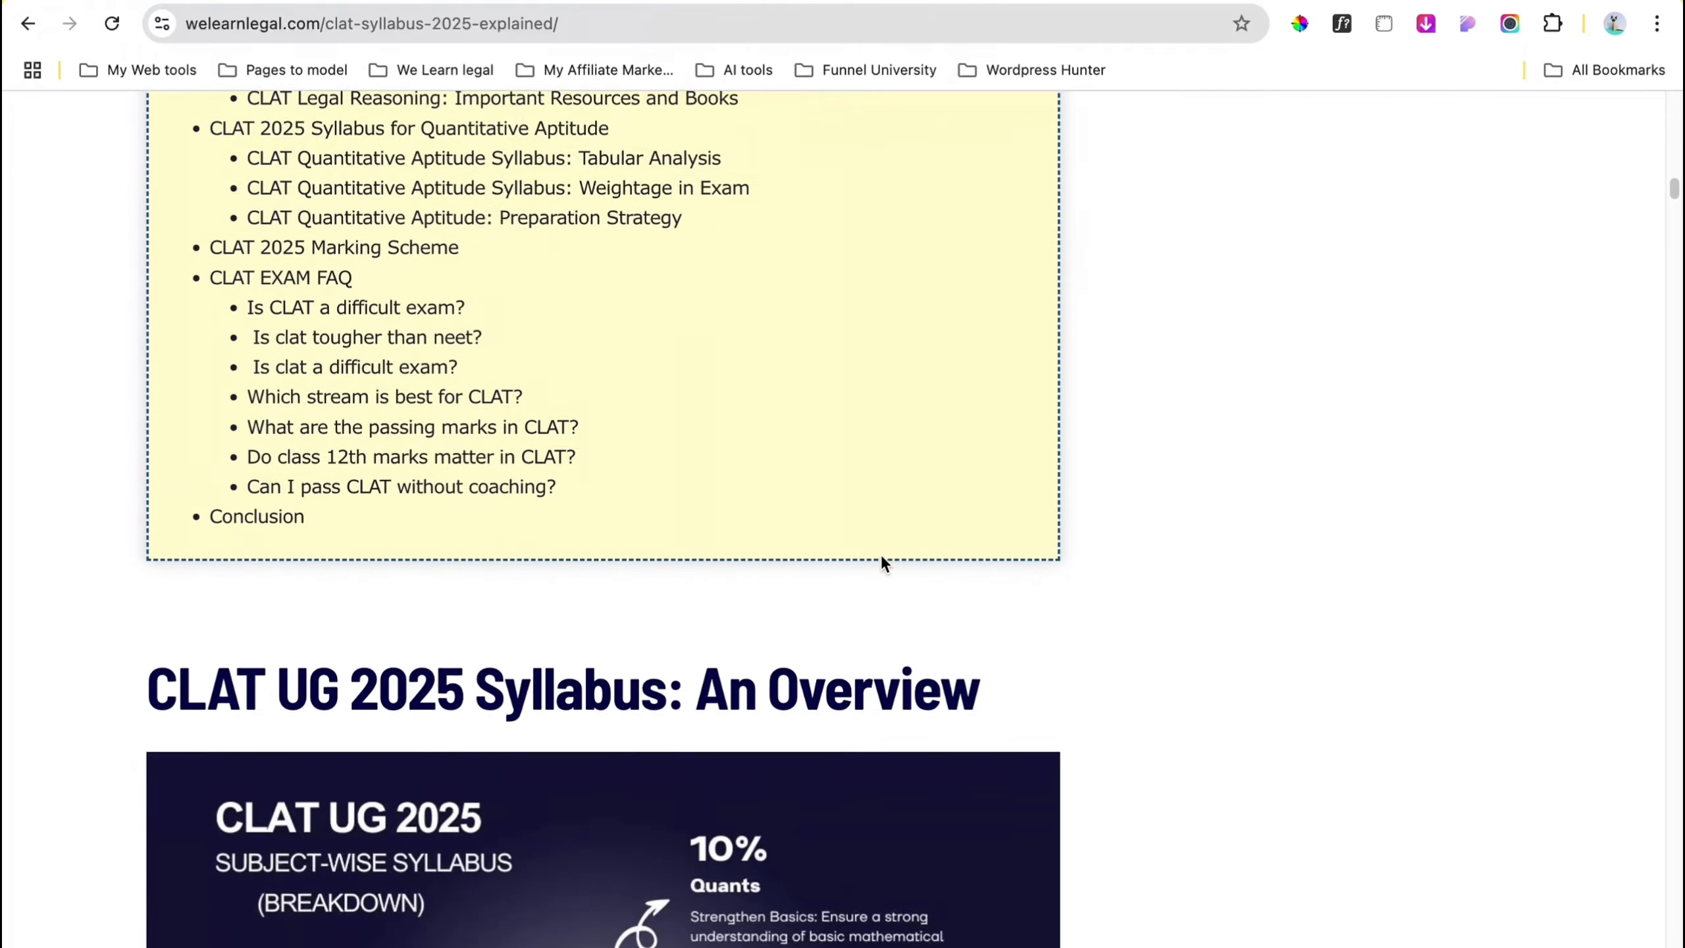
pyautogui.scroll(-10, 882, 559)
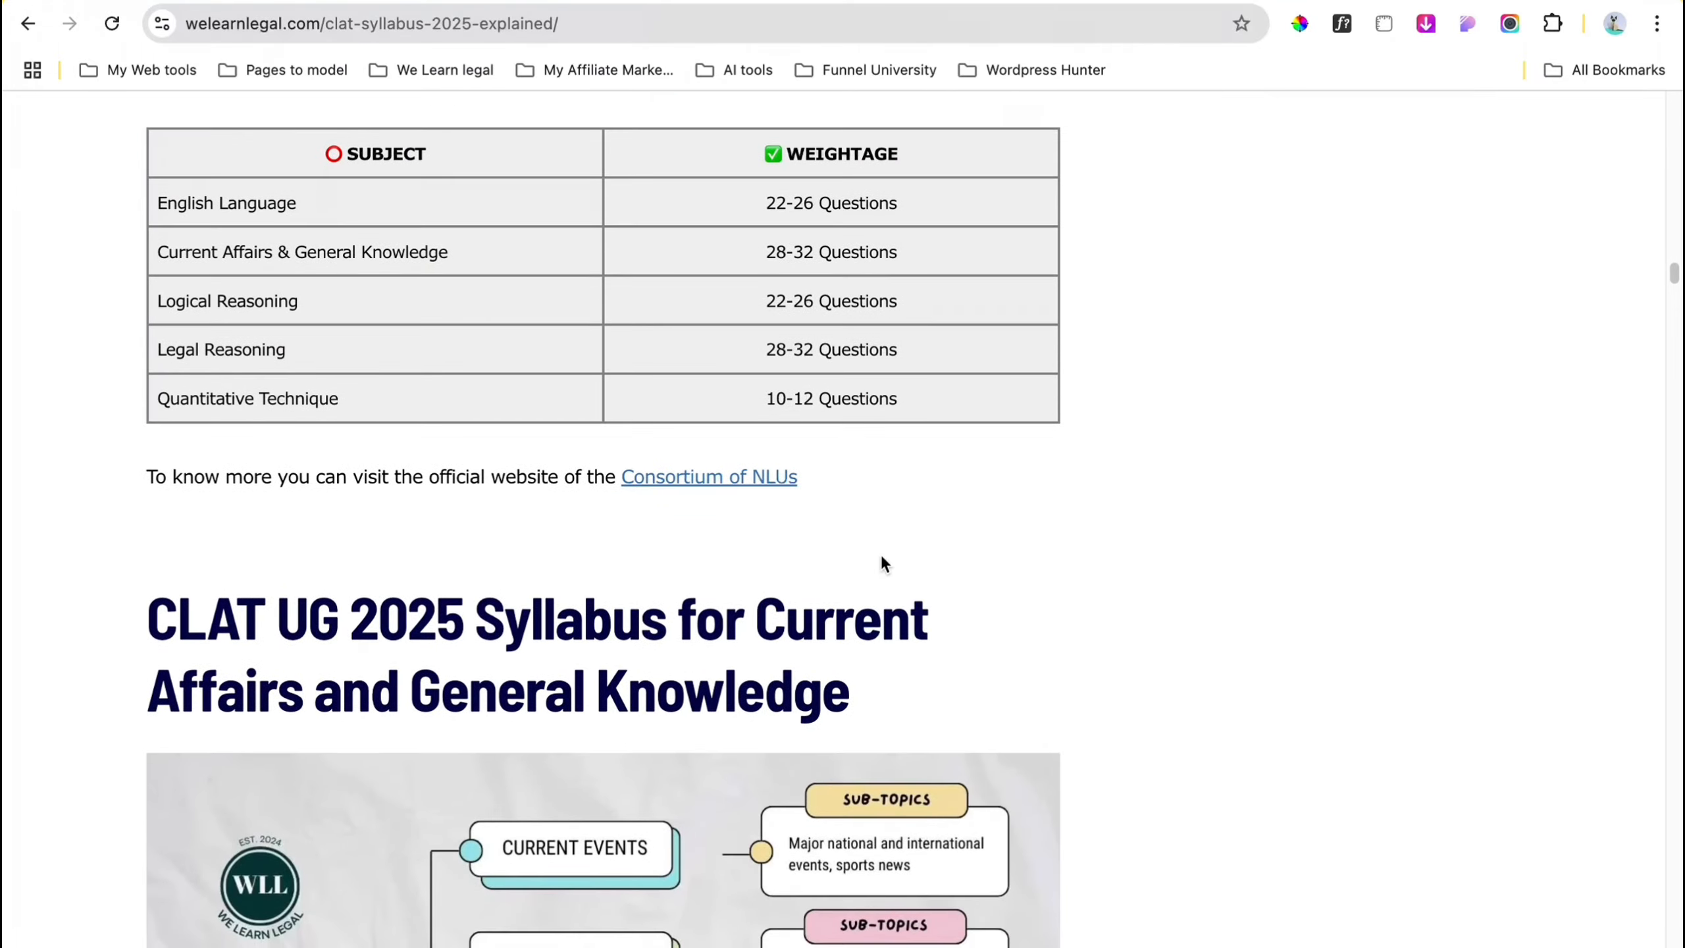
pyautogui.scroll(15, 882, 558)
pyautogui.scroll(20, 882, 562)
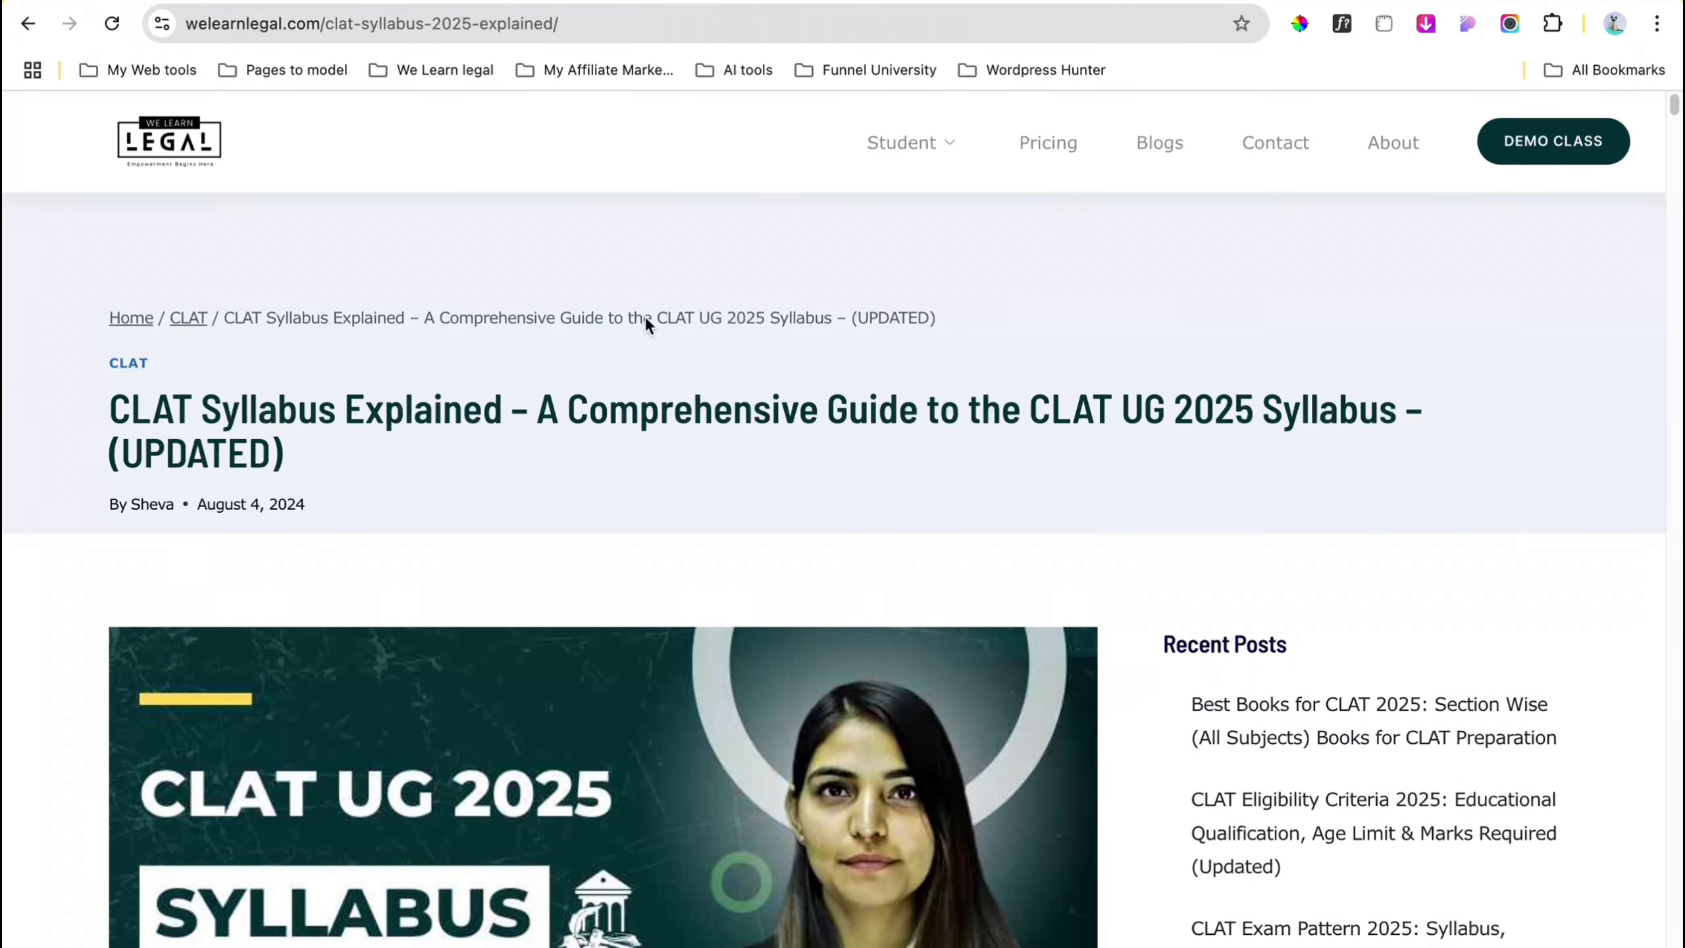
pyautogui.hotkey('ctrl', 'Left')
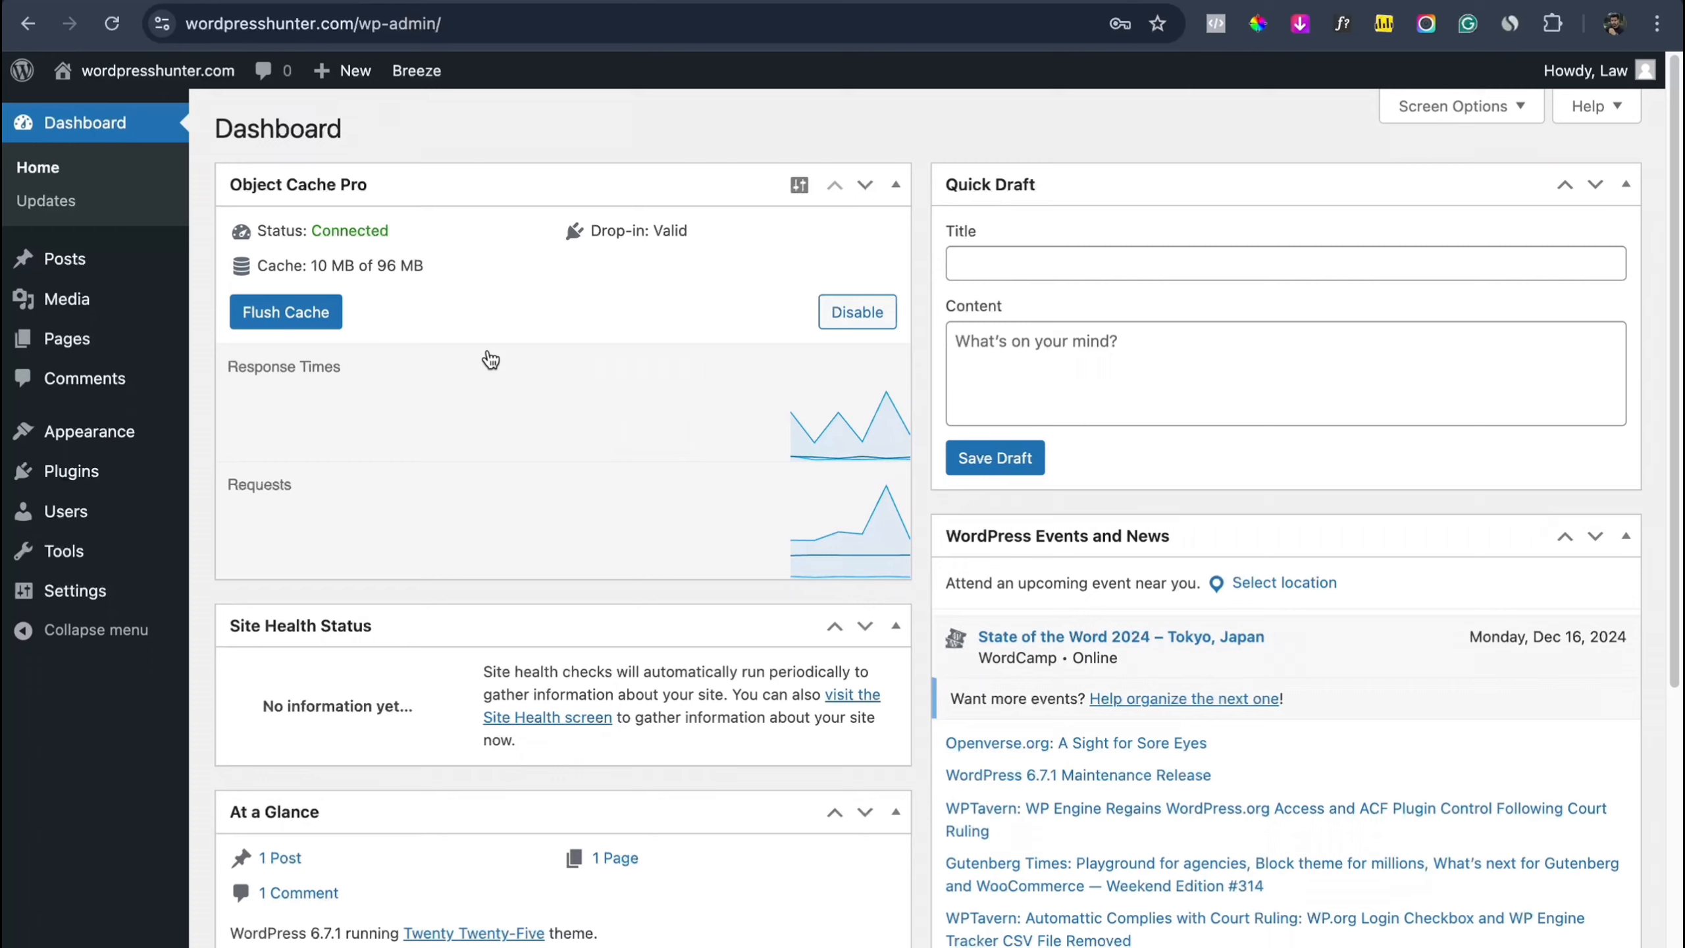
# Step: View the wordpresshunter.com Dashboard's Object Cache Pro status, using 10 MB of 96 MB
pyautogui.moveTo(311, 466)
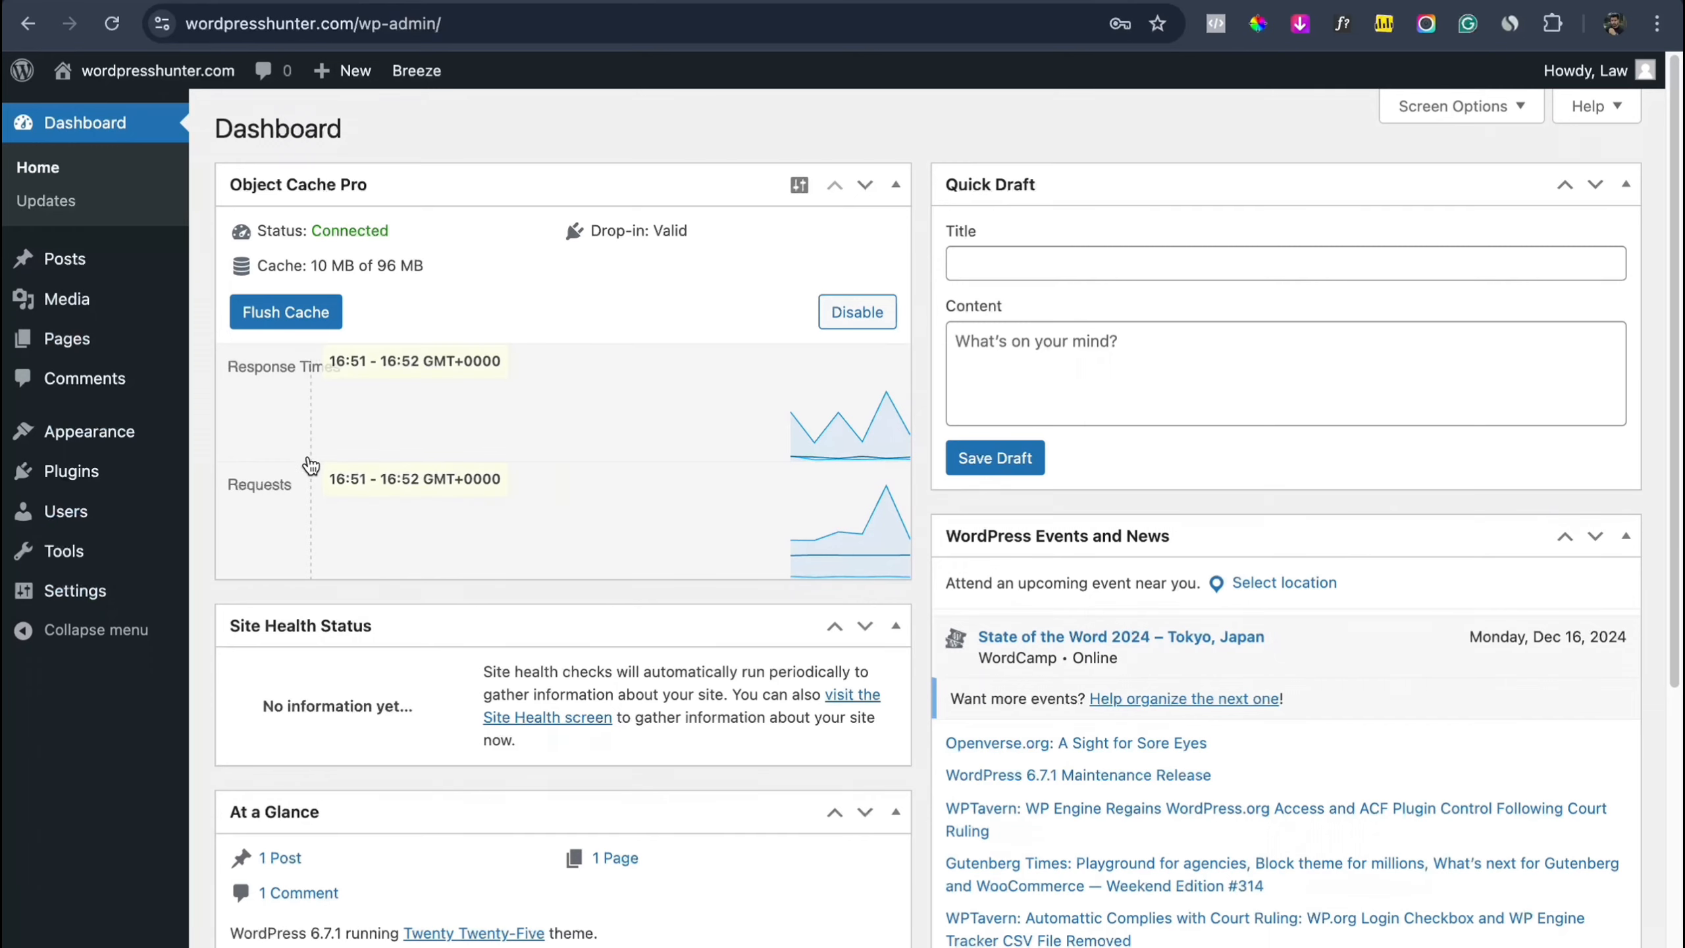